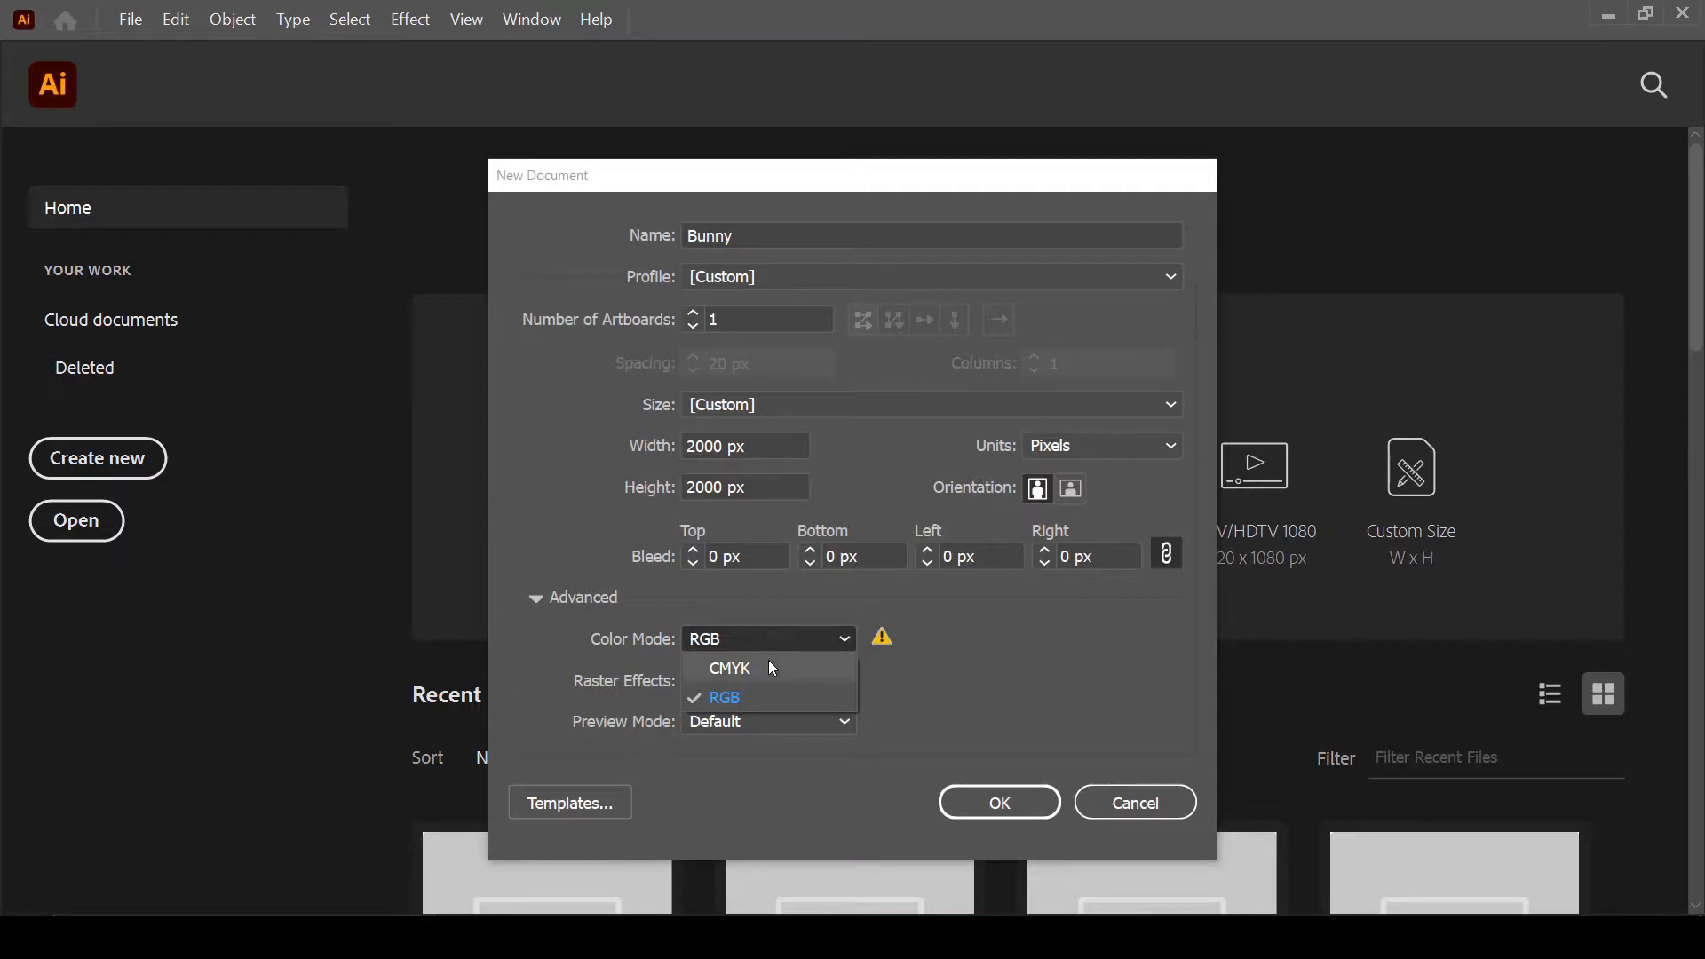
Create the 2000 by 2000 px Bunny document with RGB color mode and 300 ppi raster effects
{"action": "left_click", "coordinate": [764, 654]}
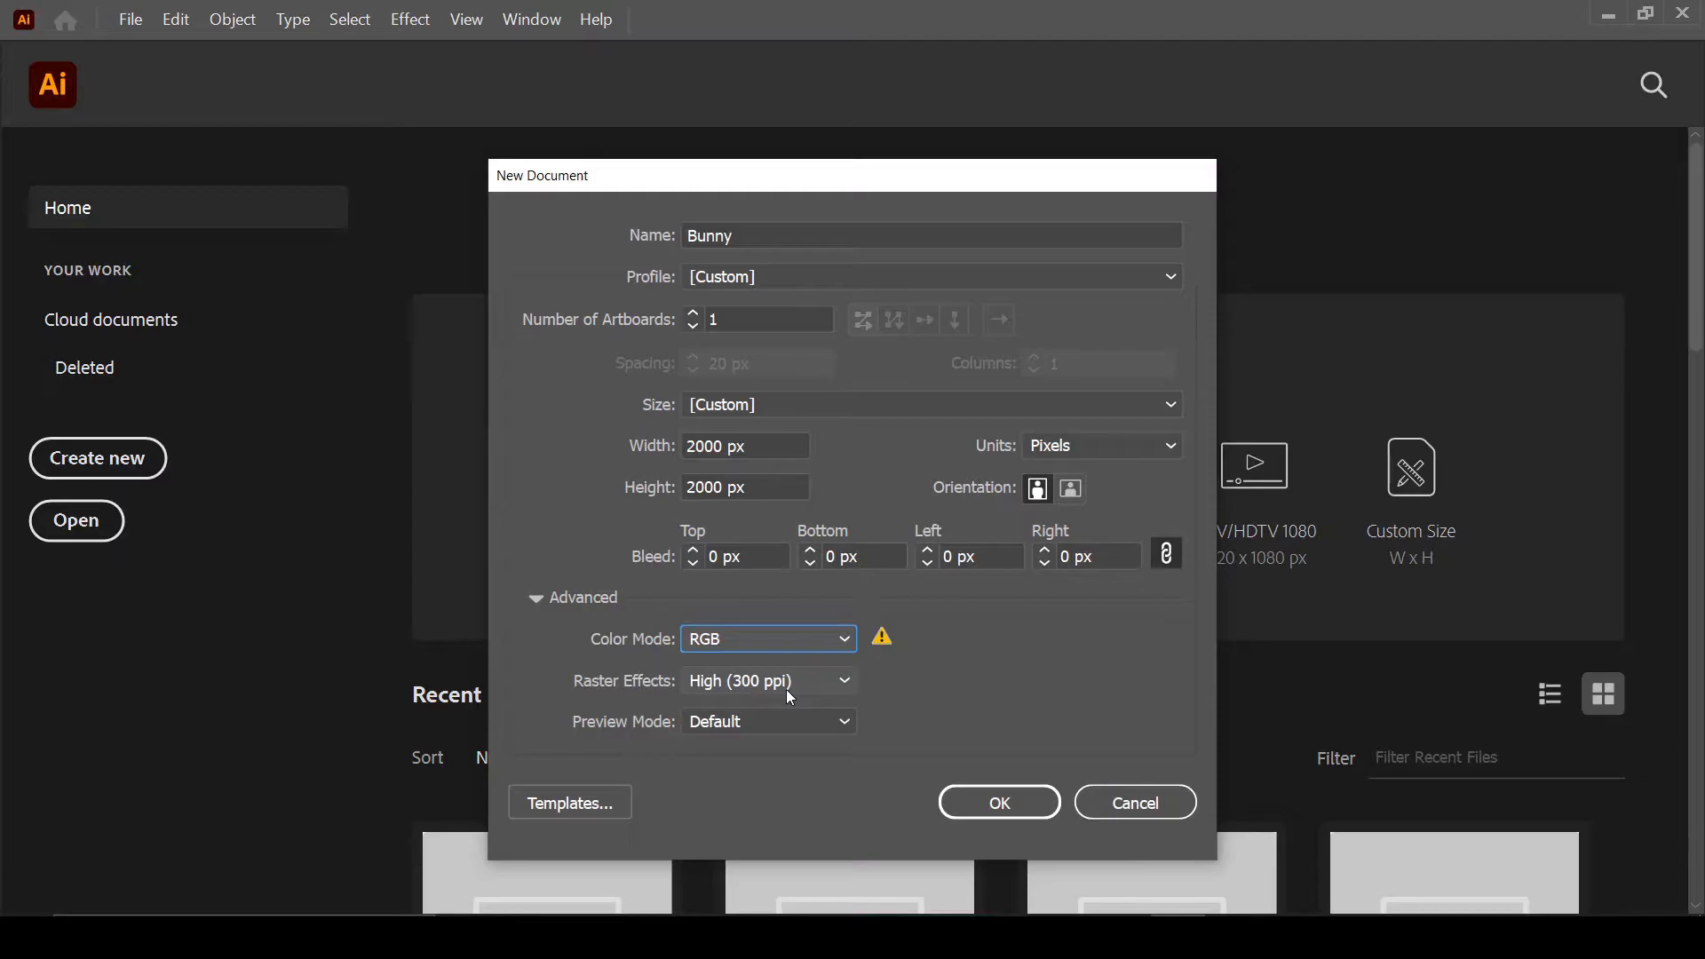
{"action": "left_click", "coordinate": [977, 791]}
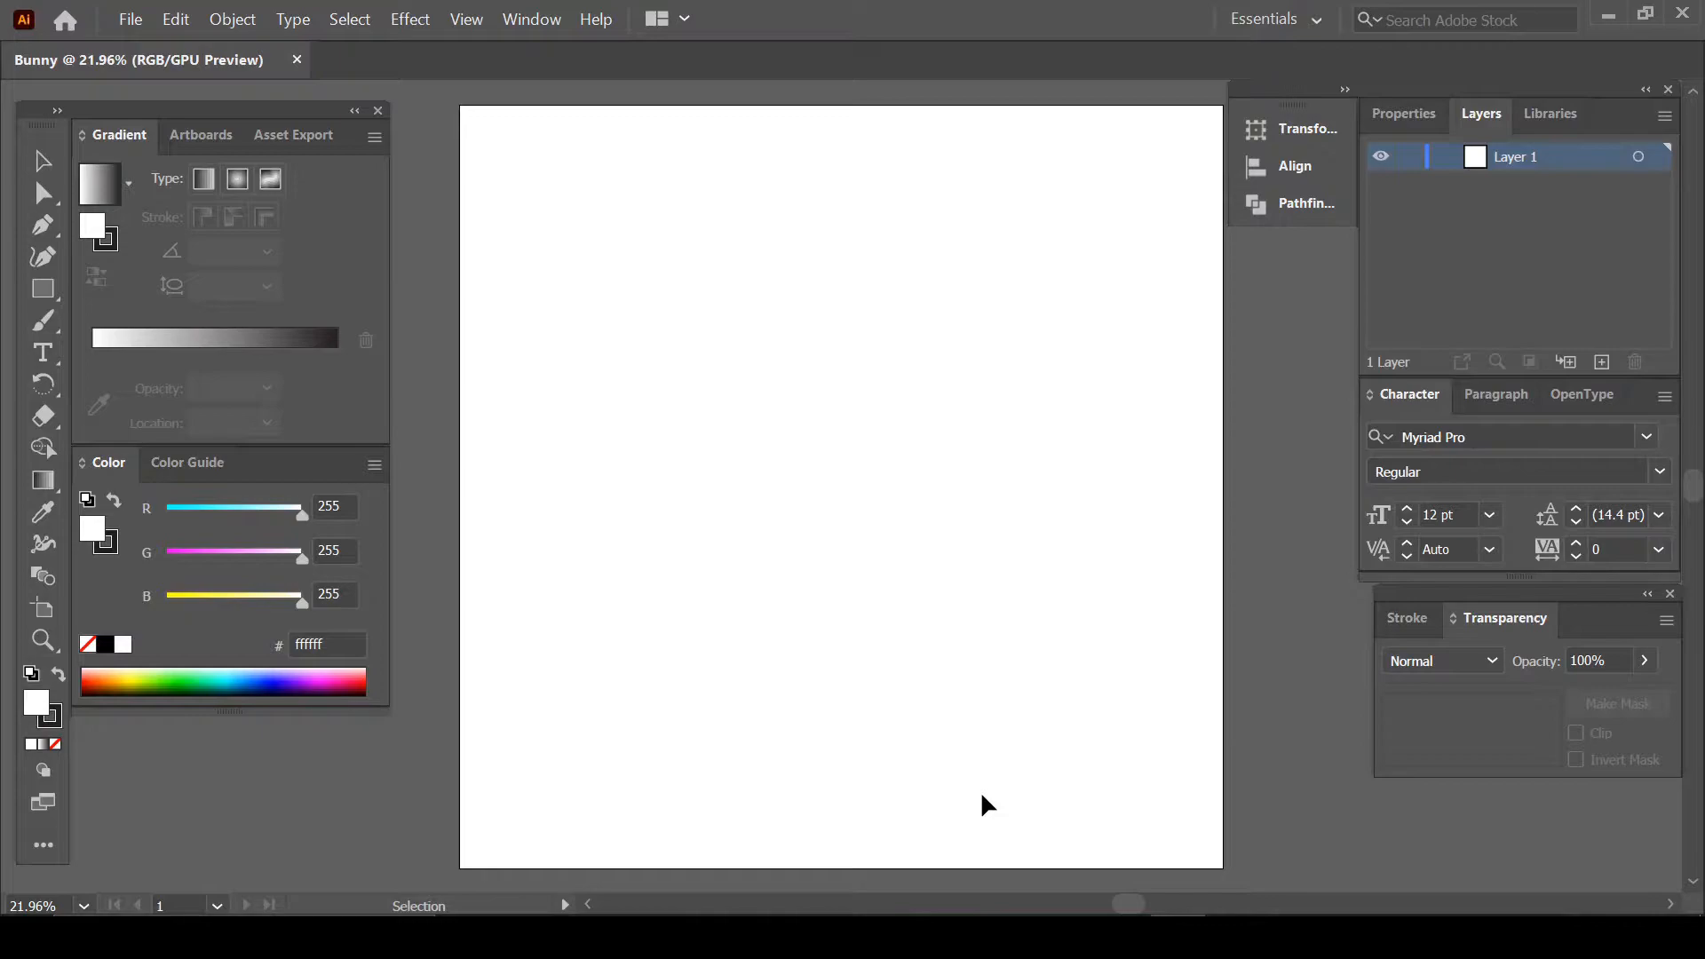
{"action": "scroll", "coordinate": [983, 796], "scroll_direction": "up", "scroll_amount": 1}
{"action": "scroll", "coordinate": [982, 796], "scroll_direction": "down", "scroll_amount": 1}
{"action": "scroll", "coordinate": [982, 796], "scroll_direction": "up", "scroll_amount": 1}
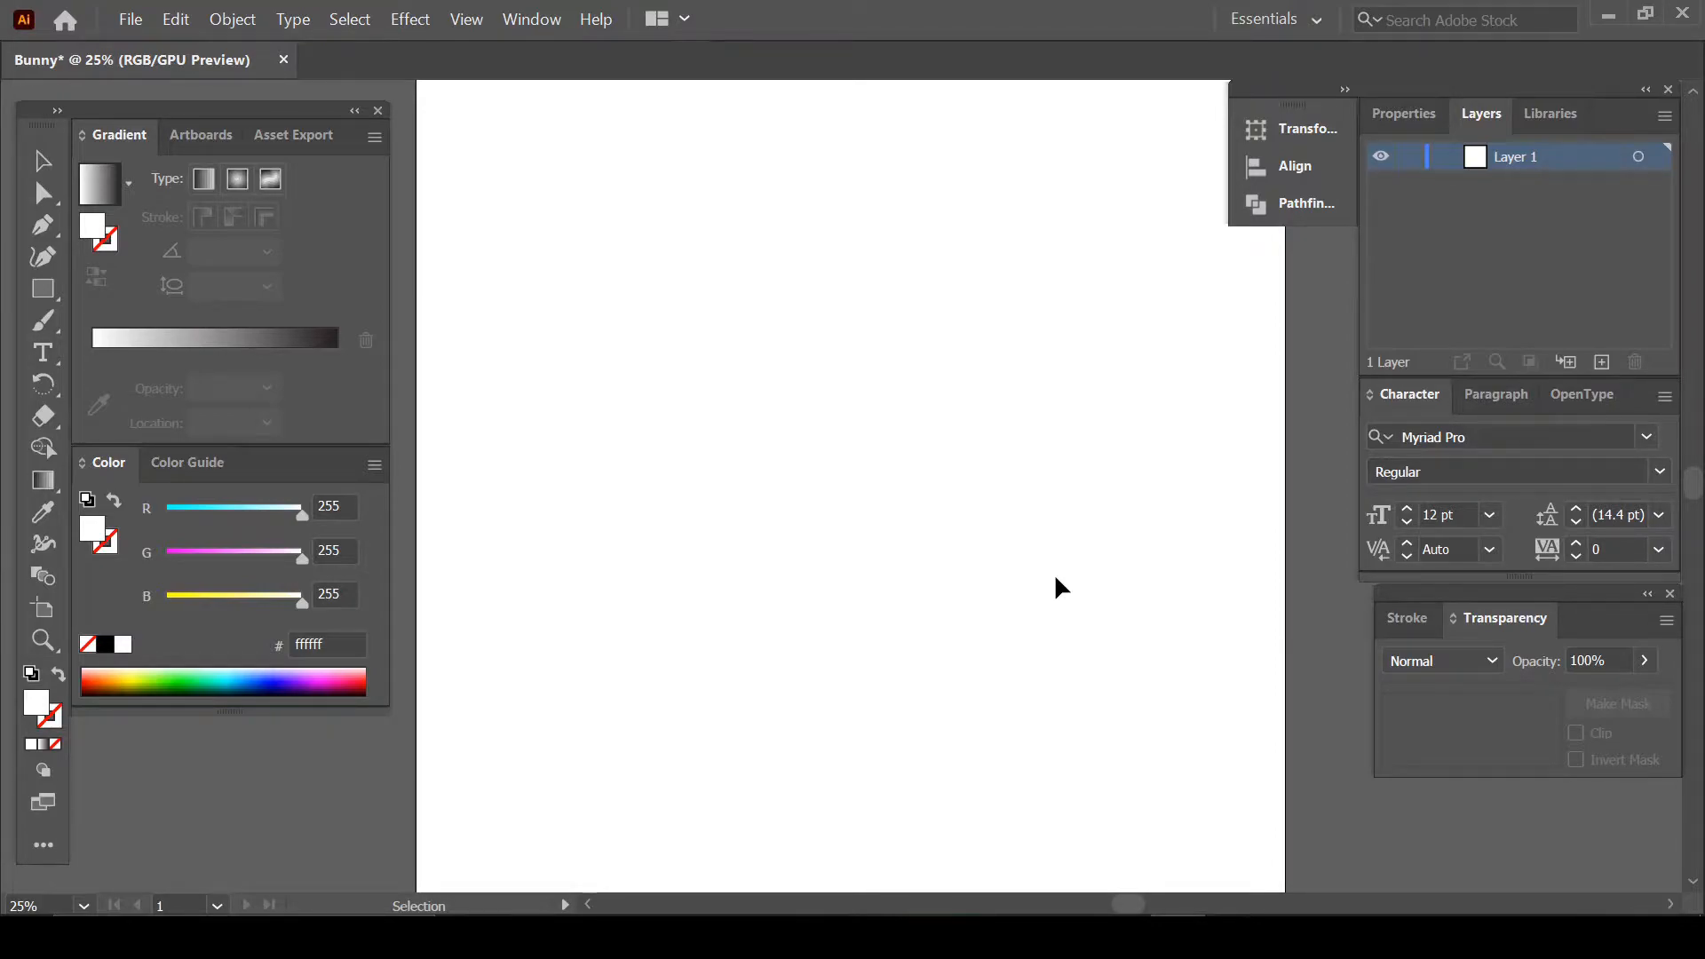
Open the Artboard 1 and IMG_0077 image files together and fit each image in view
{"action": "left_click", "coordinate": [131, 19]}
{"action": "left_click", "coordinate": [161, 87]}
{"action": "left_click_drag", "start_coordinate": [493, 317], "coordinate": [257, 187]}
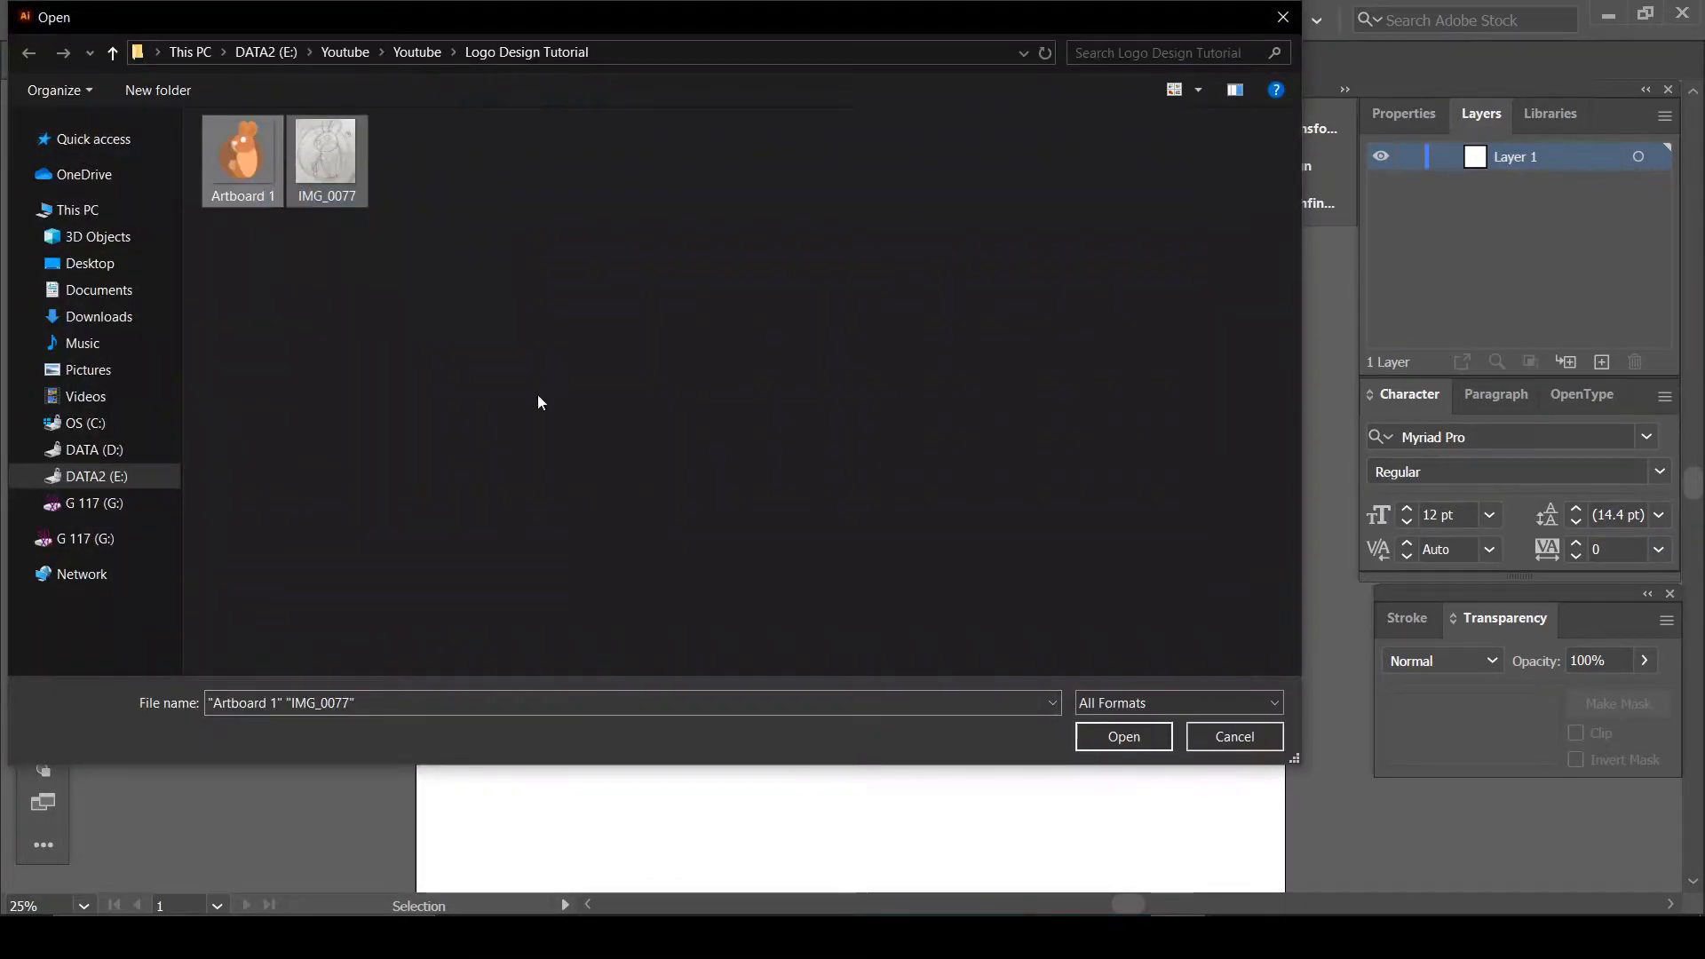
{"action": "left_click", "coordinate": [1083, 739]}
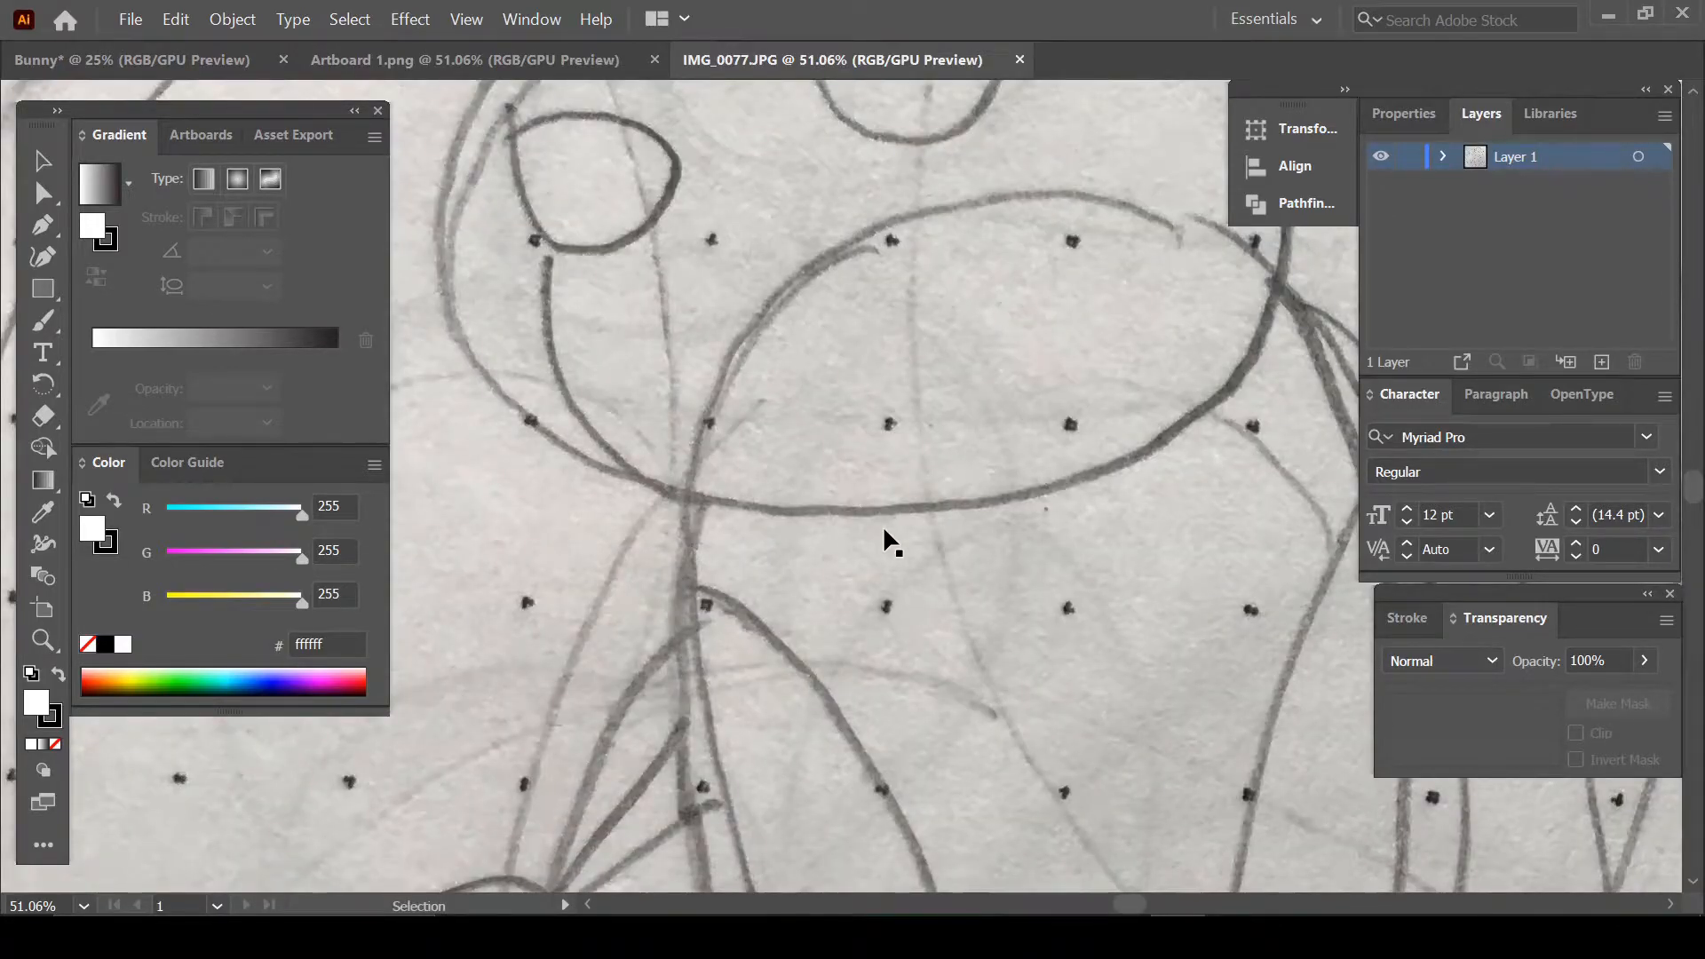
{"action": "scroll", "coordinate": [883, 526], "scroll_direction": "down", "scroll_amount": 5}
{"action": "left_click", "coordinate": [565, 64]}
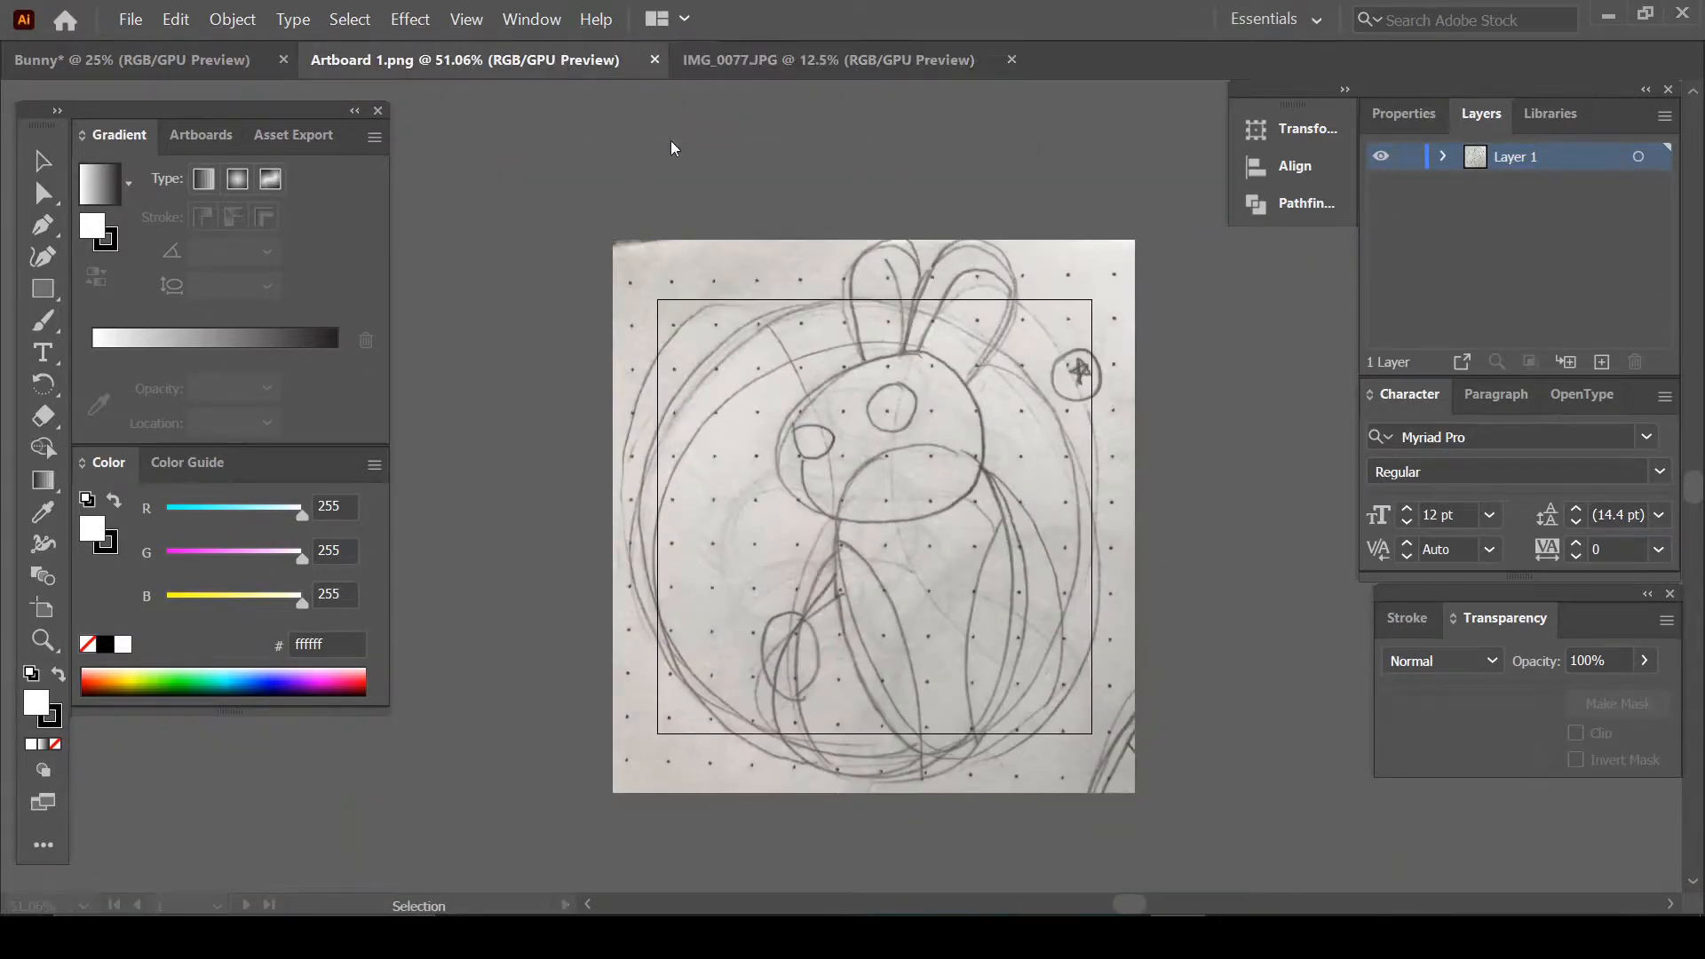
{"action": "scroll", "coordinate": [854, 323], "scroll_direction": "down", "scroll_amount": 3}
{"action": "scroll", "coordinate": [874, 368], "scroll_direction": "up", "scroll_amount": 2}
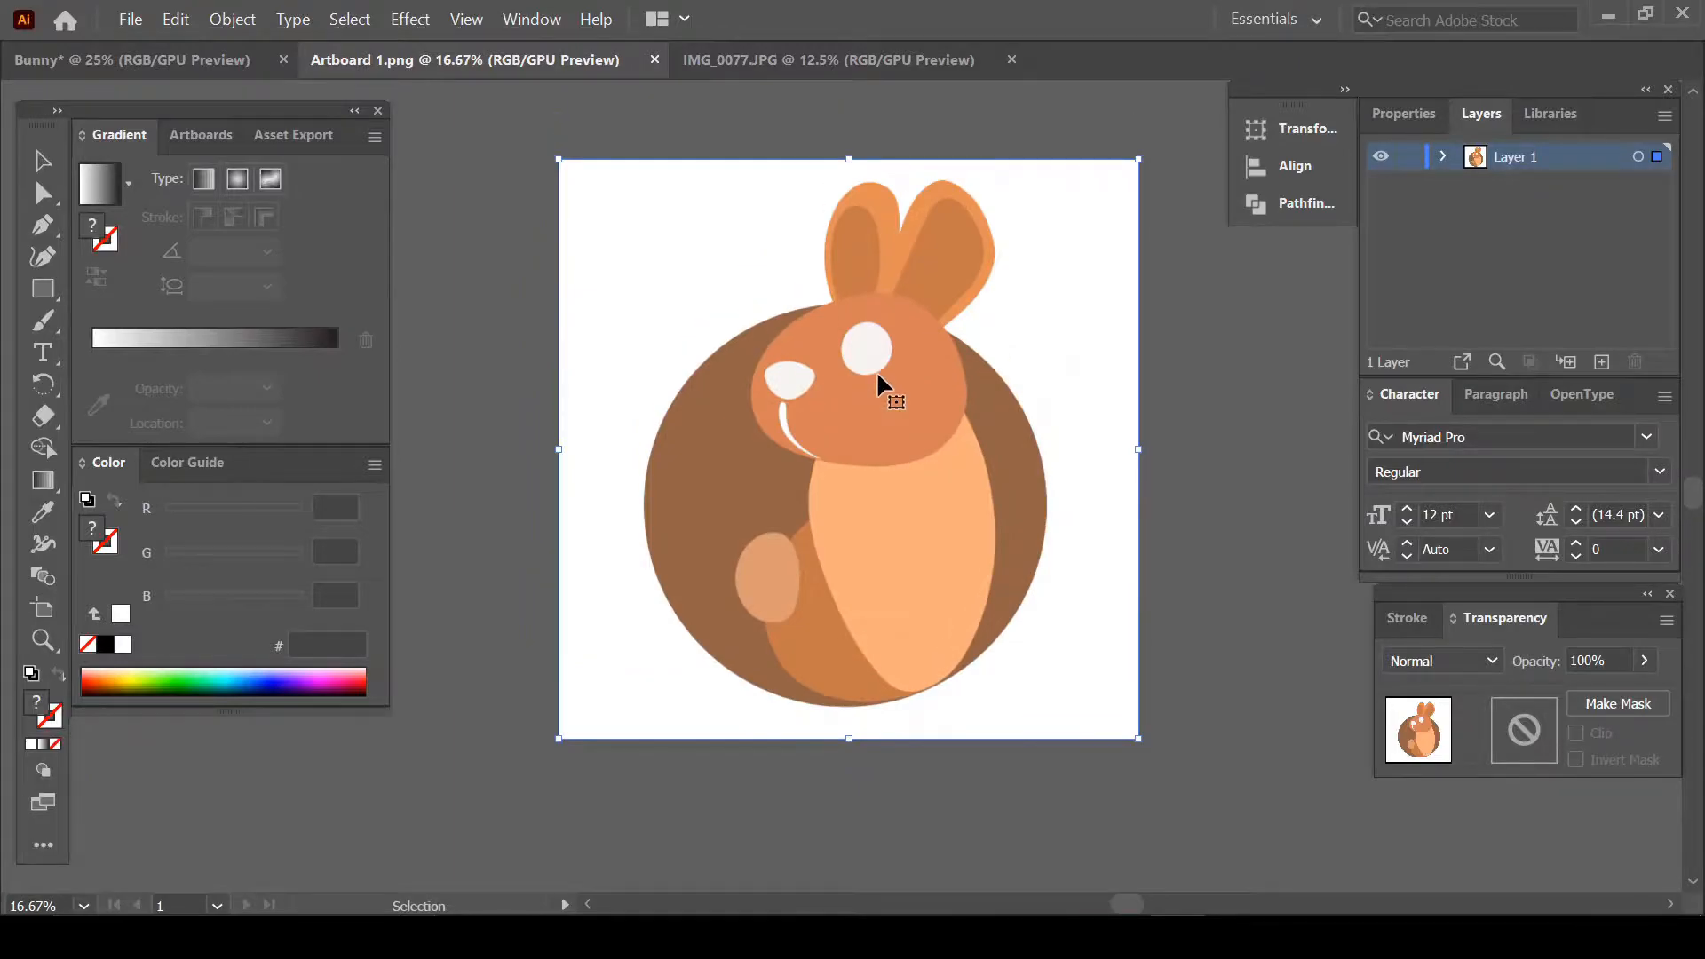
Copy the pencil sketch from IMG_0077.JPG and paste it into the Bunny document
{"action": "left_click", "coordinate": [796, 62]}
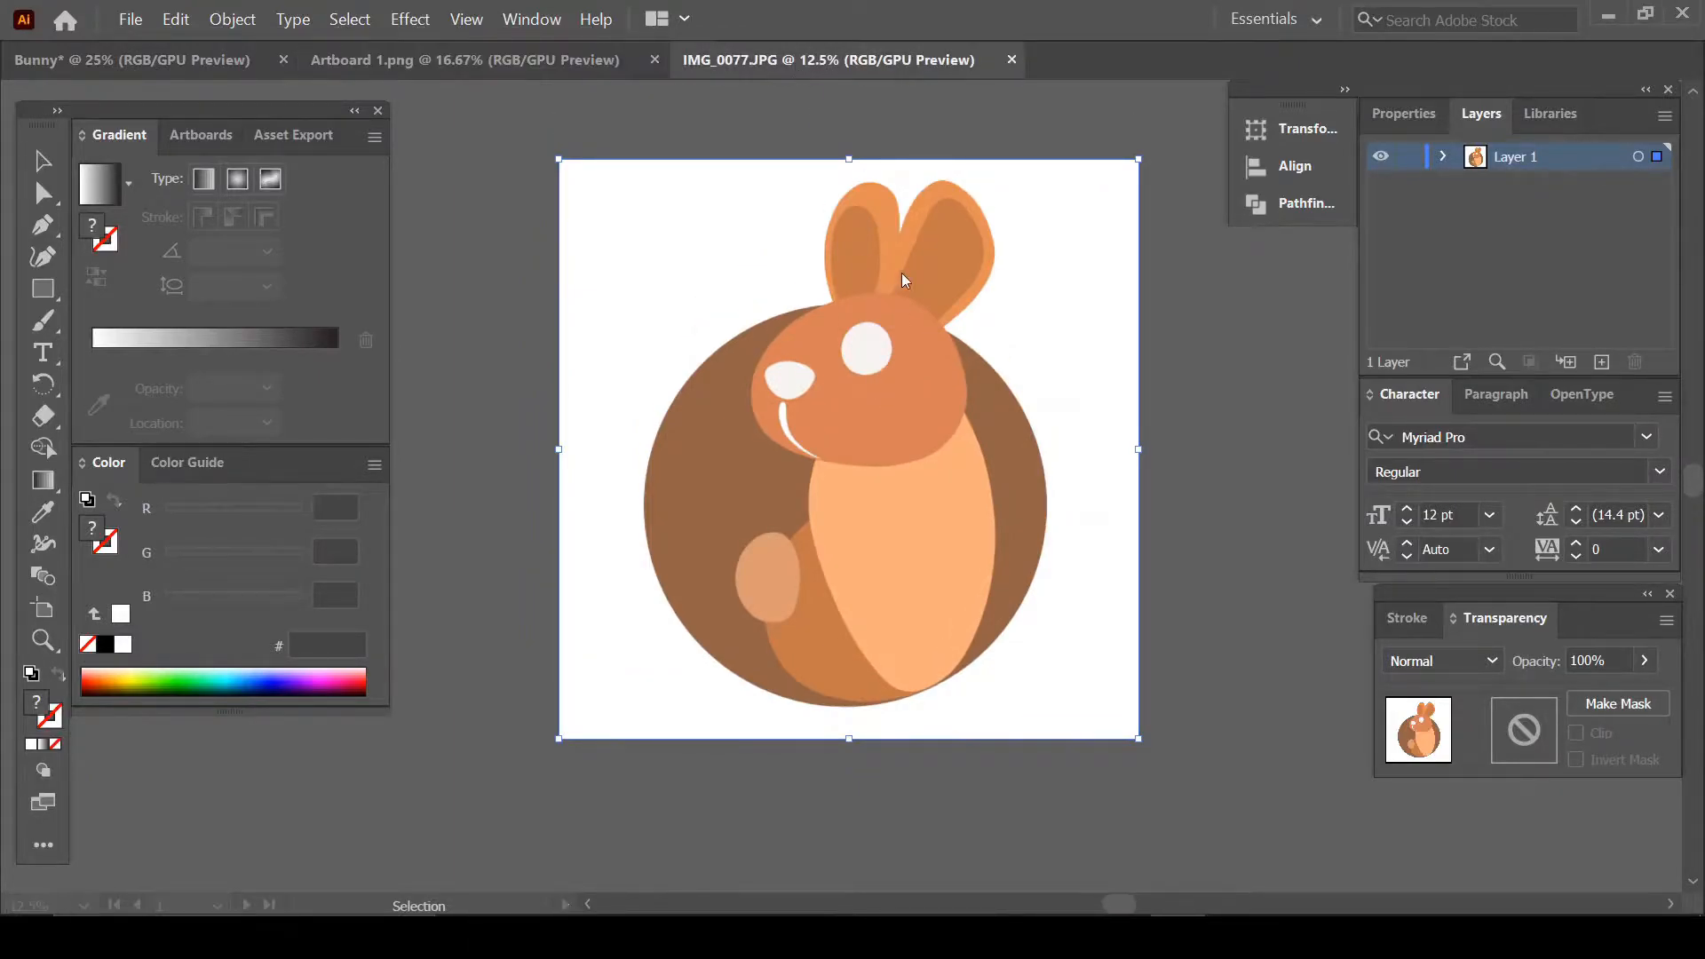
{"action": "key", "text": "a"}
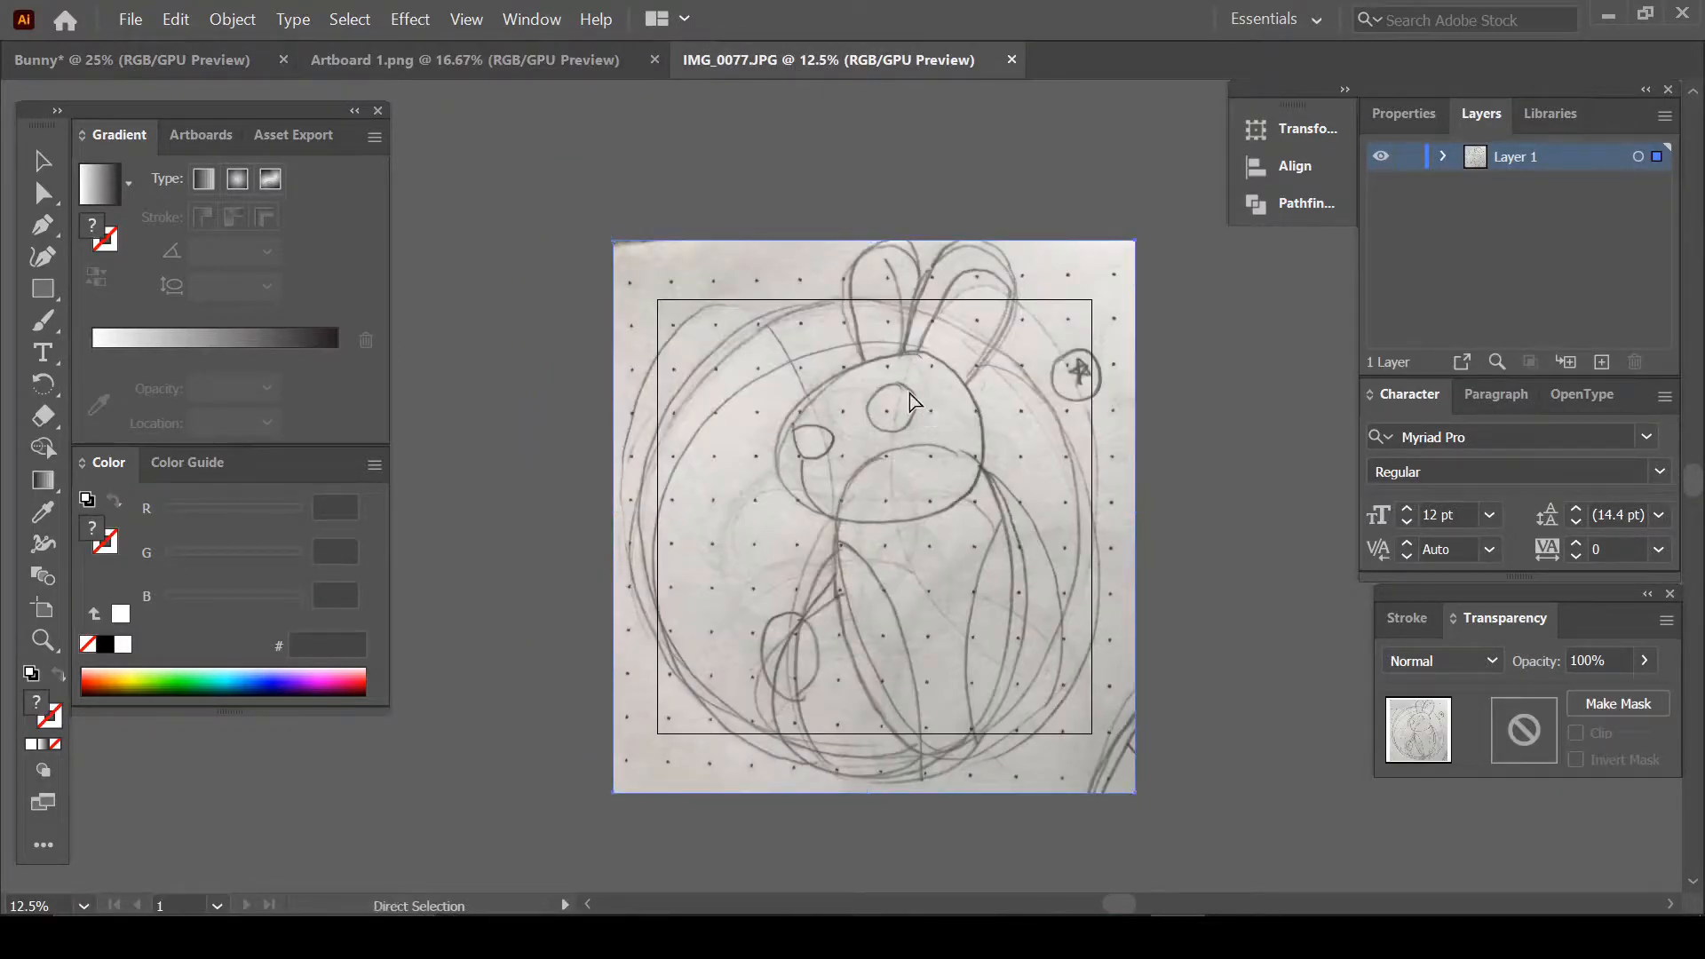
{"action": "key", "text": "v"}
{"action": "left_click", "coordinate": [129, 60]}
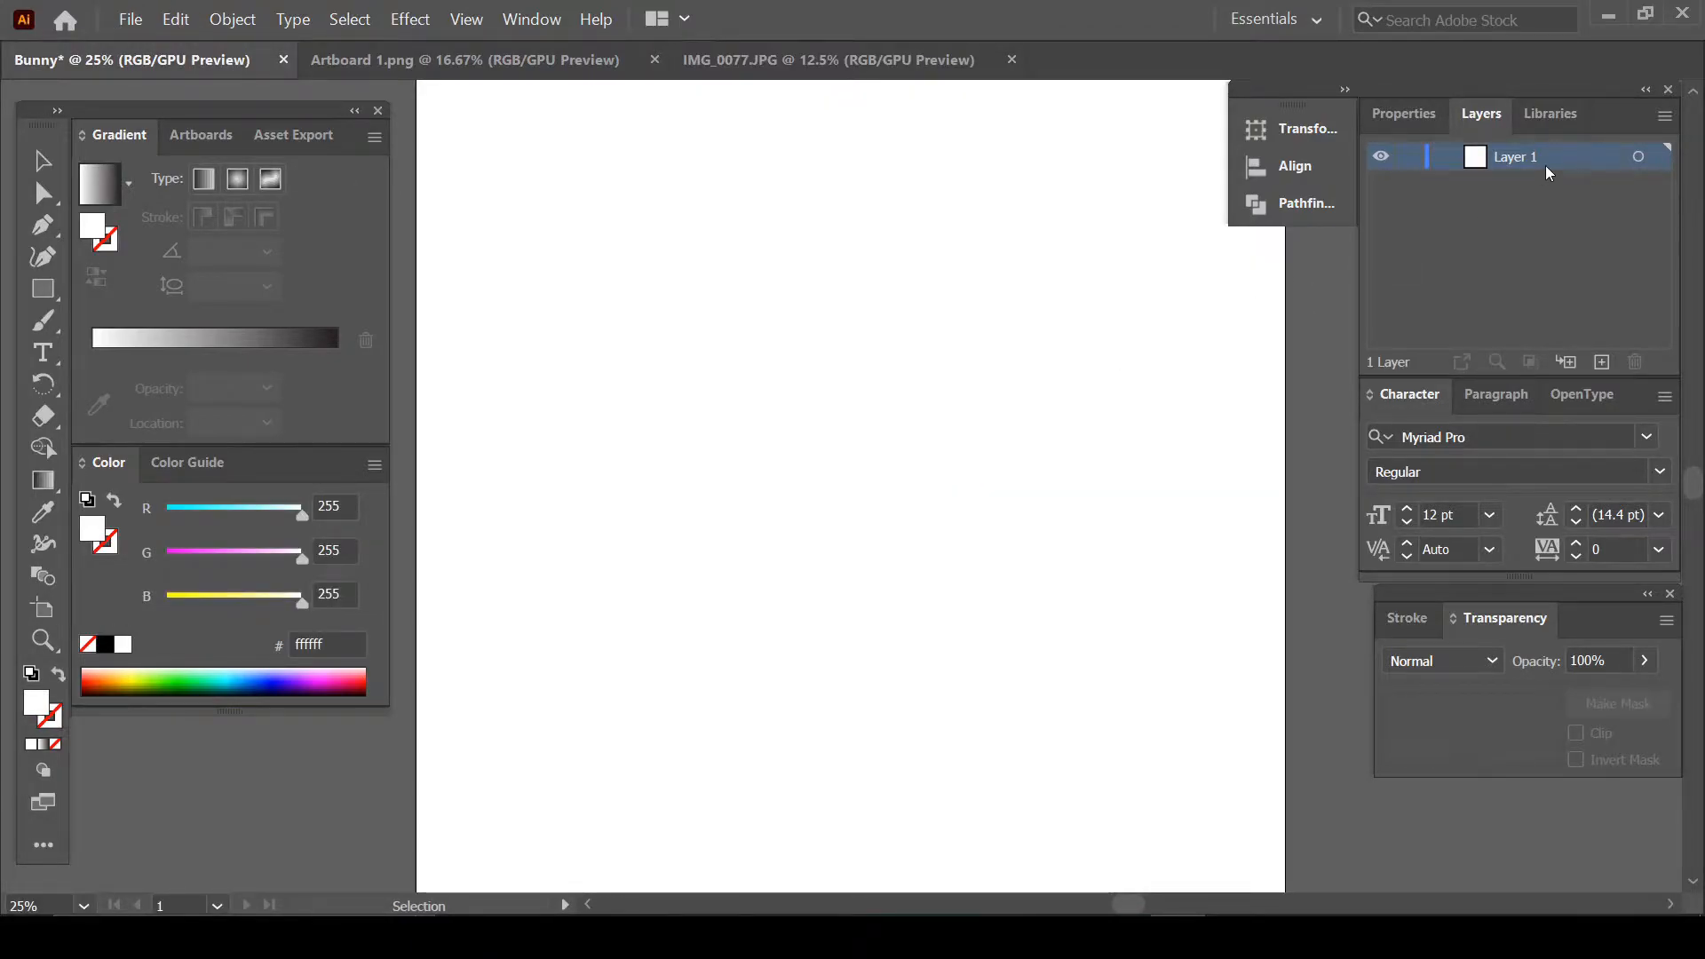
{"action": "key", "text": "ctrl+v"}
{"action": "key", "text": "ctrl+minus"}
{"action": "key", "text": "ctrl+minus"}
{"action": "key", "text": "ctrl+plus"}
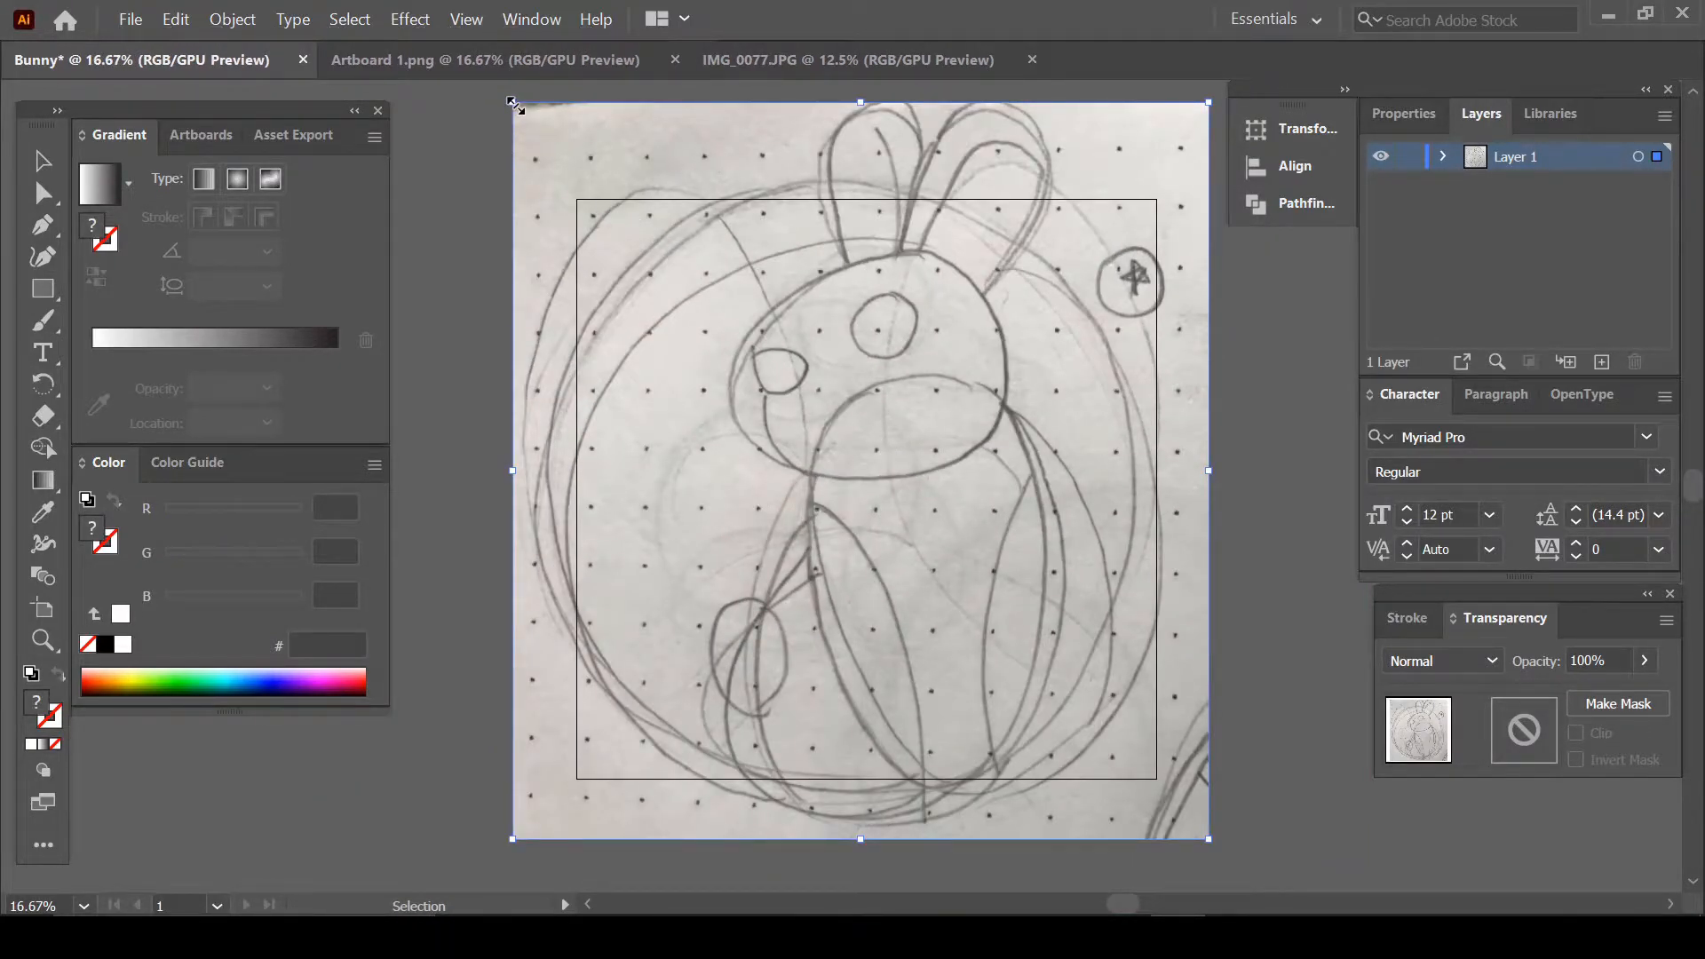
Scale the sketch down proportionally to fit inside the artboard and center it there
{"action": "left_click_drag", "start_coordinate": [515, 104], "coordinate": [733, 336]}
{"action": "left_click_drag", "start_coordinate": [796, 384], "coordinate": [786, 379]}
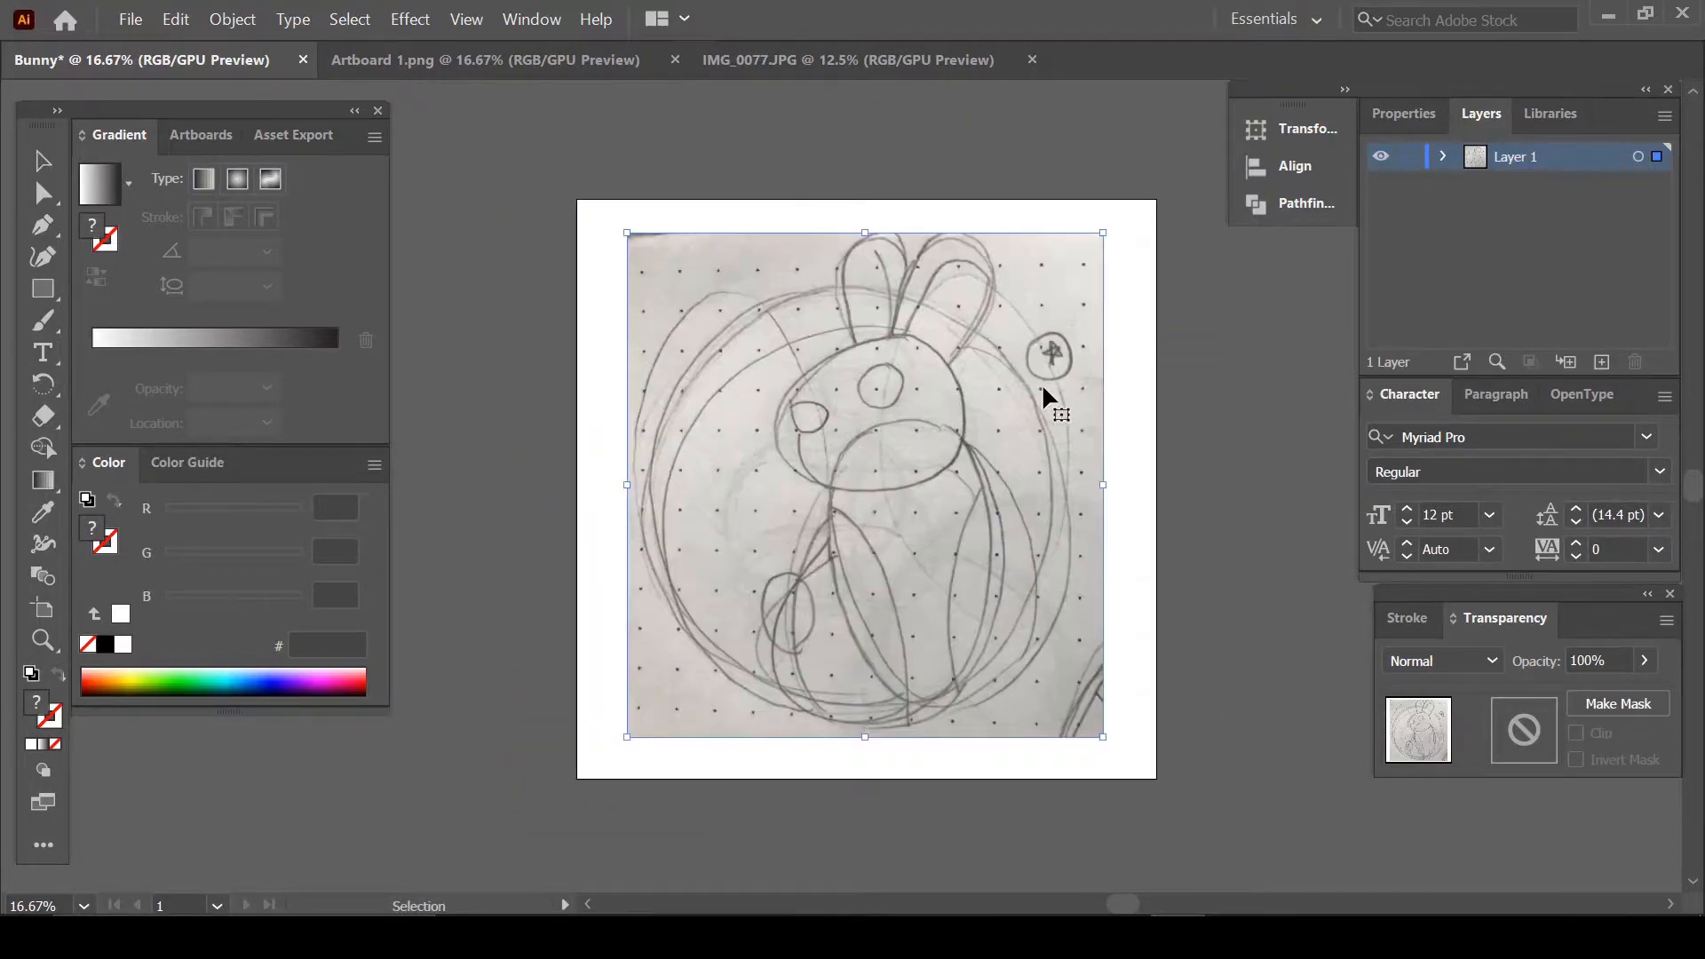
{"action": "left_click", "coordinate": [1119, 428]}
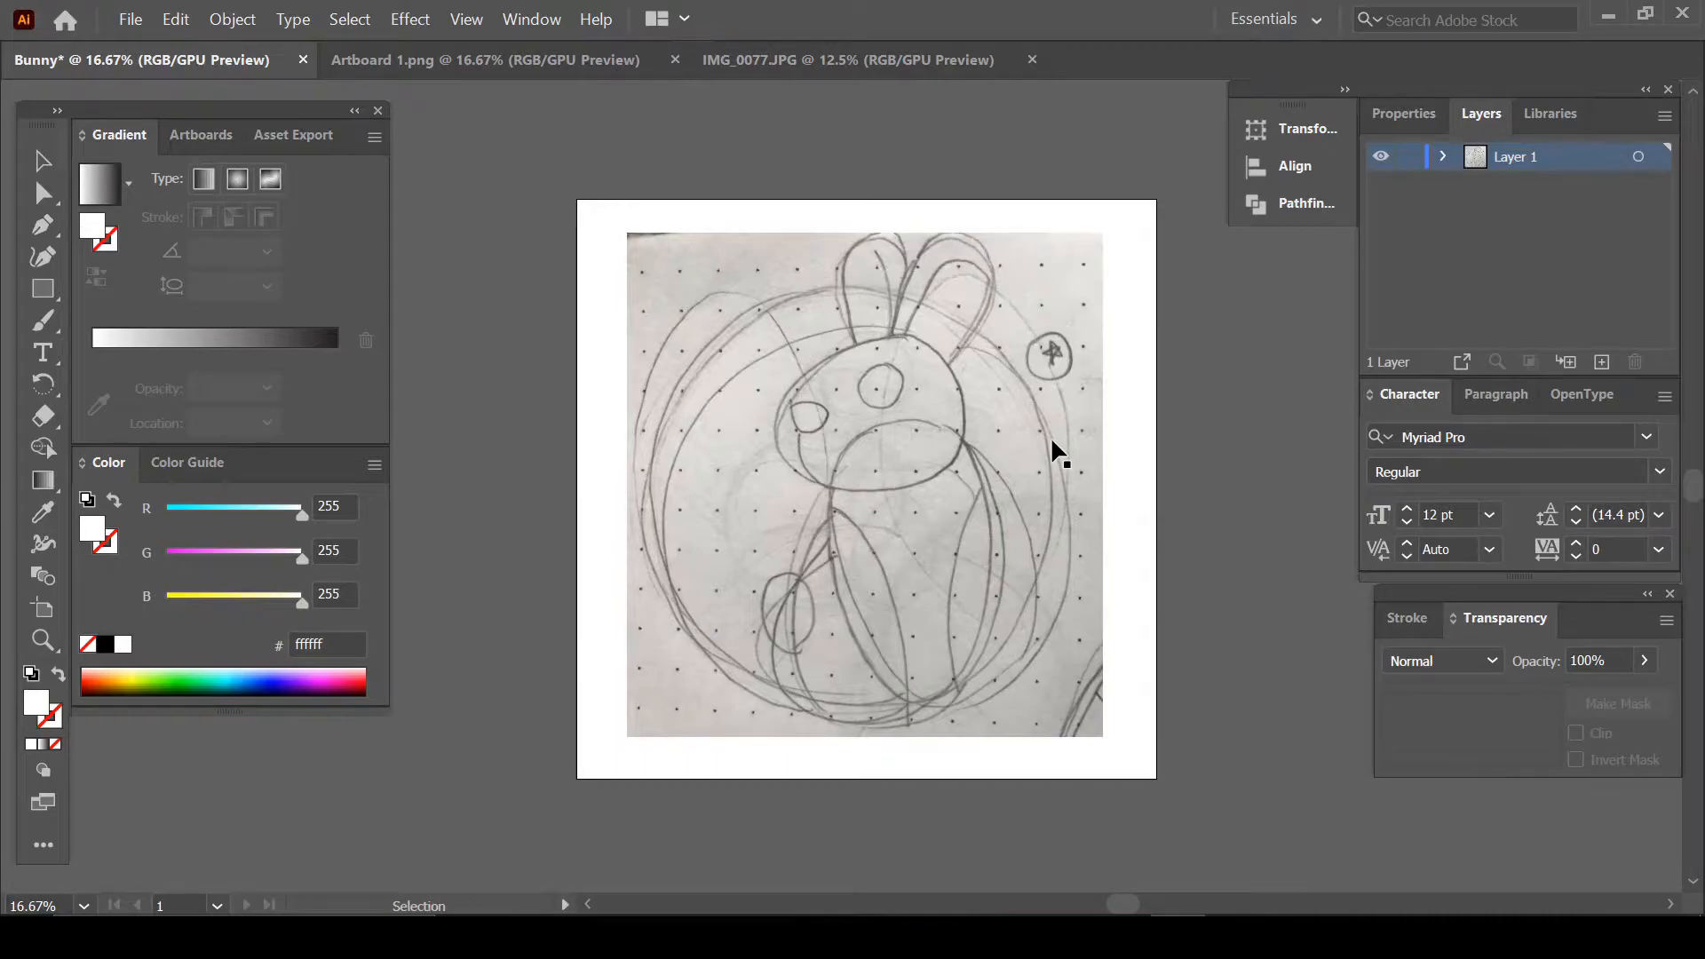
Copy the colored rabbit from Artboard 1.png and paste it onto a new layer above the sketch in the Bunny document
{"action": "left_click", "coordinate": [531, 62]}
{"action": "left_click", "coordinate": [798, 306]}
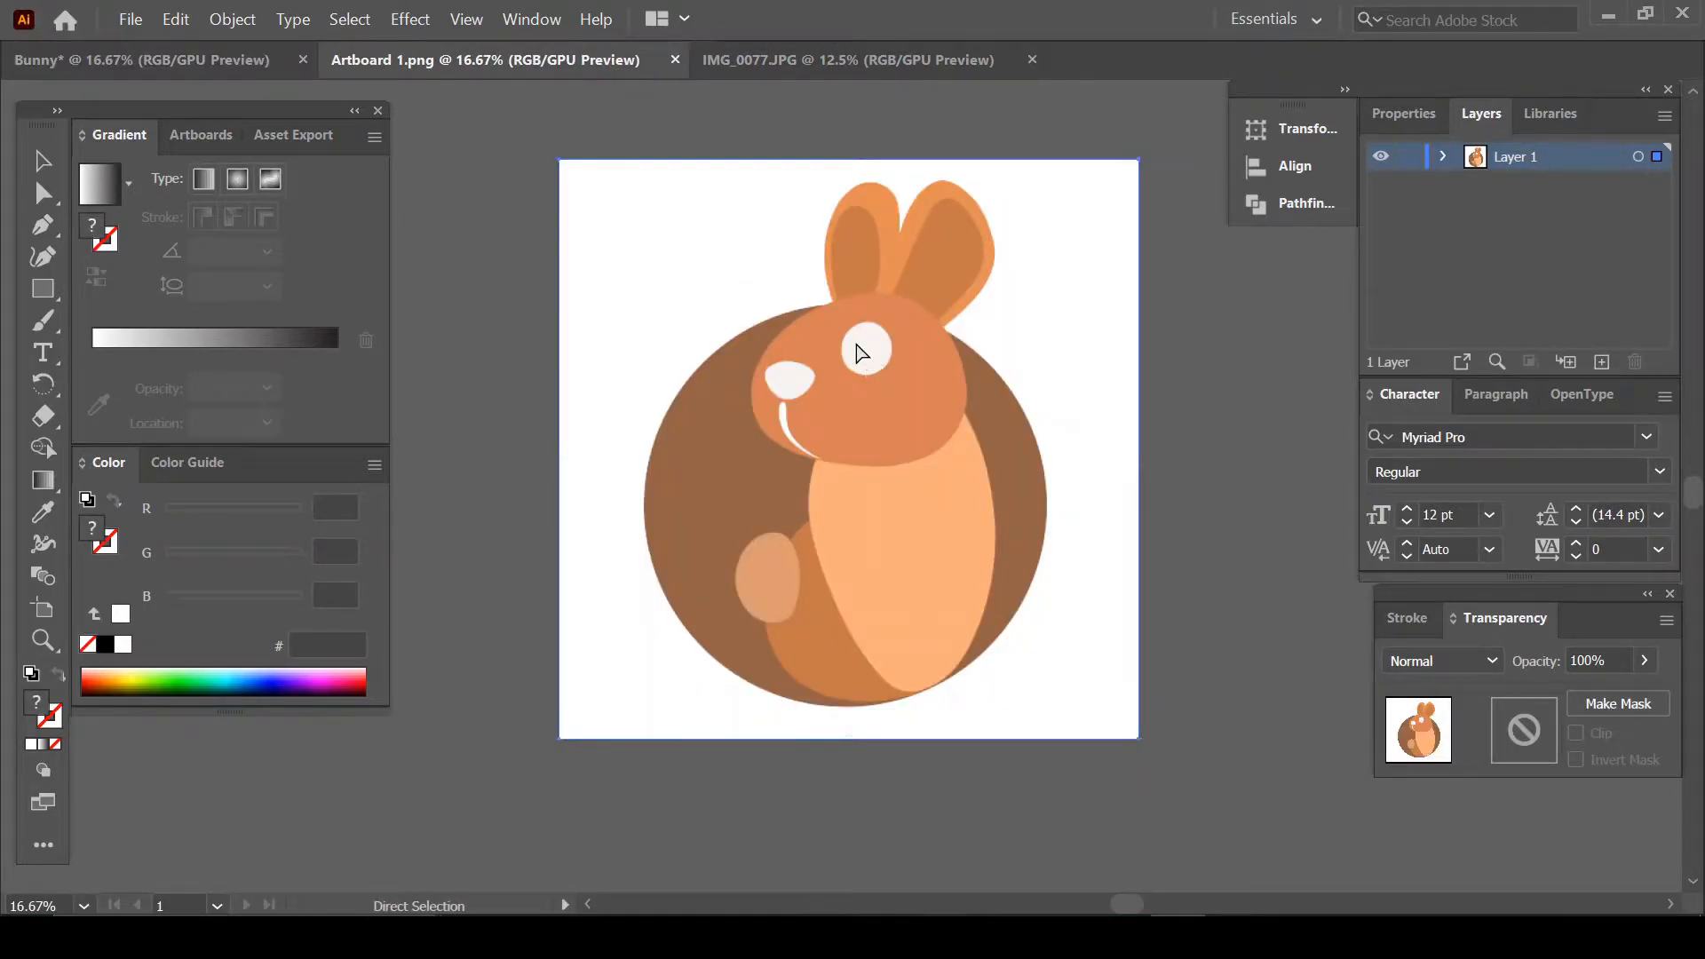
{"action": "left_click", "coordinate": [151, 67]}
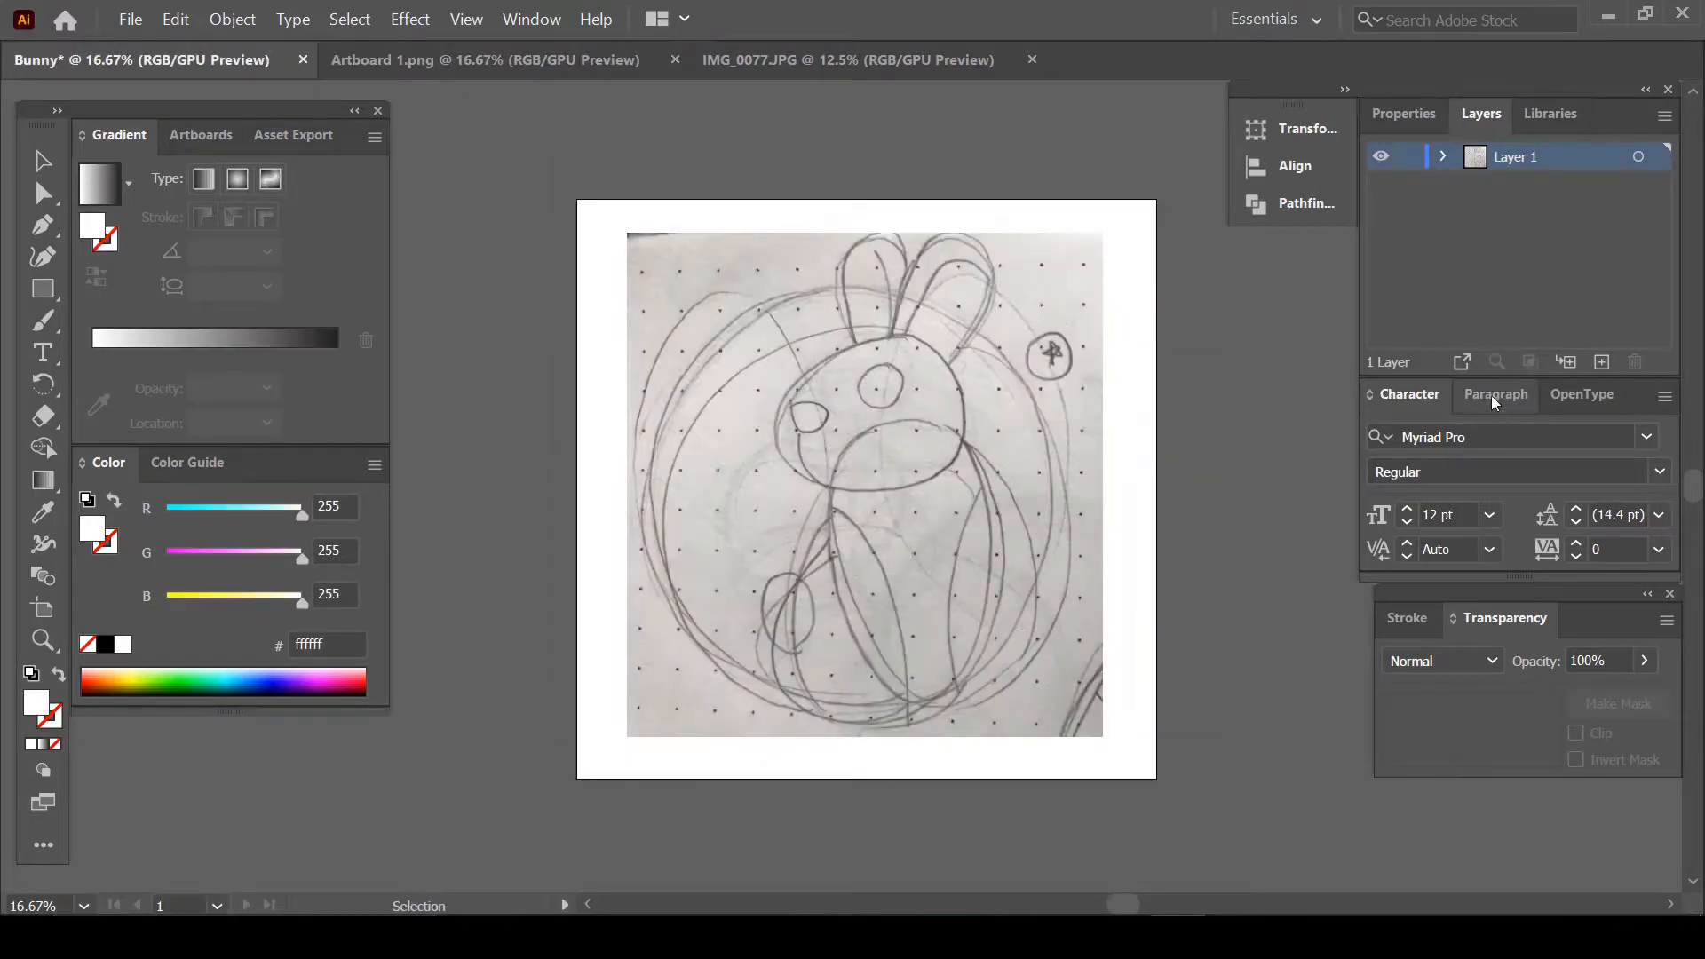
{"action": "left_click", "coordinate": [1601, 361]}
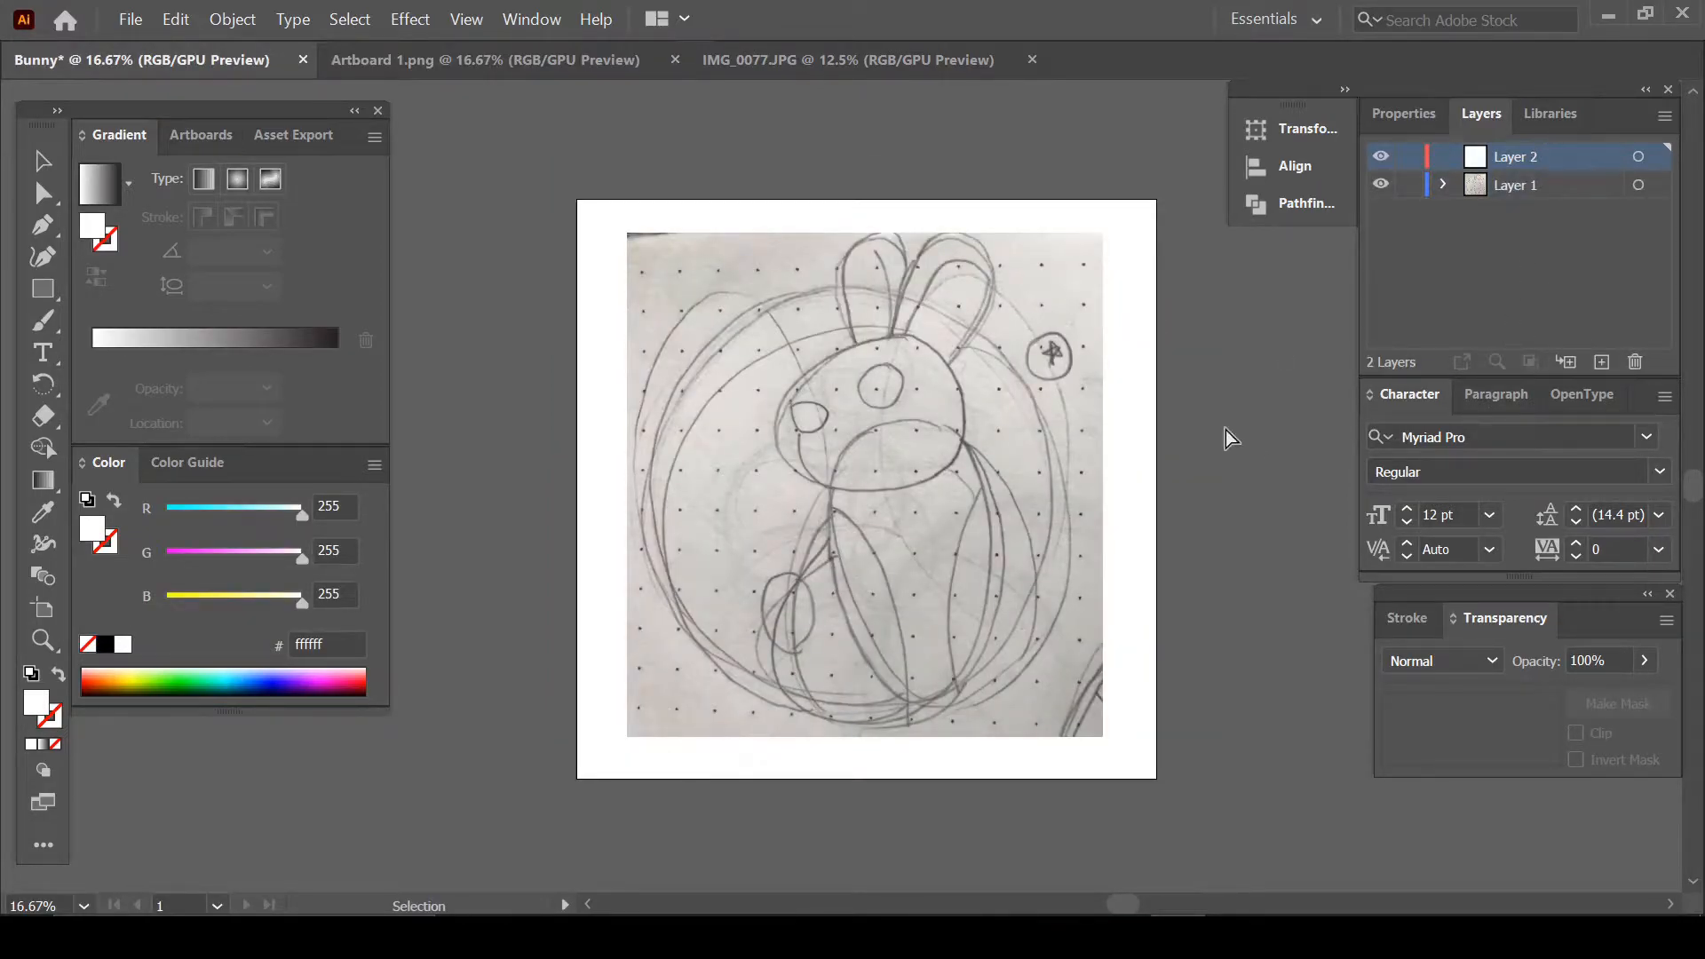
{"action": "key", "text": "ctrl+v"}
Move the colored rabbit off the artboard so it sits beside the sketch as a reference
{"action": "left_click_drag", "start_coordinate": [943, 525], "coordinate": [423, 514]}
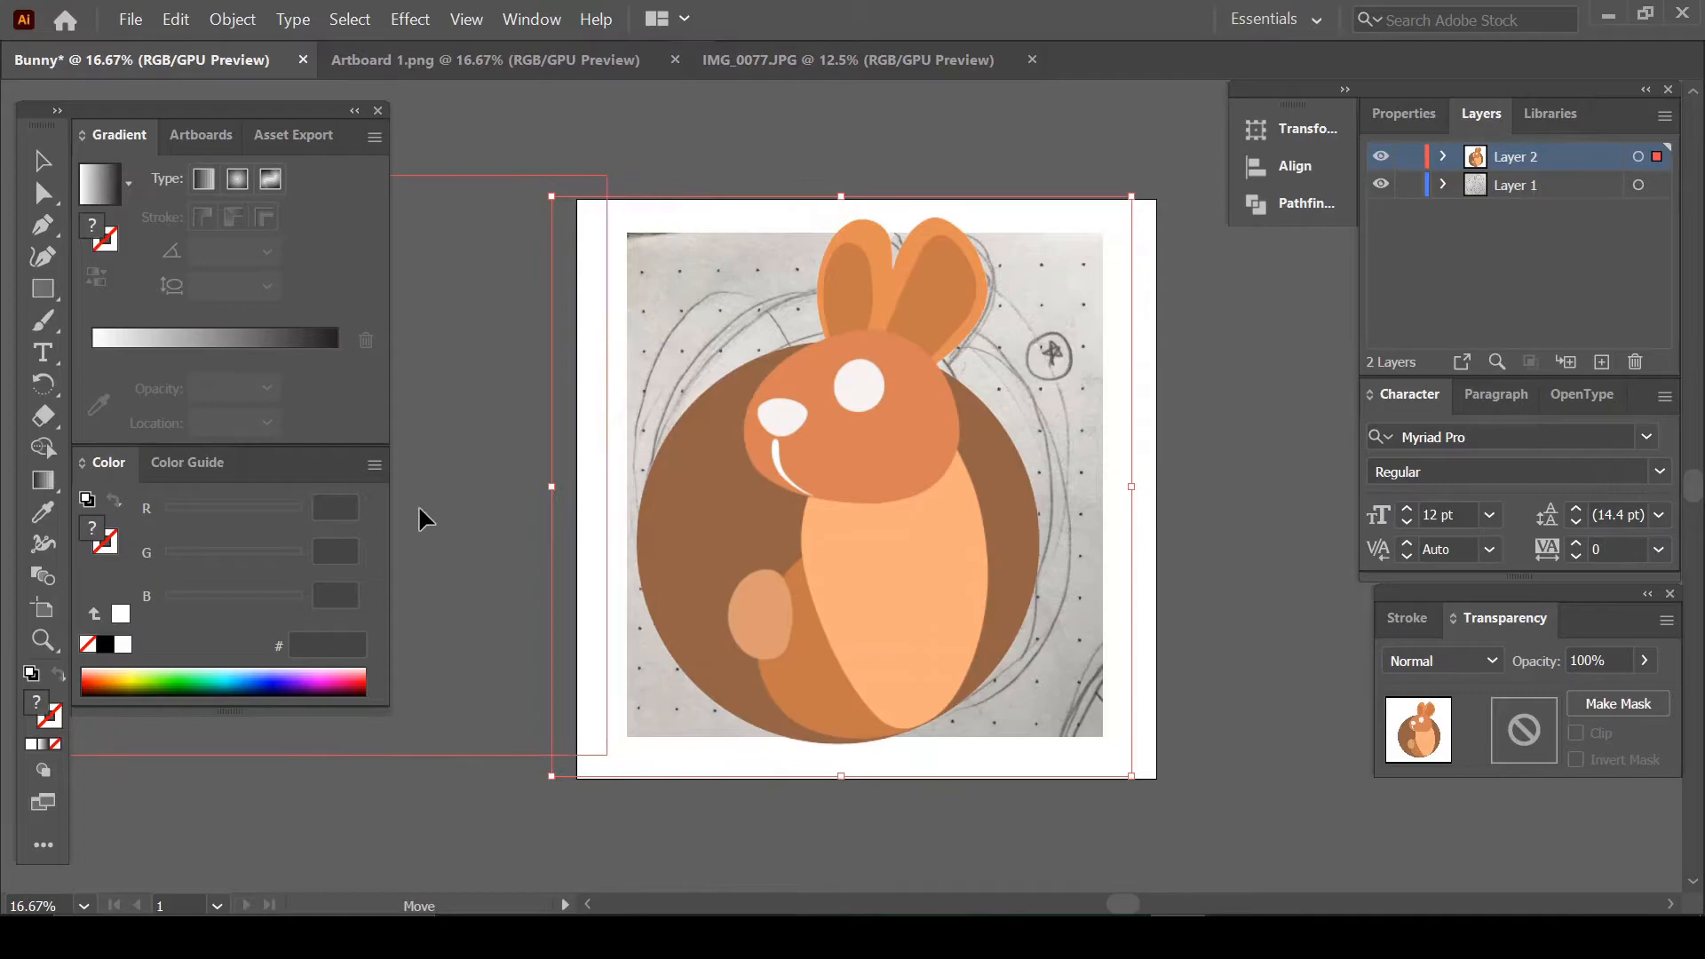
{"action": "key", "text": "ctrl+minus"}
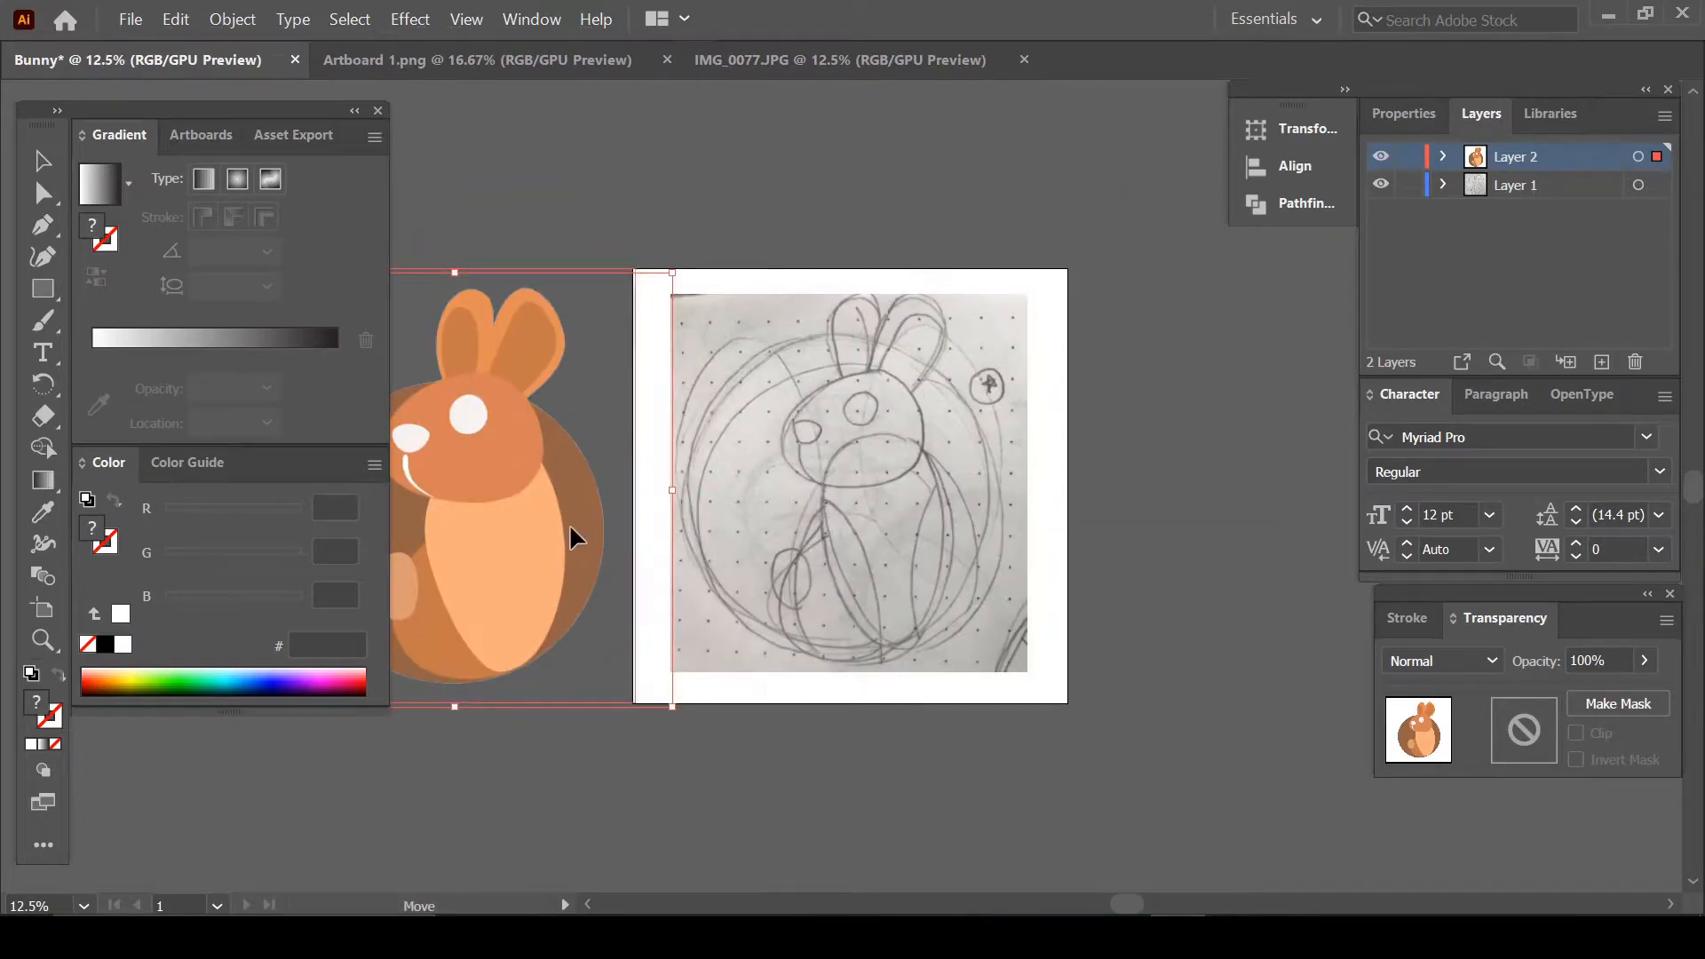
{"action": "left_click", "coordinate": [1190, 551]}
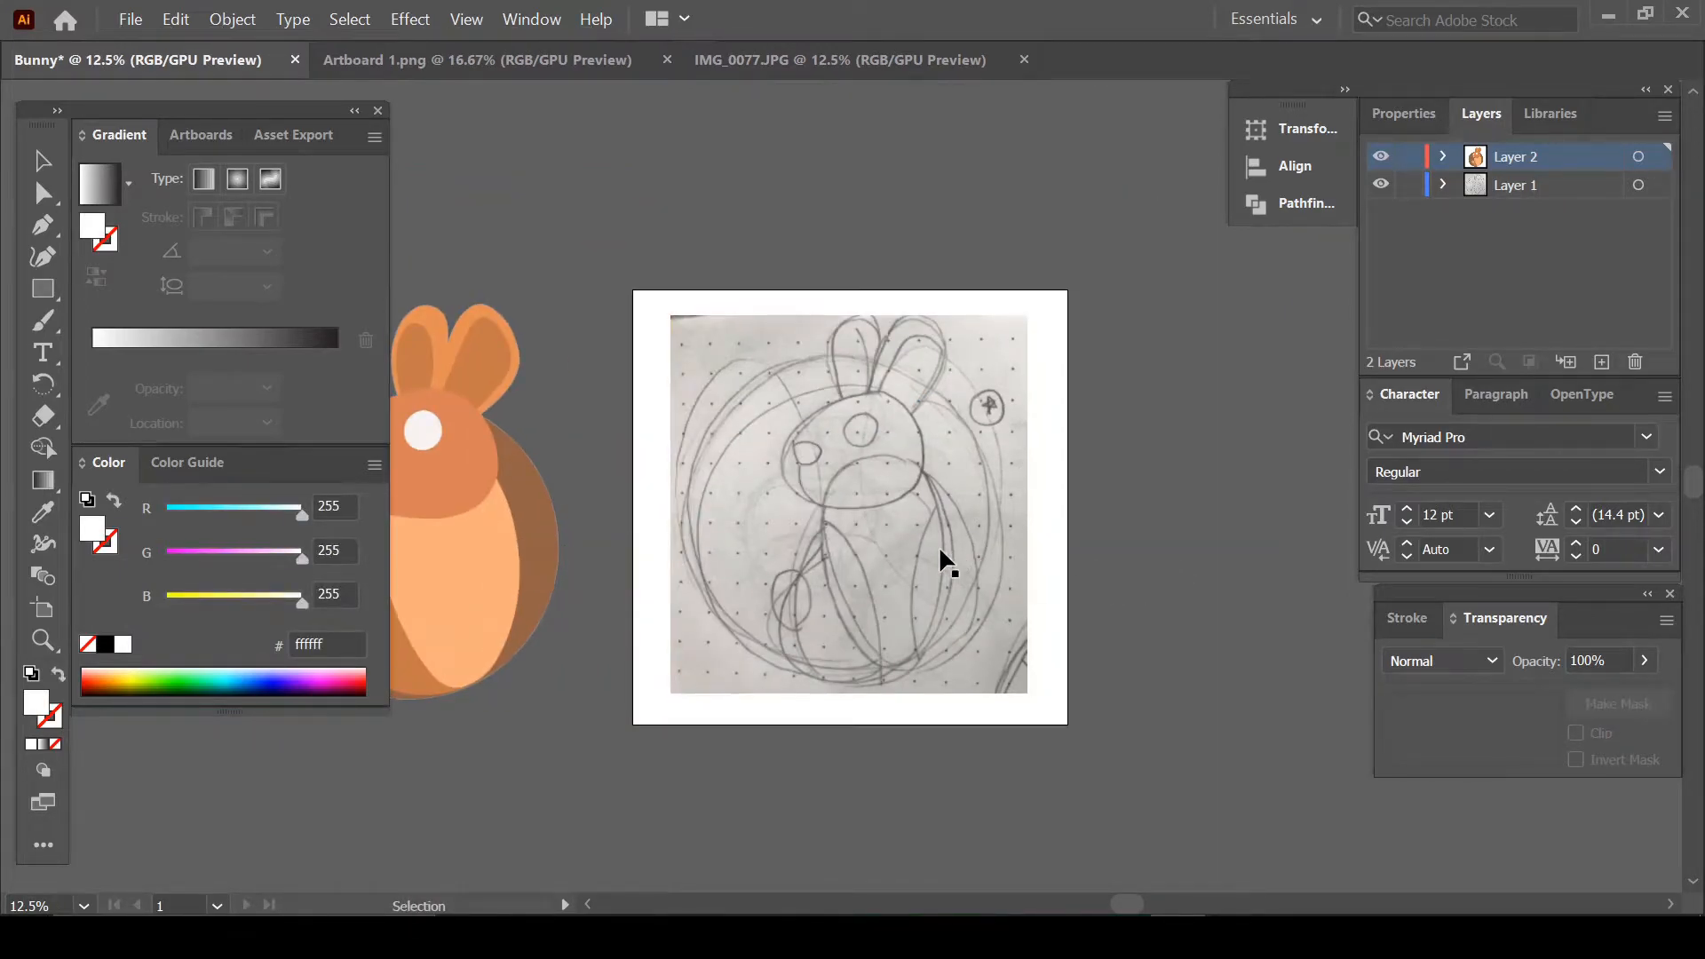
{"action": "scroll", "coordinate": [939, 545], "scroll_direction": "up", "scroll_amount": 2}
{"action": "scroll", "coordinate": [791, 492], "scroll_direction": "down", "scroll_amount": 1}
{"action": "scroll", "coordinate": [791, 492], "scroll_direction": "down", "scroll_amount": 2}
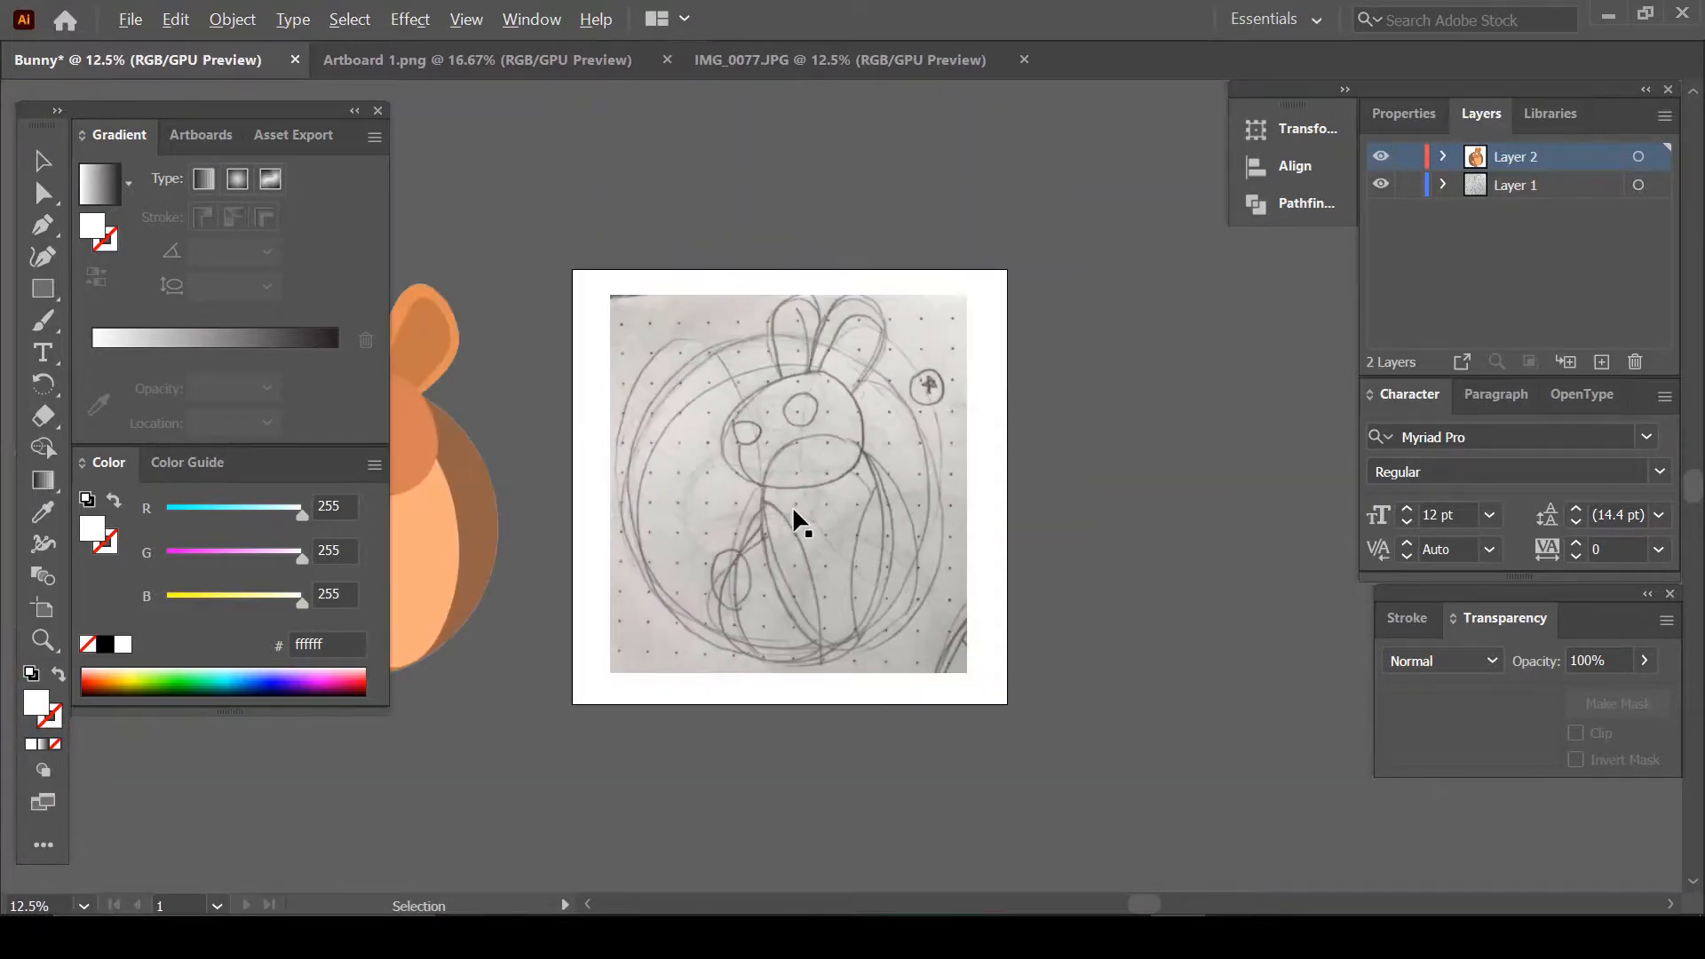
{"action": "left_click_drag", "start_coordinate": [1154, 902], "coordinate": [1080, 903]}
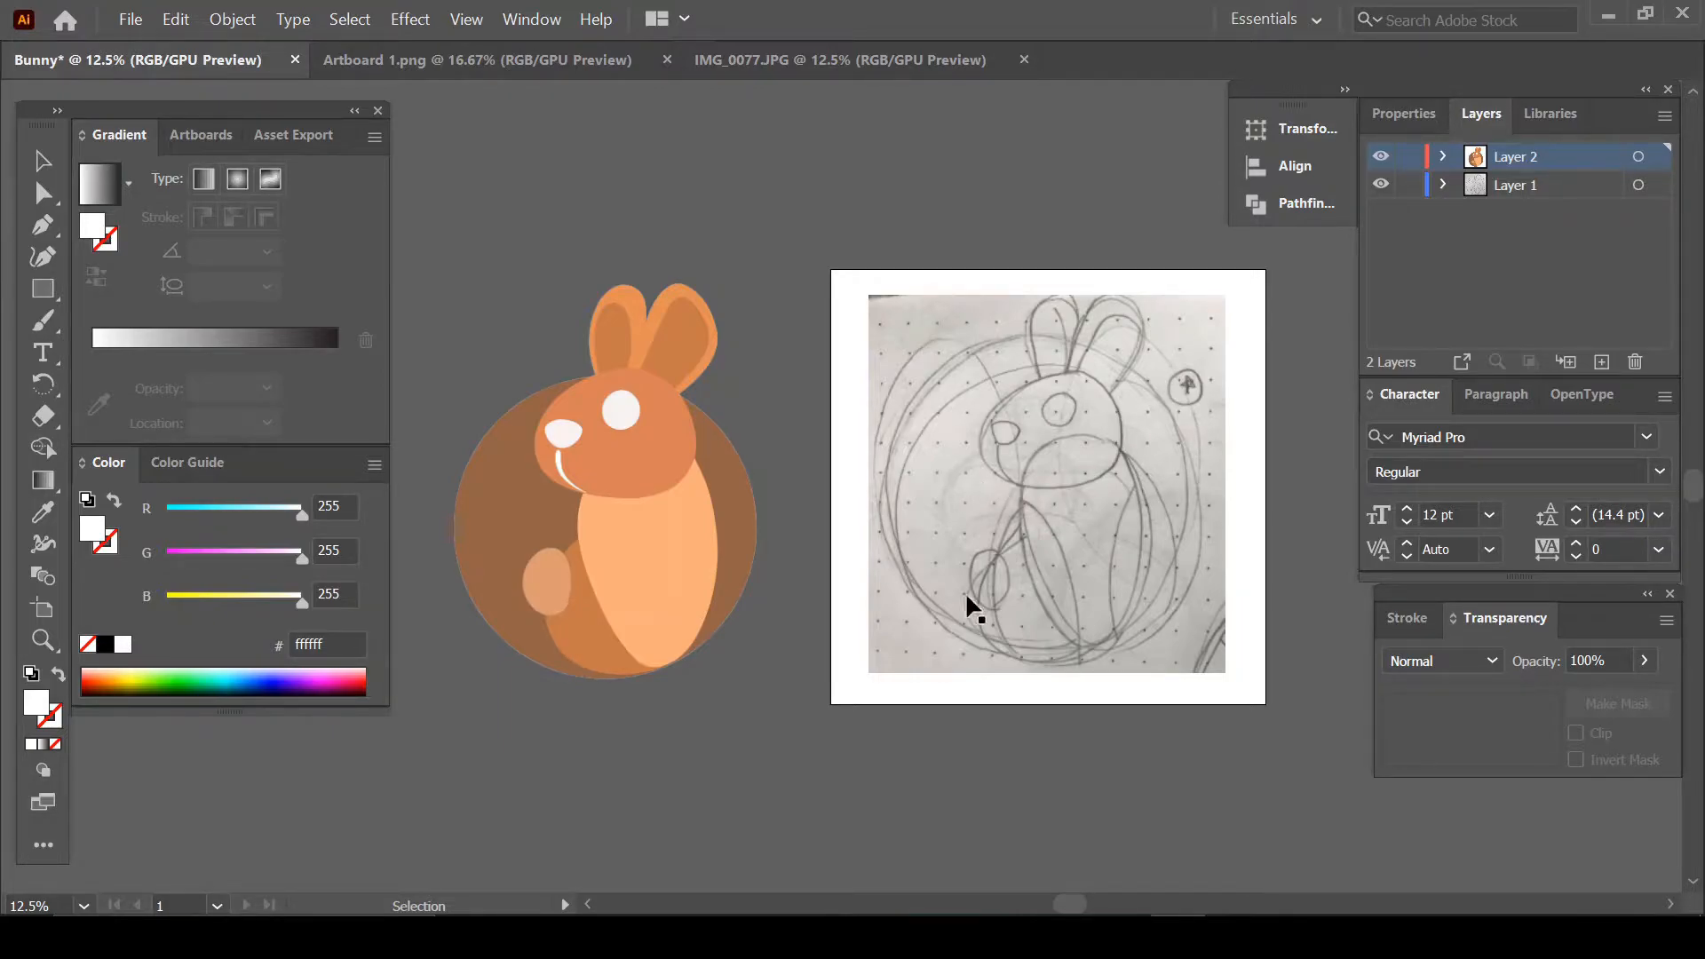
Lower the sketch image's opacity to 70%
{"action": "left_click", "coordinate": [1123, 553]}
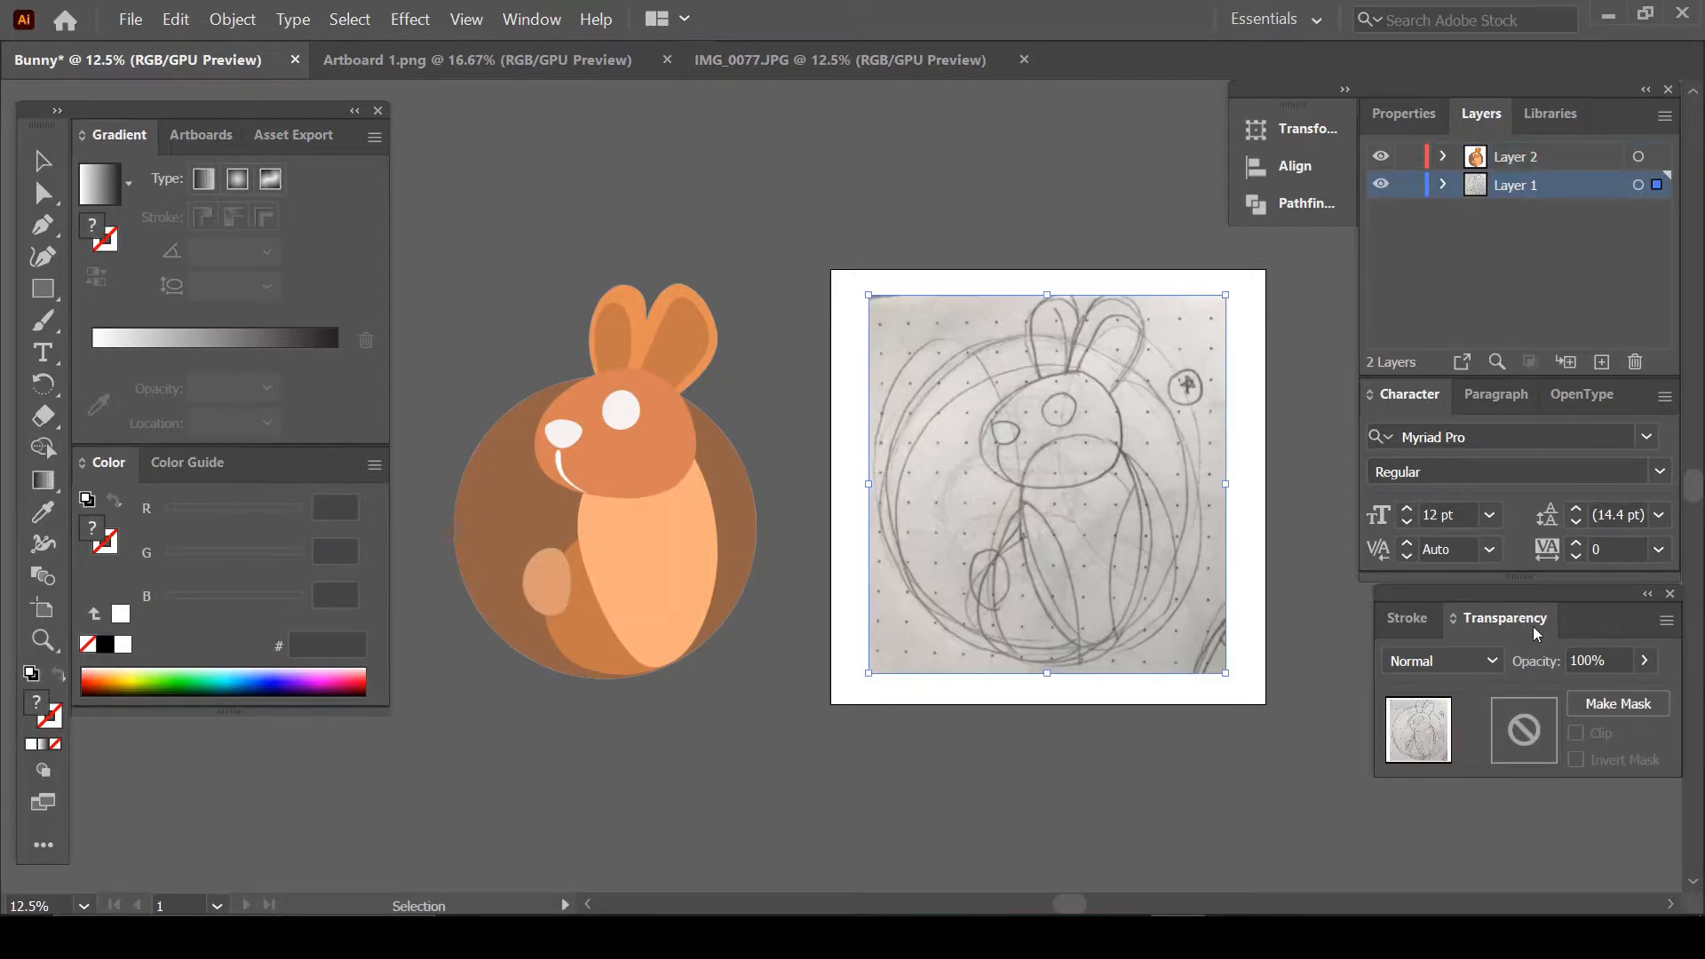
{"action": "left_click", "coordinate": [1645, 660]}
{"action": "left_click_drag", "start_coordinate": [1636, 699], "coordinate": [1607, 699]}
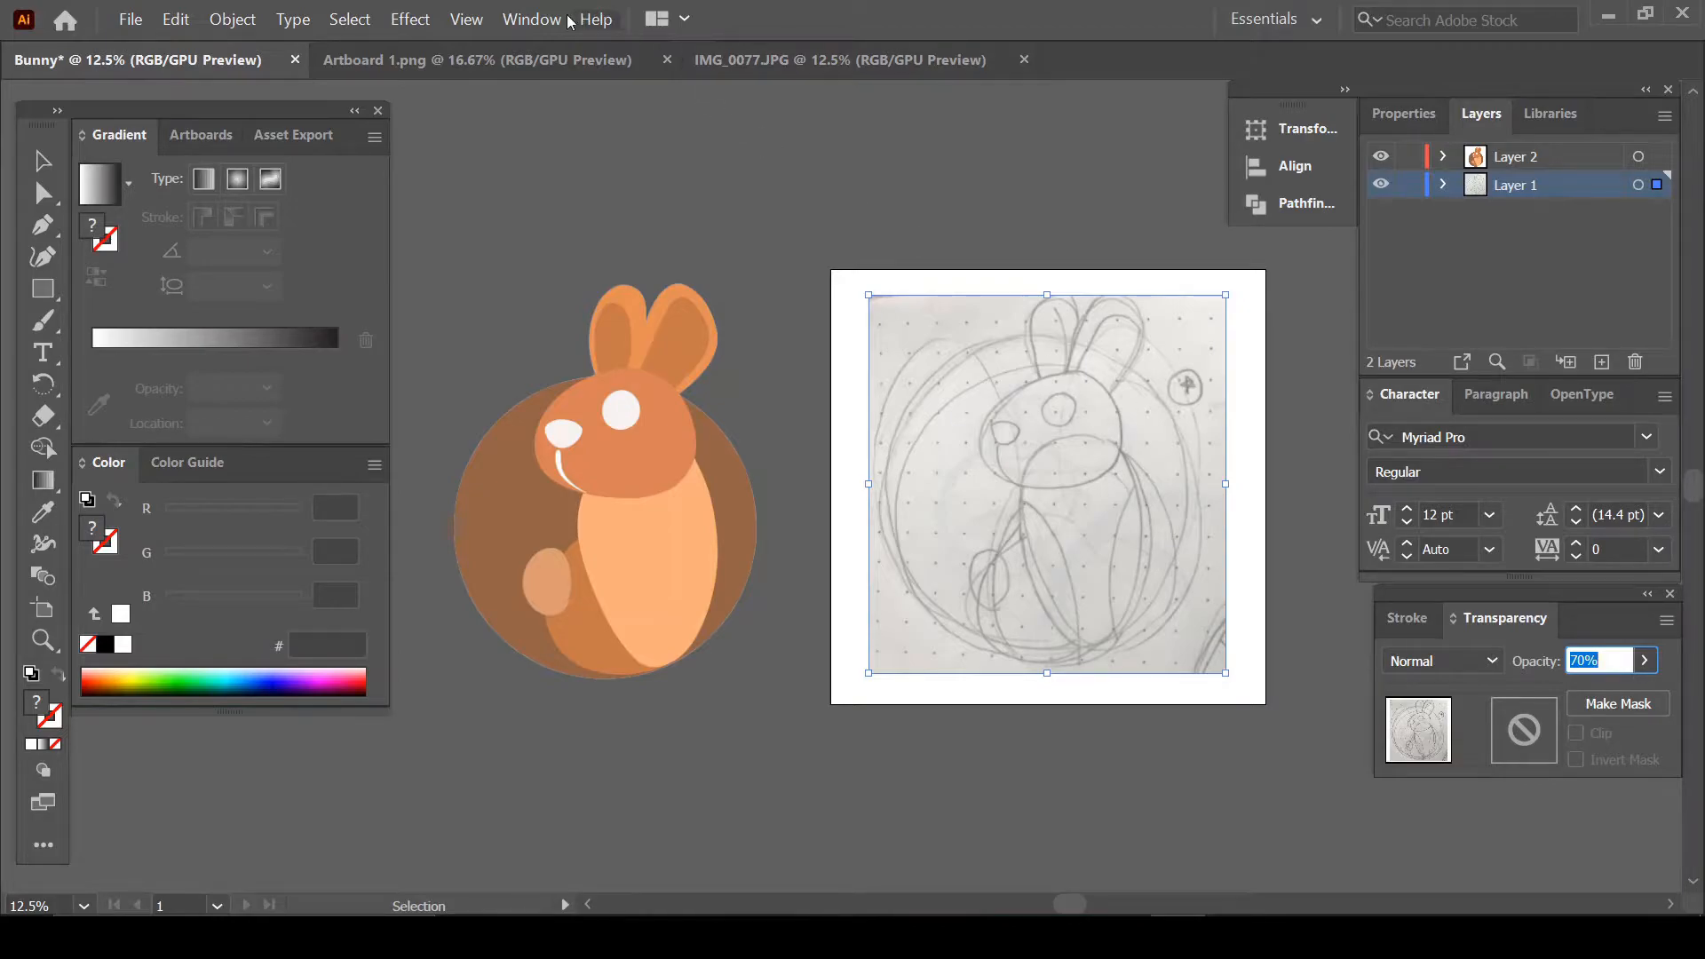
{"action": "left_click", "coordinate": [531, 19]}
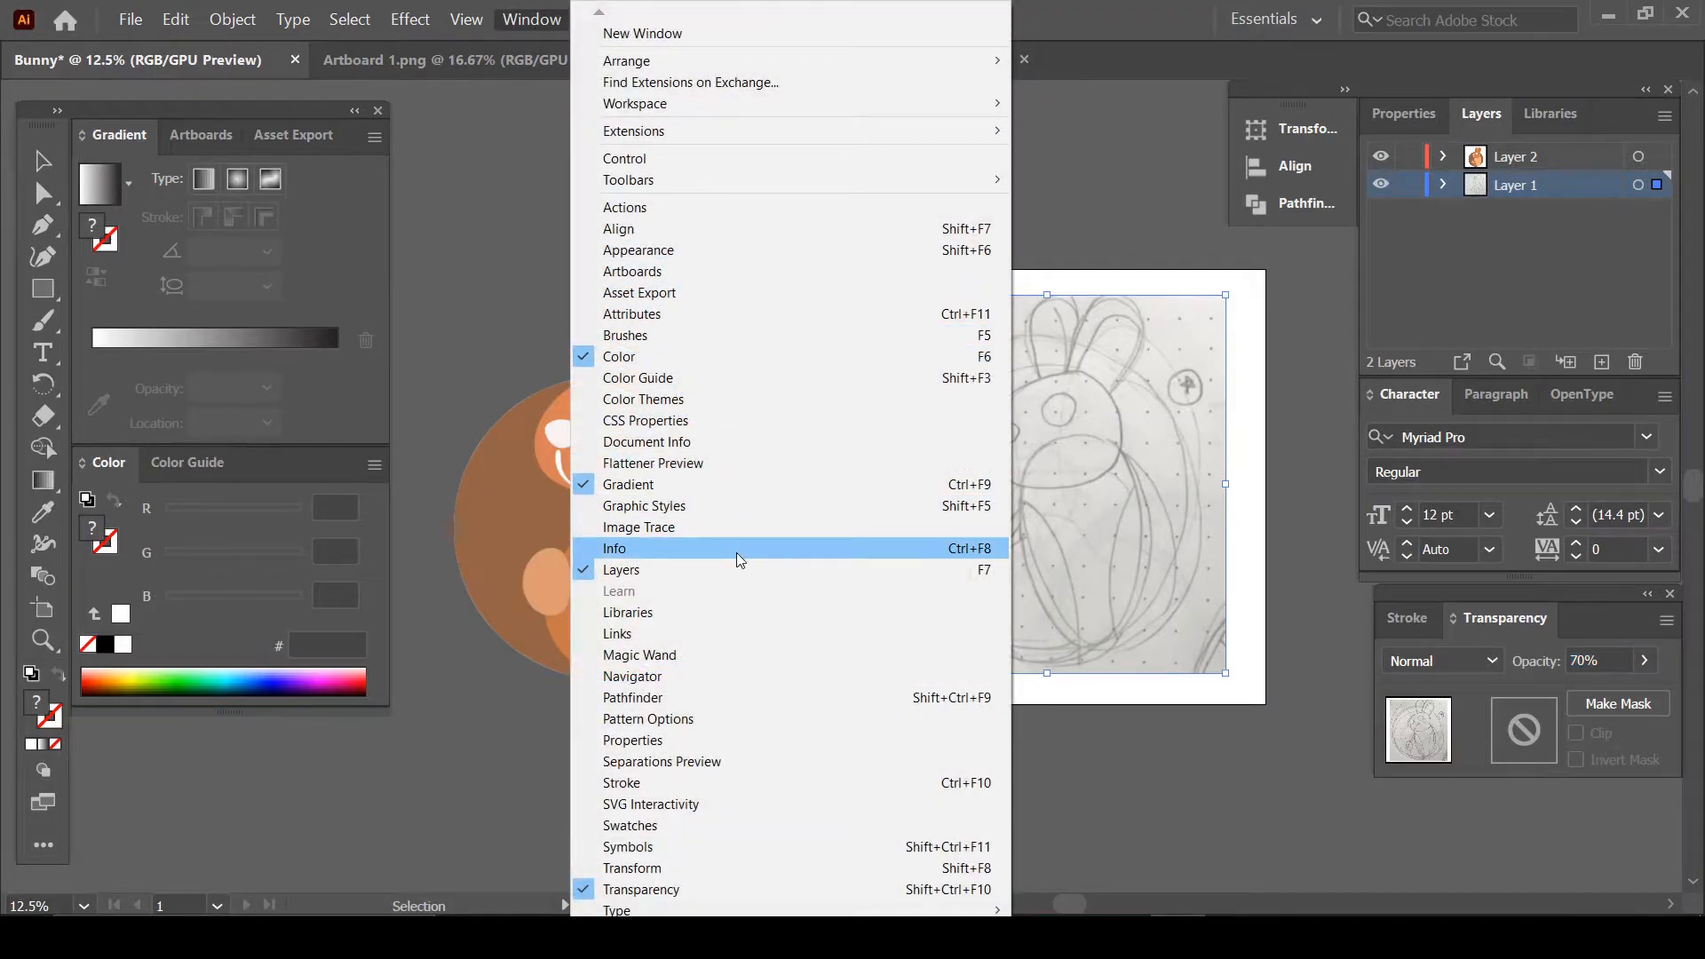
{"action": "left_click", "coordinate": [1199, 253]}
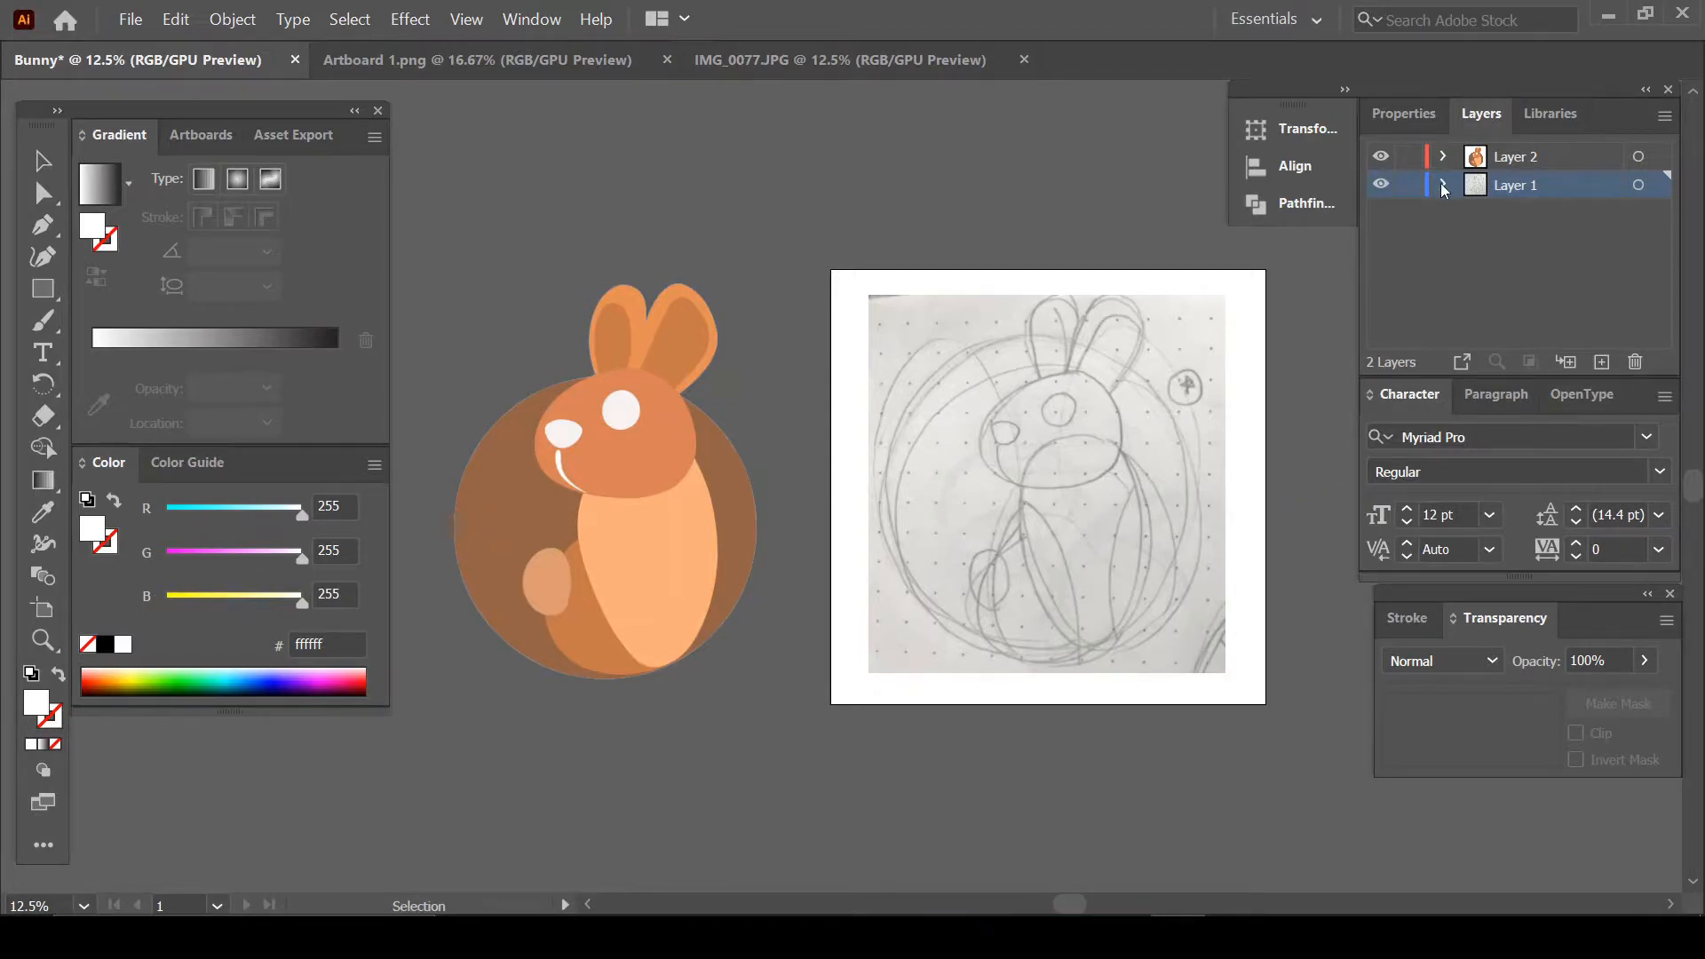
Add a new layer directly above Layer 1 and hide Layer 2 with the colored rabbit
{"action": "left_click", "coordinate": [1602, 362]}
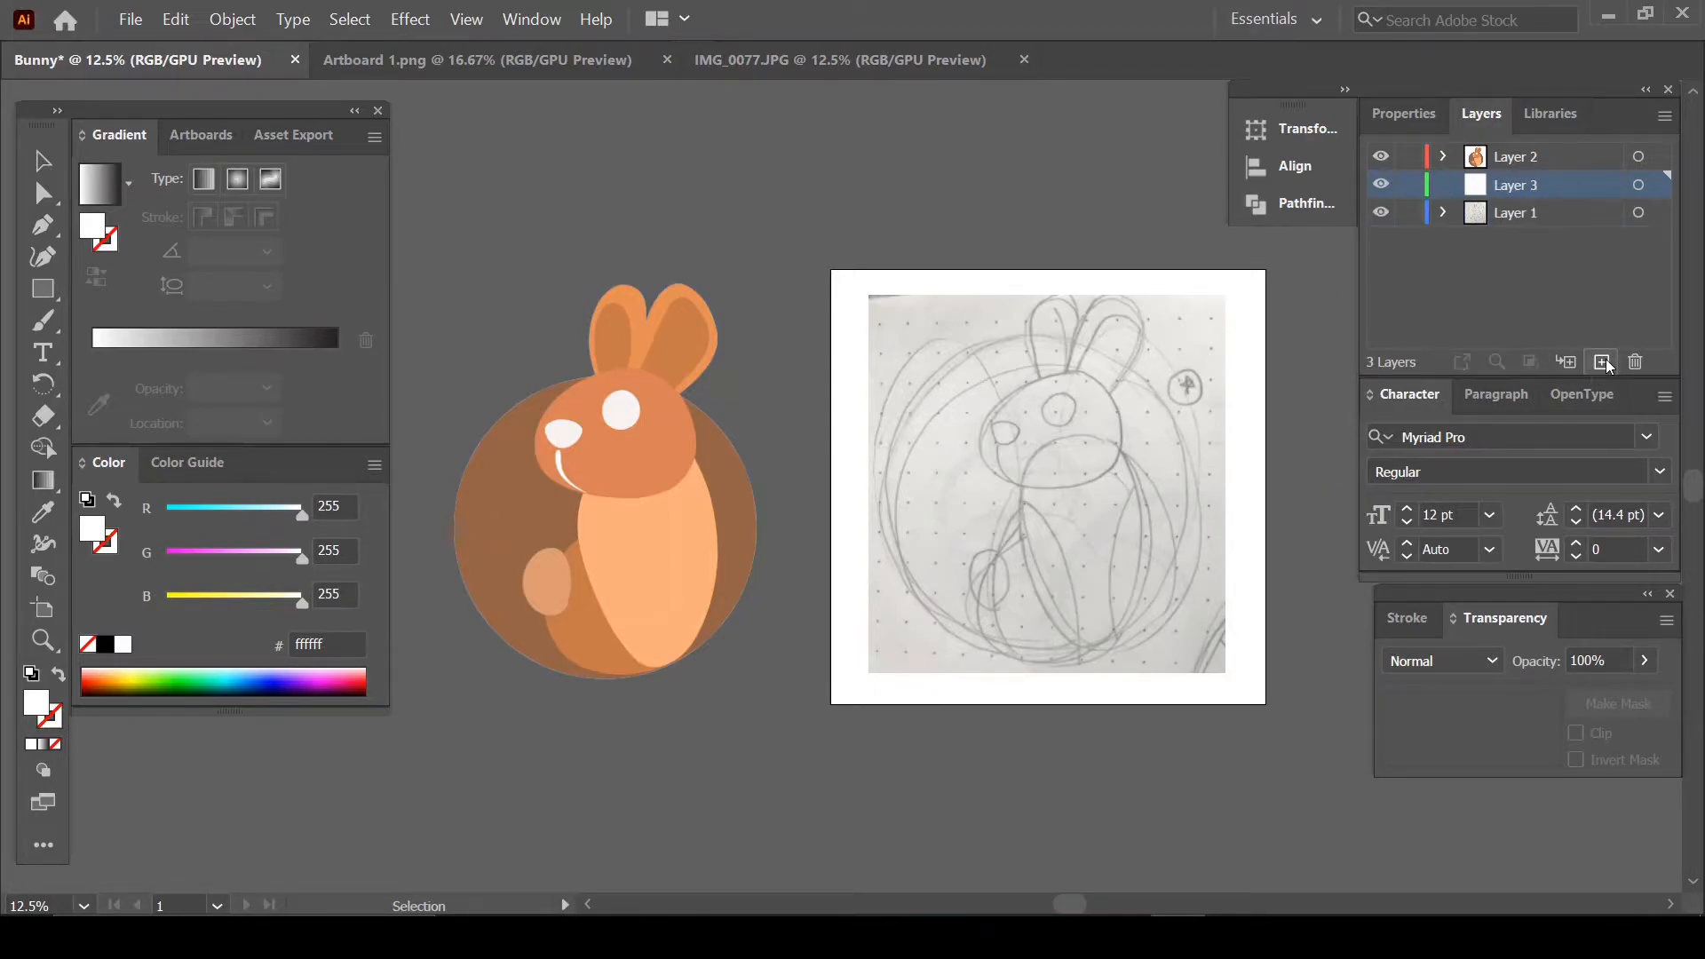
{"action": "left_click", "coordinate": [1381, 156]}
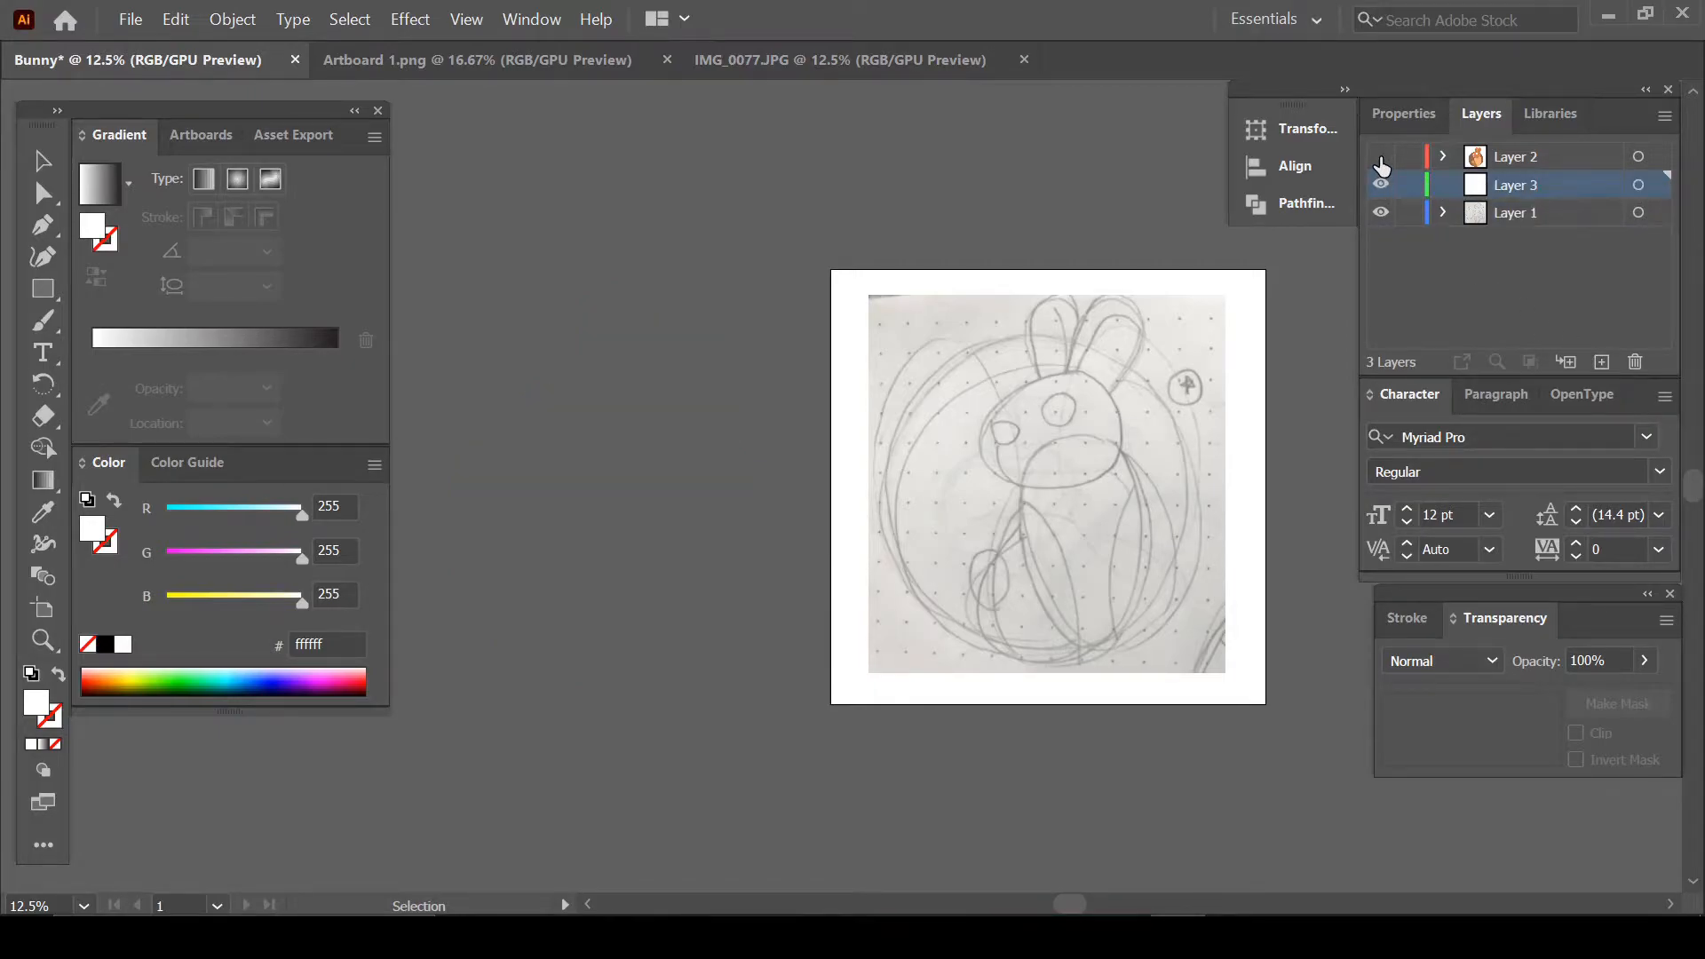
Lock Layer 1, which holds the sketch
{"action": "left_click", "coordinate": [1408, 214]}
{"action": "scroll", "coordinate": [1169, 396], "scroll_direction": "up", "scroll_amount": 2}
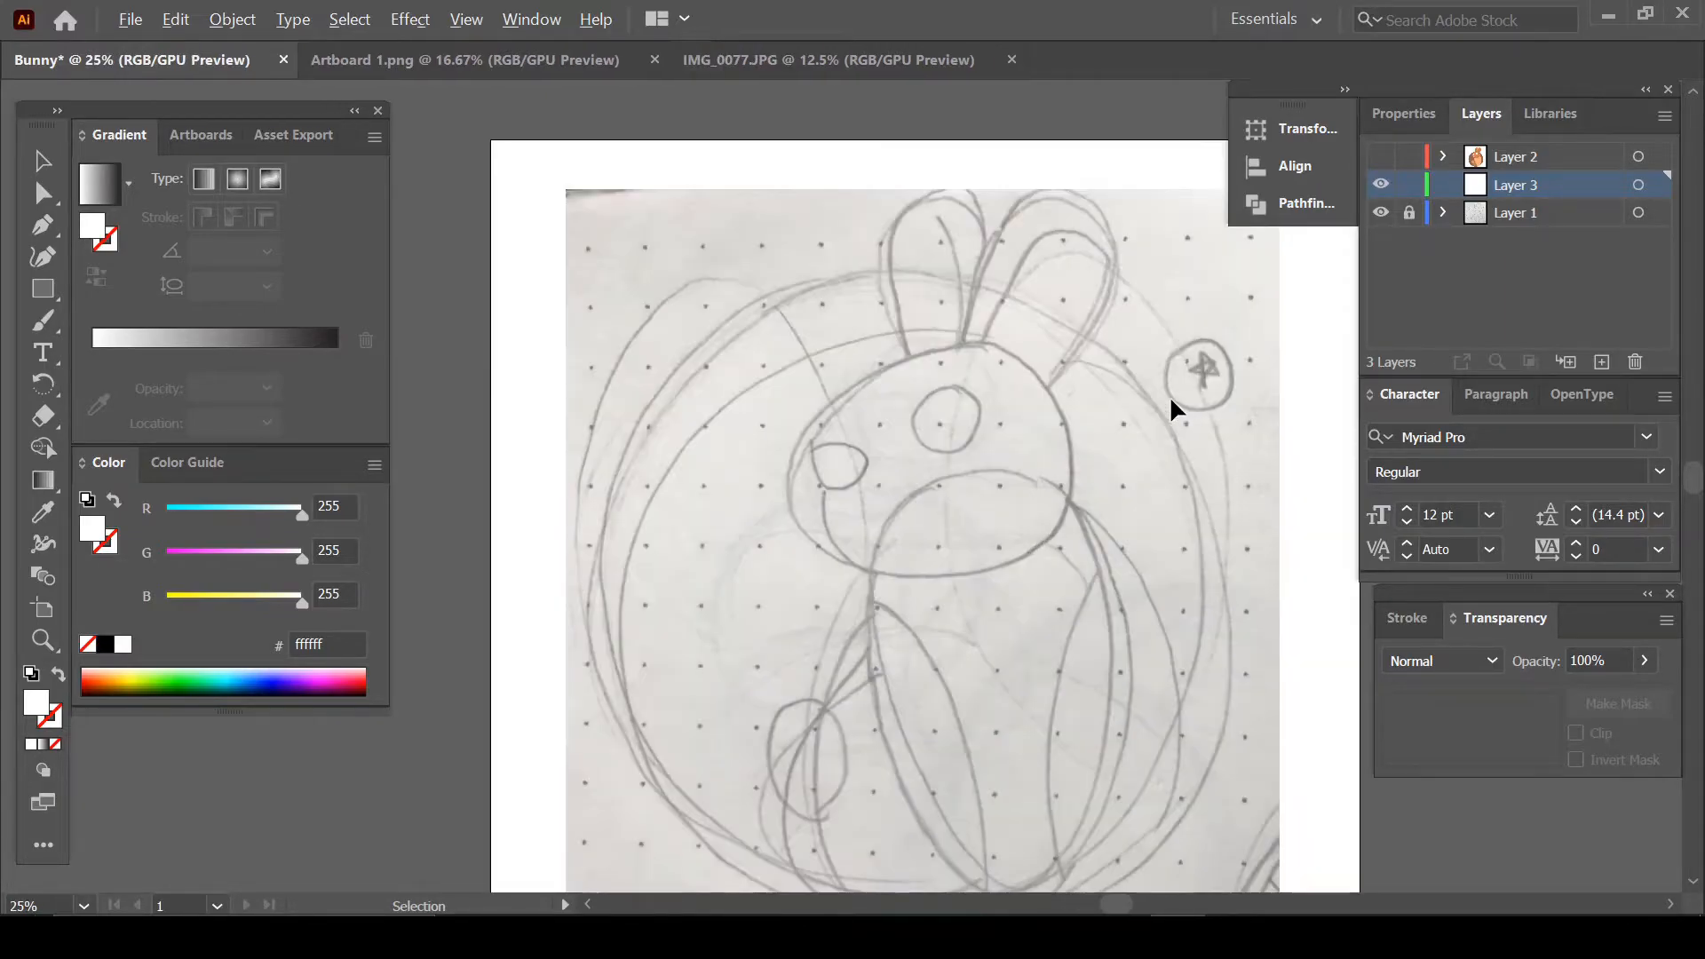
{"action": "scroll", "coordinate": [1169, 408], "scroll_direction": "down", "scroll_amount": 1}
{"action": "scroll", "coordinate": [1066, 679], "scroll_direction": "right", "scroll_amount": 2}
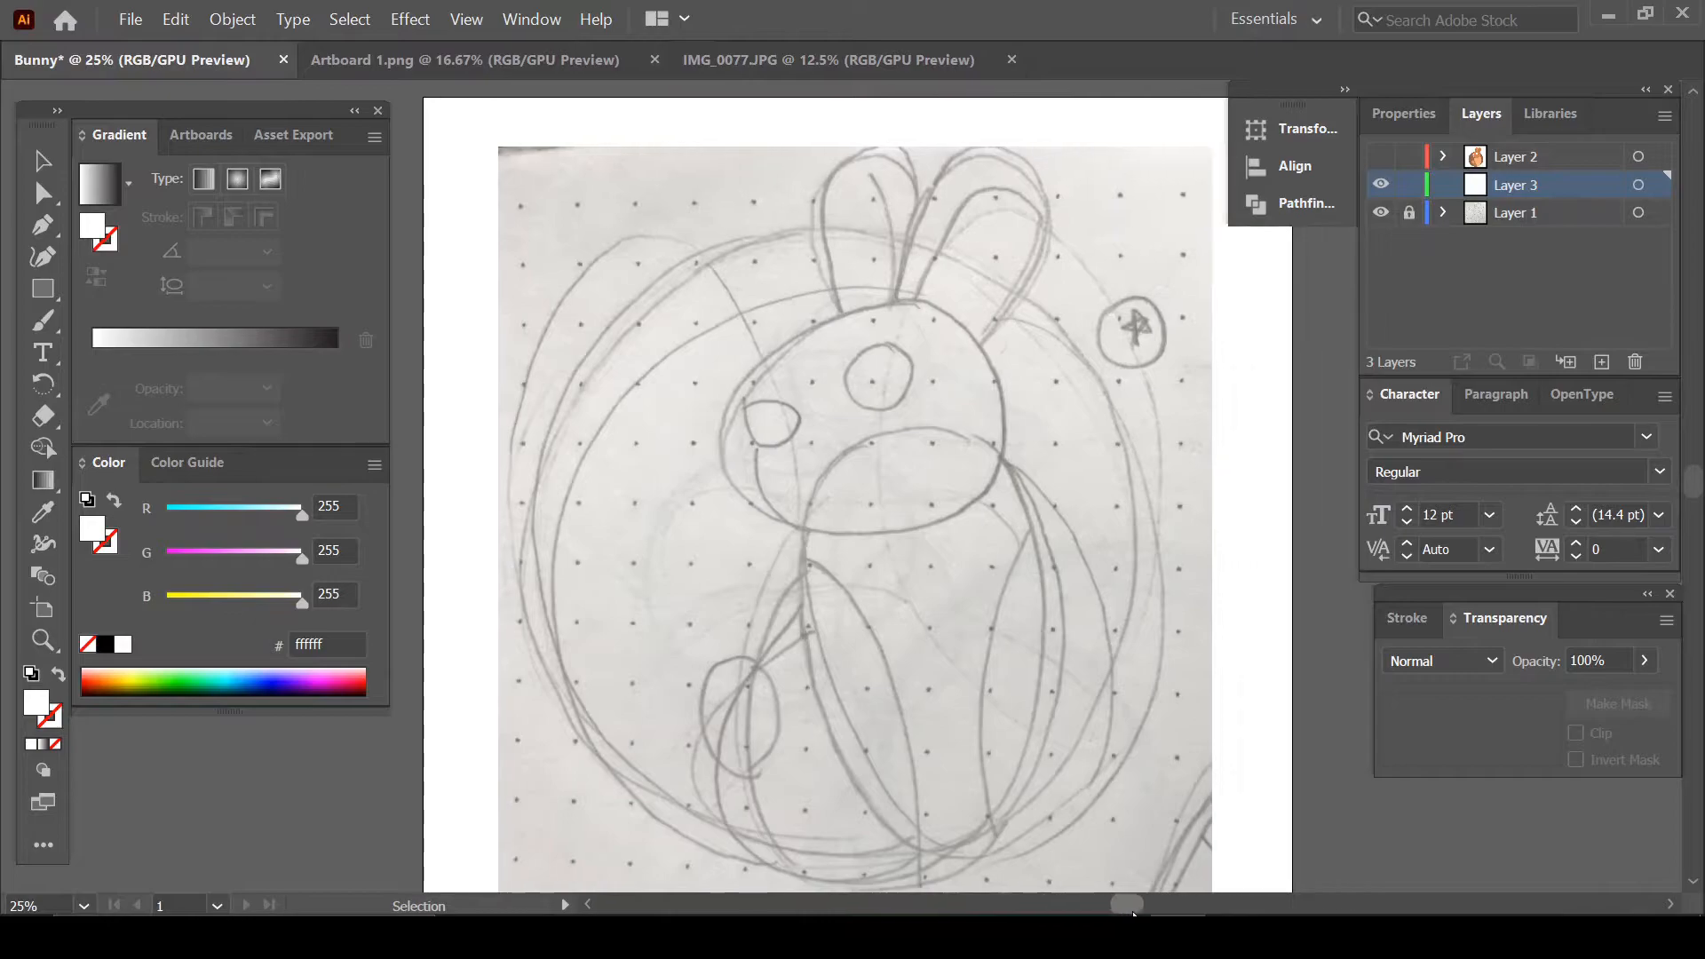
{"action": "scroll", "coordinate": [833, 578], "scroll_direction": "down", "scroll_amount": 1}
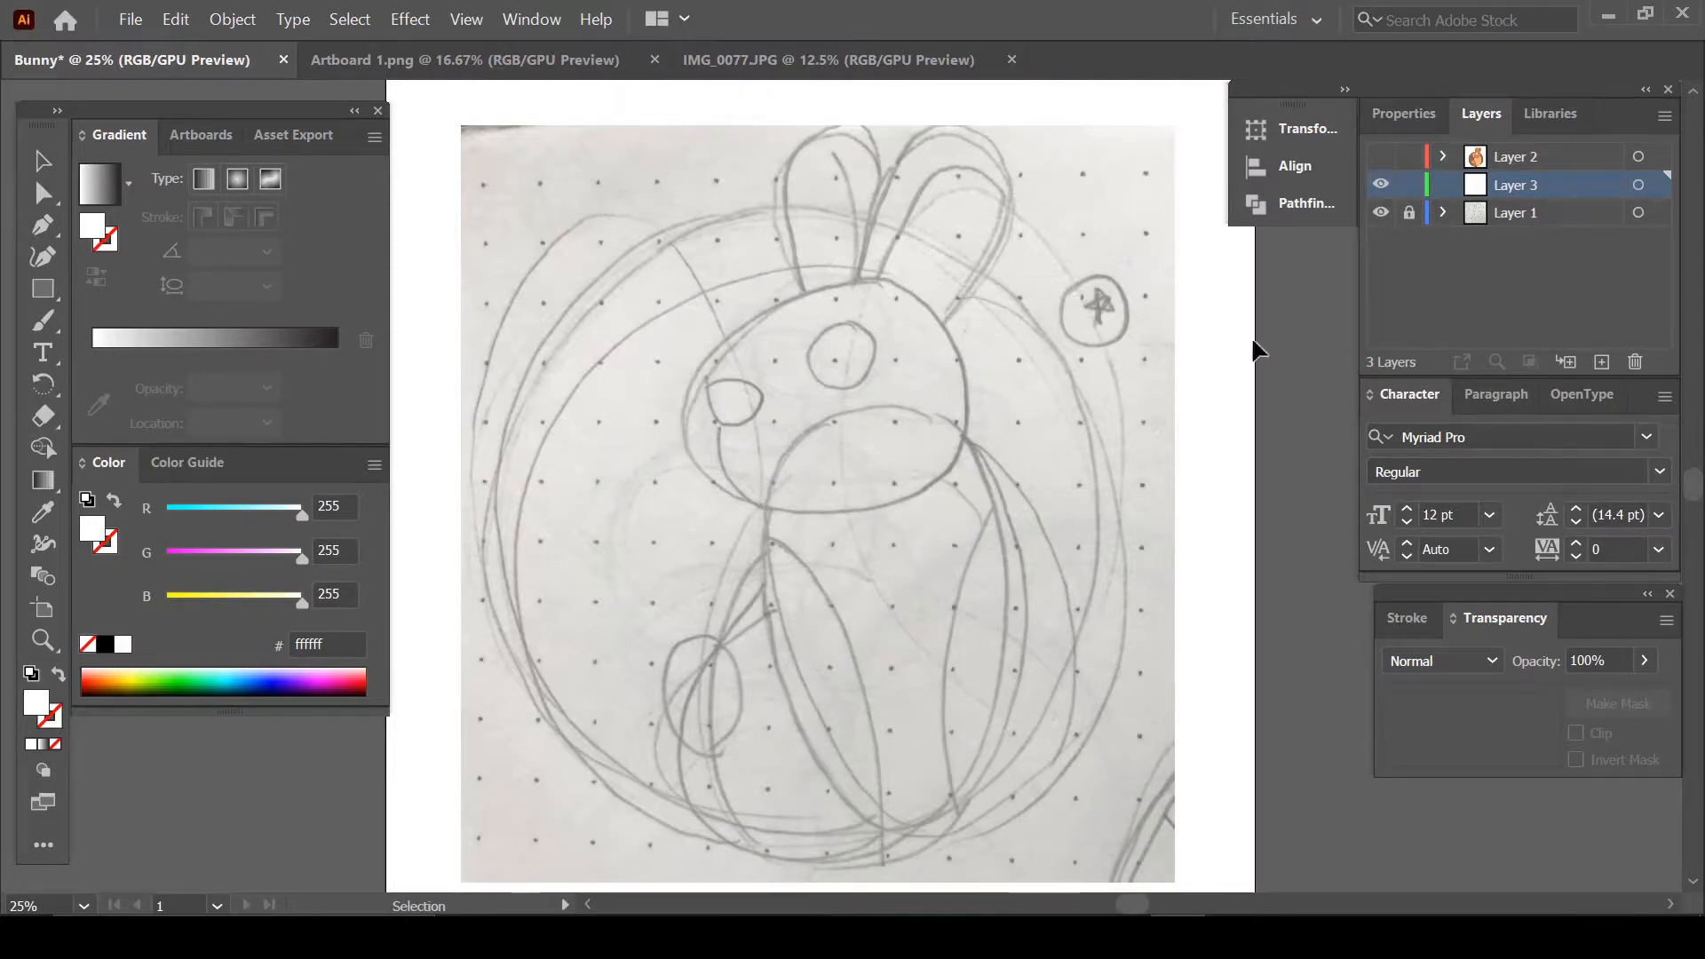
Rename the empty middle layer as Primary and keep it active for drawing
{"action": "double_click", "coordinate": [1524, 185]}
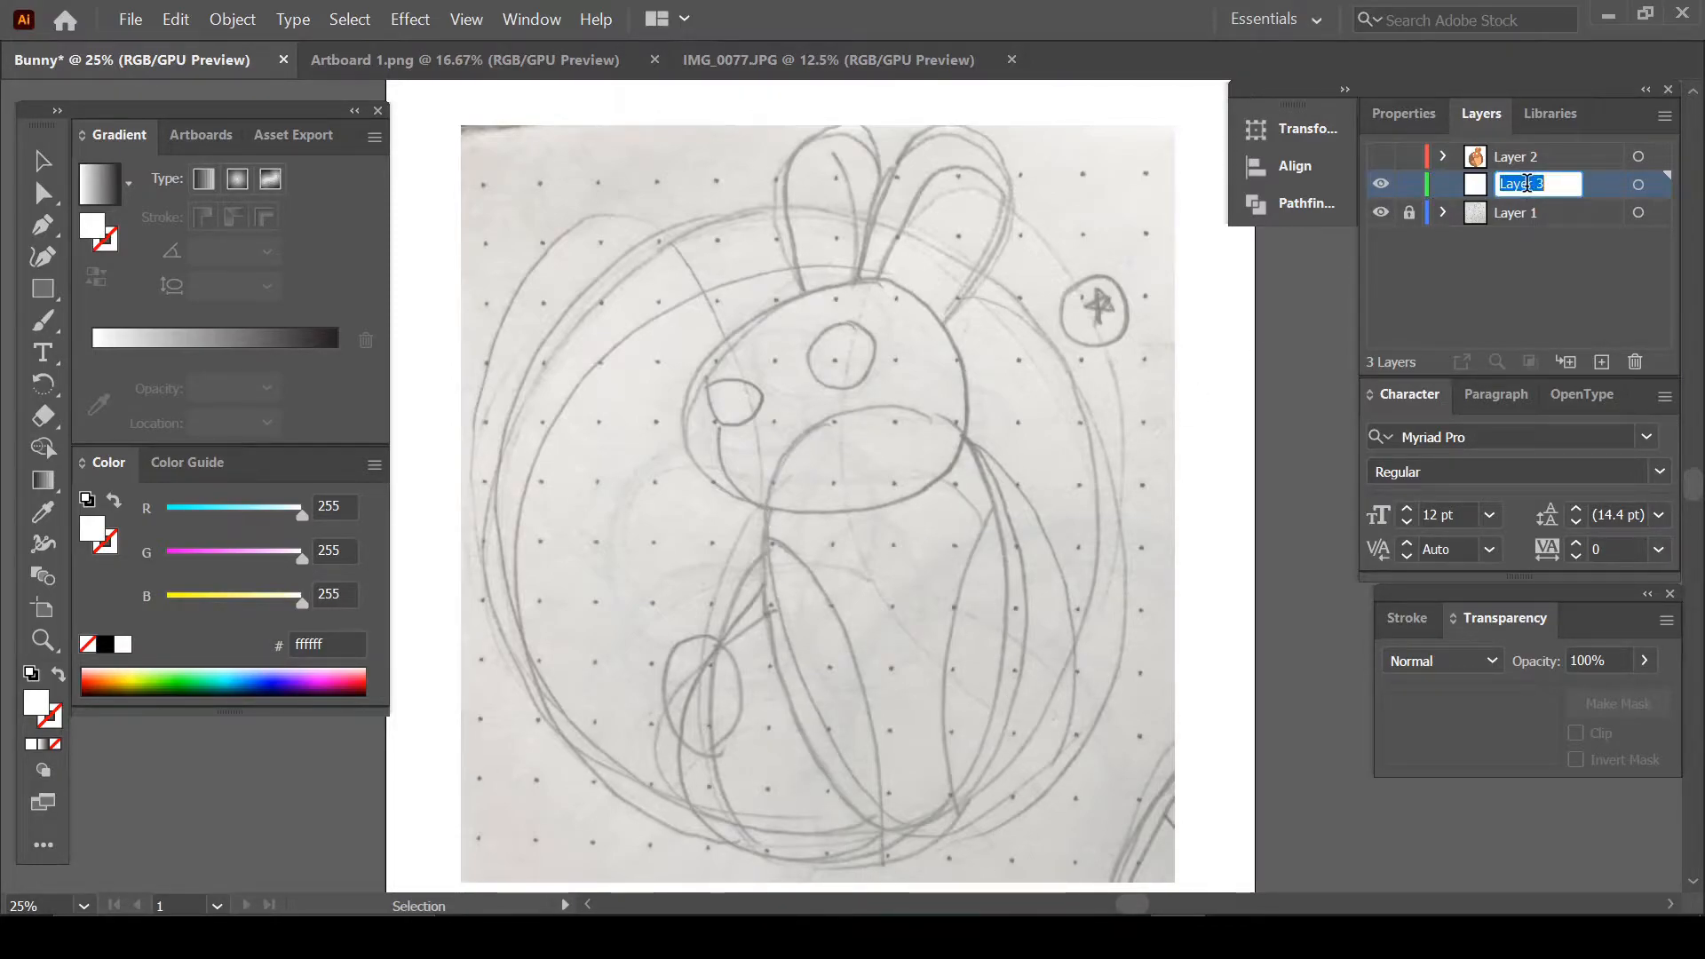
{"action": "type", "text": "Primarry"}
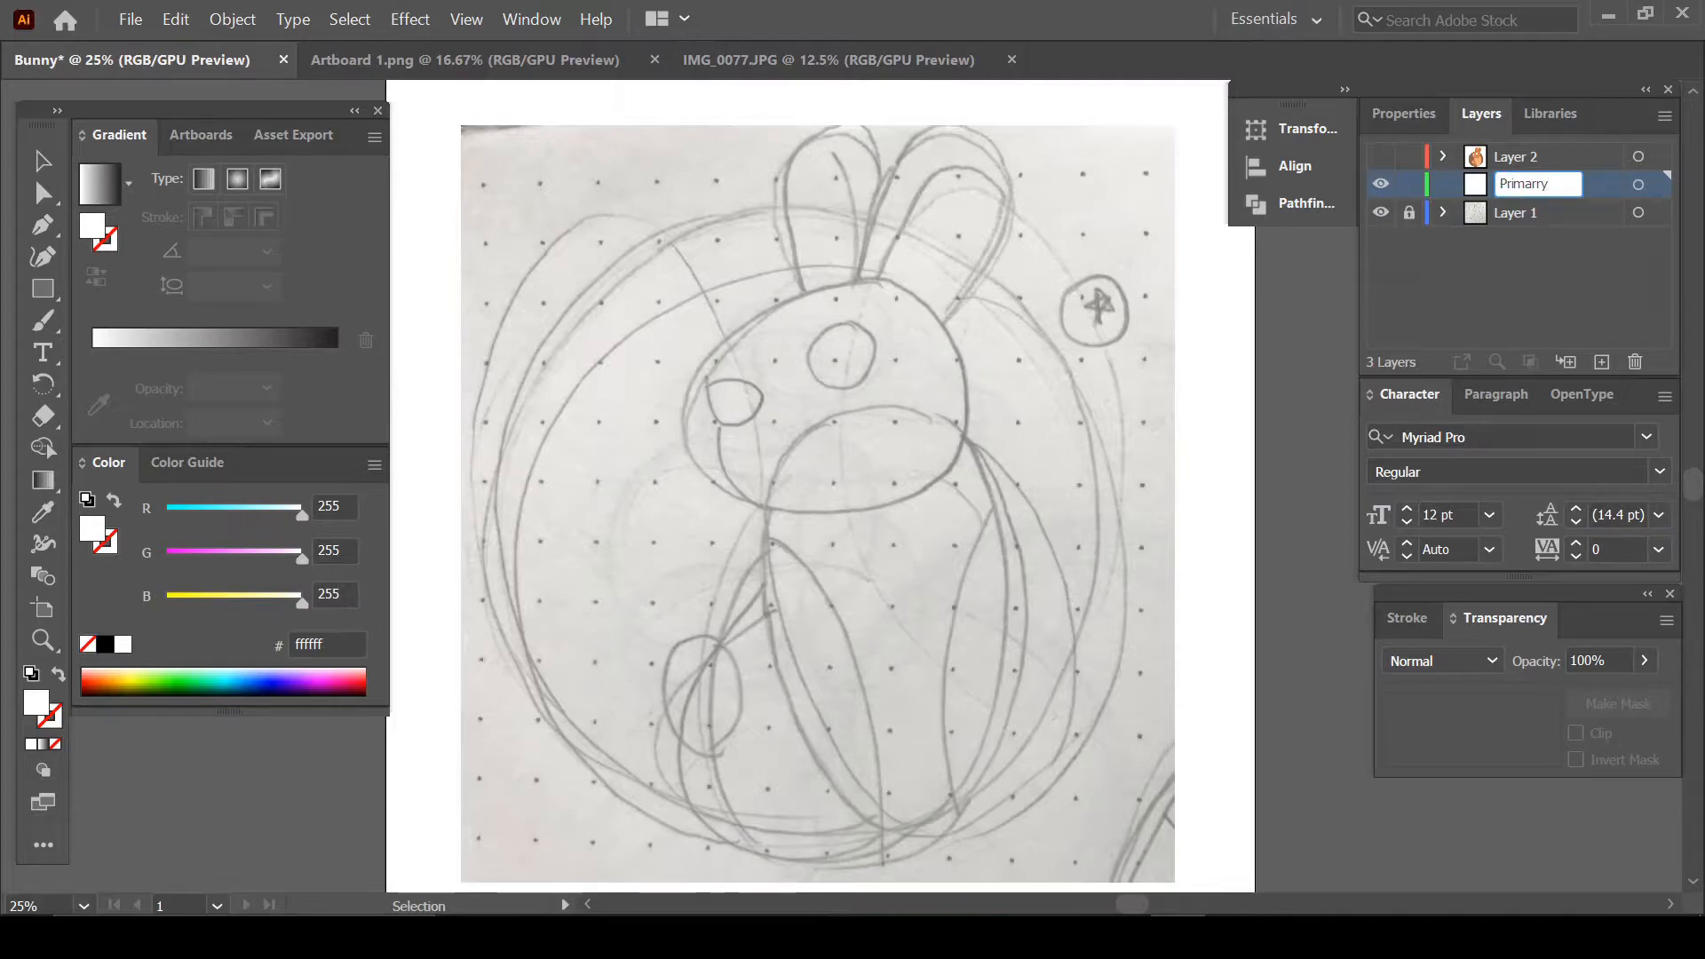
{"action": "key", "text": "BackSpace"}
{"action": "key", "text": "BackSpace"}
{"action": "type", "text": "y"}
{"action": "left_click", "coordinate": [1538, 303]}
{"action": "left_click", "coordinate": [1525, 197]}
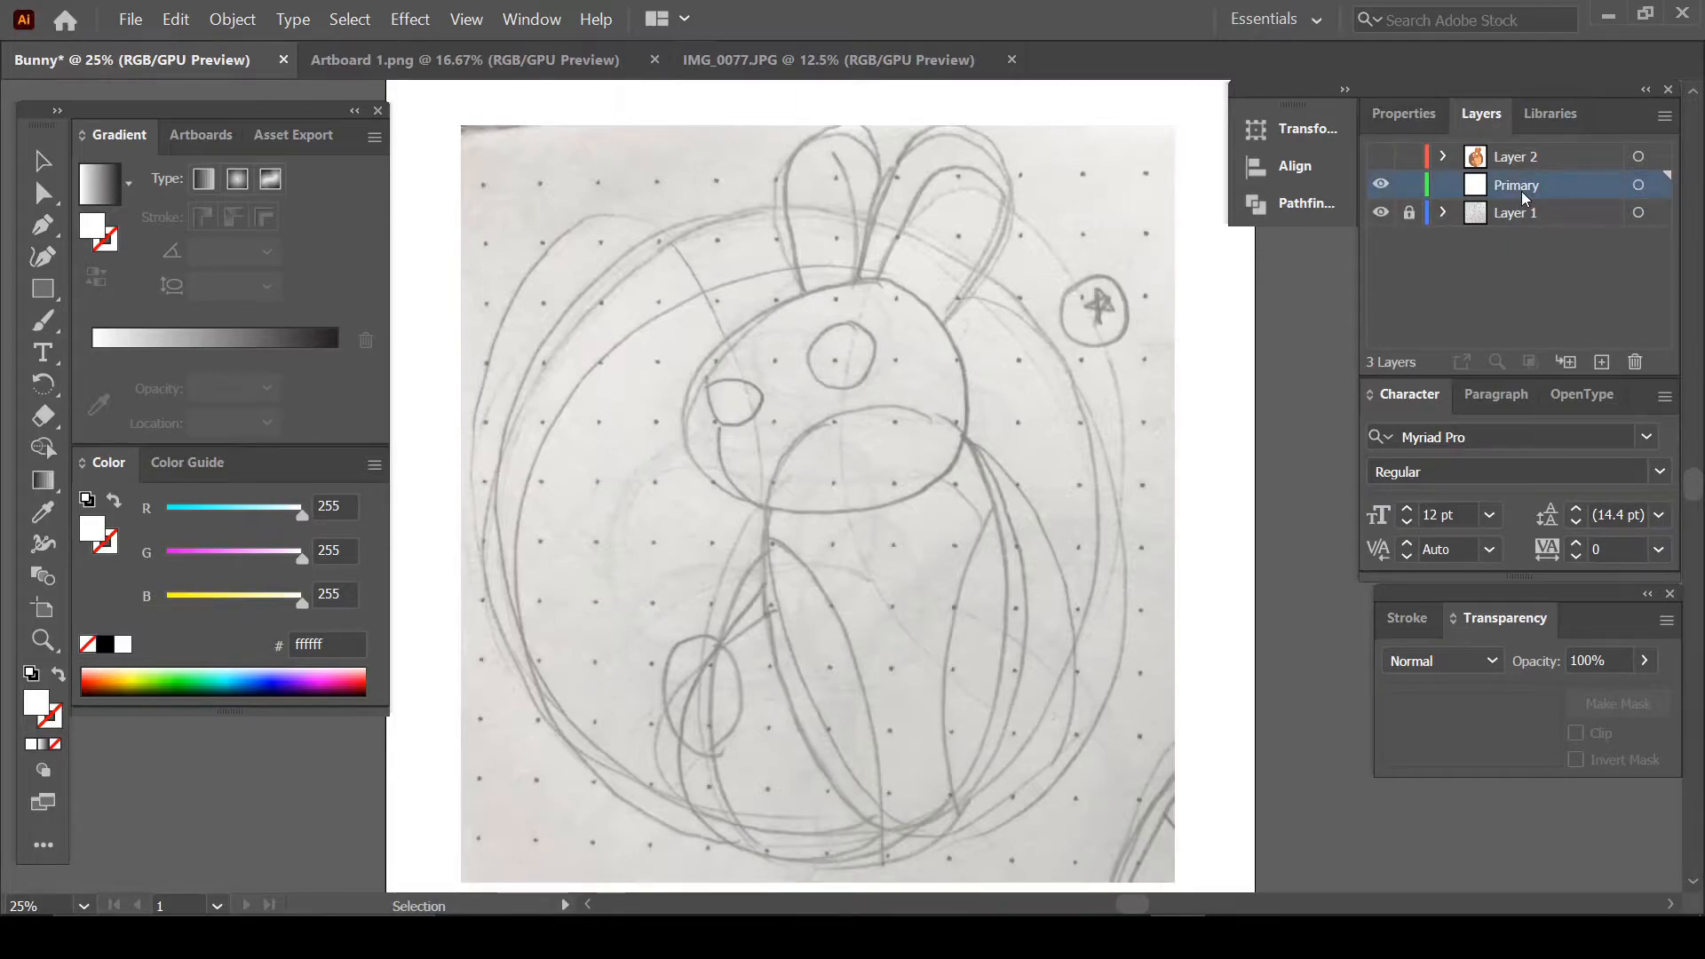
Choose the Curvature tool and set the fill colour to the orange-brown bc782e
{"action": "left_click", "coordinate": [43, 257]}
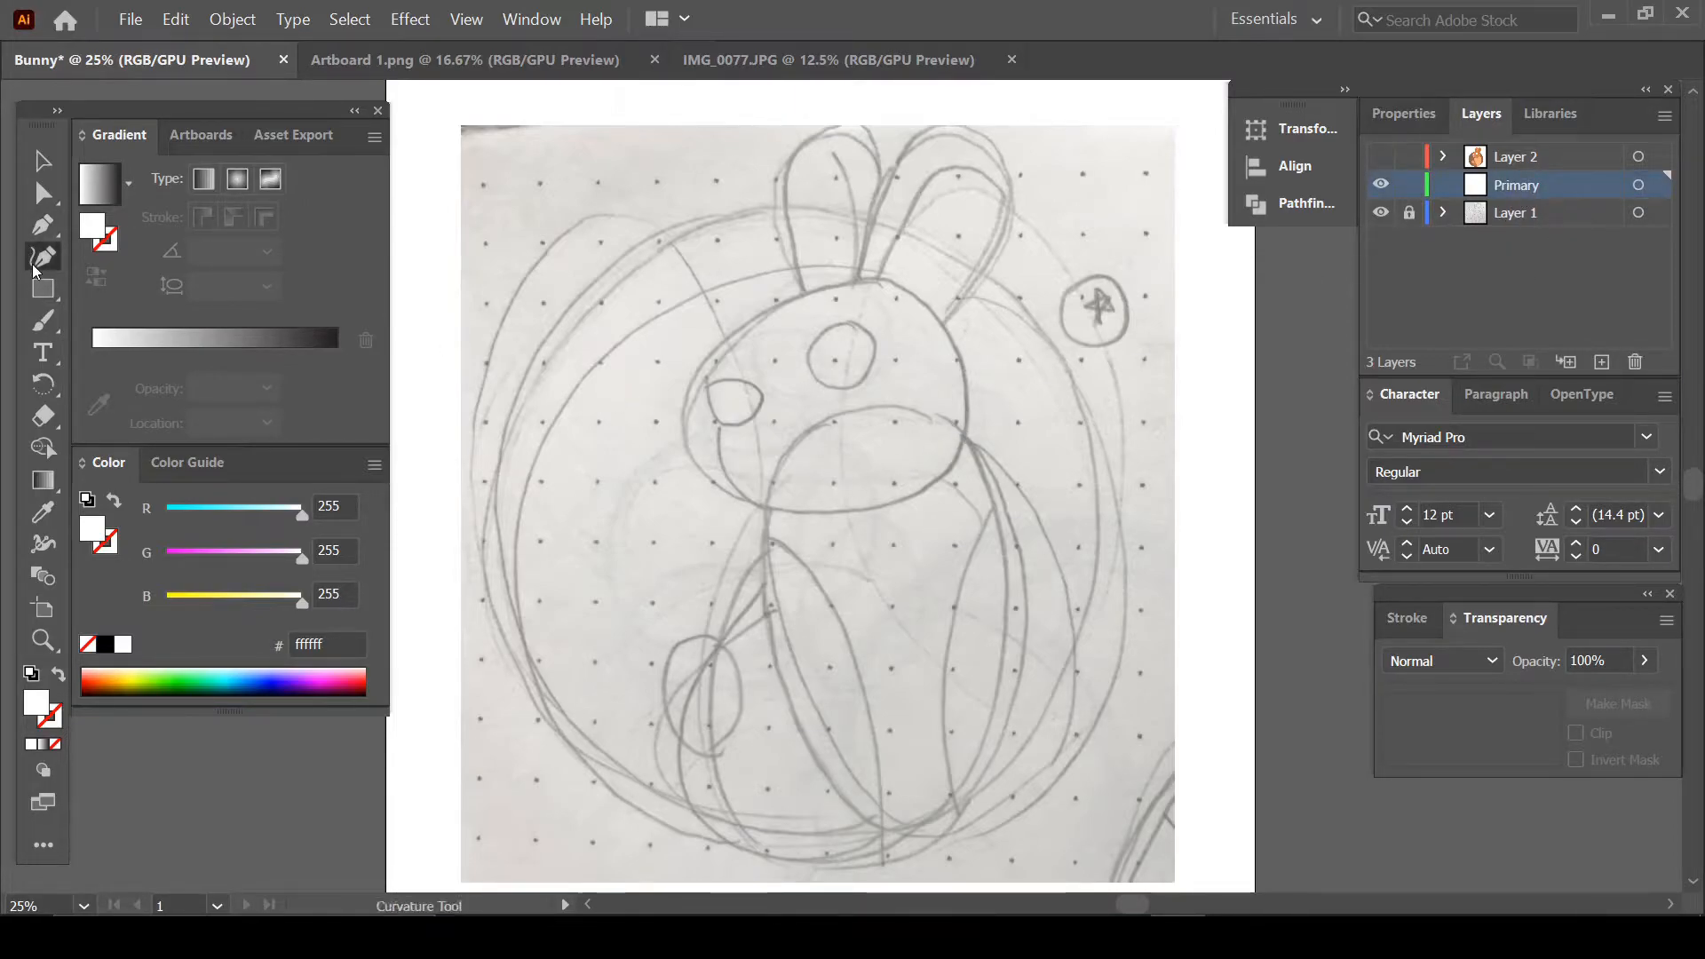
{"action": "double_click", "coordinate": [39, 716]}
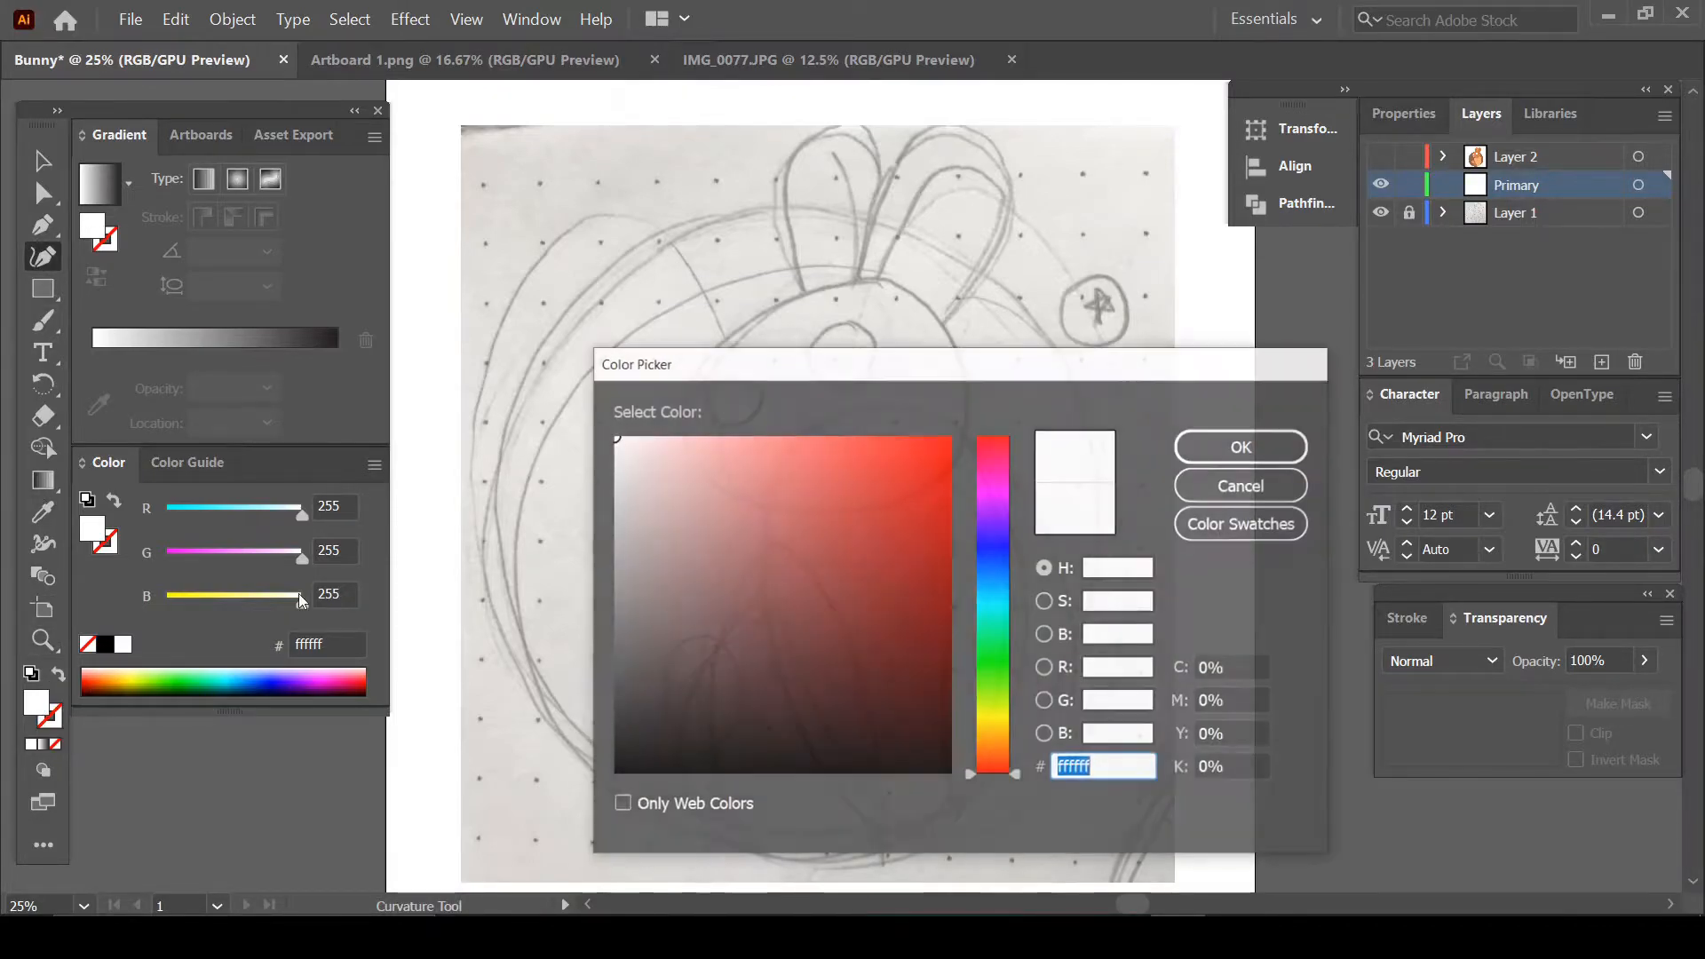
{"action": "left_click", "coordinate": [991, 737]}
{"action": "left_click", "coordinate": [991, 746]}
{"action": "left_click", "coordinate": [892, 555]}
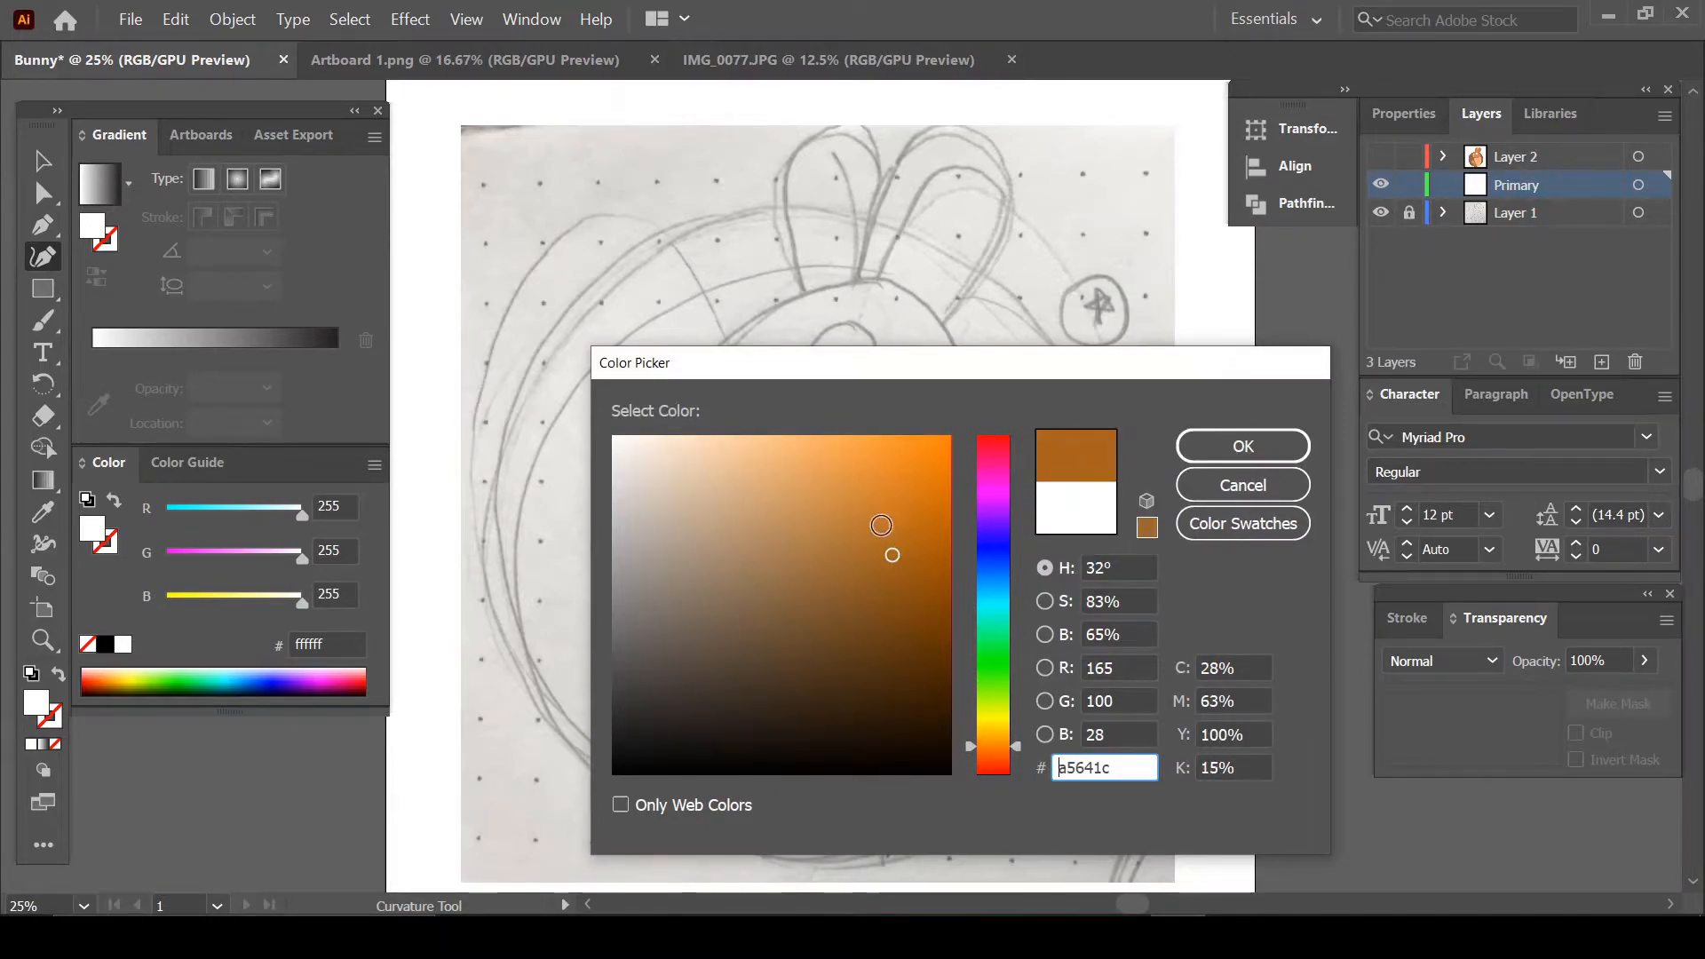
{"action": "left_click", "coordinate": [868, 523]}
{"action": "left_click", "coordinate": [1244, 445]}
Trace the rabbit's oval belly as a closed curved shape over the sketch on the Primary layer, adjusting its lower-right anchor point
{"action": "scroll", "coordinate": [880, 479], "scroll_direction": "down", "scroll_amount": 1}
{"action": "scroll", "coordinate": [875, 444], "scroll_direction": "down", "scroll_amount": 1}
{"action": "scroll", "coordinate": [871, 411], "scroll_direction": "up", "scroll_amount": 1}
{"action": "scroll", "coordinate": [879, 337], "scroll_direction": "down", "scroll_amount": 2}
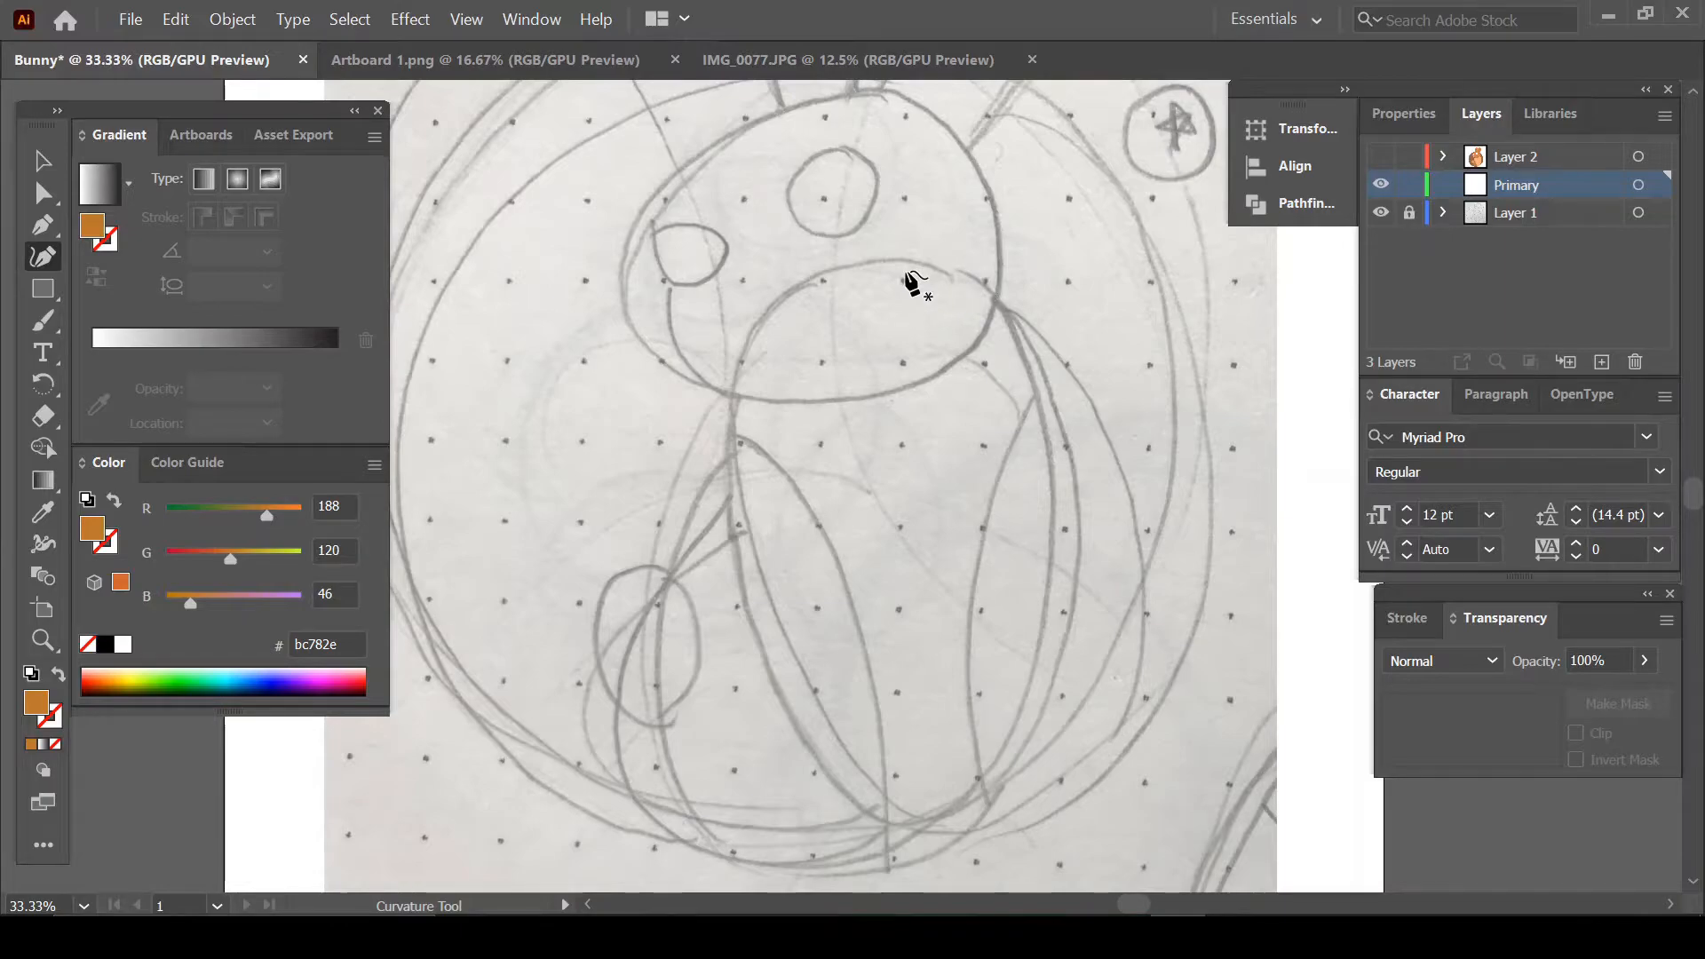
{"action": "left_click", "coordinate": [858, 261]}
{"action": "left_click", "coordinate": [794, 289]}
{"action": "left_click", "coordinate": [737, 382]}
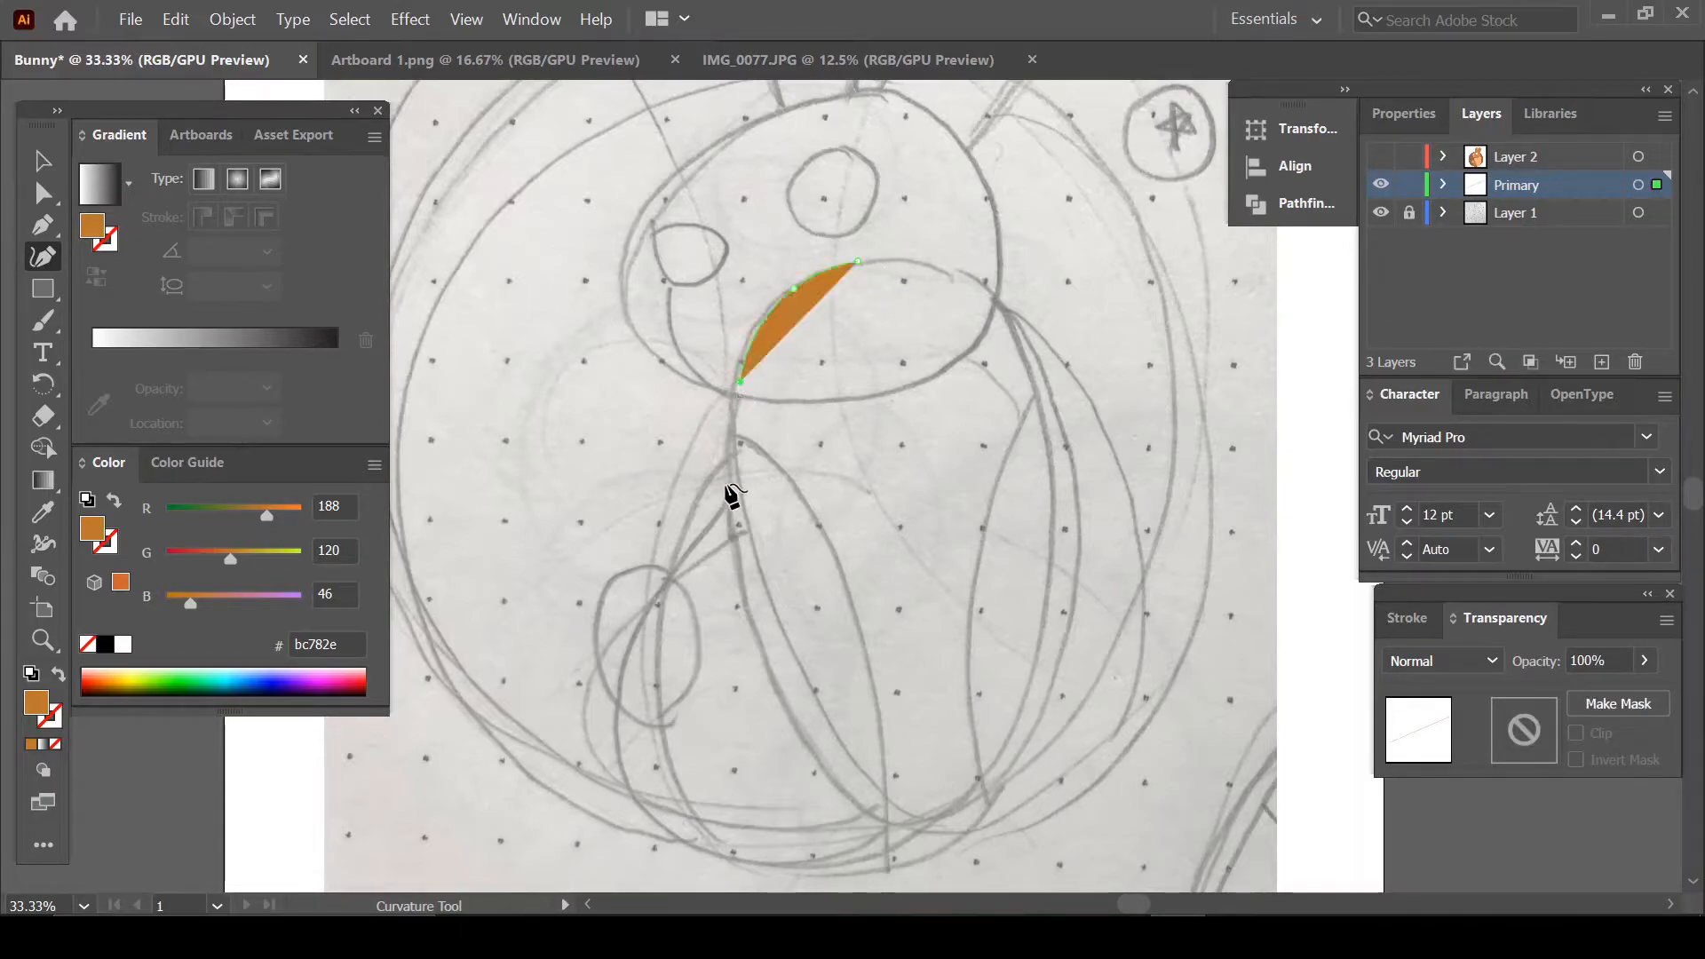
{"action": "left_click", "coordinate": [736, 552]}
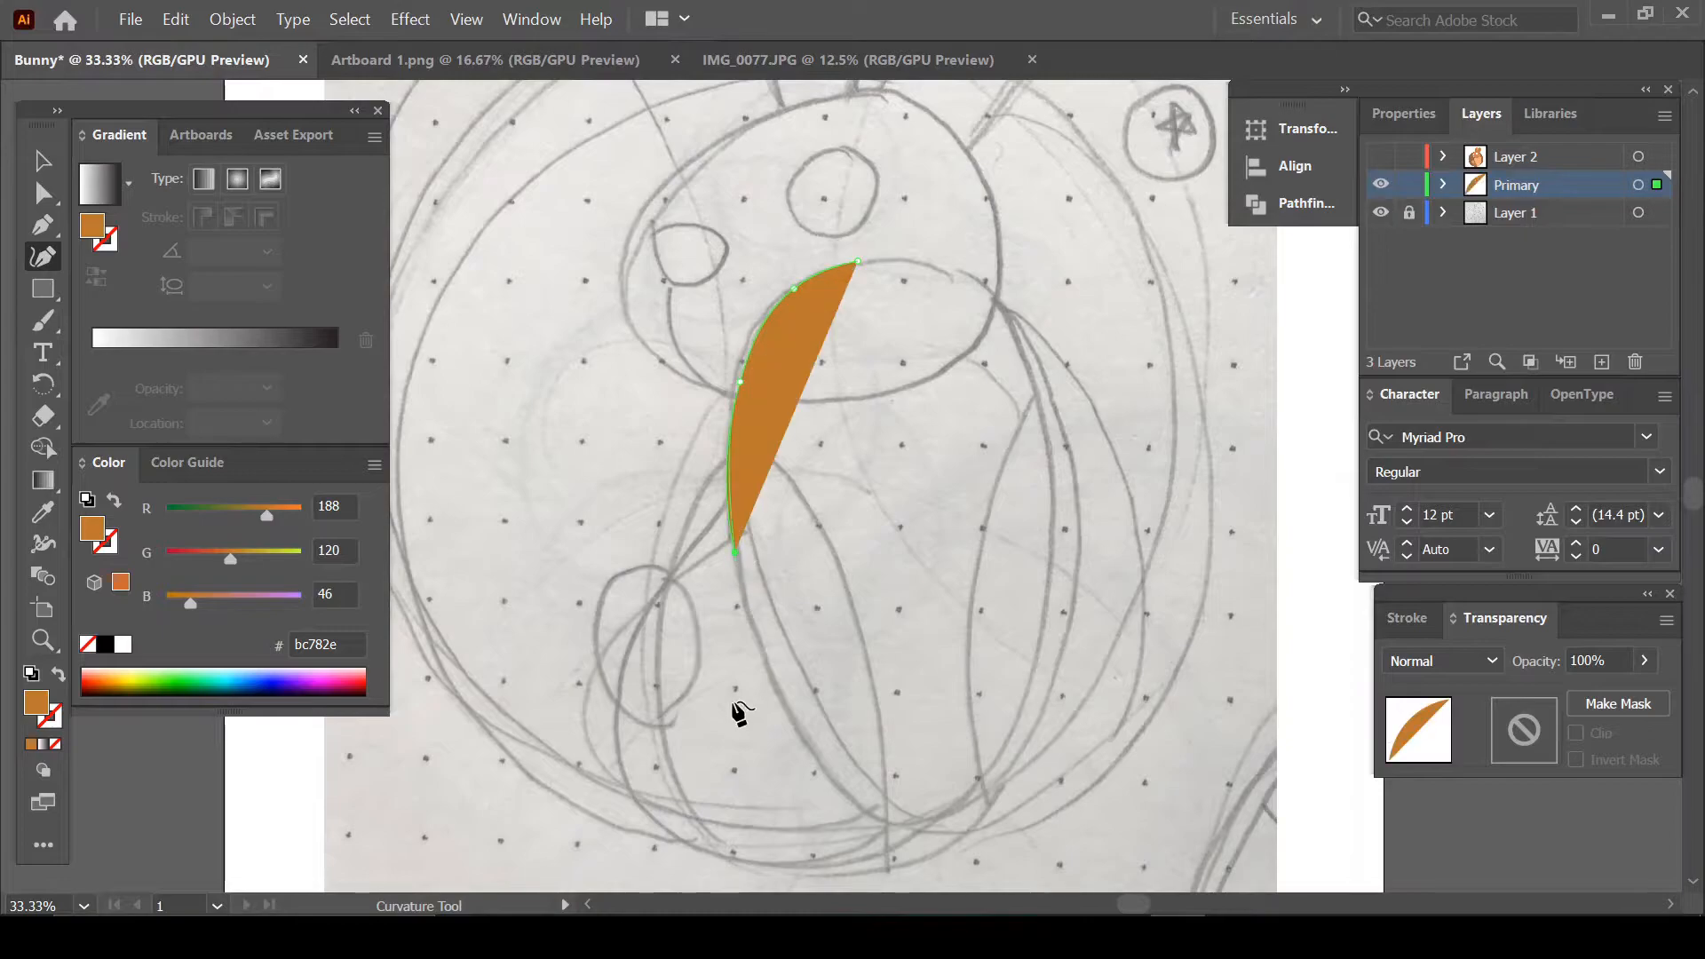
{"action": "left_click", "coordinate": [844, 794]}
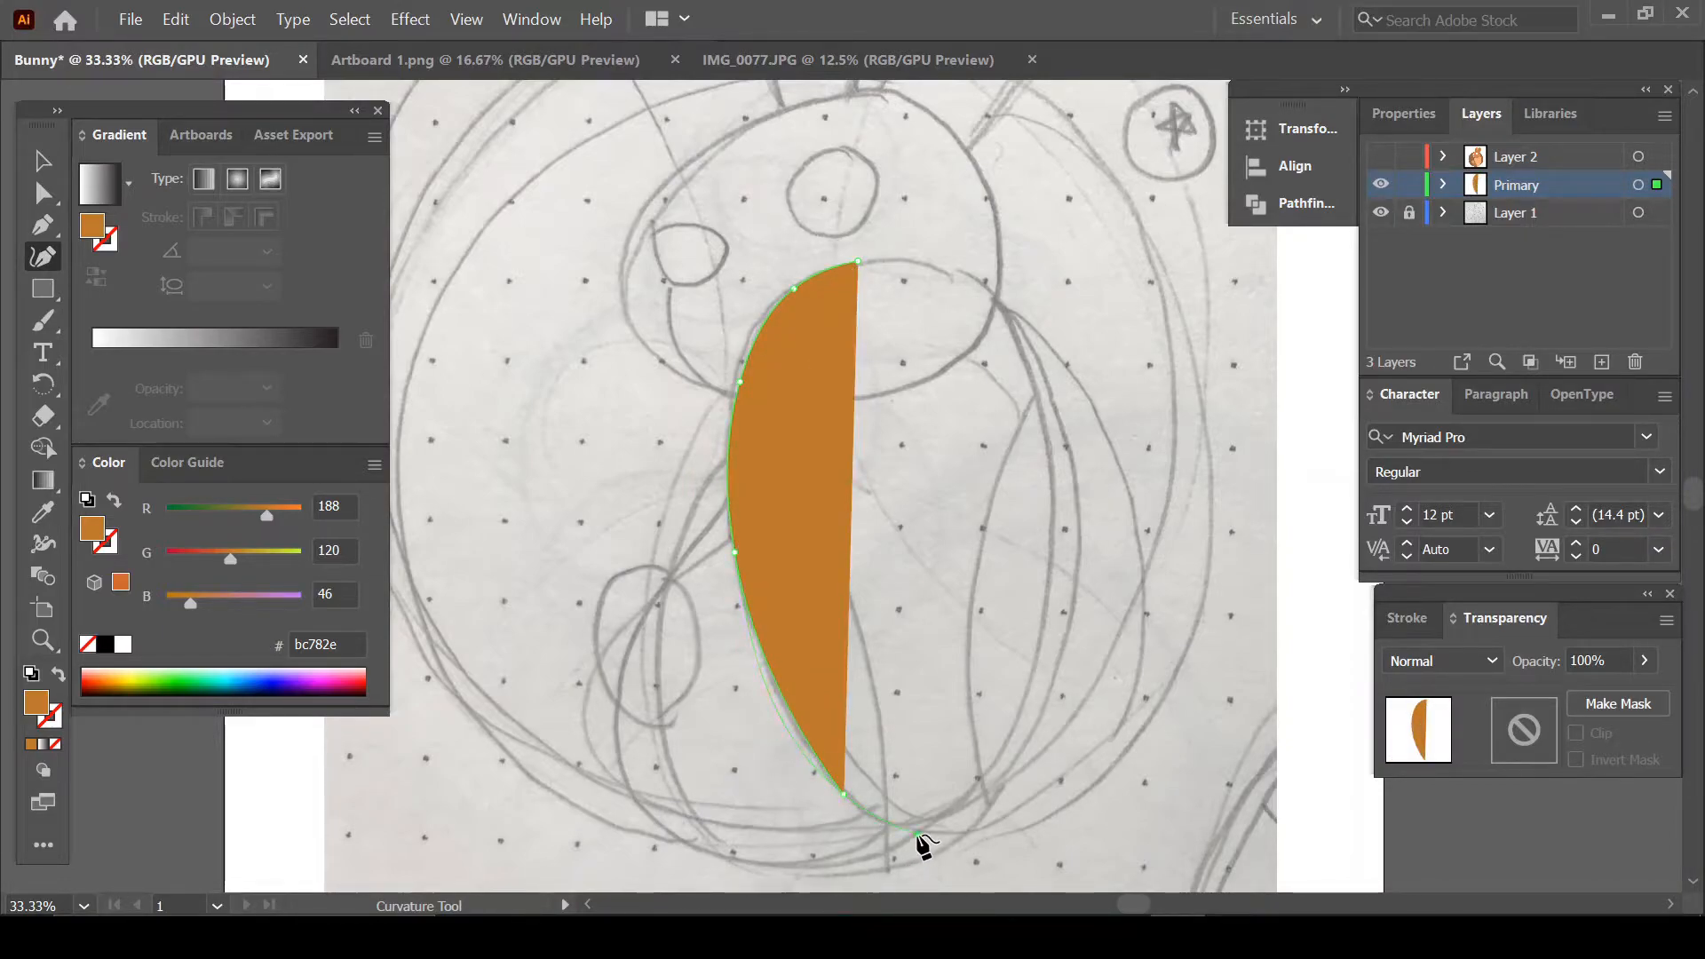
{"action": "left_click", "coordinate": [917, 833]}
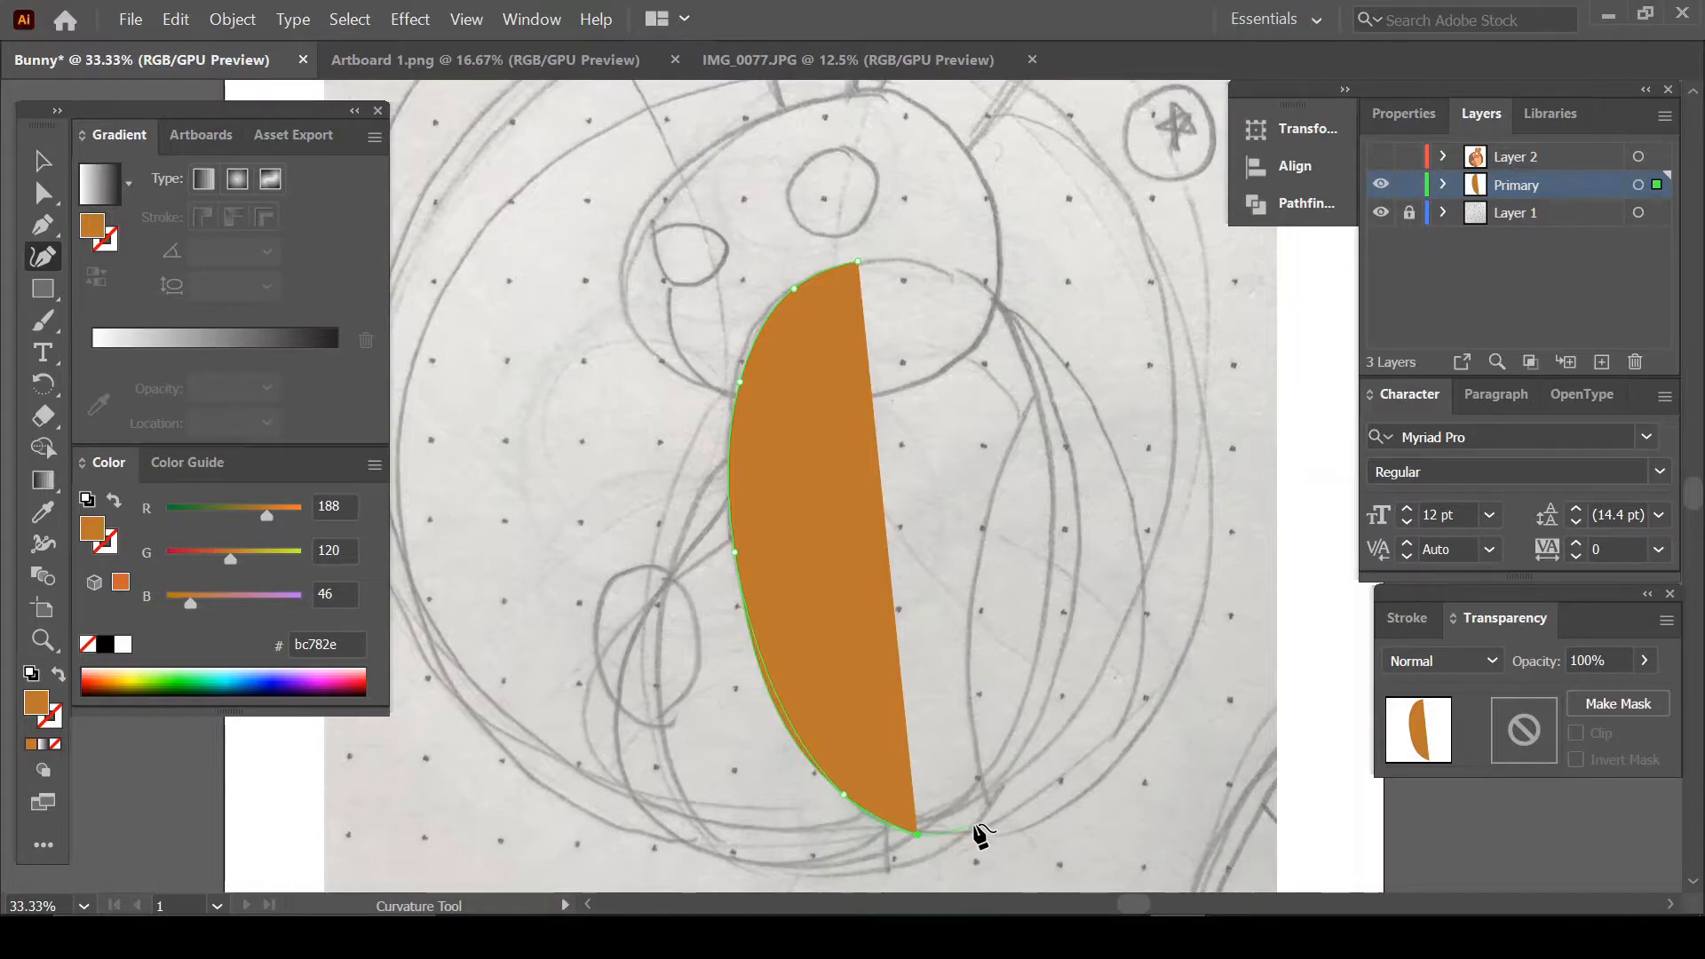
{"action": "left_click", "coordinate": [975, 825]}
{"action": "left_click", "coordinate": [1032, 735]}
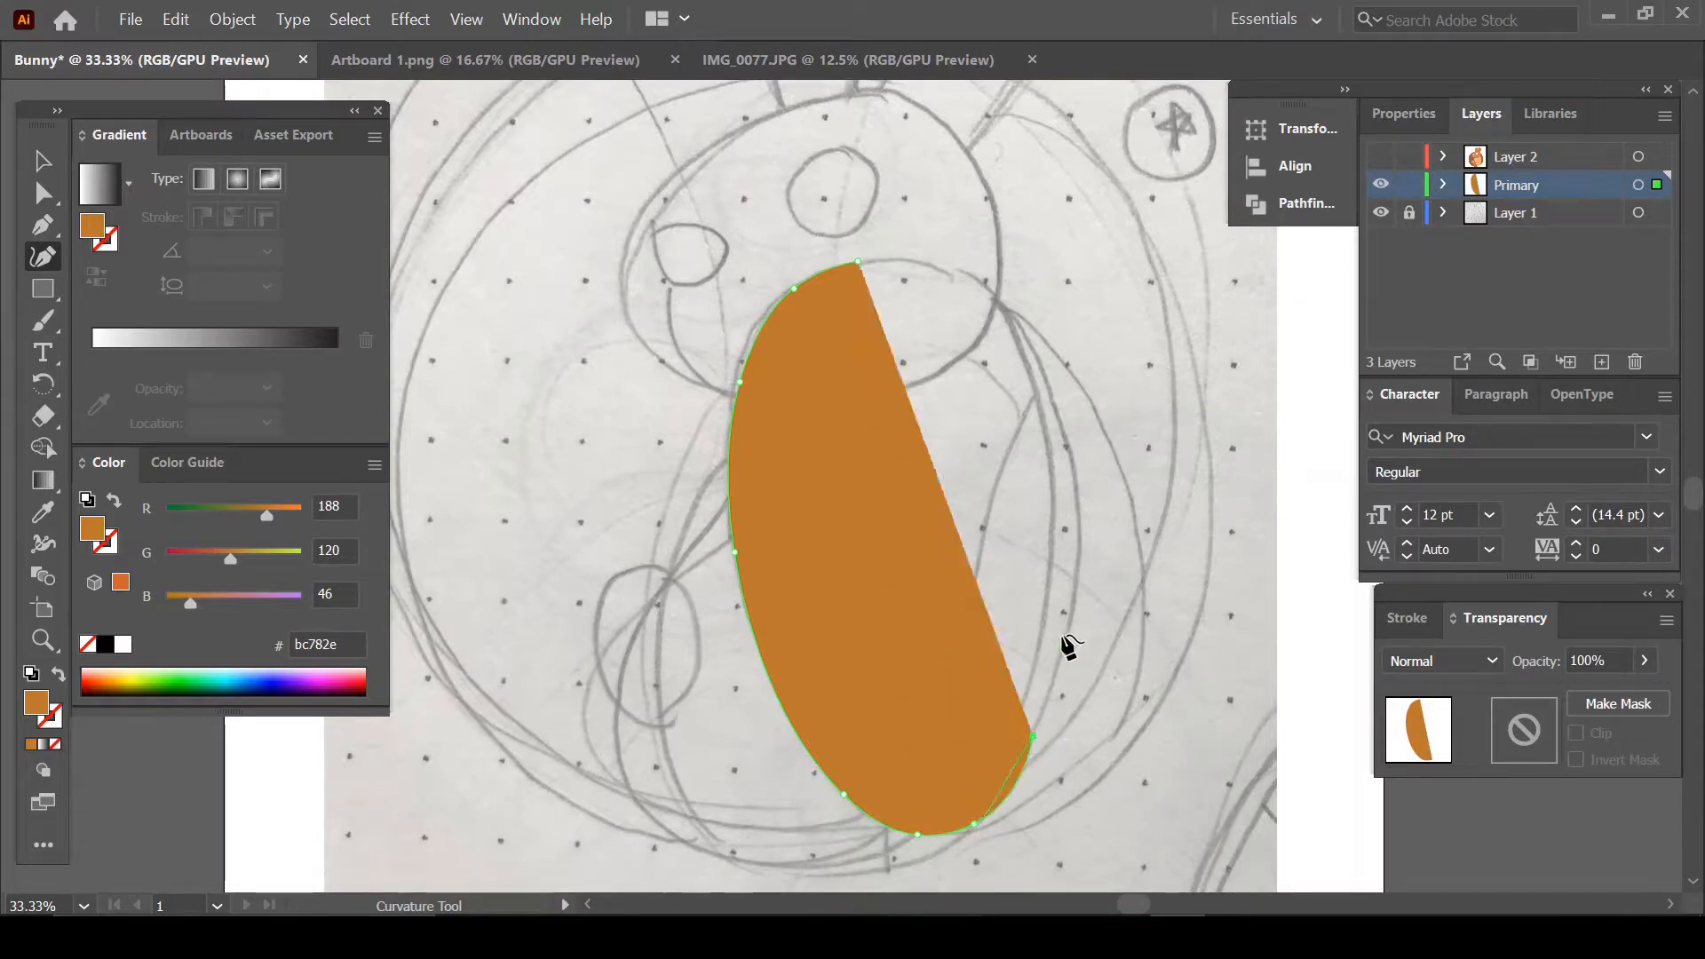
{"action": "left_click", "coordinate": [1074, 540]}
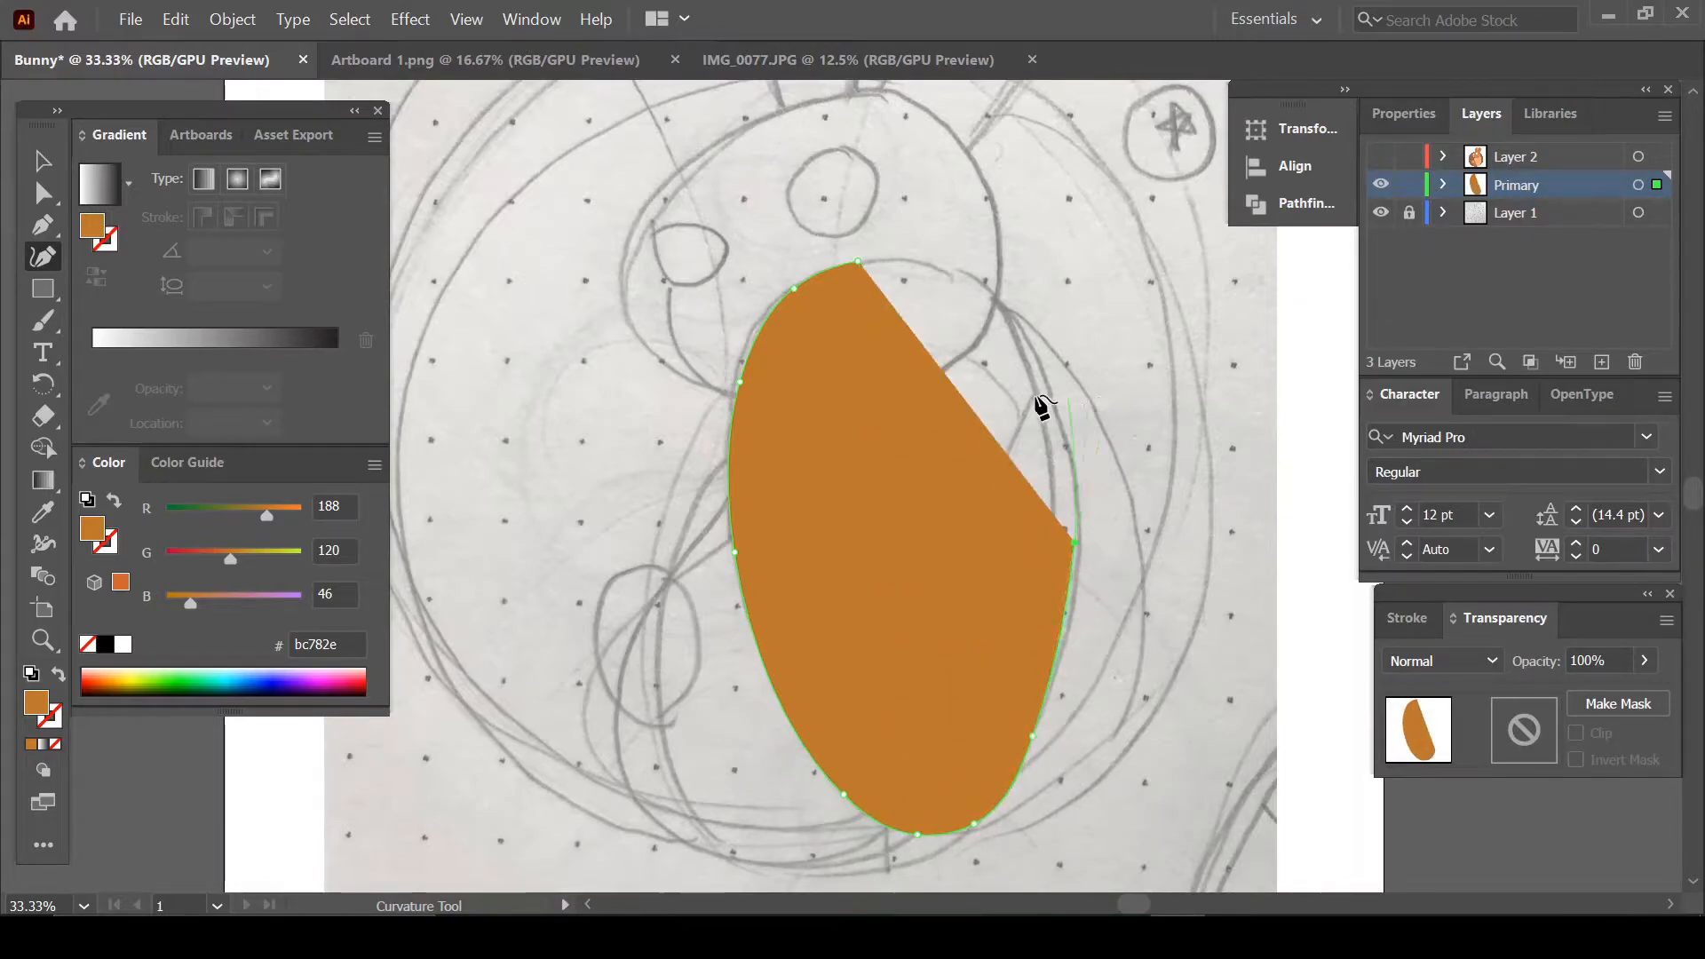
{"action": "left_click", "coordinate": [1039, 370]}
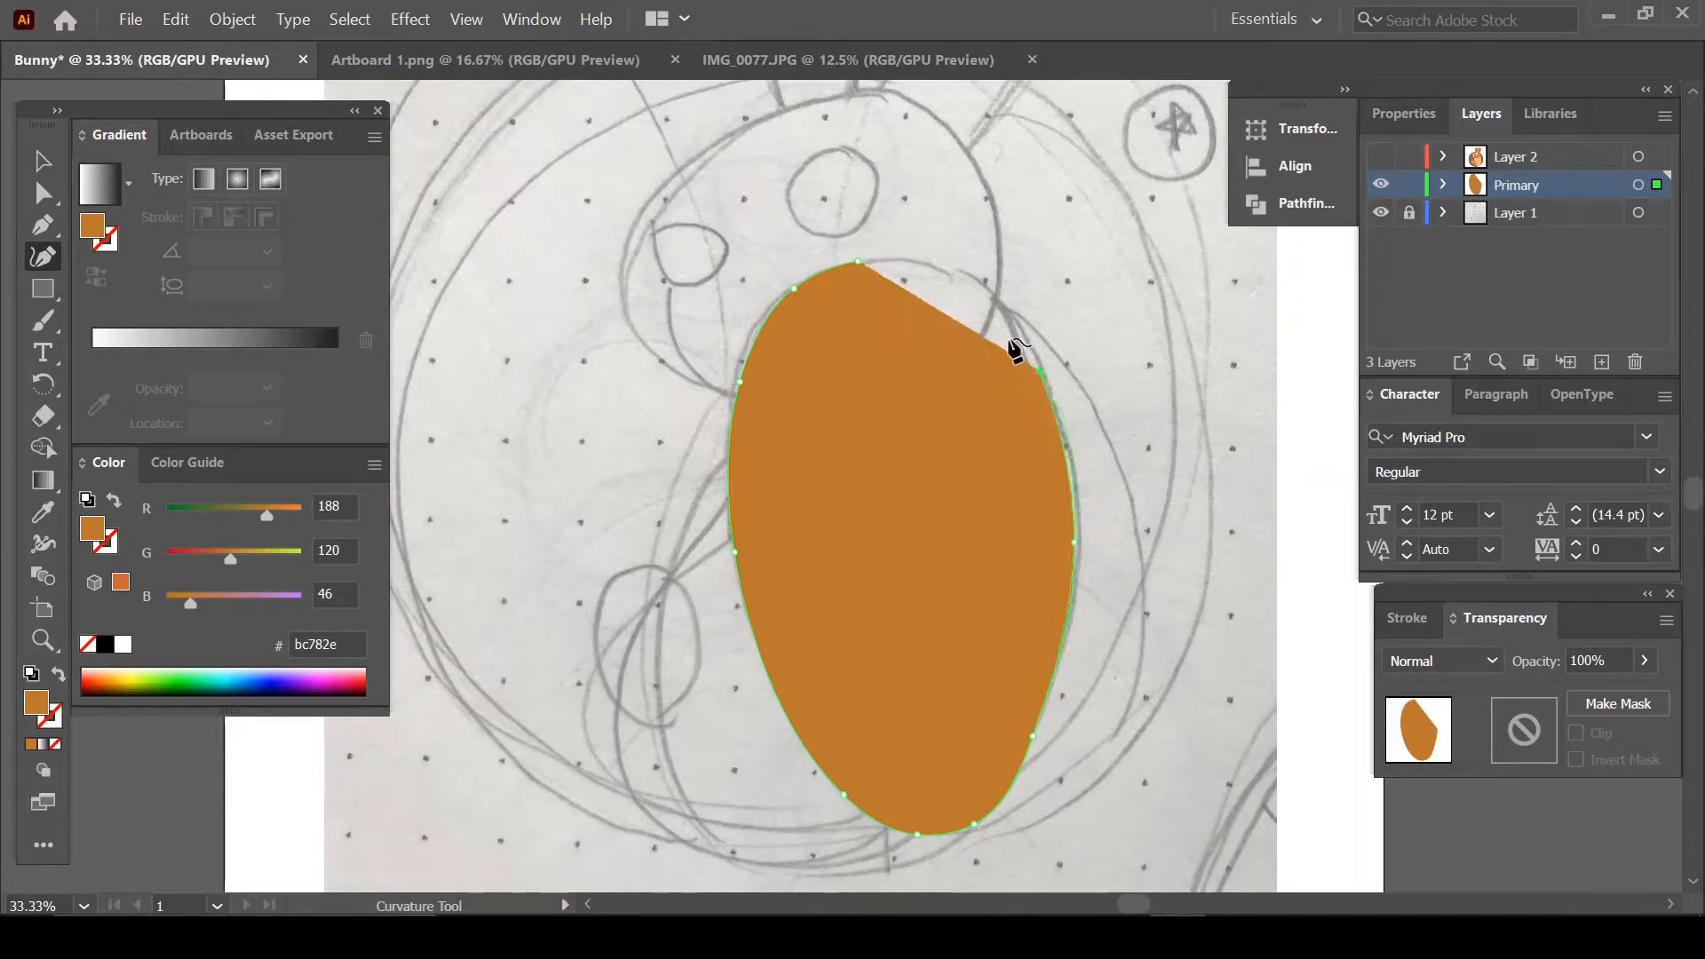
{"action": "left_click", "coordinate": [986, 296]}
{"action": "left_click", "coordinate": [892, 260]}
{"action": "left_click", "coordinate": [858, 261]}
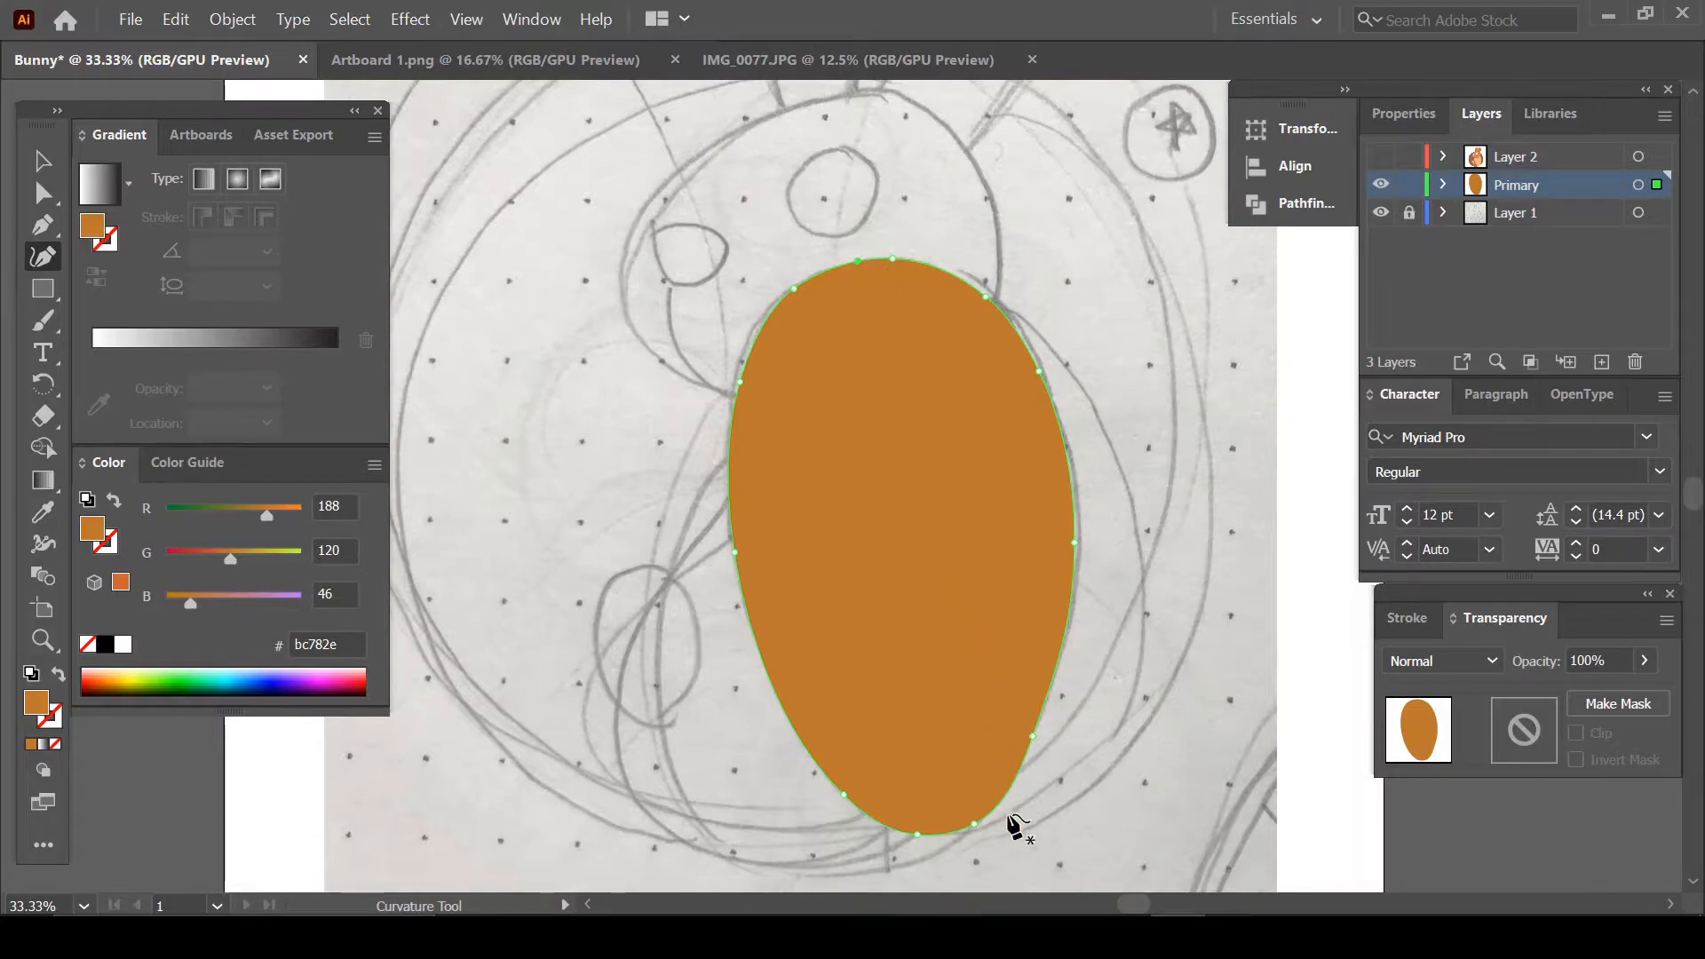
{"action": "left_click_drag", "start_coordinate": [1031, 736], "coordinate": [1039, 744]}
Show Layer 2 and bring its colored reference rabbit into view beside the artboard
{"action": "scroll", "coordinate": [1031, 756], "scroll_direction": "down", "scroll_amount": 1}
{"action": "scroll", "coordinate": [1047, 591], "scroll_direction": "up", "scroll_amount": 1}
{"action": "scroll", "coordinate": [919, 582], "scroll_direction": "down", "scroll_amount": 1}
{"action": "scroll", "coordinate": [839, 551], "scroll_direction": "down", "scroll_amount": 1}
{"action": "scroll", "coordinate": [780, 552], "scroll_direction": "up", "scroll_amount": 1}
{"action": "scroll", "coordinate": [769, 476], "scroll_direction": "up", "scroll_amount": 1}
{"action": "scroll", "coordinate": [769, 476], "scroll_direction": "down", "scroll_amount": 1}
{"action": "scroll", "coordinate": [780, 478], "scroll_direction": "up", "scroll_amount": 1}
{"action": "scroll", "coordinate": [780, 478], "scroll_direction": "down", "scroll_amount": 1}
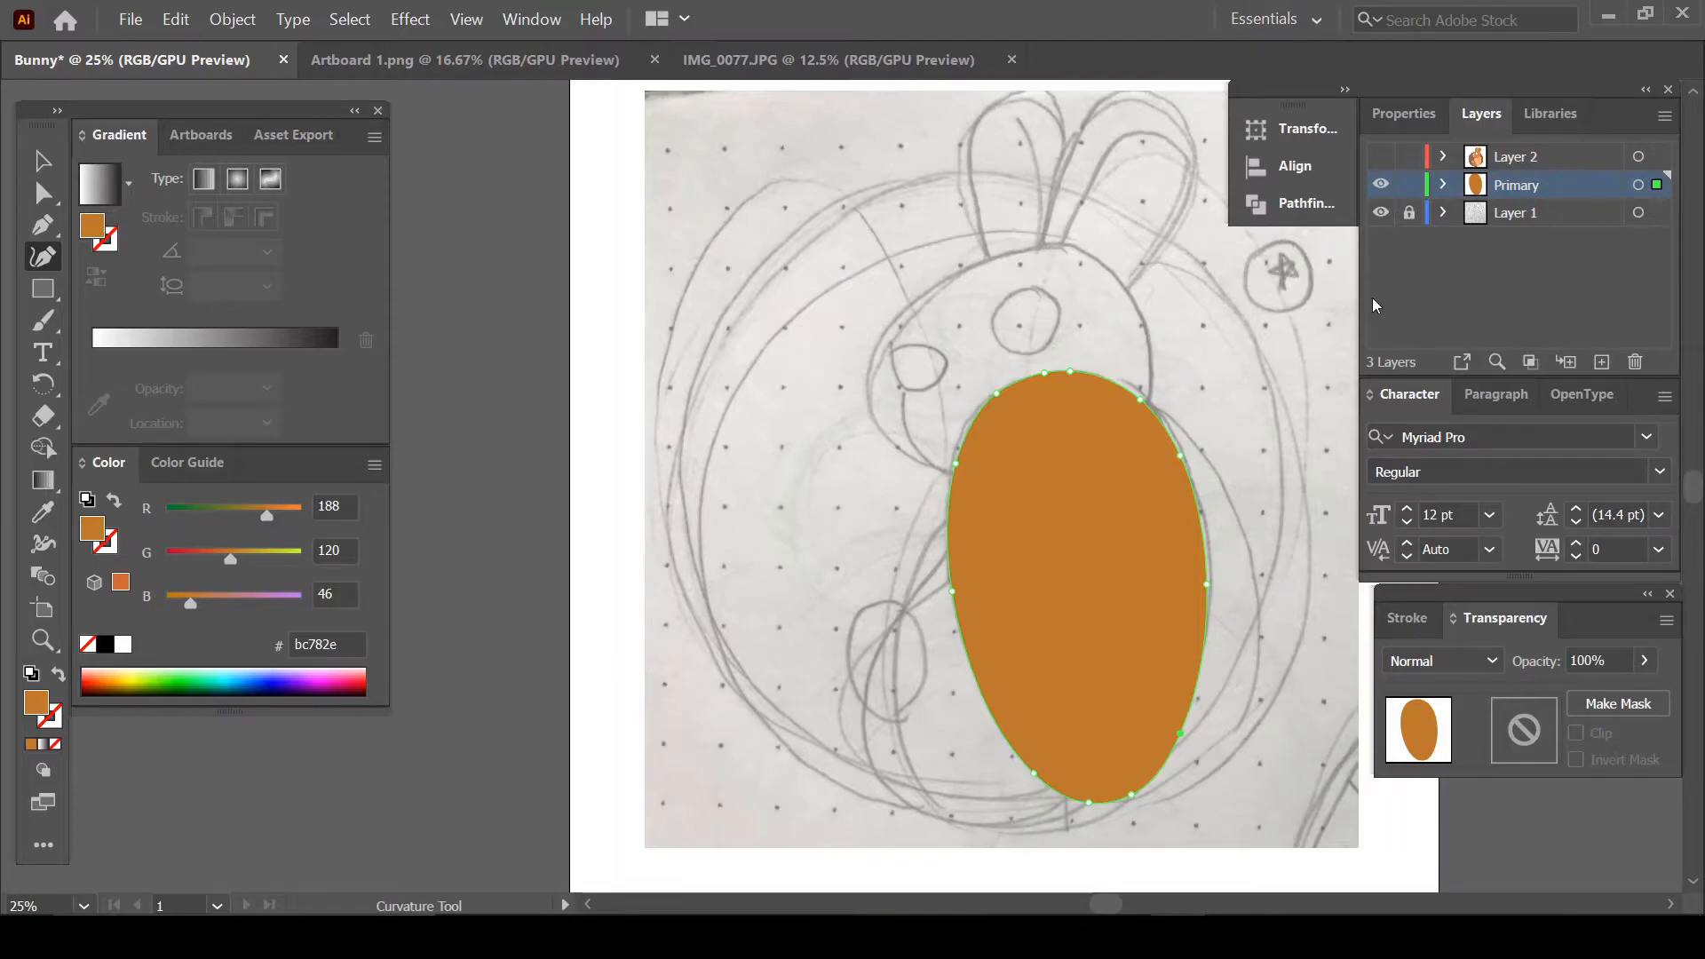
{"action": "left_click", "coordinate": [1381, 157]}
{"action": "scroll", "coordinate": [514, 478], "scroll_direction": "down", "scroll_amount": 1}
{"action": "left_click_drag", "start_coordinate": [1136, 905], "coordinate": [1060, 905]}
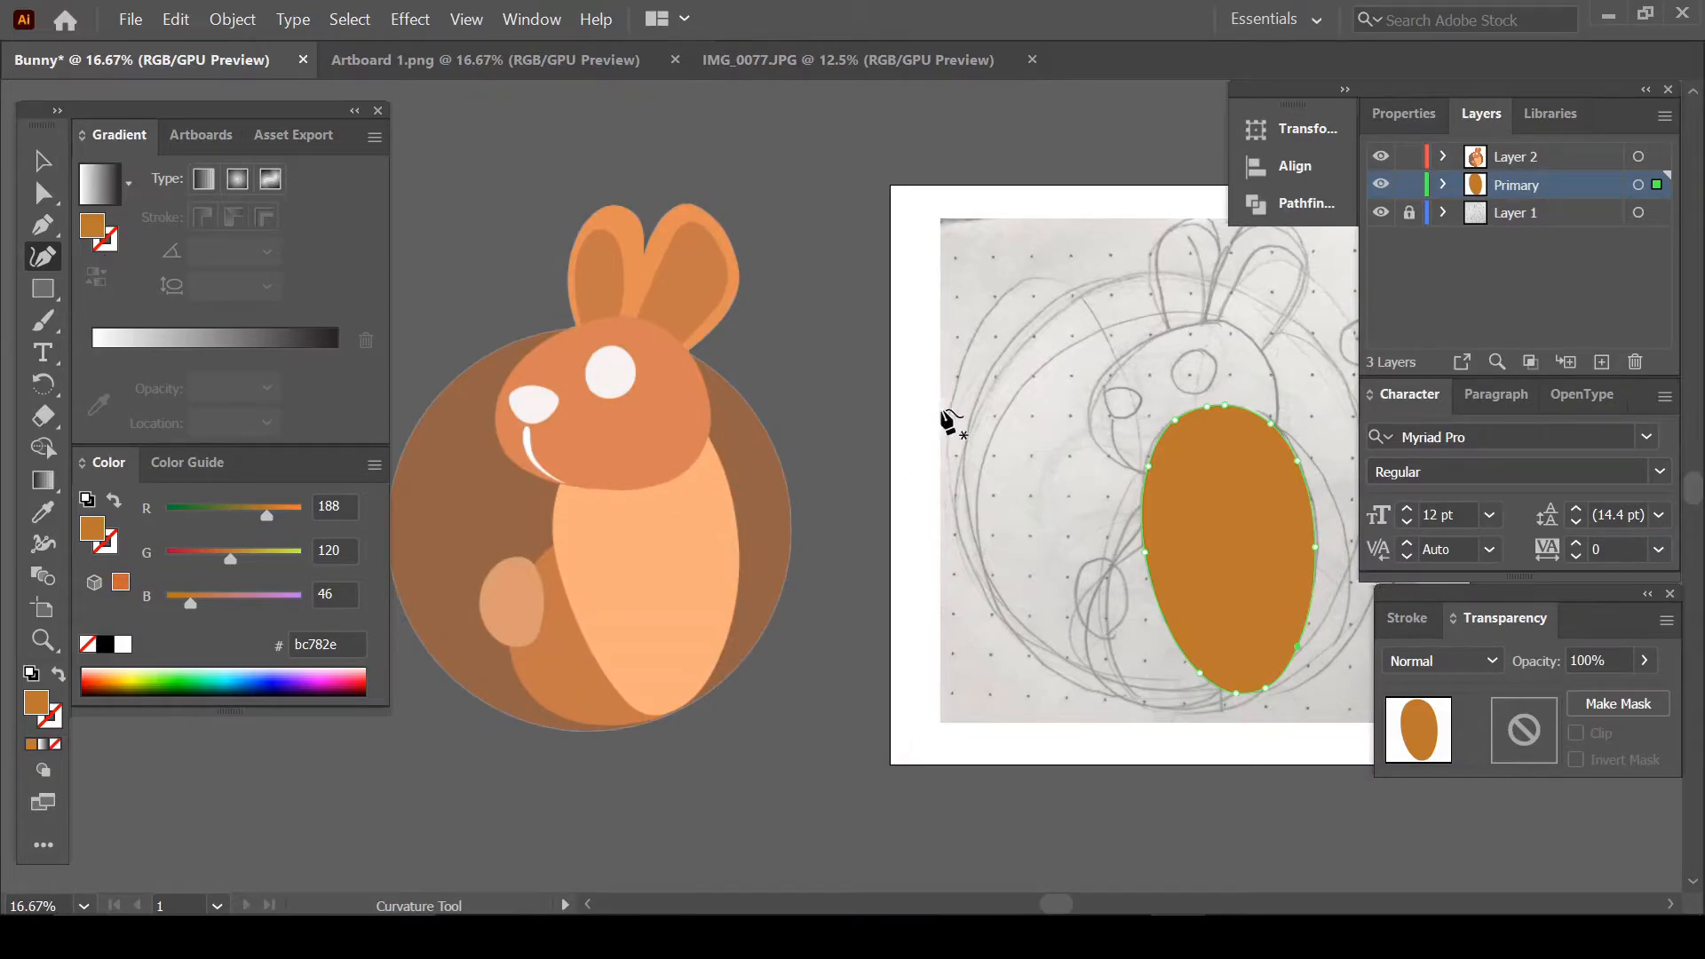
Recolor the belly shape by sampling ffb07a from the reference rabbit's belly with the Eyedropper, and deselect it
{"action": "left_click", "coordinate": [41, 162]}
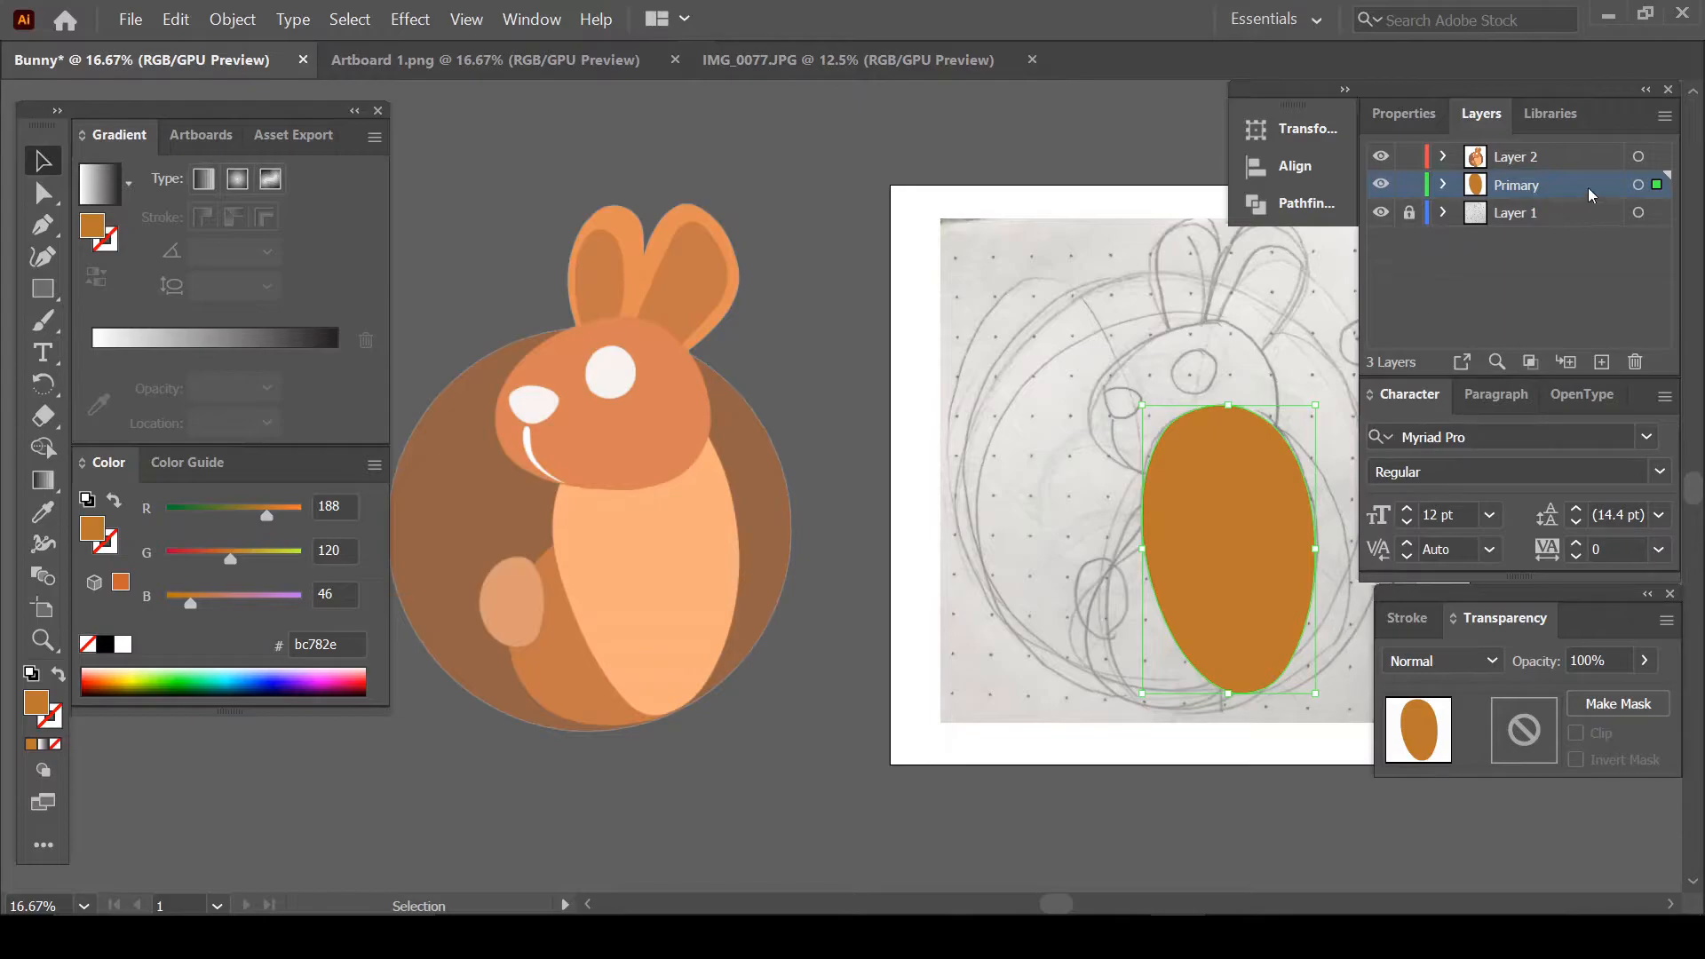
{"action": "left_click", "coordinate": [42, 512]}
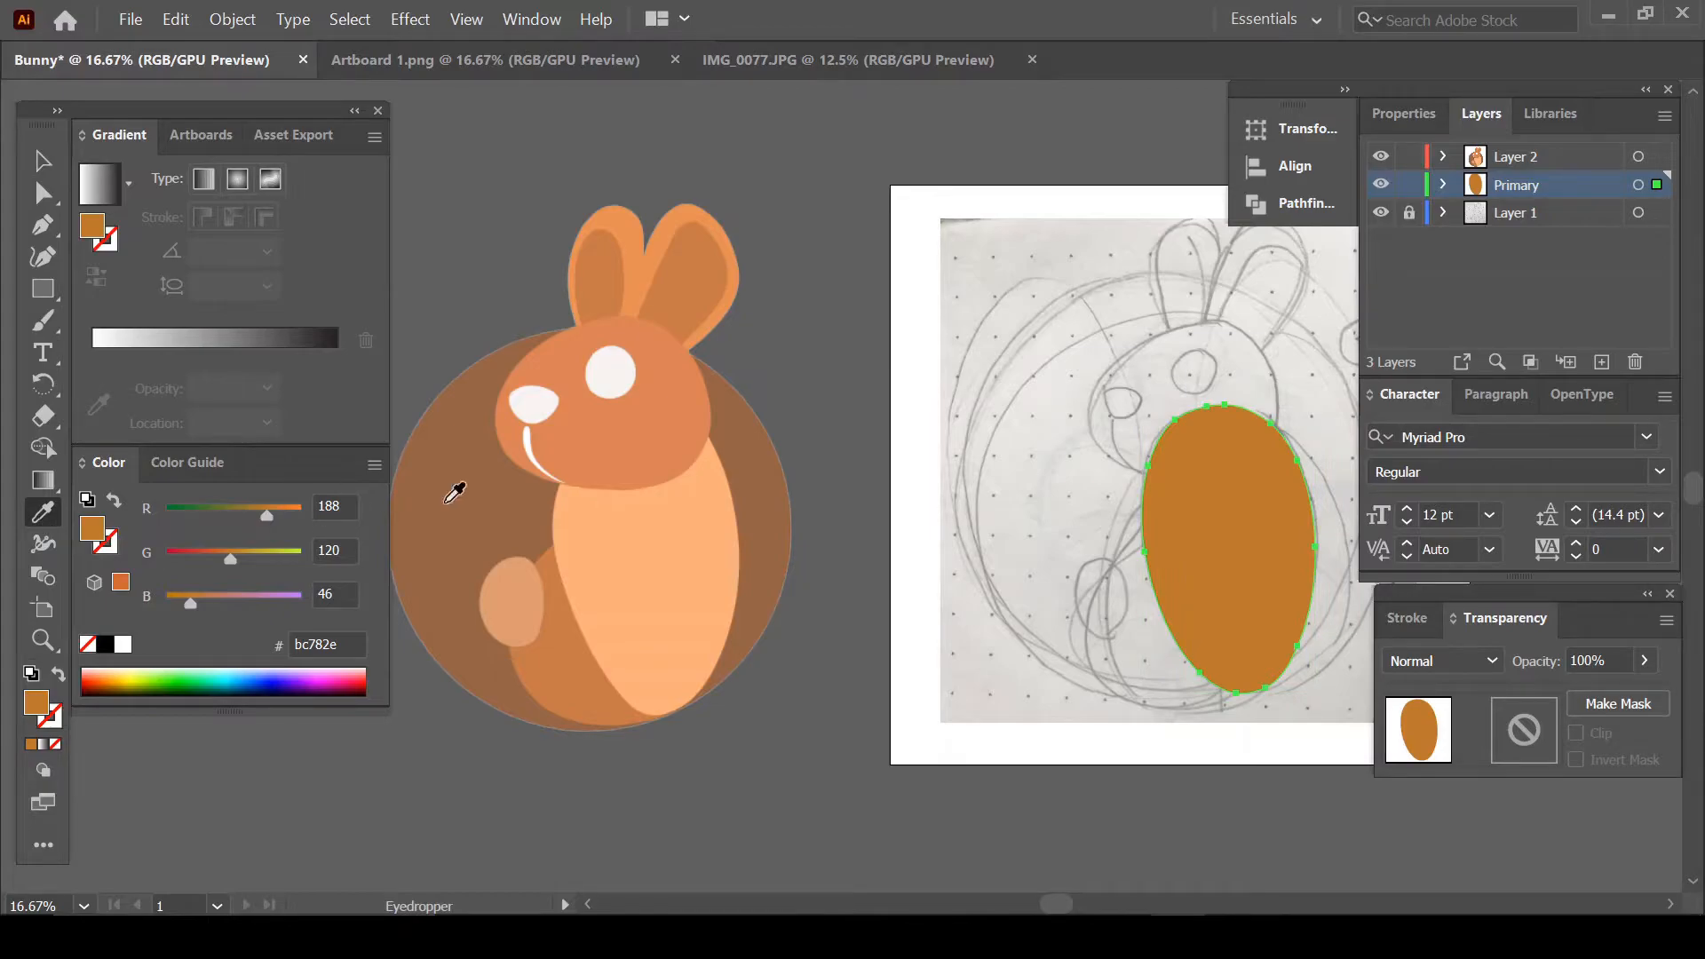
{"action": "left_click", "coordinate": [625, 528]}
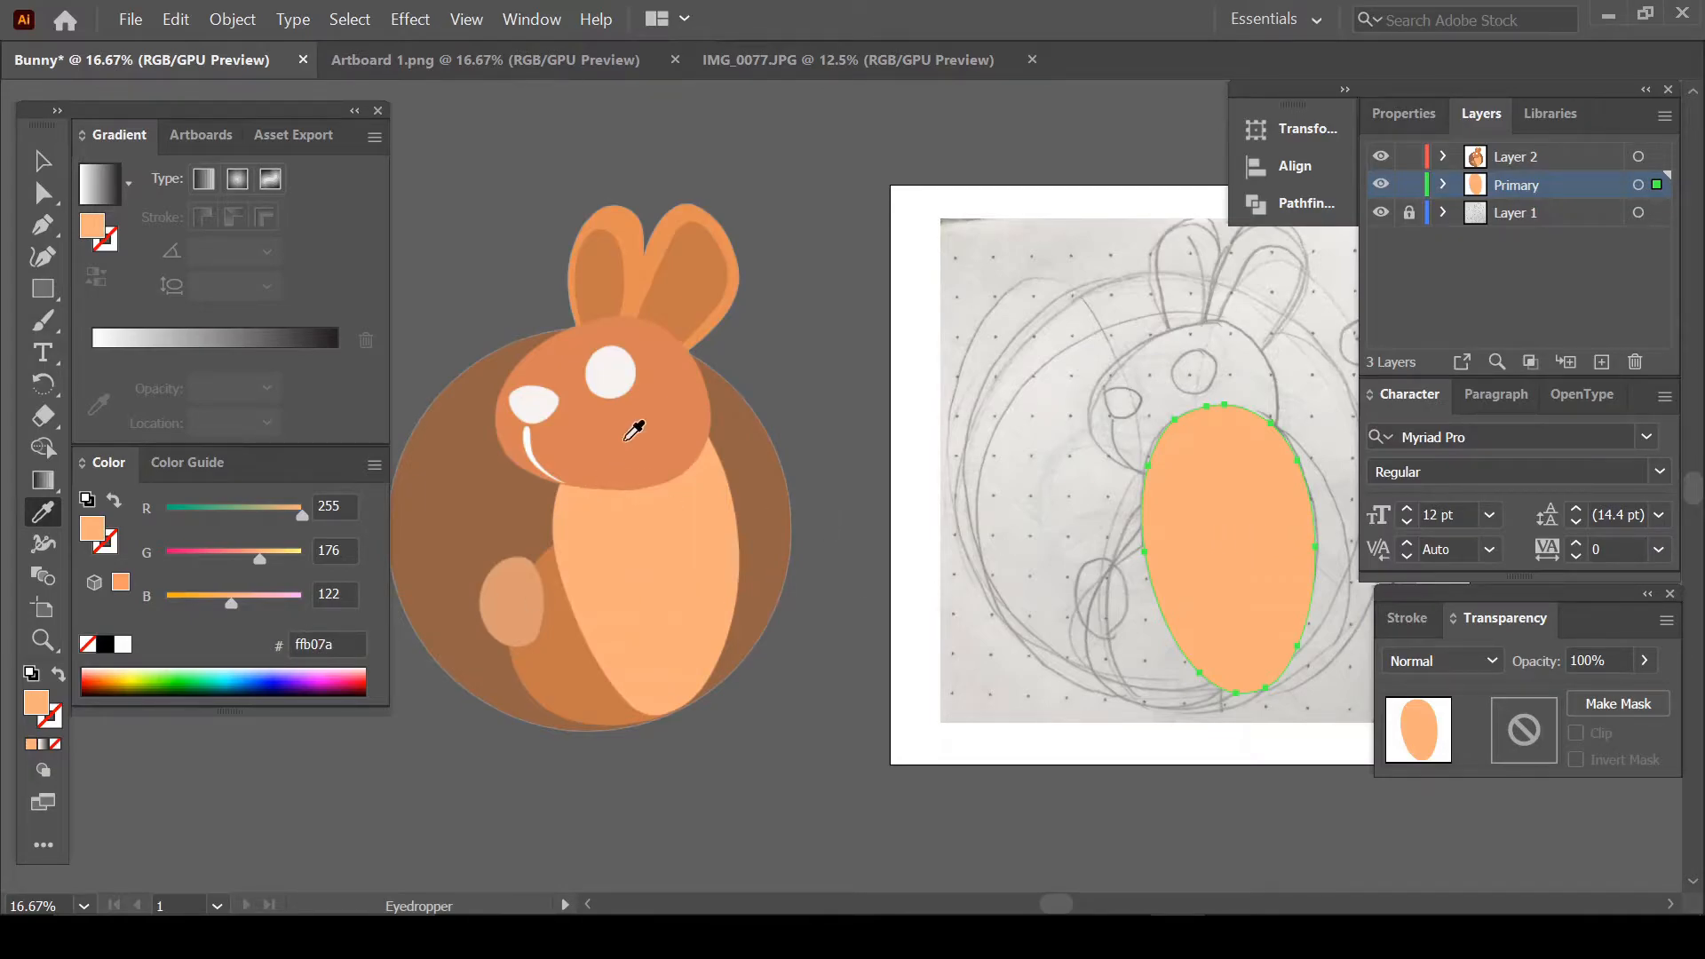
{"action": "left_click_drag", "start_coordinate": [1056, 904], "coordinate": [1112, 908]}
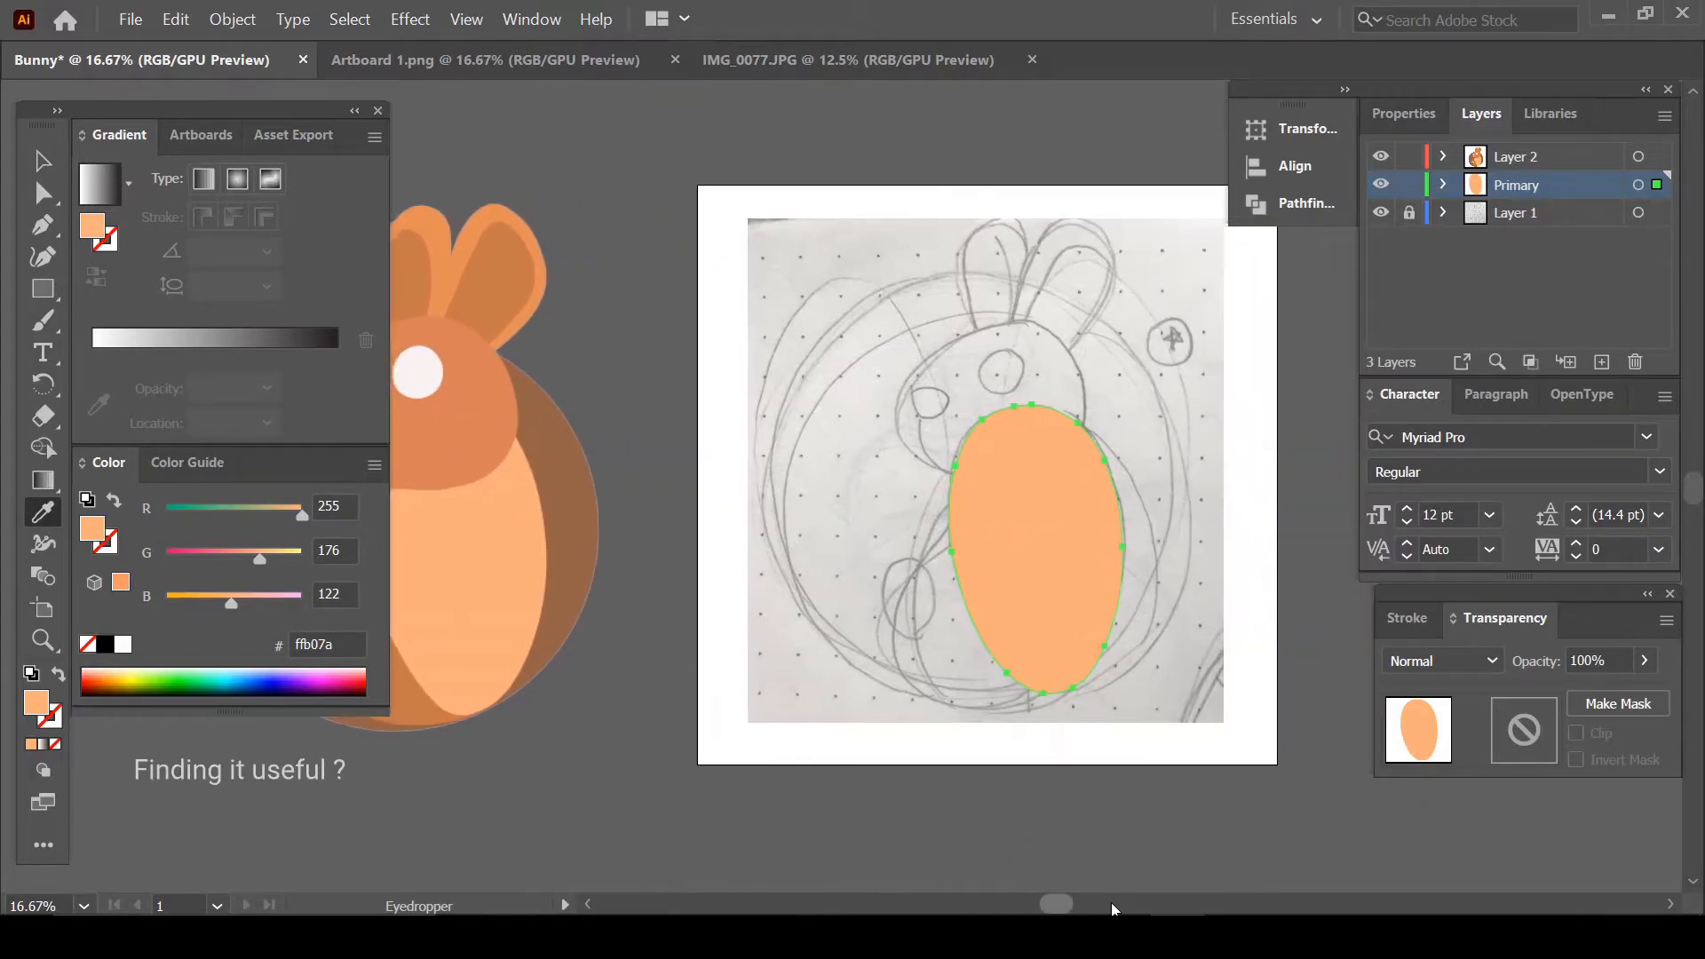
{"action": "left_click", "coordinate": [42, 162]}
{"action": "left_click", "coordinate": [1018, 405]}
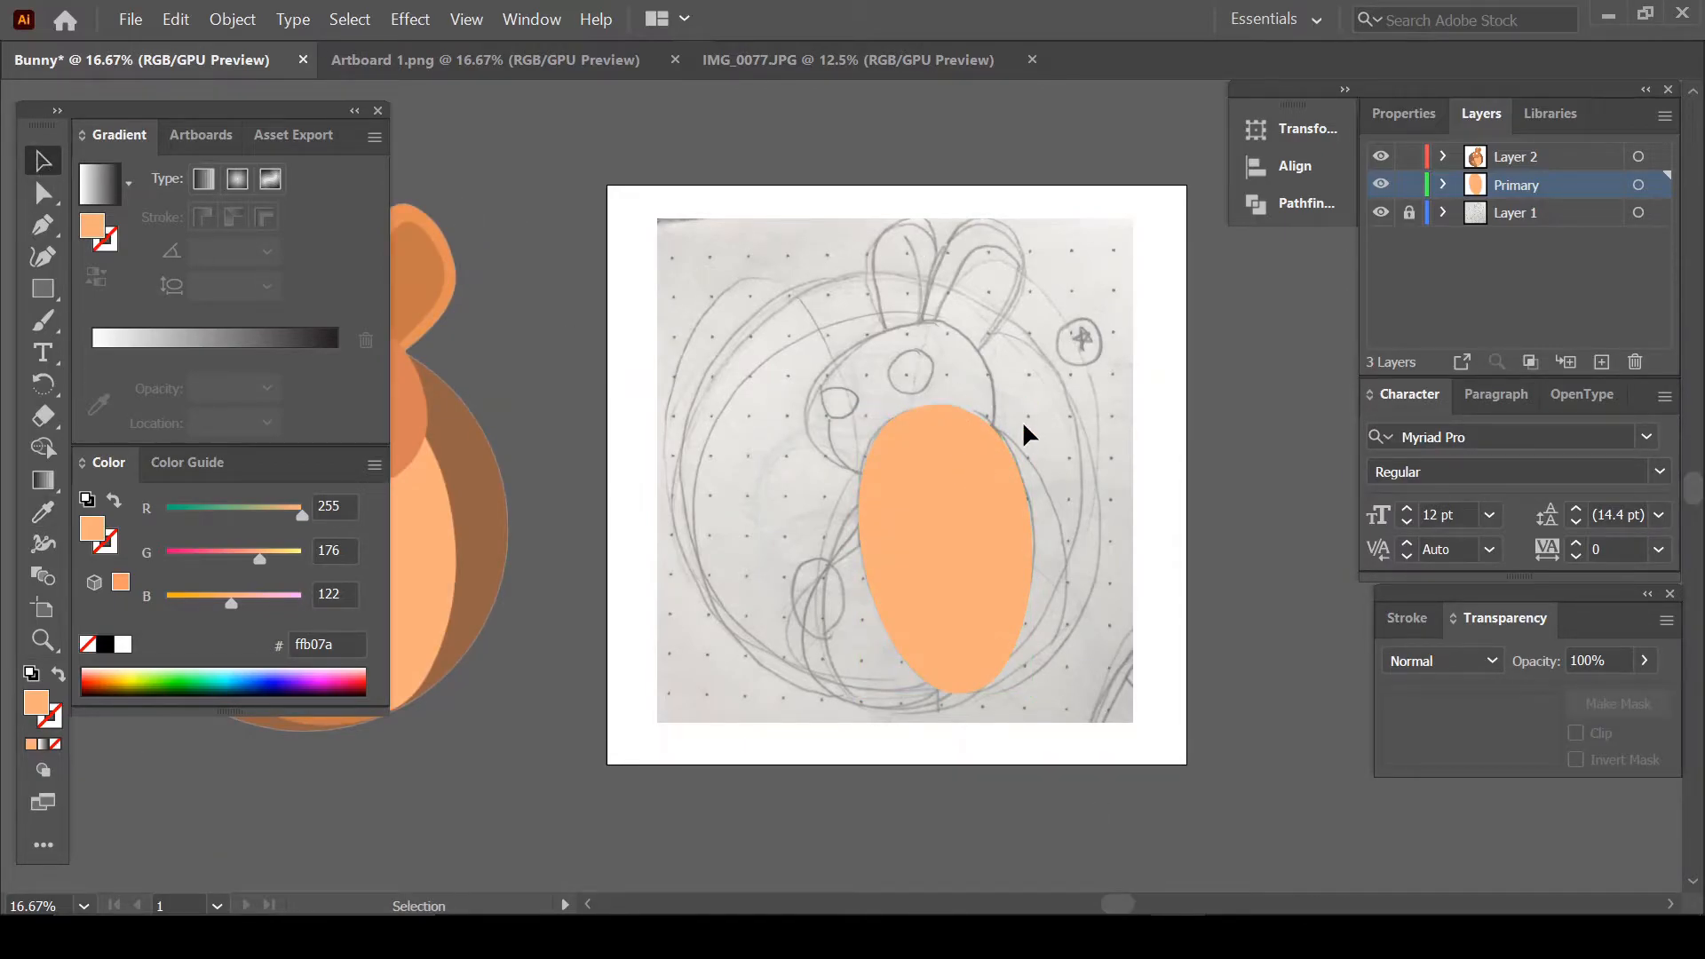
Add a new layer directly above Primary and rename it Head
{"action": "scroll", "coordinate": [1022, 419], "scroll_direction": "up", "scroll_amount": 1}
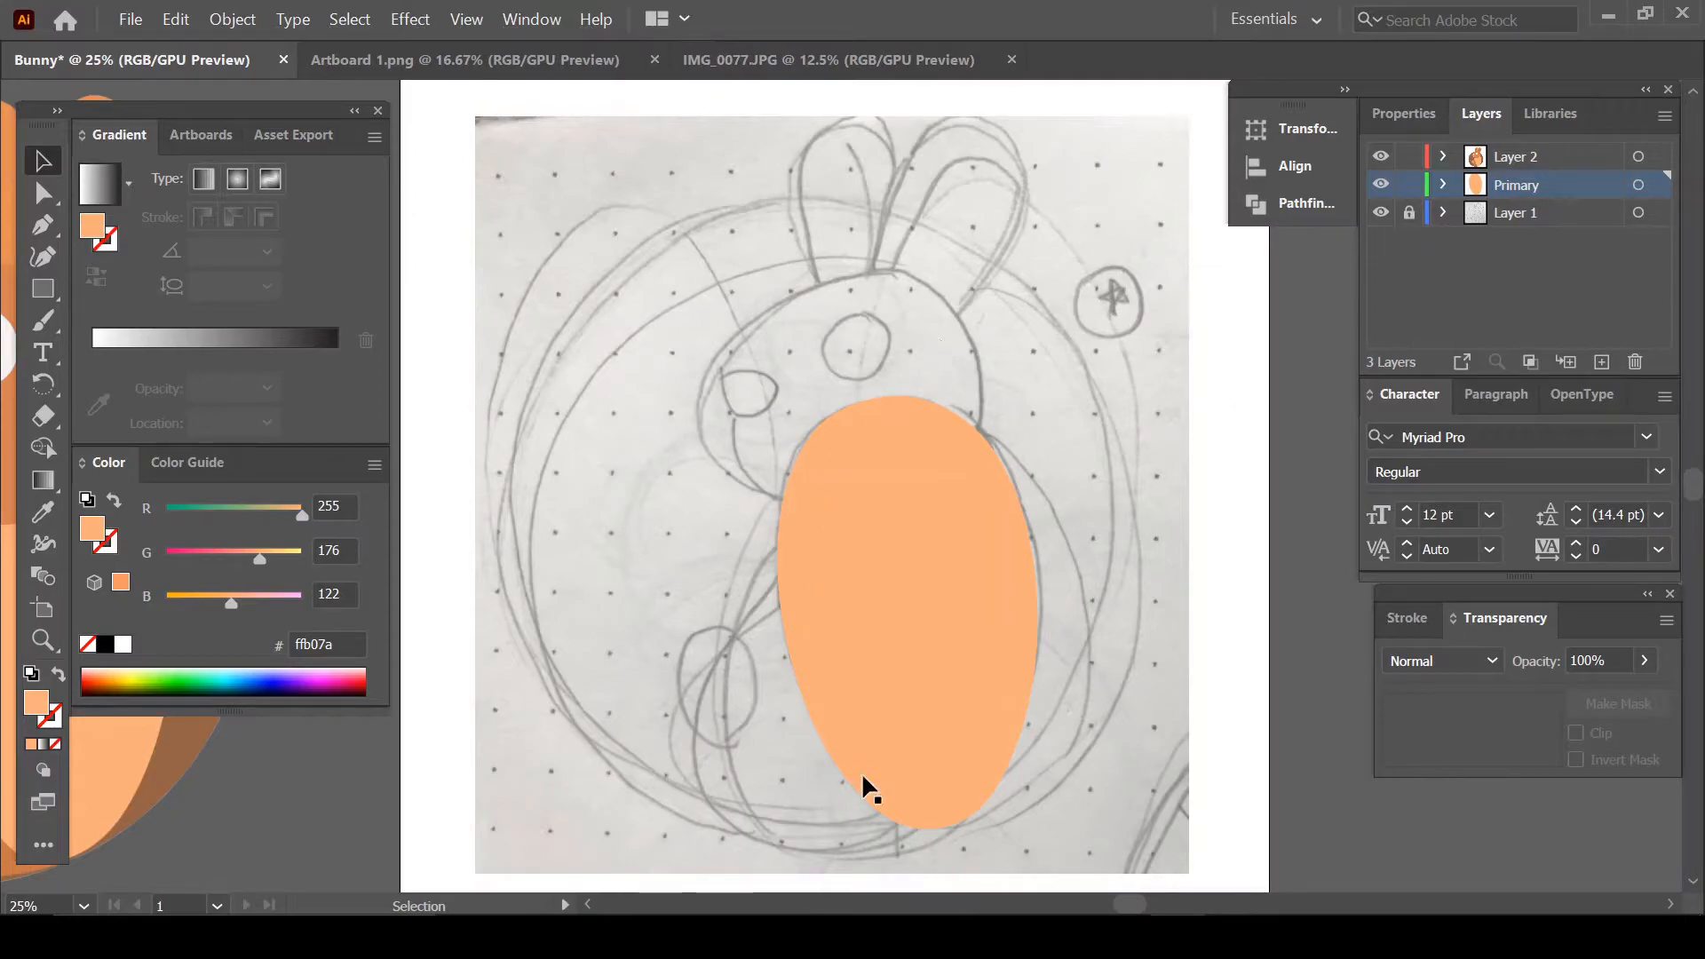
{"action": "scroll", "coordinate": [966, 574], "scroll_direction": "up", "scroll_amount": 1}
{"action": "scroll", "coordinate": [886, 476], "scroll_direction": "up", "scroll_amount": 1}
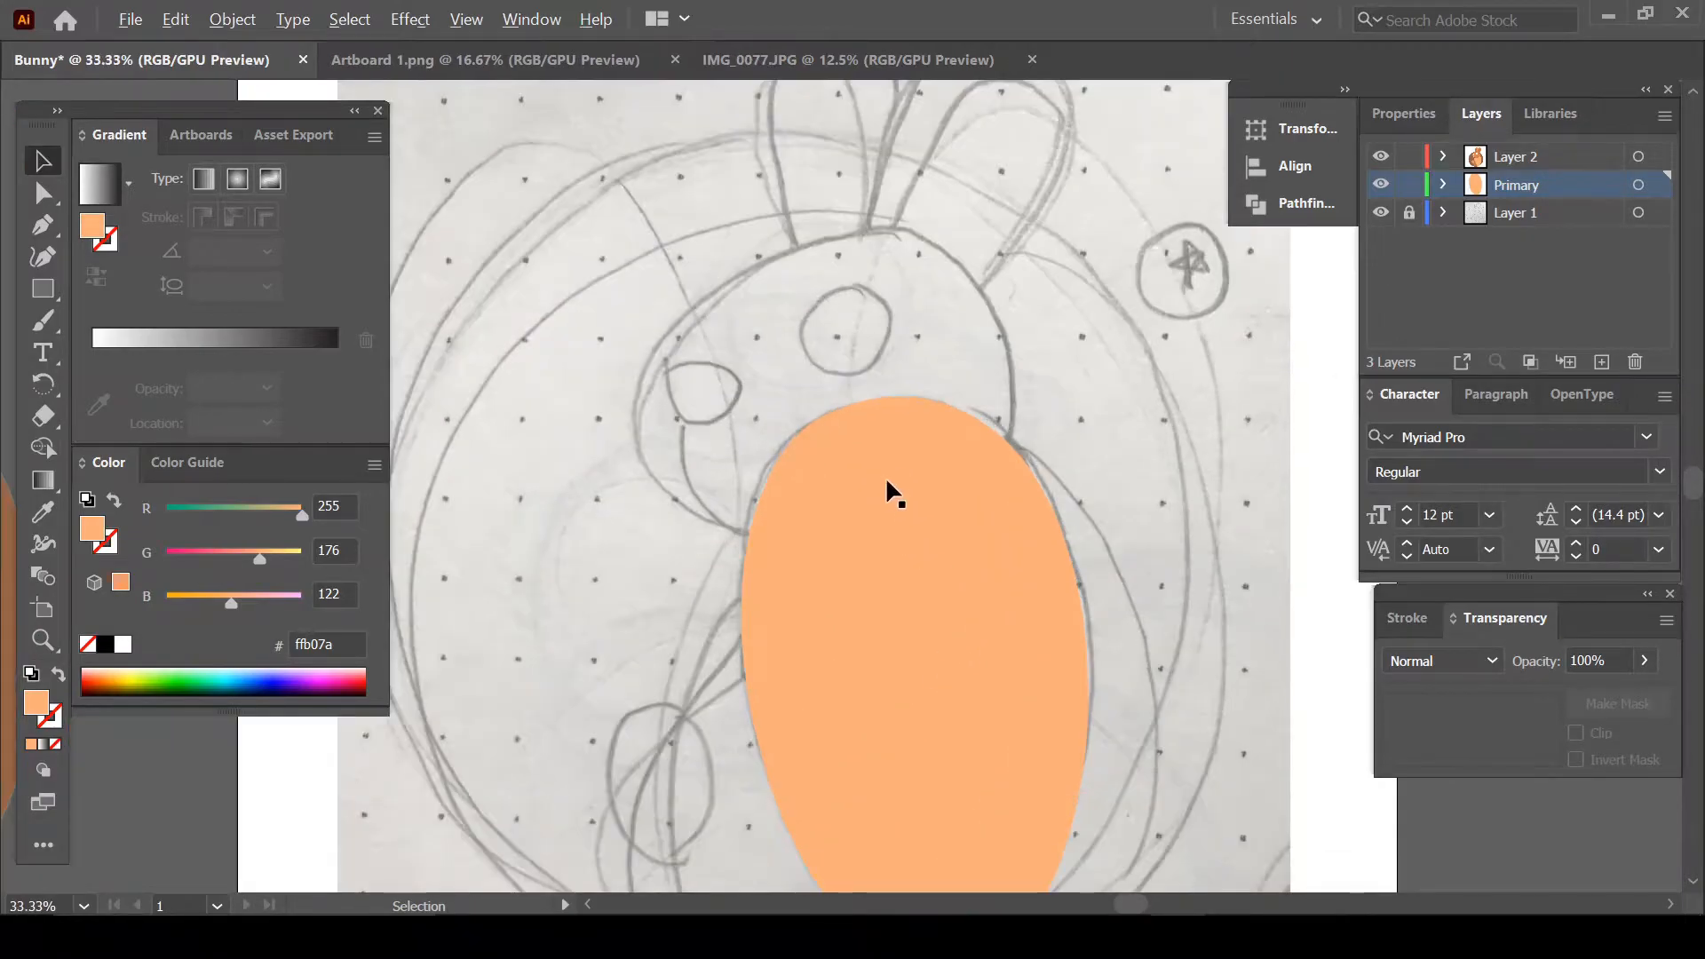
{"action": "left_click", "coordinate": [1602, 362]}
{"action": "double_click", "coordinate": [1520, 186]}
{"action": "type", "text": "Head"}
{"action": "key", "text": "Return"}
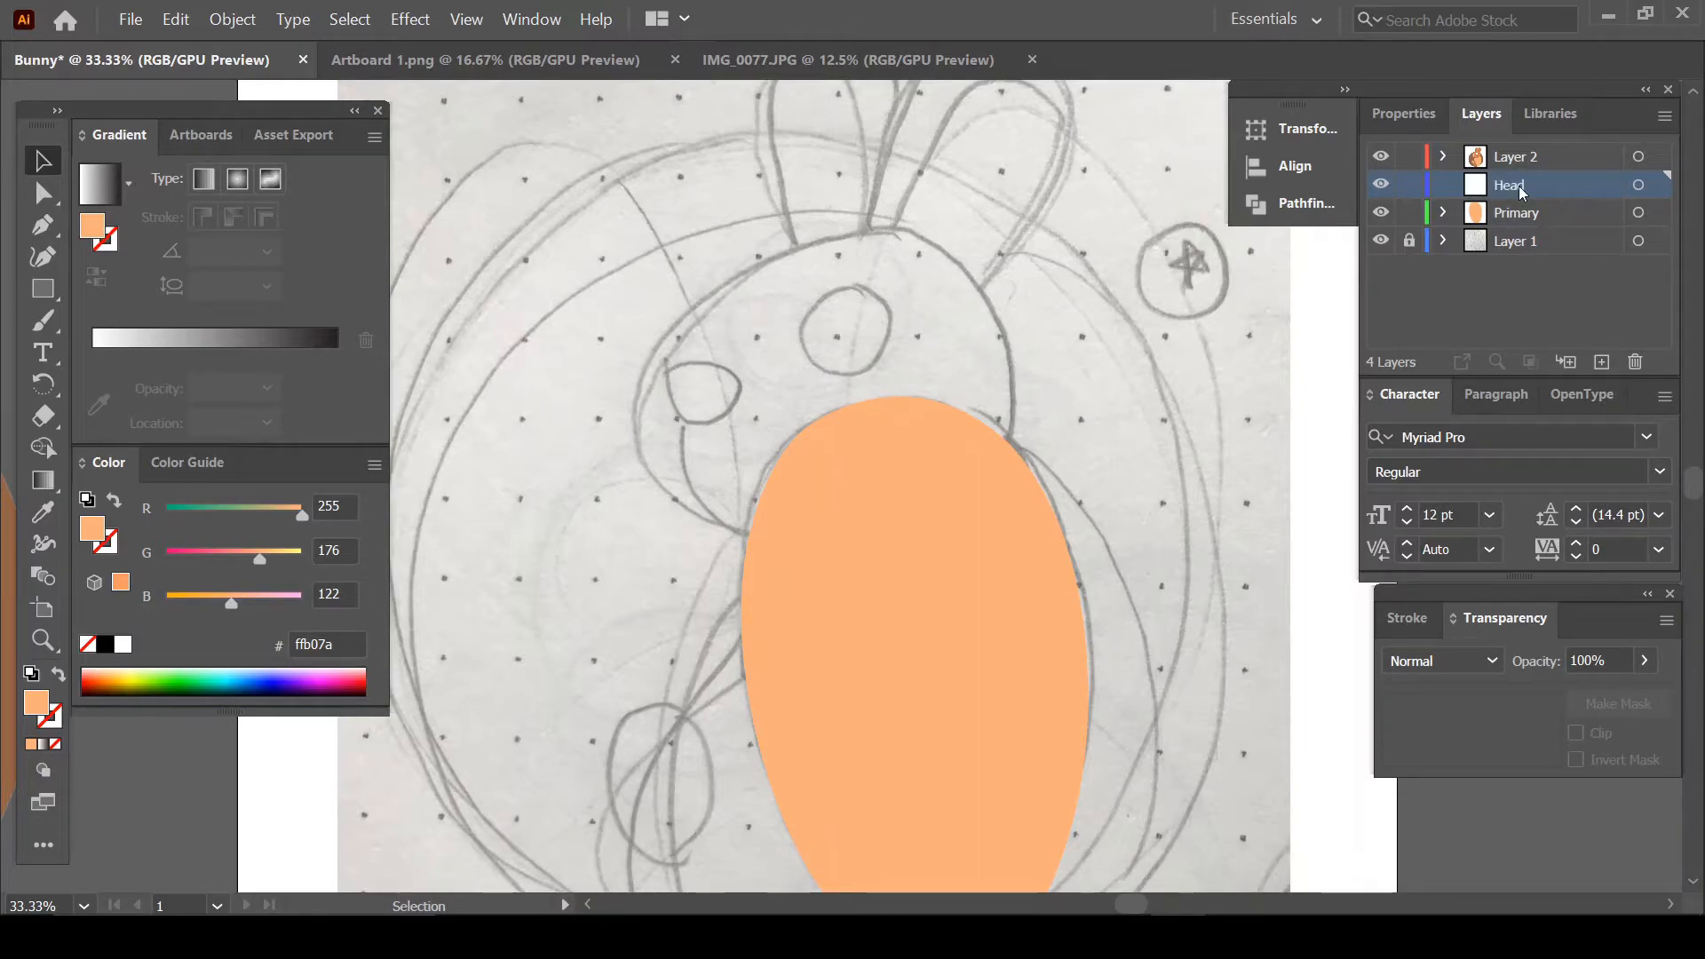
Sample the reference rabbit's head color d78255 as the fill with the Eyedropper
{"action": "key", "text": "ctrl+minus"}
{"action": "key", "text": "ctrl+minus"}
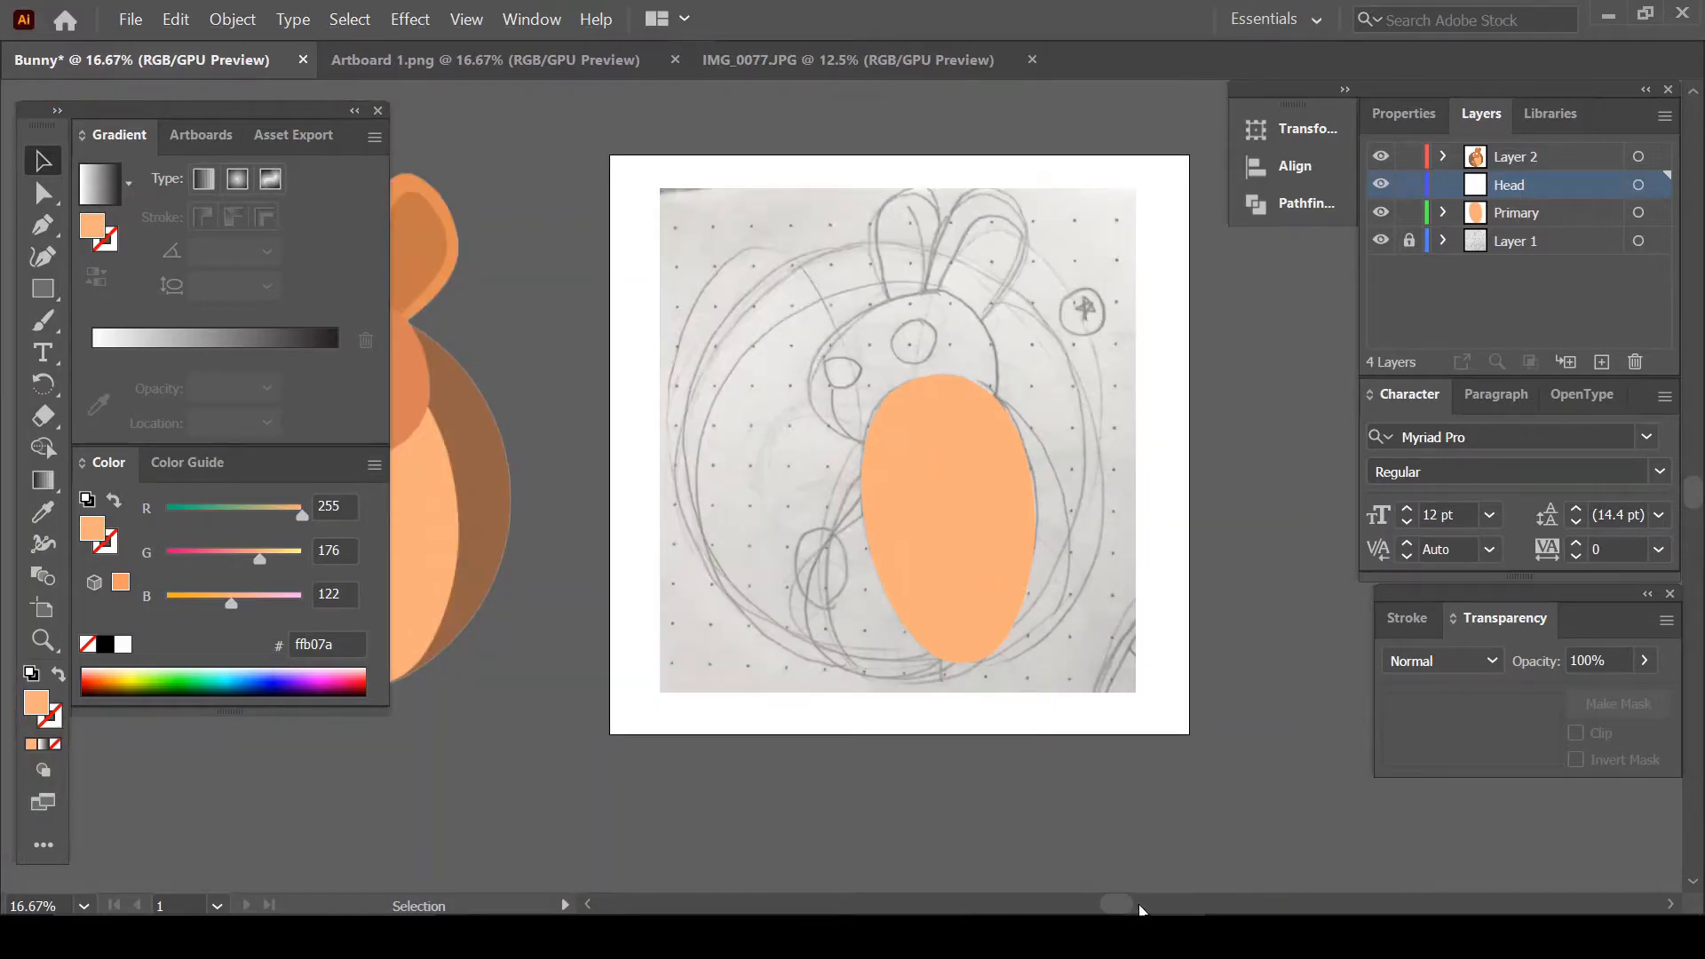
{"action": "left_click_drag", "start_coordinate": [1122, 905], "coordinate": [1086, 905]}
{"action": "left_click", "coordinate": [42, 512]}
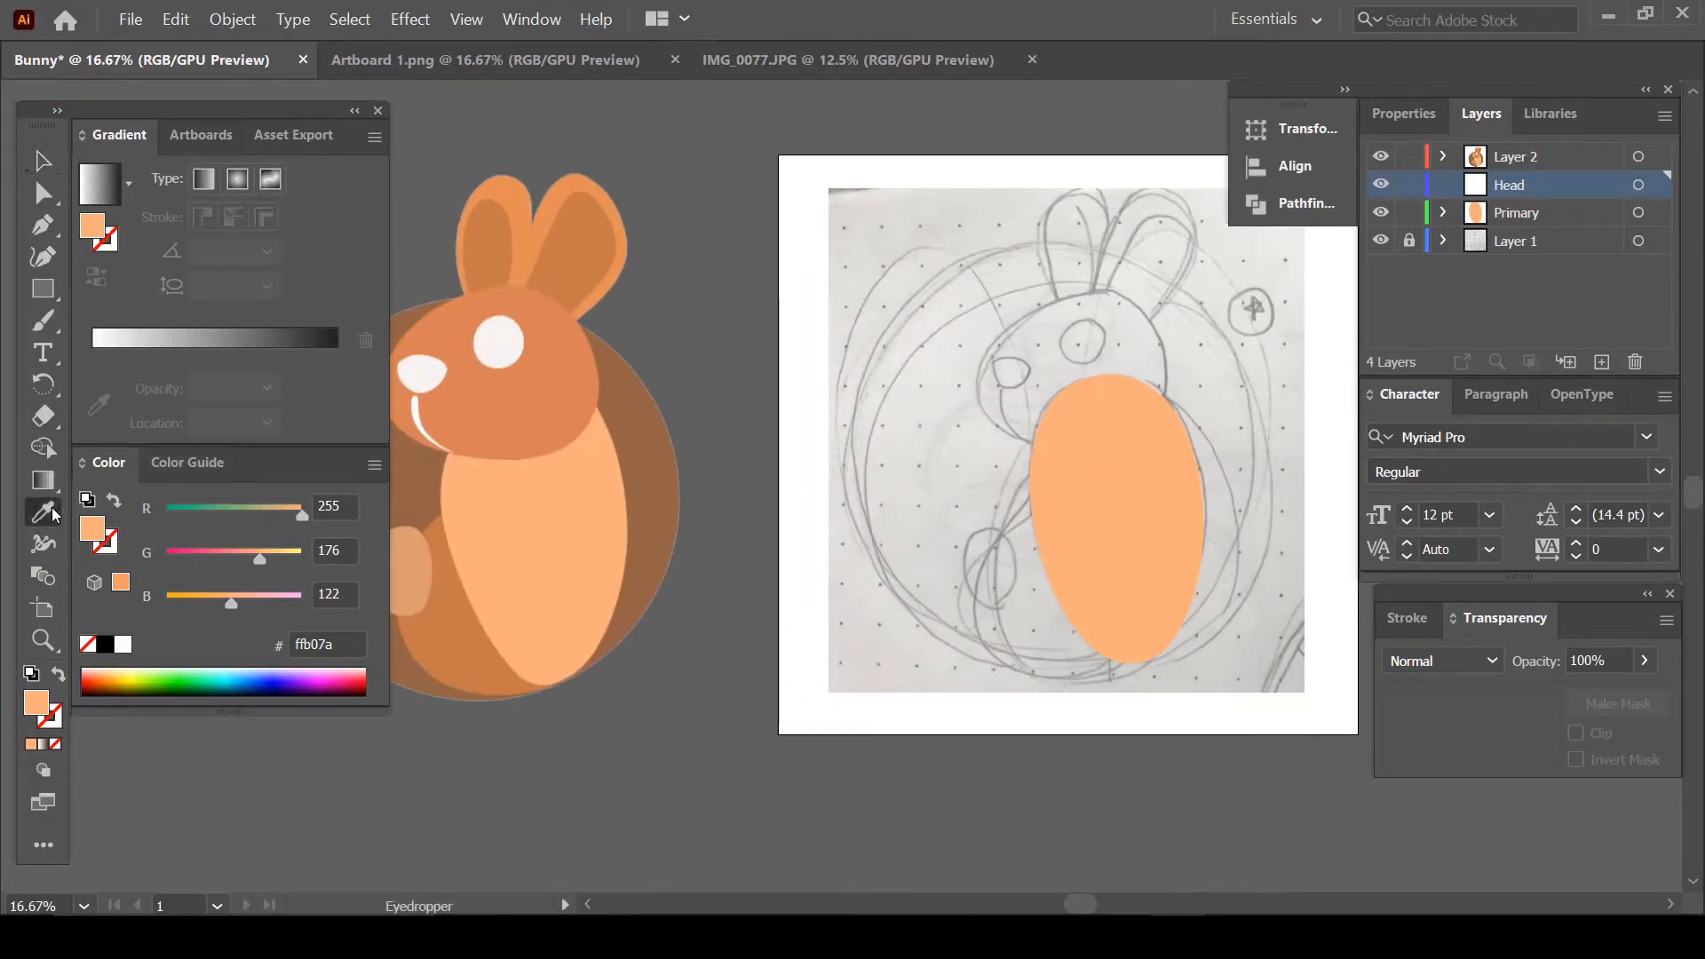
{"action": "left_click", "coordinate": [491, 405]}
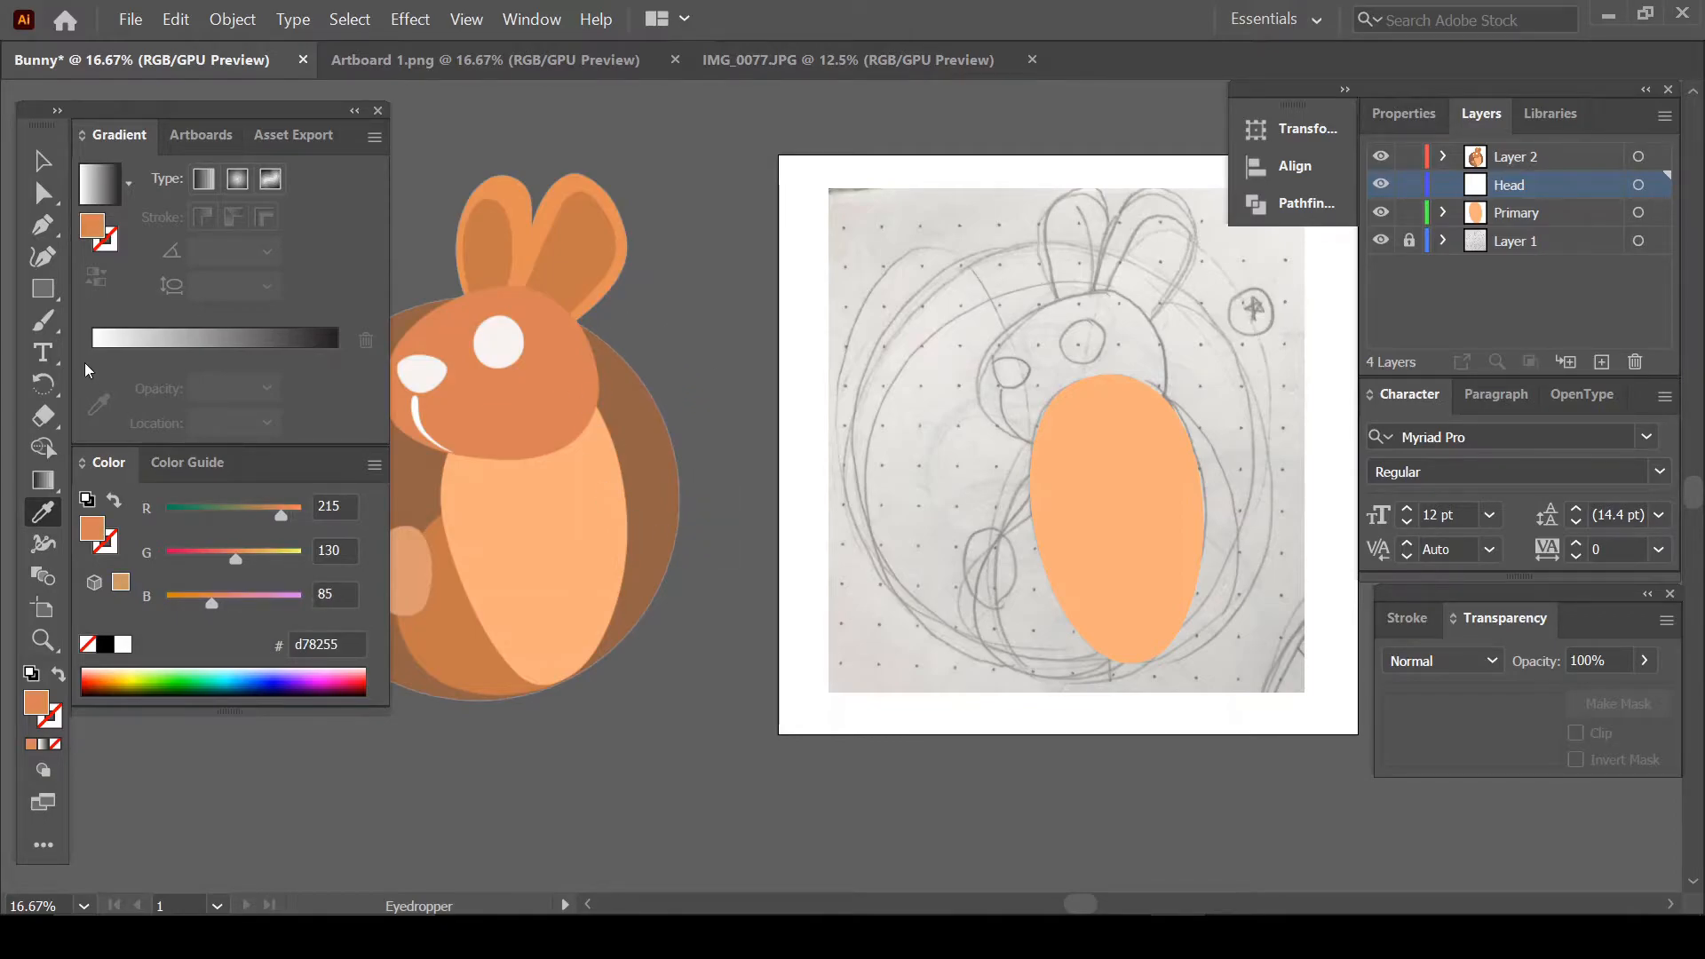
Trace the rabbit's head outline as a closed shape on the Head layer with the Curvature tool
{"action": "left_click", "coordinate": [43, 257]}
{"action": "scroll", "coordinate": [1152, 360], "scroll_direction": "up", "scroll_amount": 1}
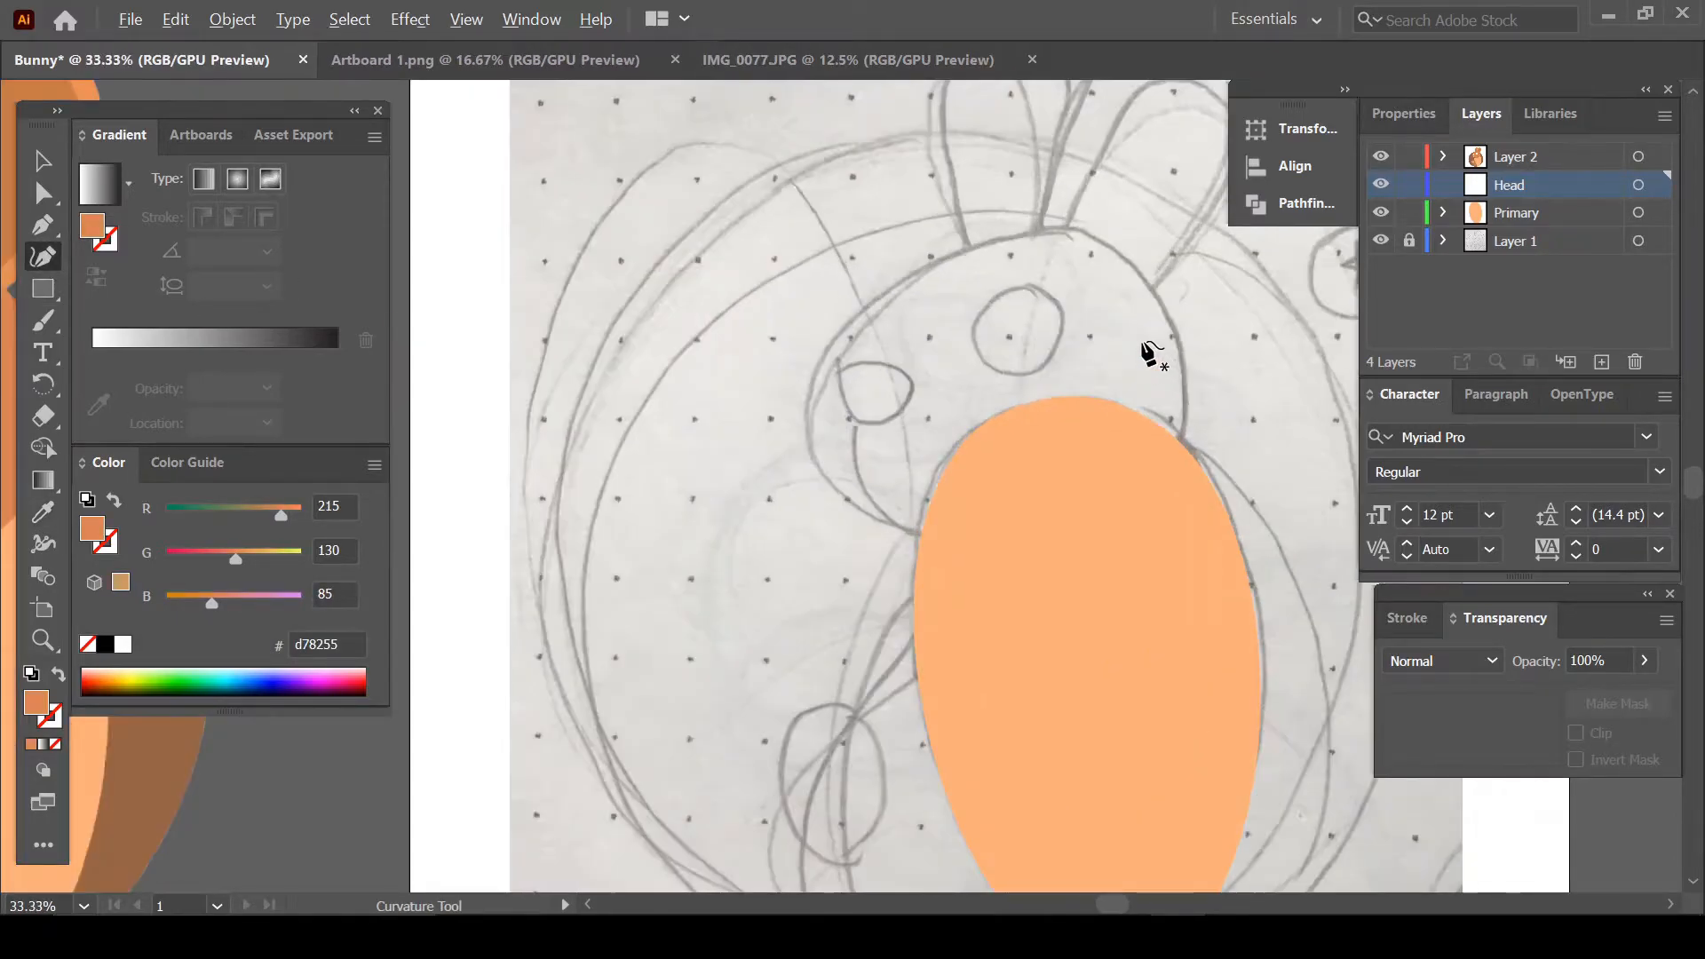
{"action": "scroll", "coordinate": [1152, 359], "scroll_direction": "up", "scroll_amount": 2}
{"action": "left_click", "coordinate": [1000, 207]}
{"action": "left_click", "coordinate": [853, 224]}
{"action": "left_click", "coordinate": [621, 325]}
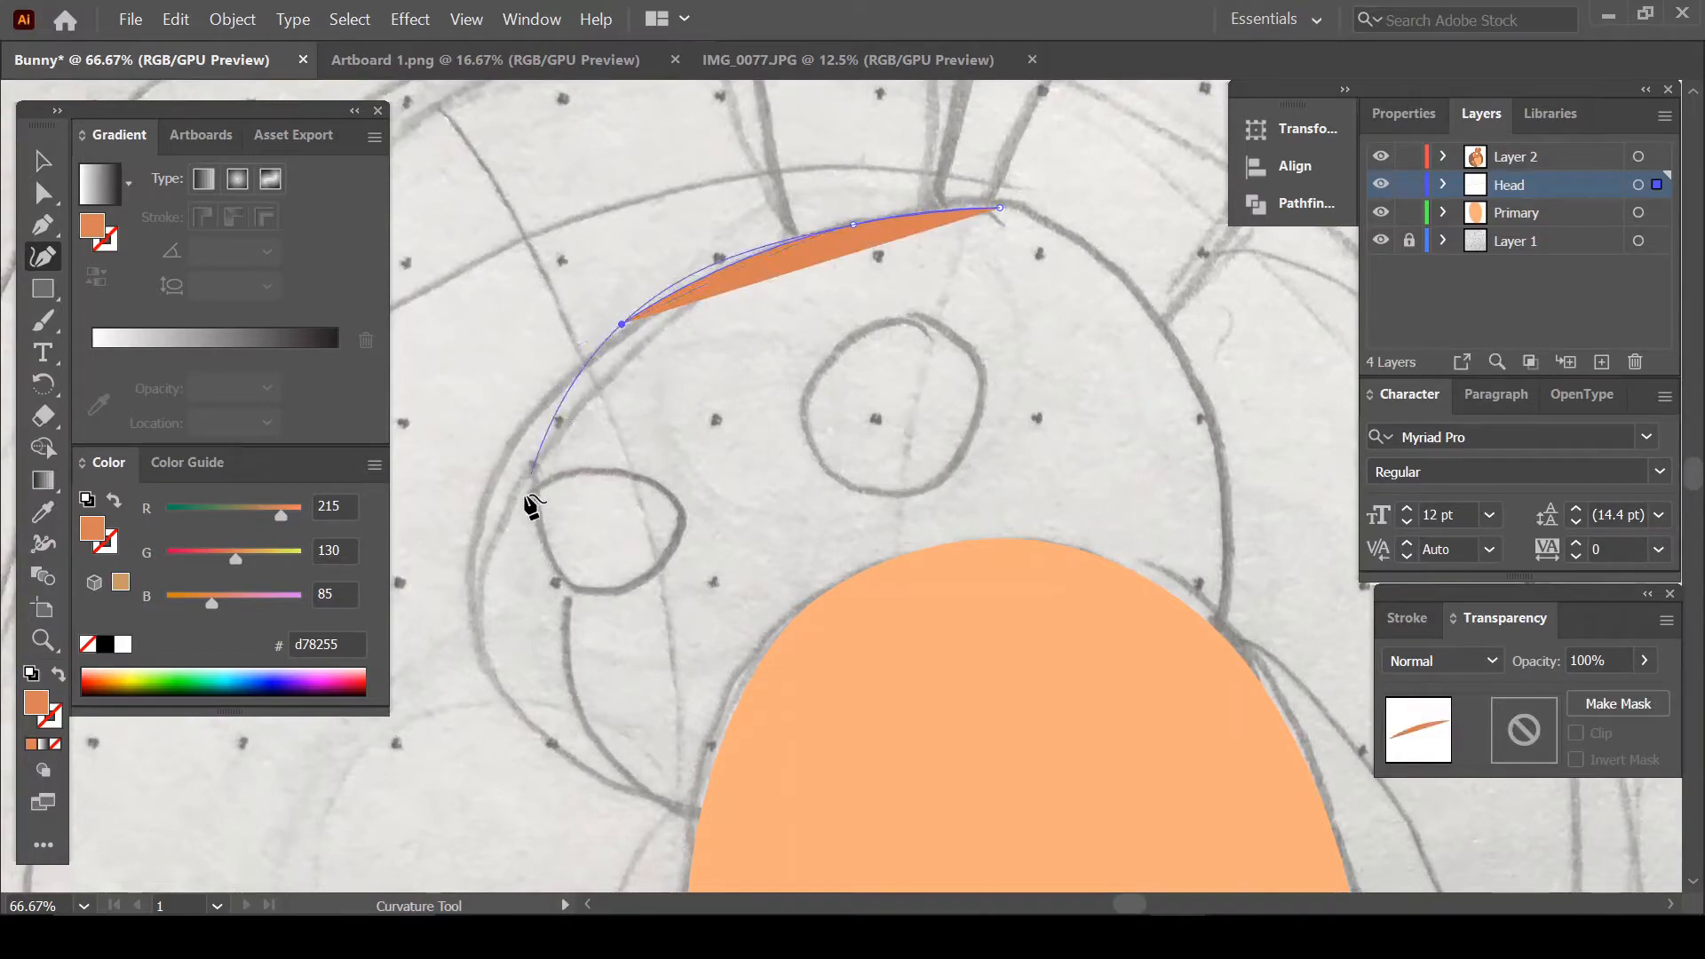
{"action": "left_click", "coordinate": [474, 525]}
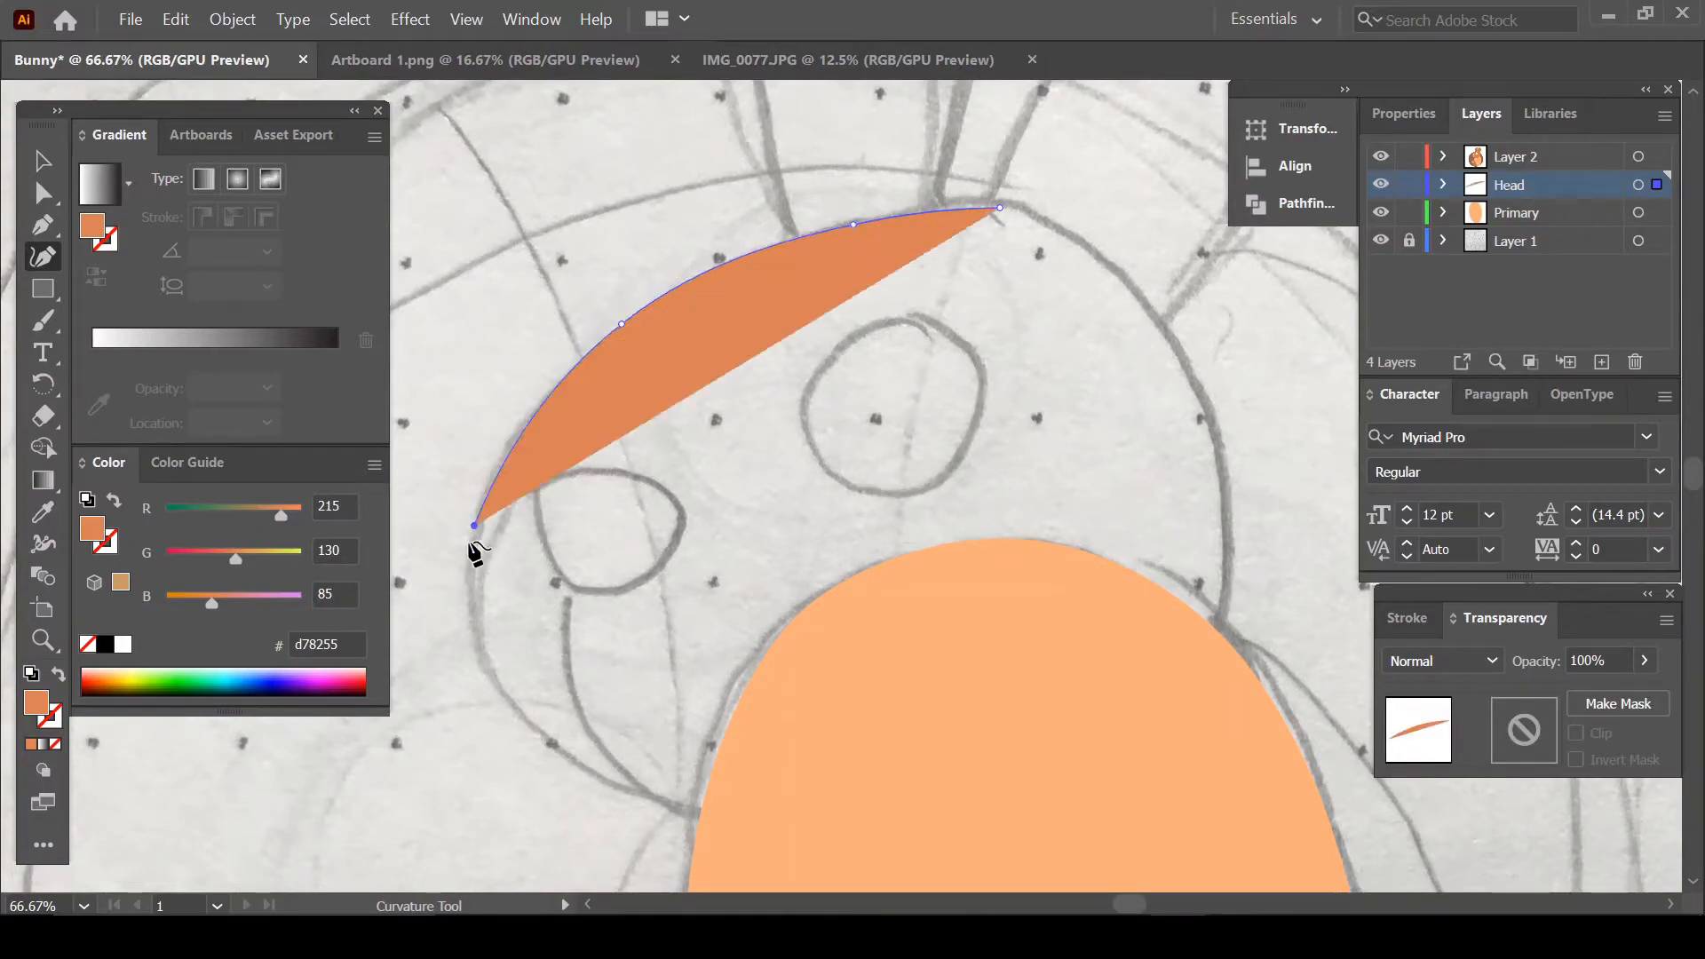
{"action": "left_click", "coordinate": [478, 658]}
{"action": "left_click", "coordinate": [594, 780]}
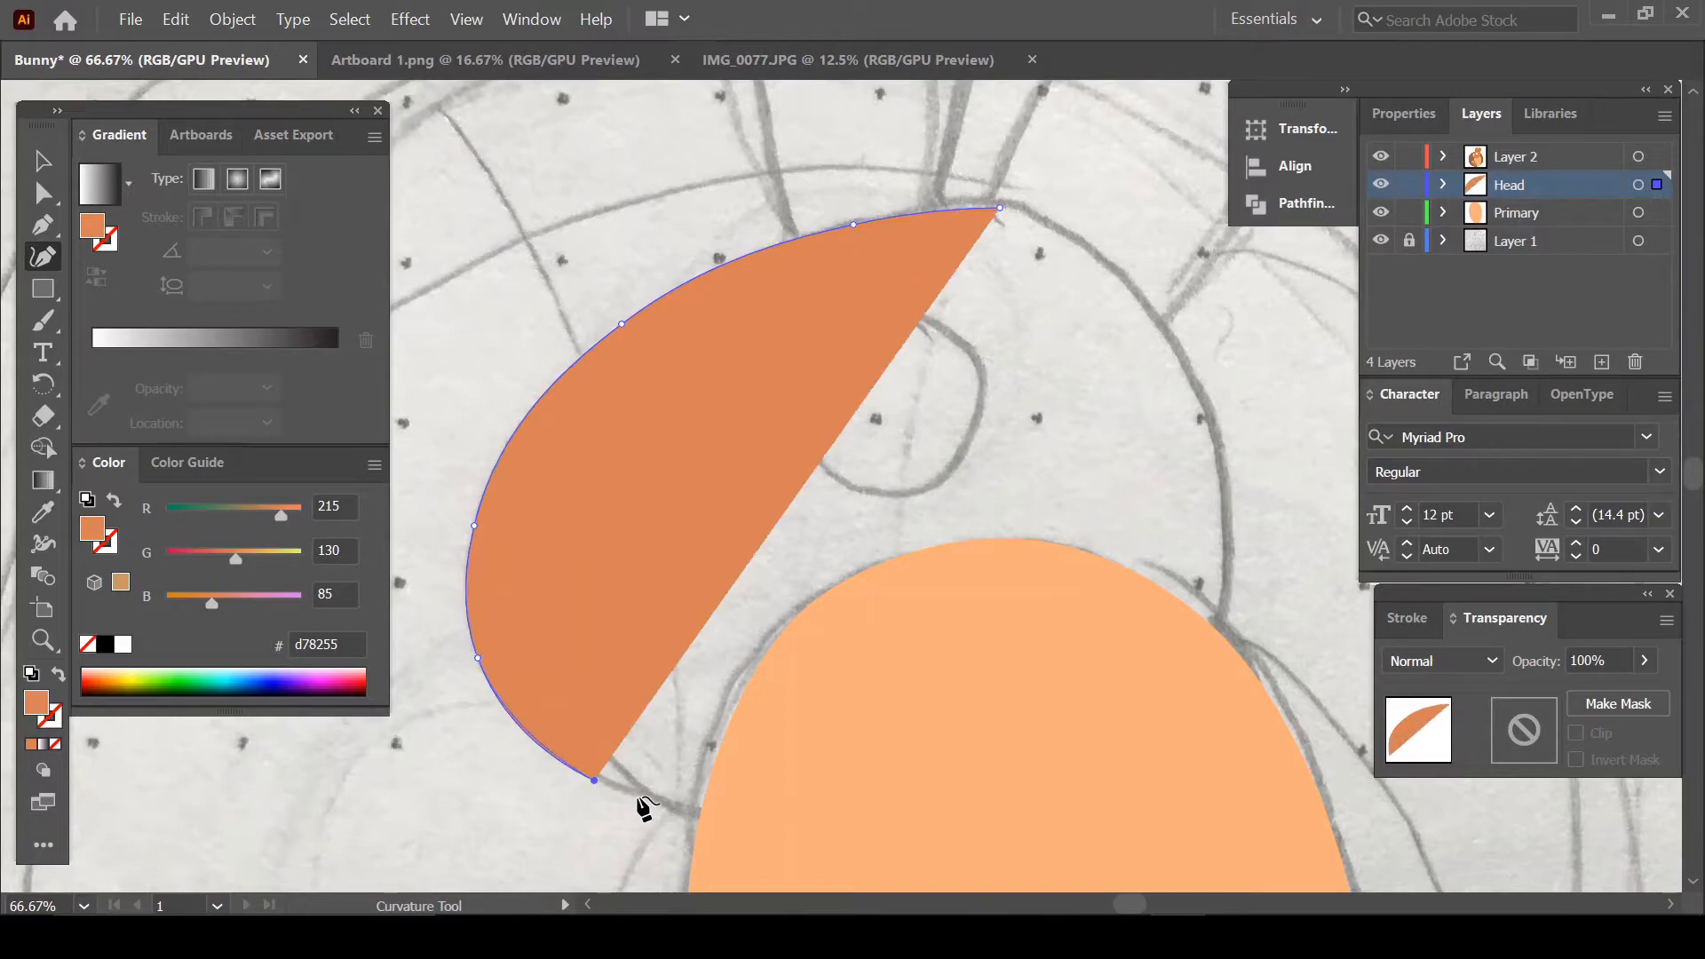
{"action": "left_click", "coordinate": [682, 811]}
{"action": "left_click", "coordinate": [862, 817]}
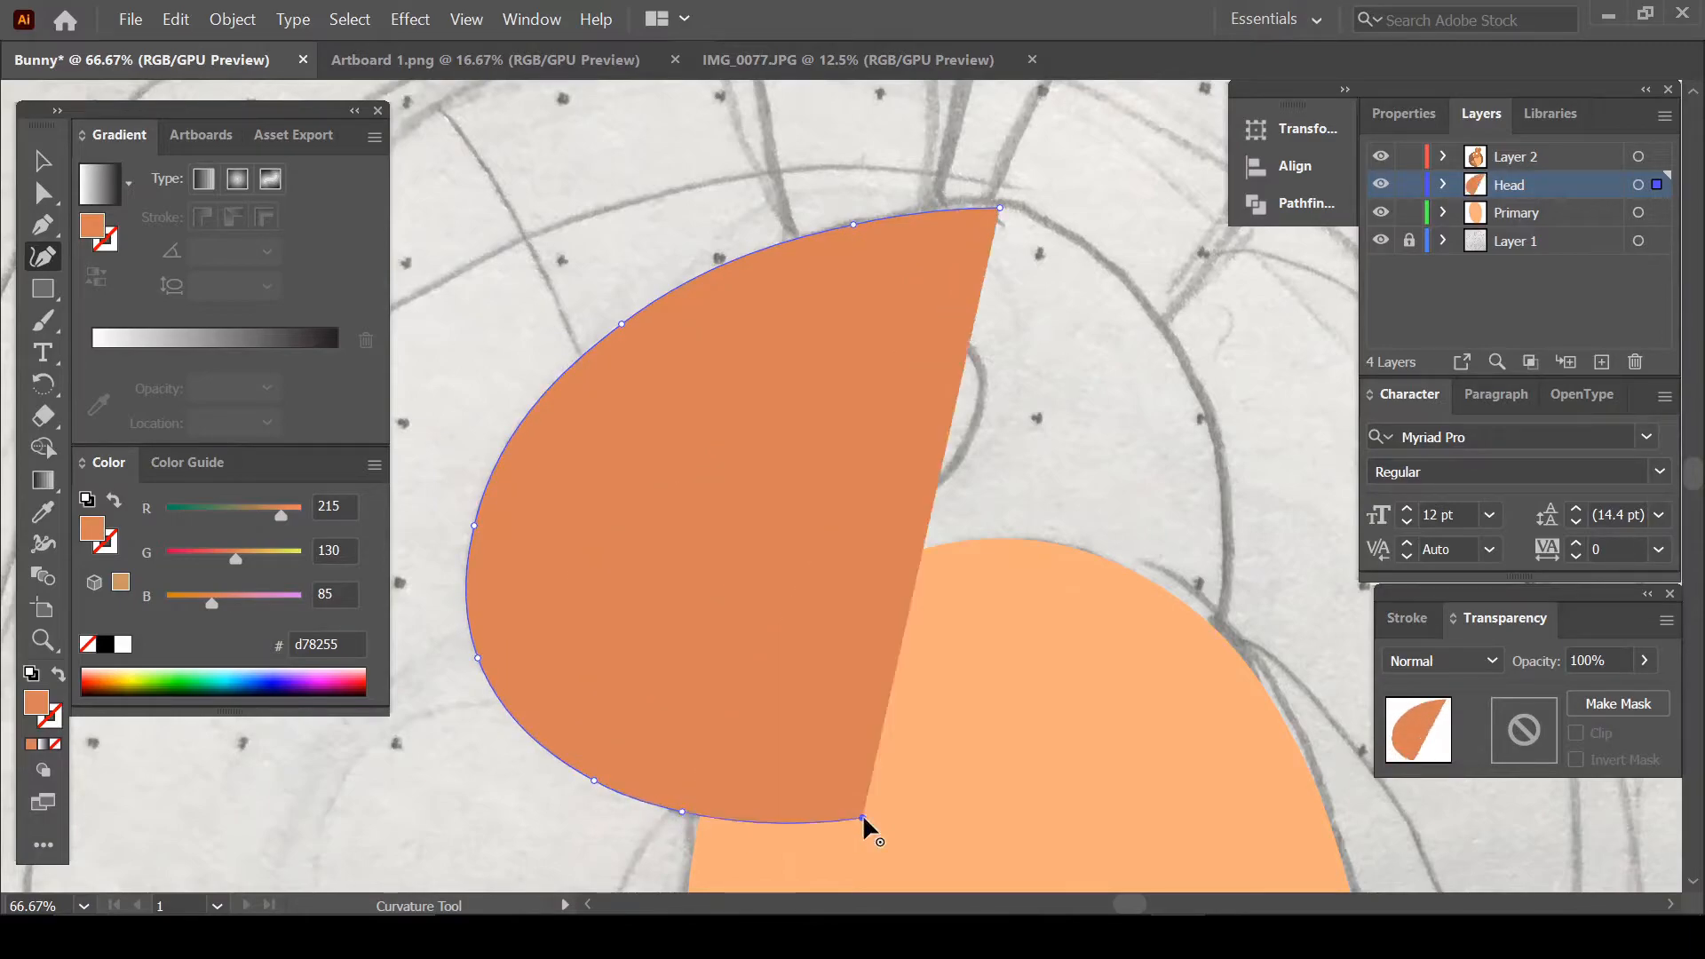
{"action": "left_click", "coordinate": [1104, 752]}
{"action": "left_click", "coordinate": [1226, 609]}
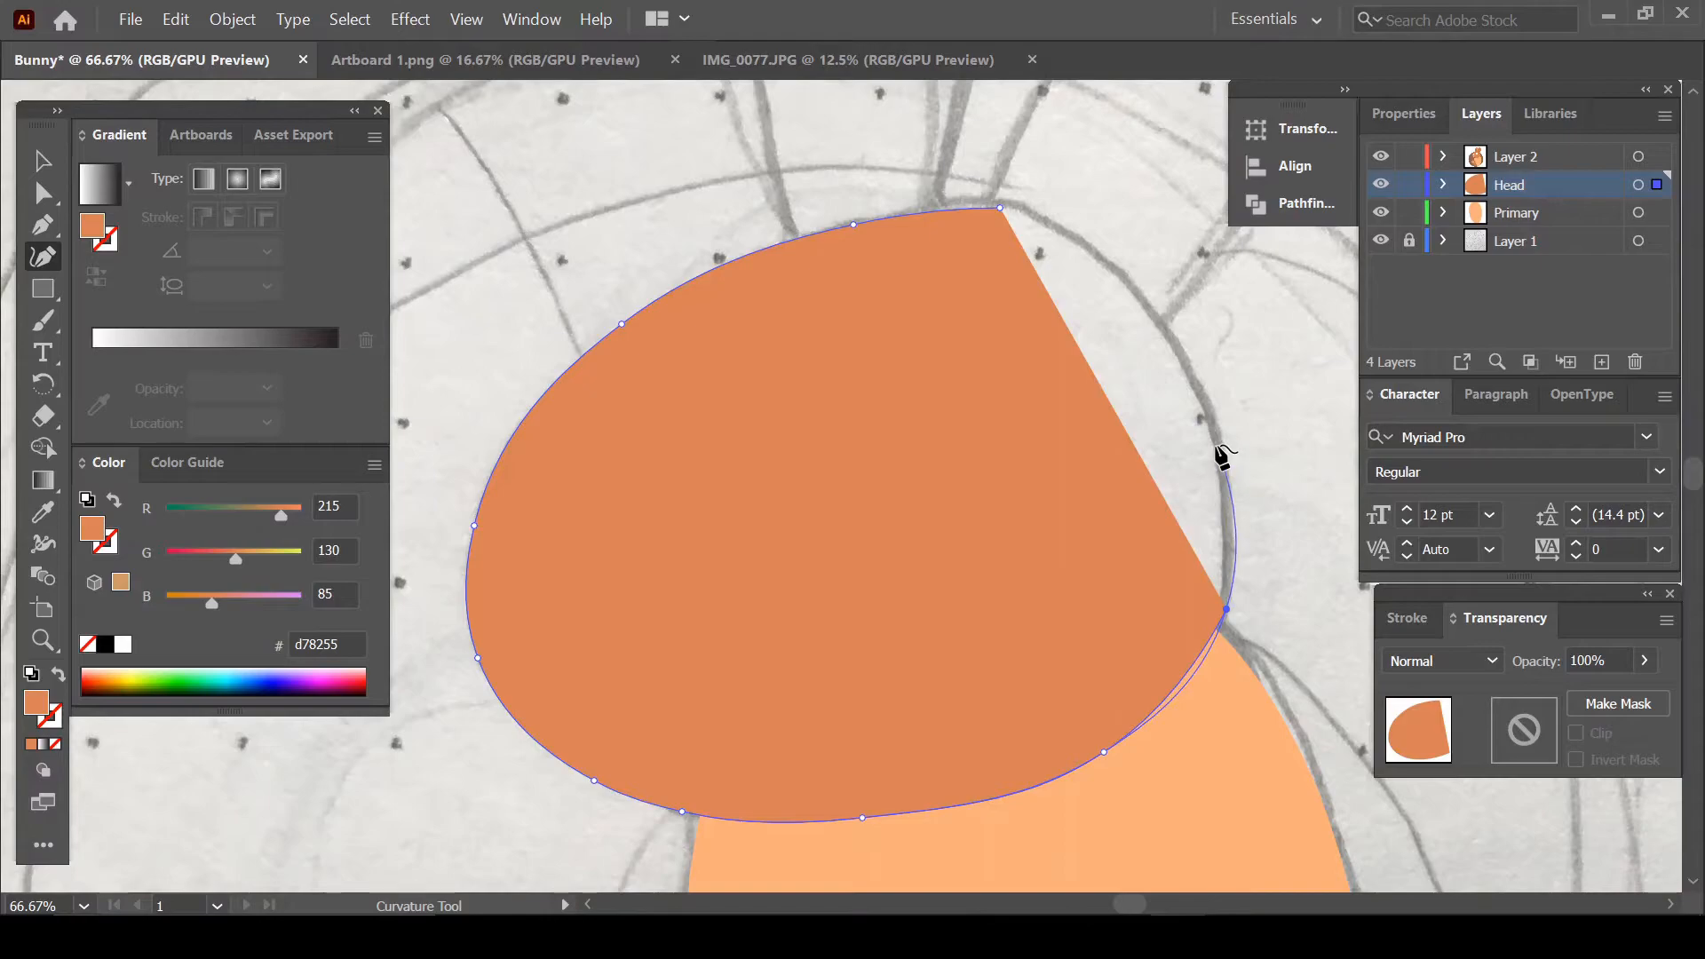
{"action": "left_click", "coordinate": [1216, 432]}
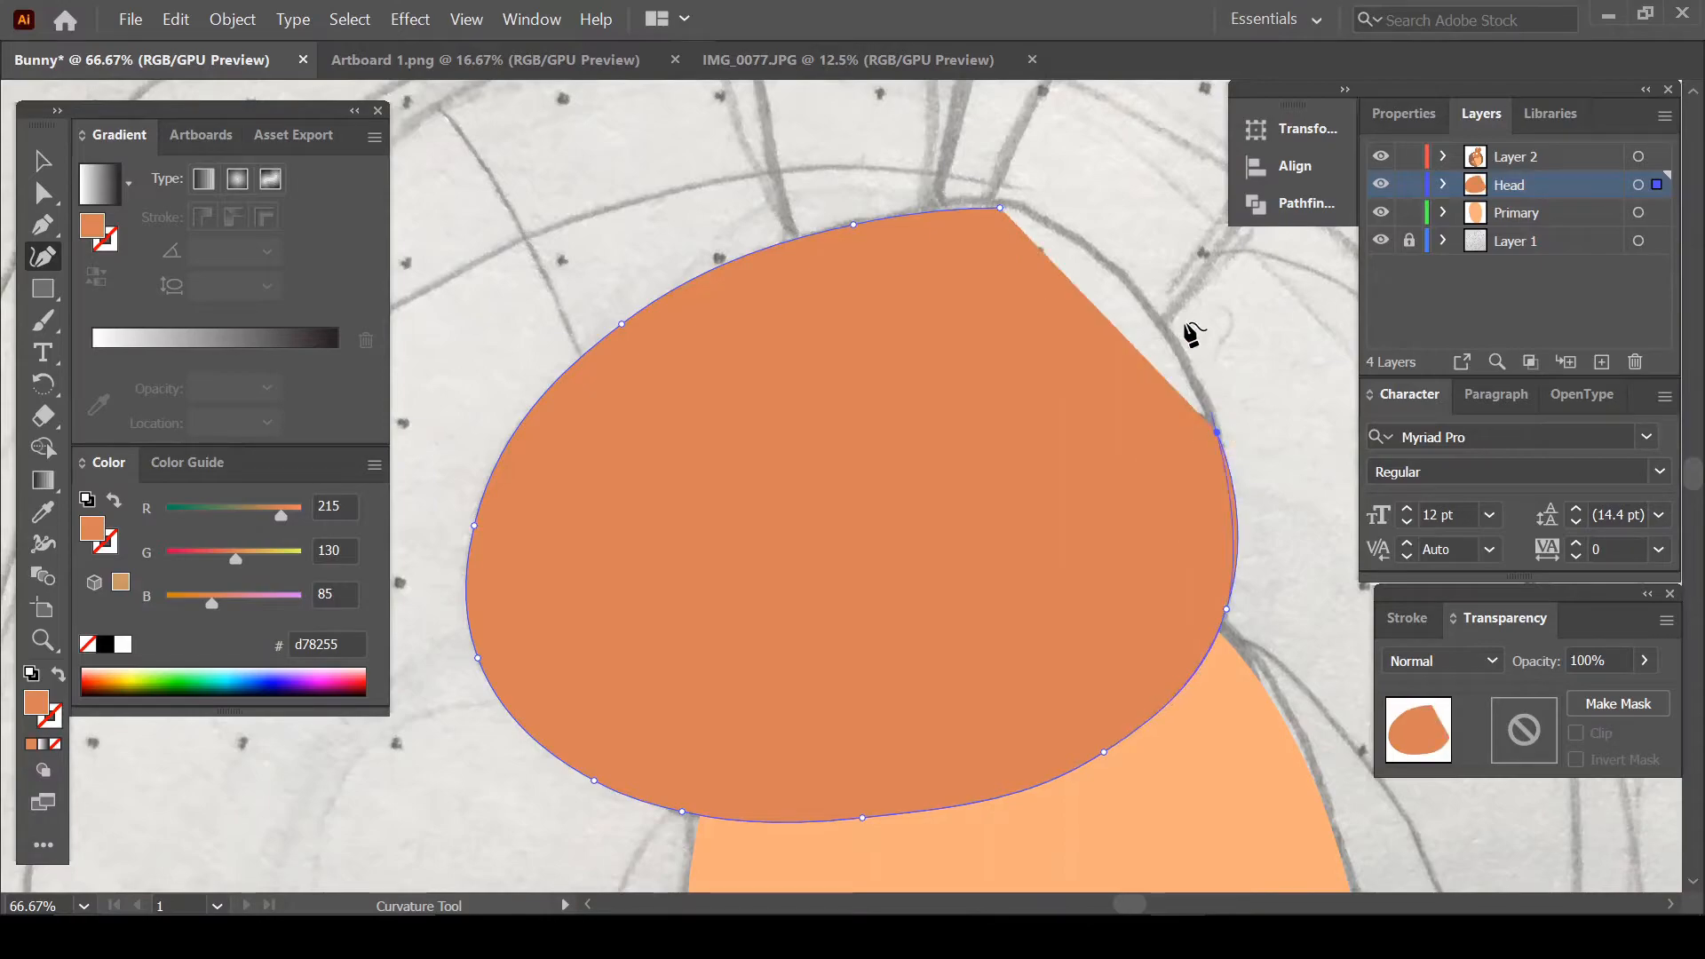
{"action": "left_click", "coordinate": [1113, 265]}
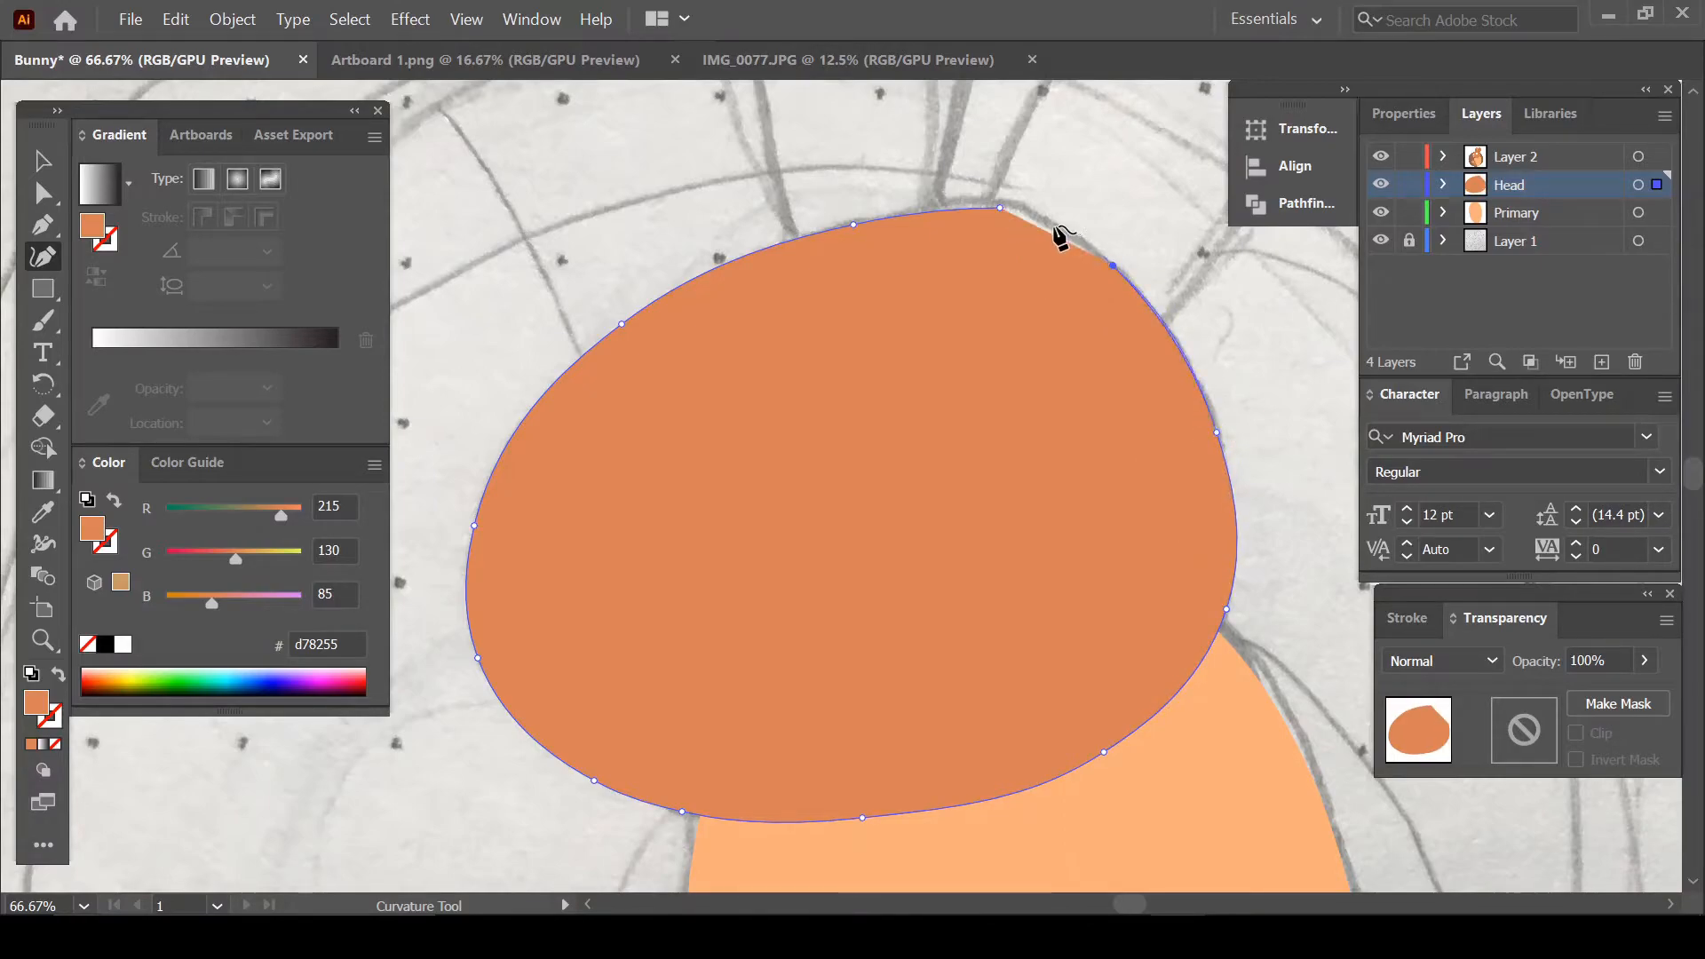
{"action": "left_click", "coordinate": [1000, 210]}
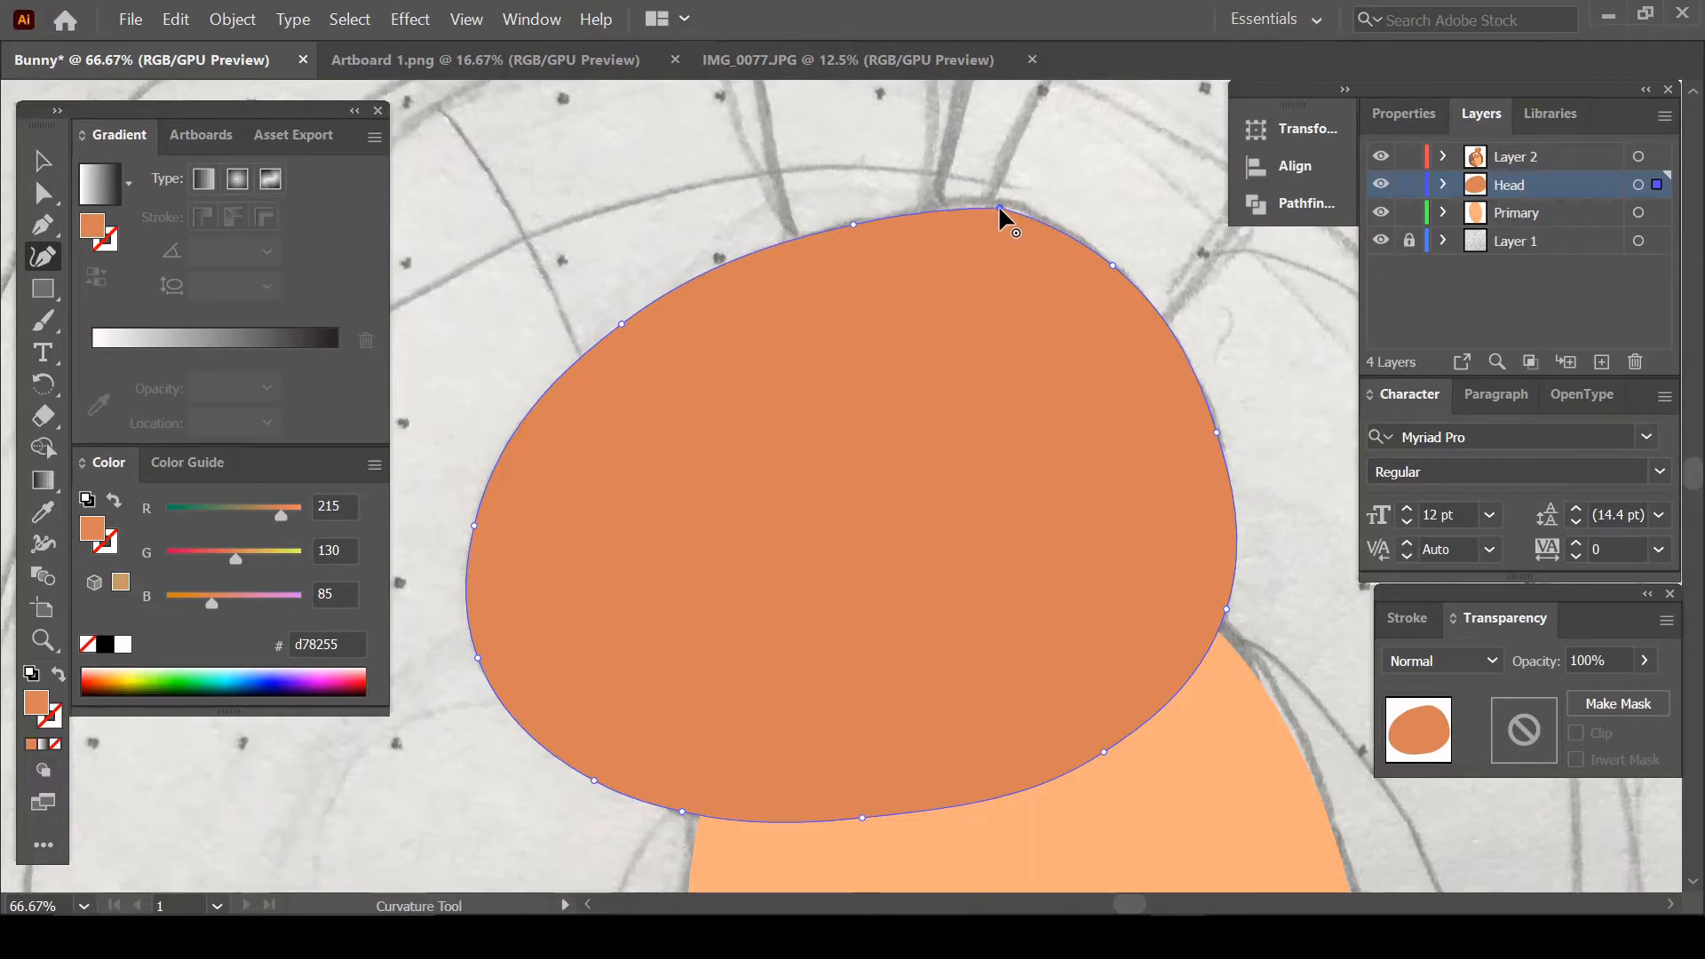
Refine the head's upper edge to follow the sketch by shifting its anchor points and adding one between them
{"action": "left_click_drag", "start_coordinate": [999, 207], "coordinate": [1007, 211]}
{"action": "left_click_drag", "start_coordinate": [852, 225], "coordinate": [939, 212]}
{"action": "left_click", "coordinate": [932, 205]}
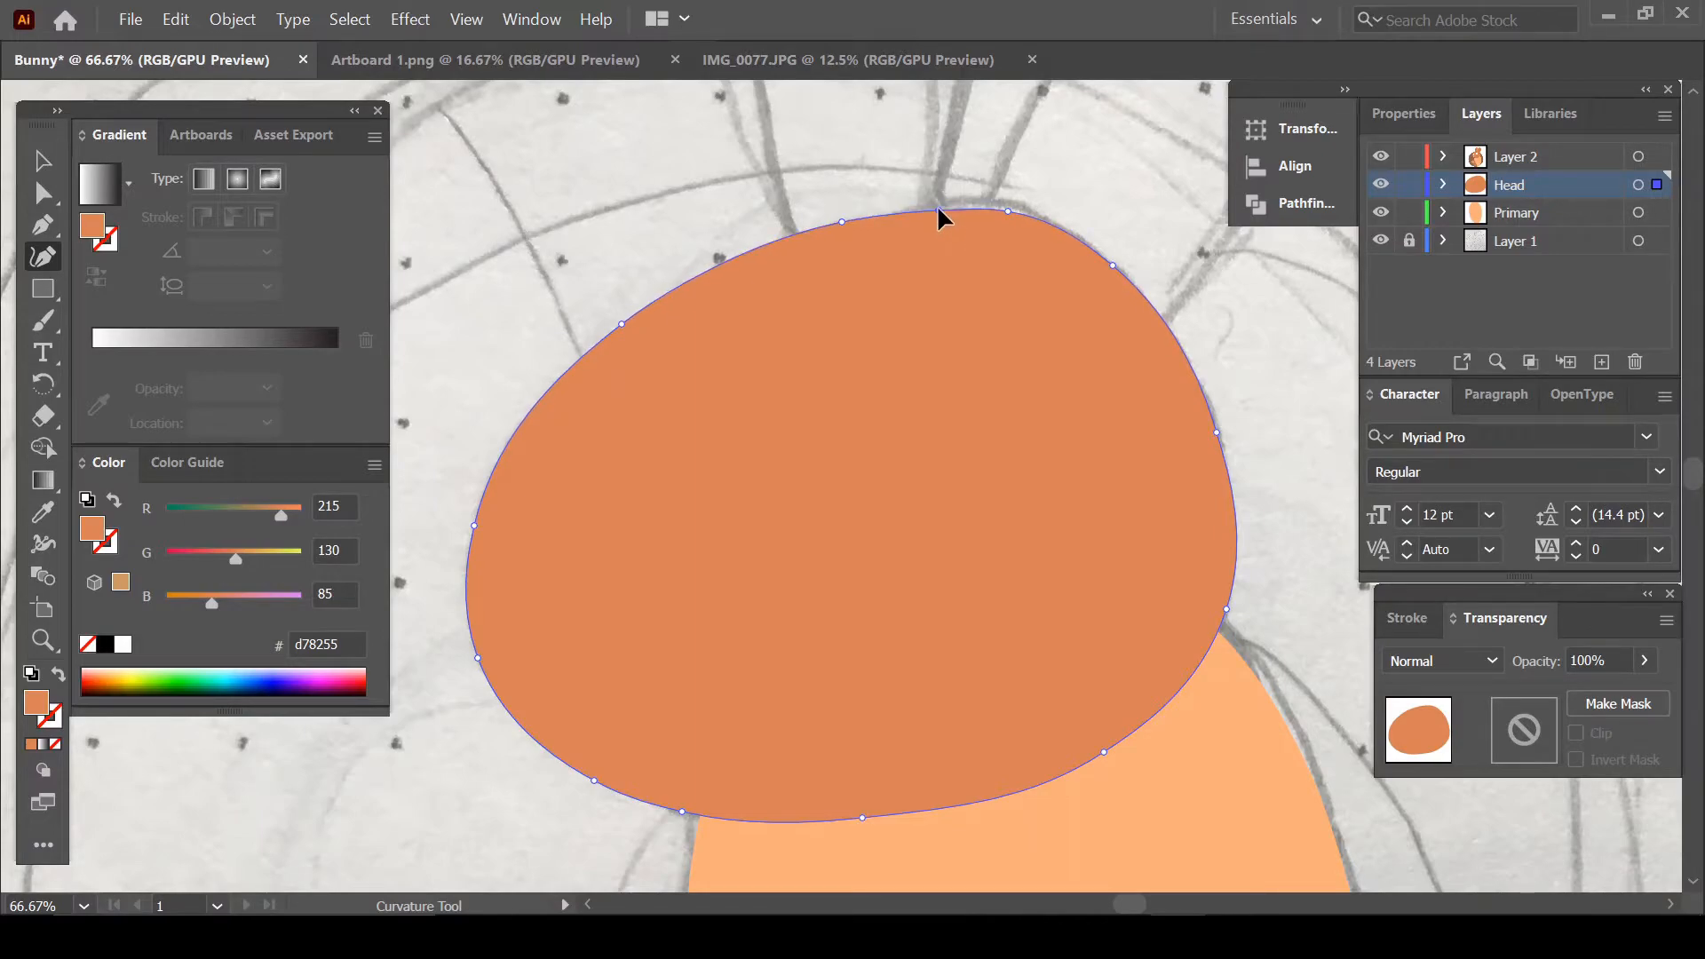
Reposition the anchor points along the head's upper-left edge to match the sketch line and deselect the shape
{"action": "scroll", "coordinate": [966, 255], "scroll_direction": "down", "scroll_amount": 1}
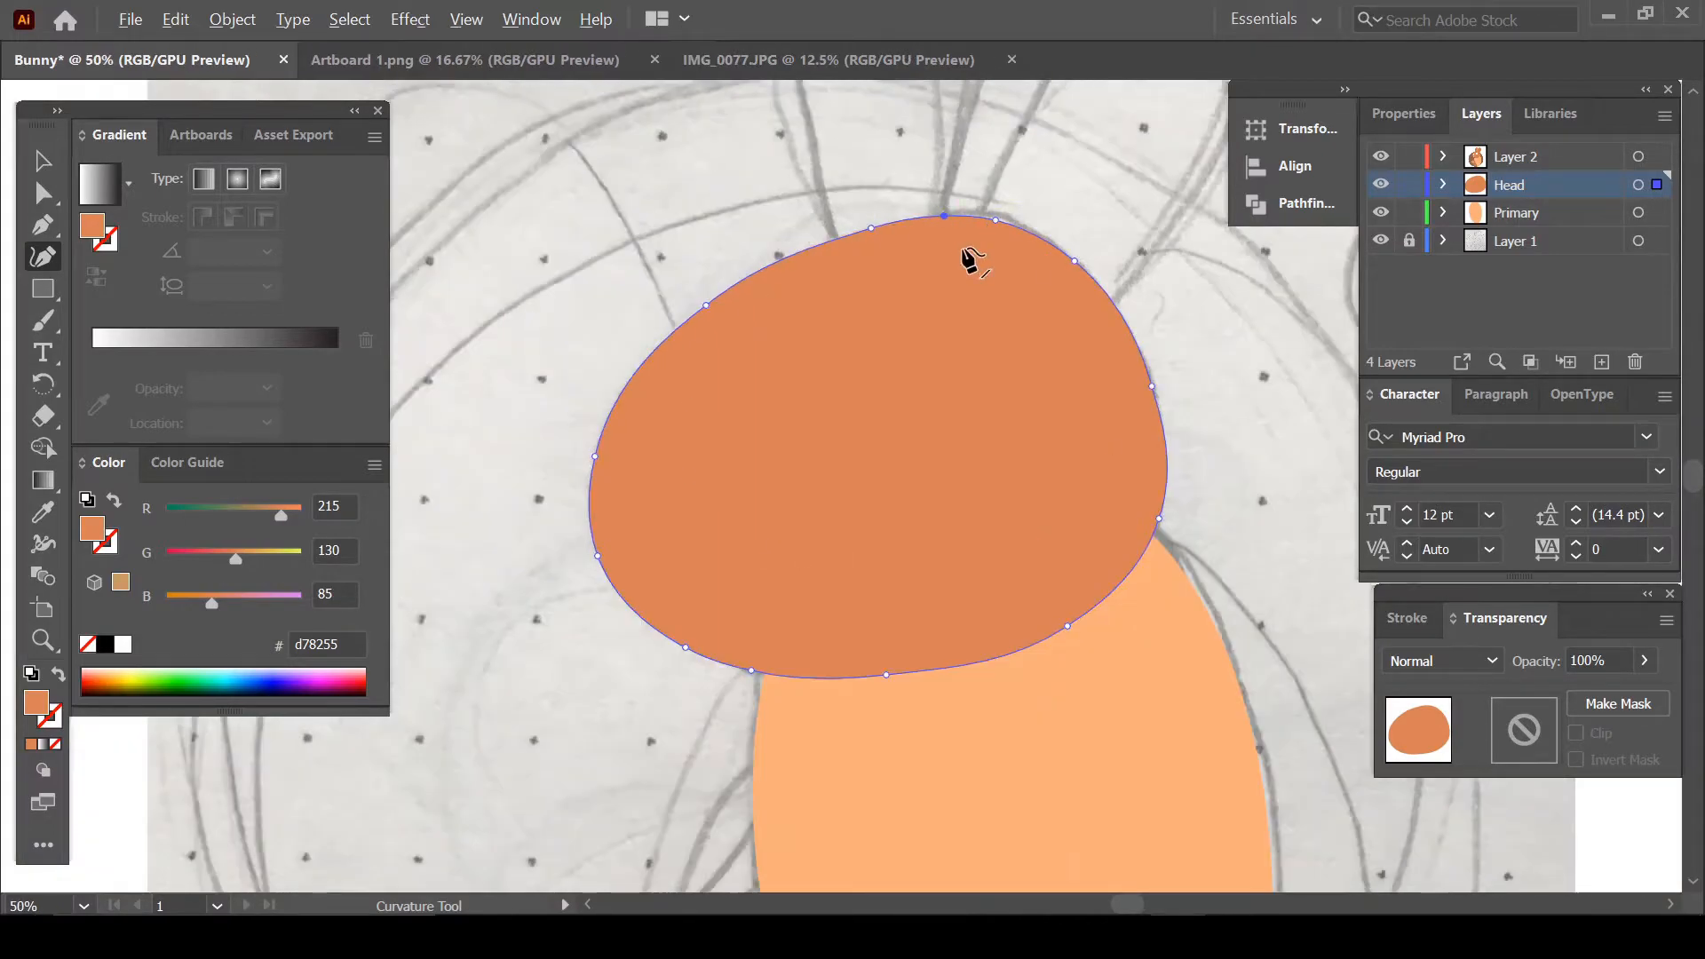
{"action": "scroll", "coordinate": [796, 285], "scroll_direction": "up", "scroll_amount": 1}
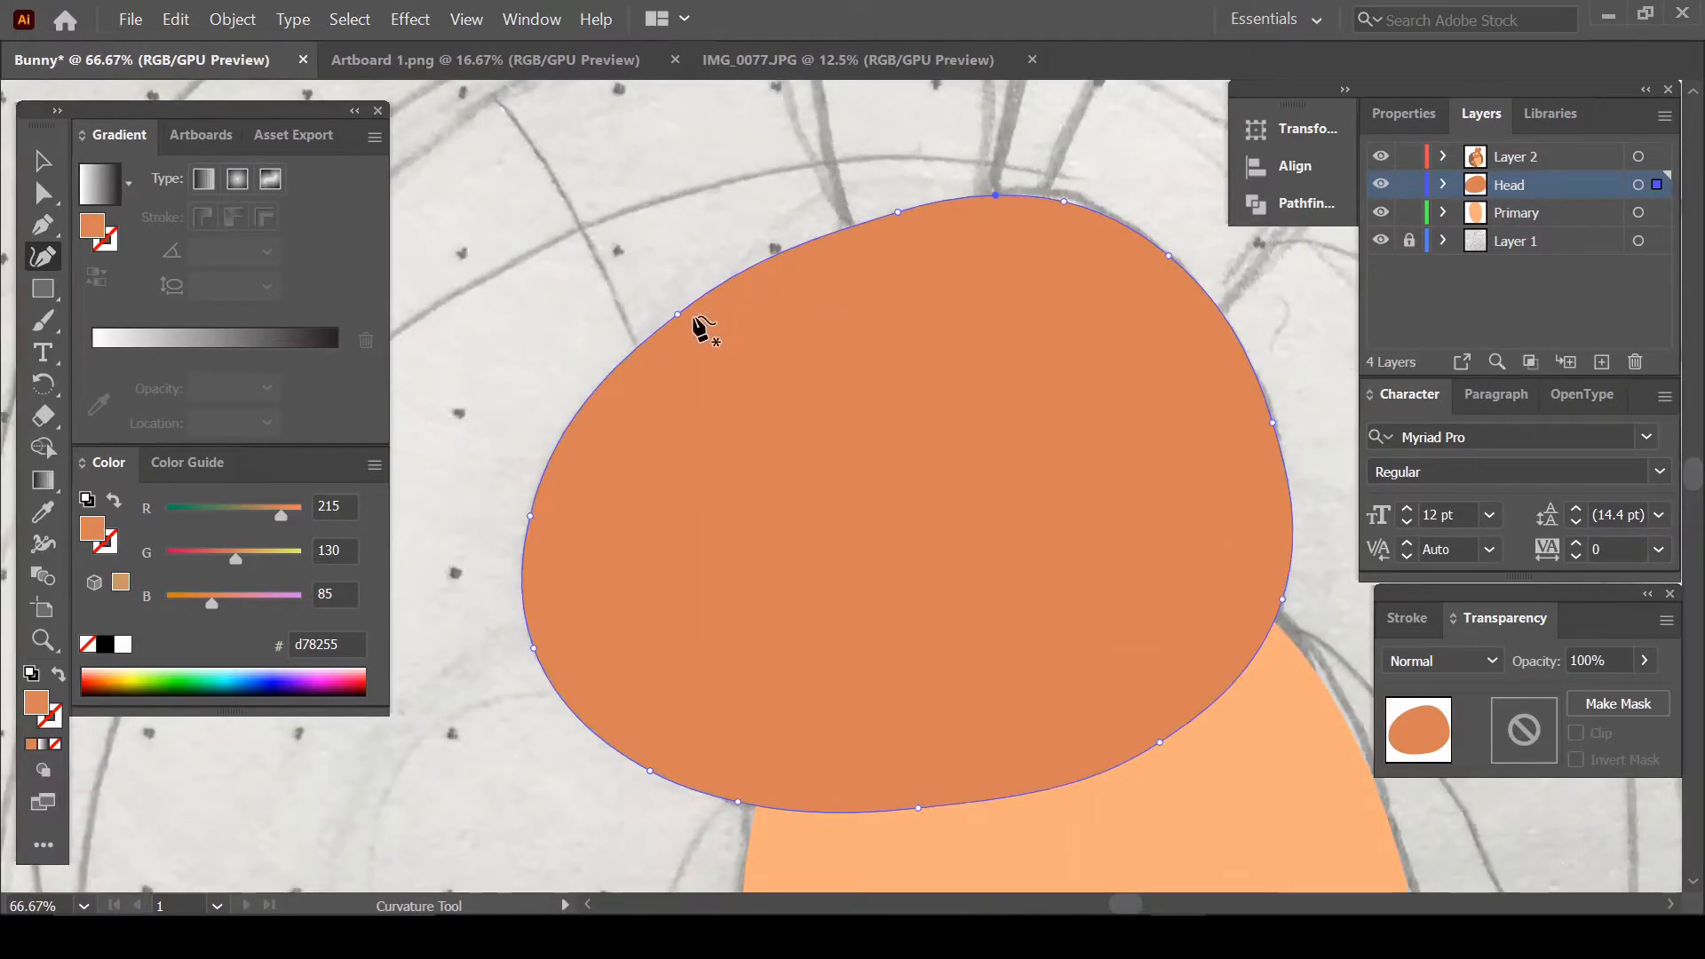
{"action": "left_click_drag", "start_coordinate": [675, 312], "coordinate": [643, 343]}
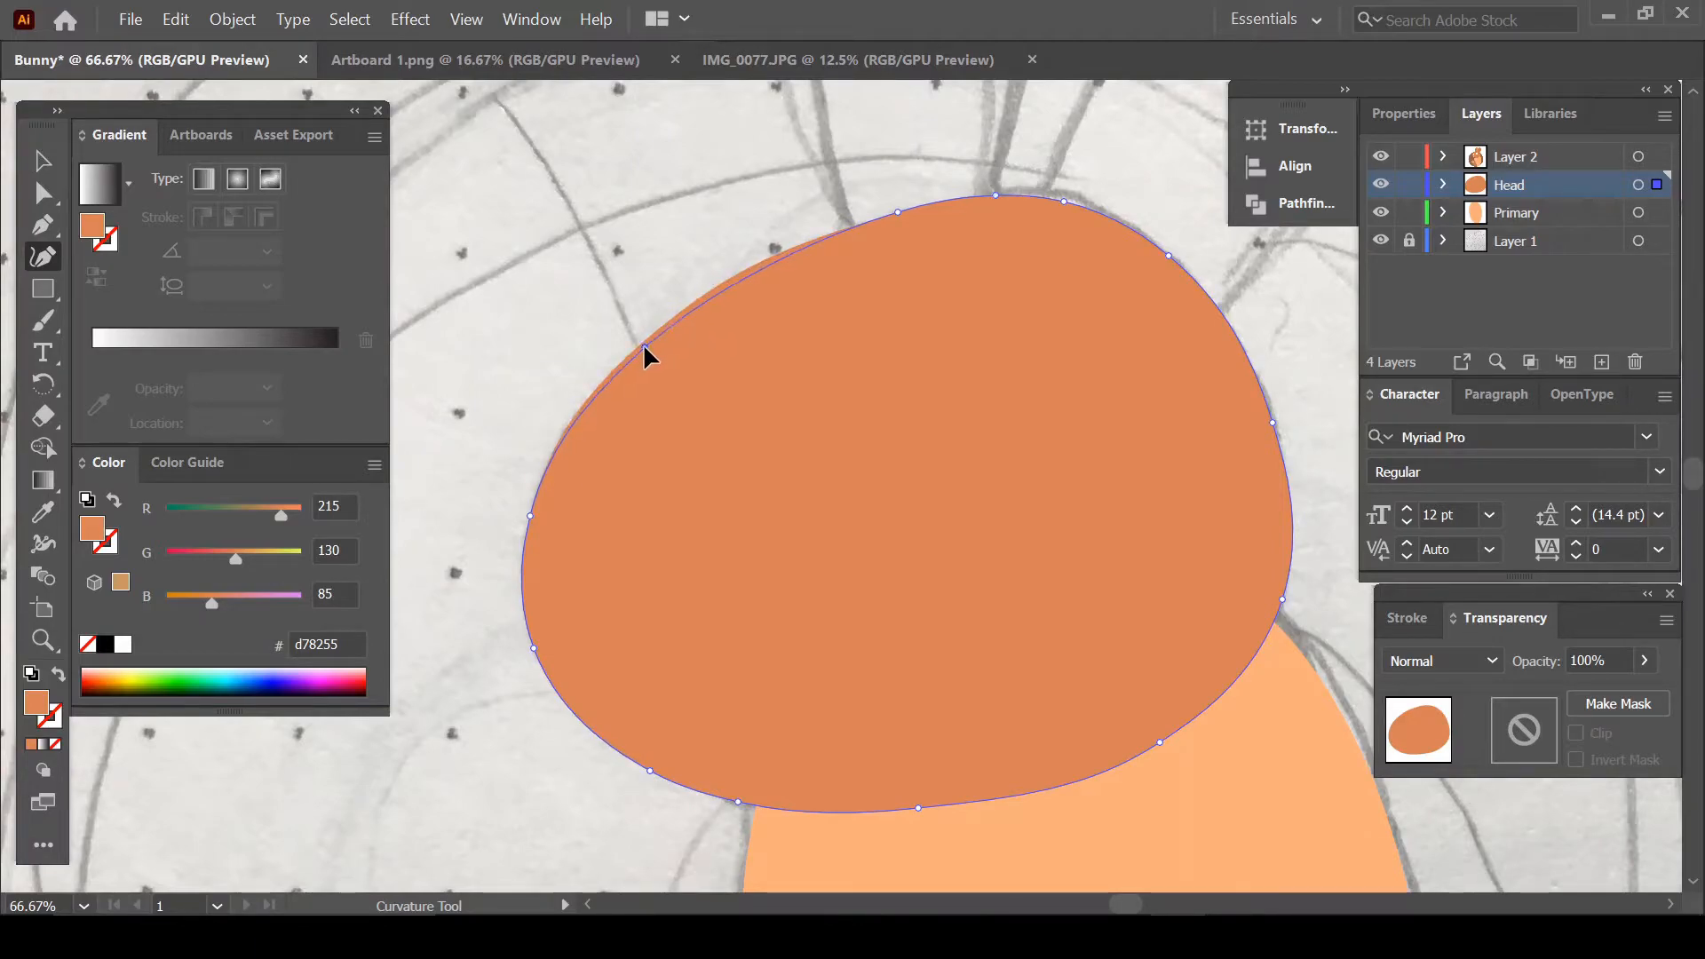
{"action": "scroll", "coordinate": [724, 350], "scroll_direction": "down", "scroll_amount": 1}
{"action": "scroll", "coordinate": [761, 320], "scroll_direction": "up", "scroll_amount": 1}
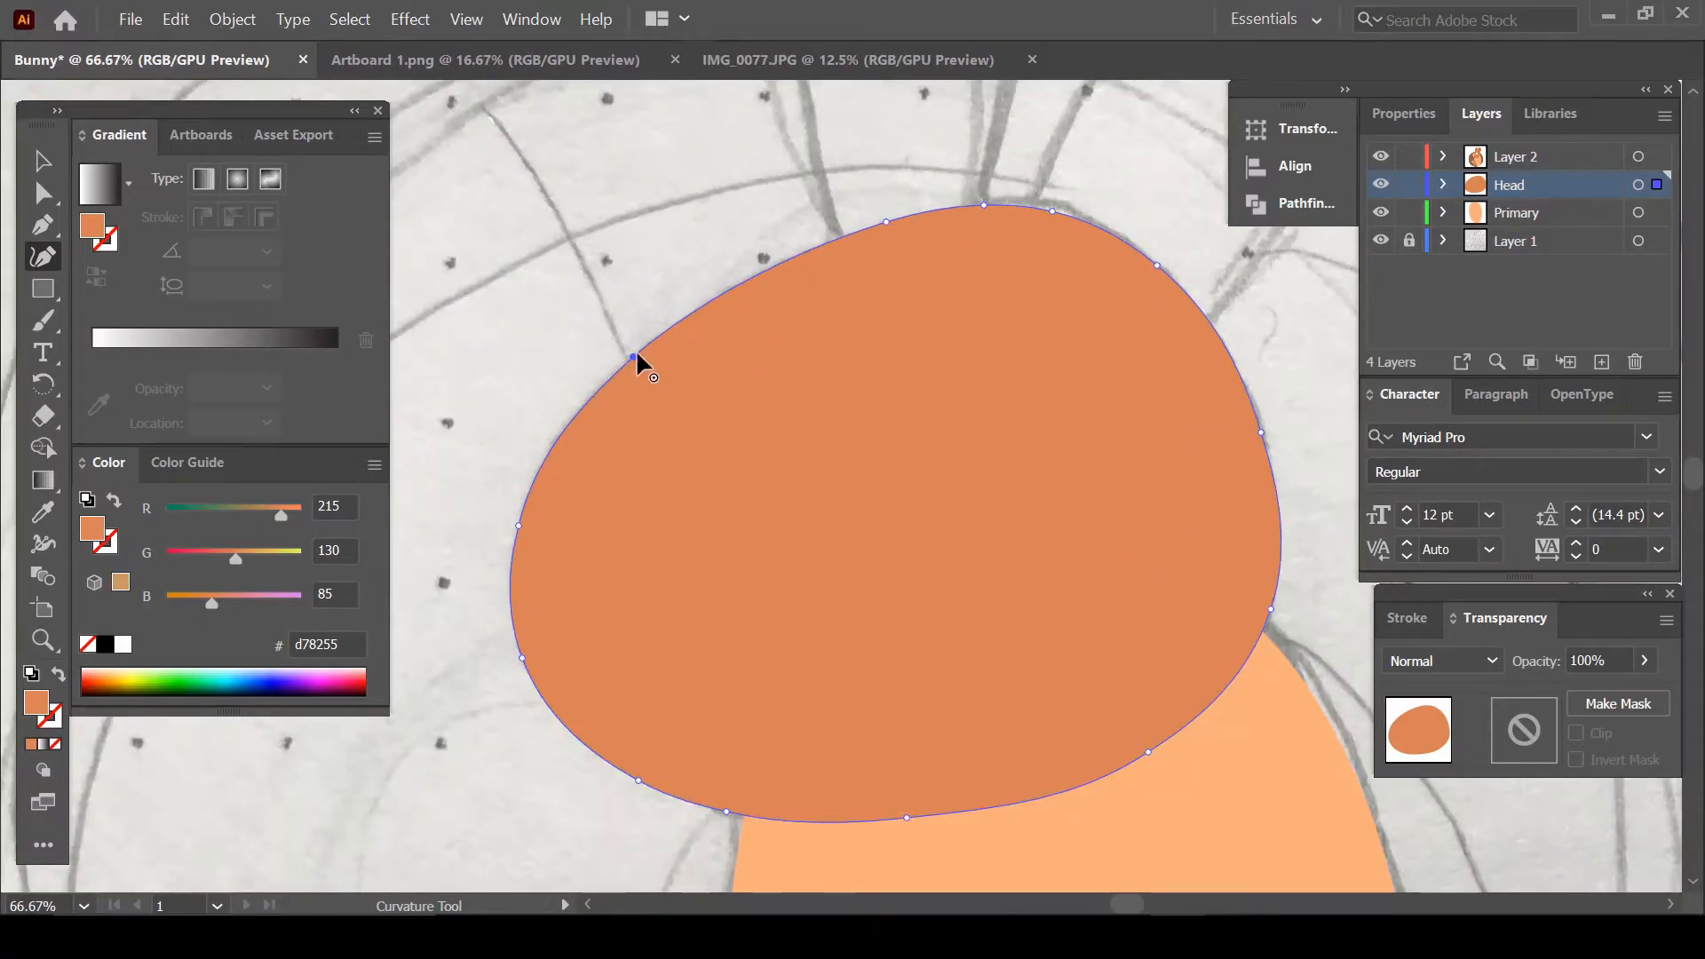
{"action": "left_click_drag", "start_coordinate": [657, 334], "coordinate": [665, 326]}
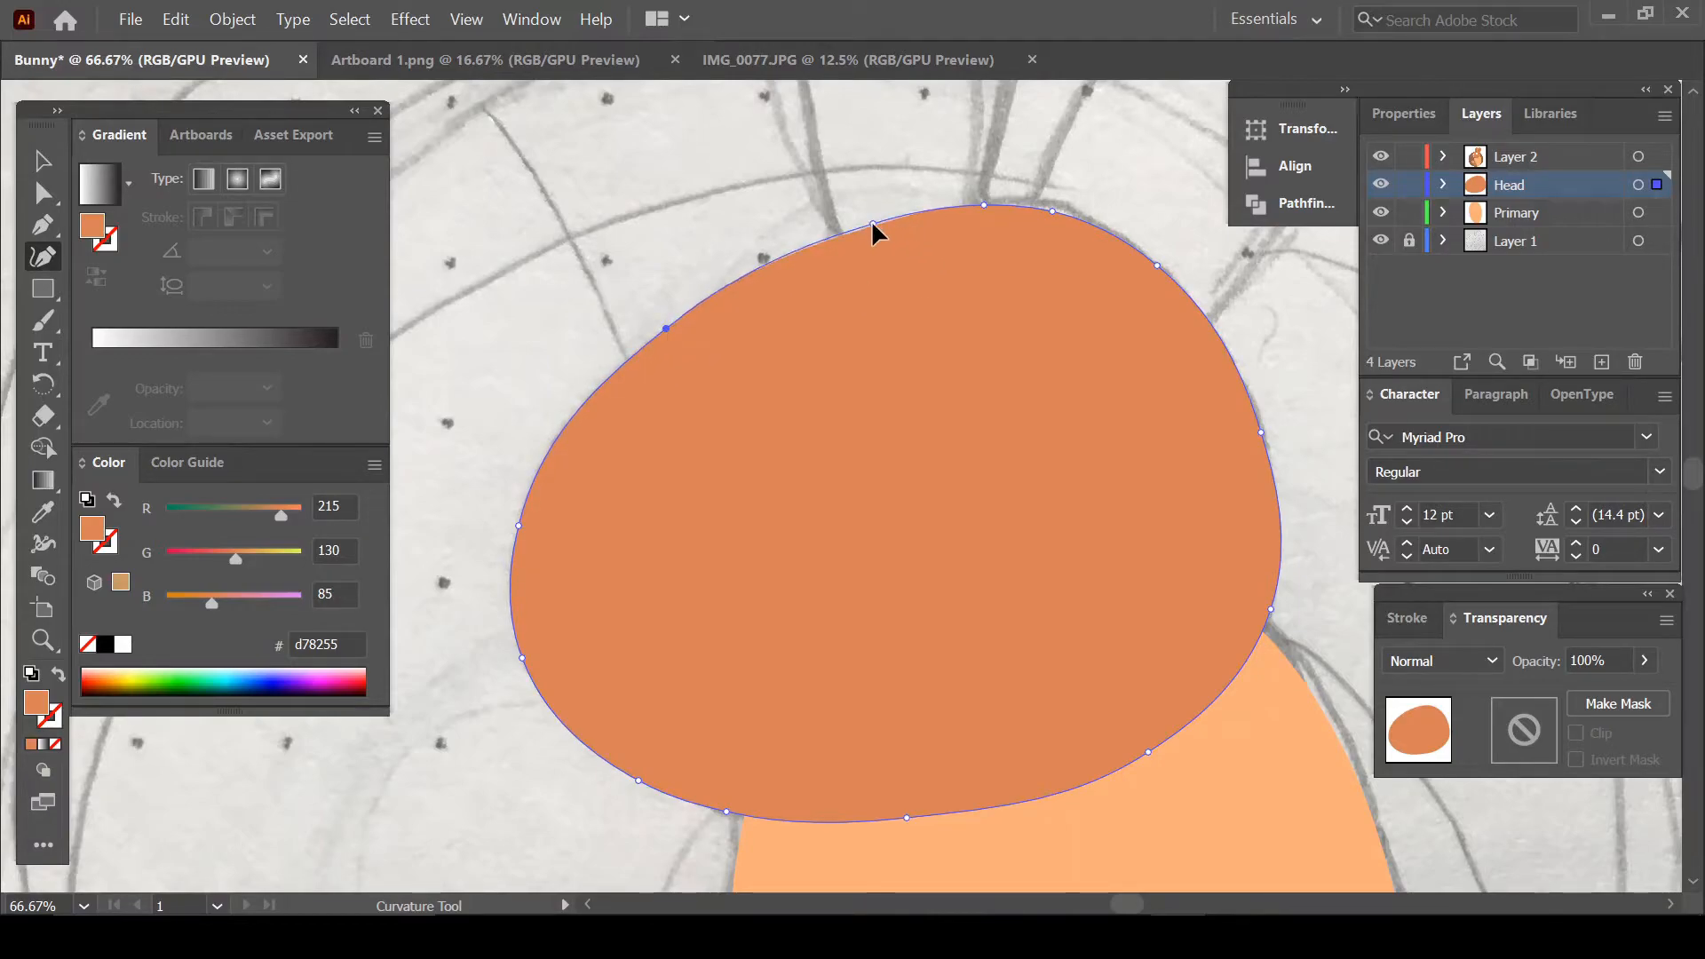
{"action": "scroll", "coordinate": [936, 259], "scroll_direction": "down", "scroll_amount": 1}
{"action": "scroll", "coordinate": [951, 323], "scroll_direction": "down", "scroll_amount": 1}
{"action": "left_click", "coordinate": [41, 160]}
{"action": "left_click", "coordinate": [628, 160]}
{"action": "scroll", "coordinate": [945, 286], "scroll_direction": "down", "scroll_amount": 1}
{"action": "scroll", "coordinate": [977, 302], "scroll_direction": "down", "scroll_amount": 1}
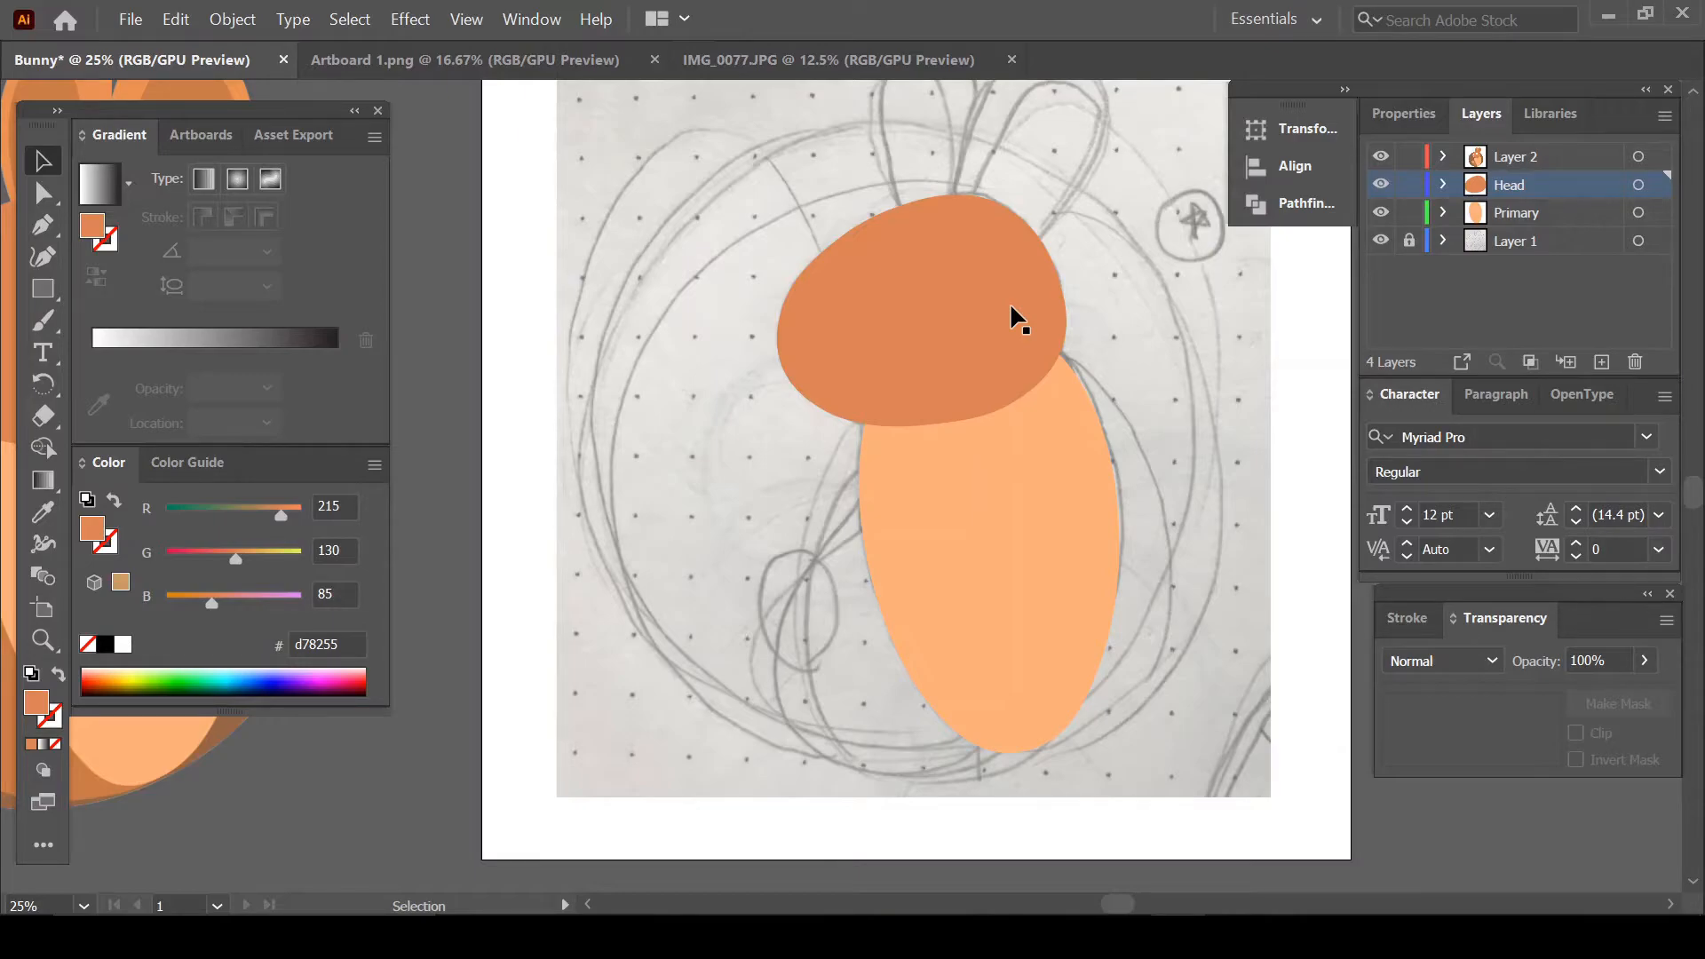
Hide the Head layer and add a new layer named Eye directly above it
{"action": "scroll", "coordinate": [1009, 301], "scroll_direction": "up", "scroll_amount": 1}
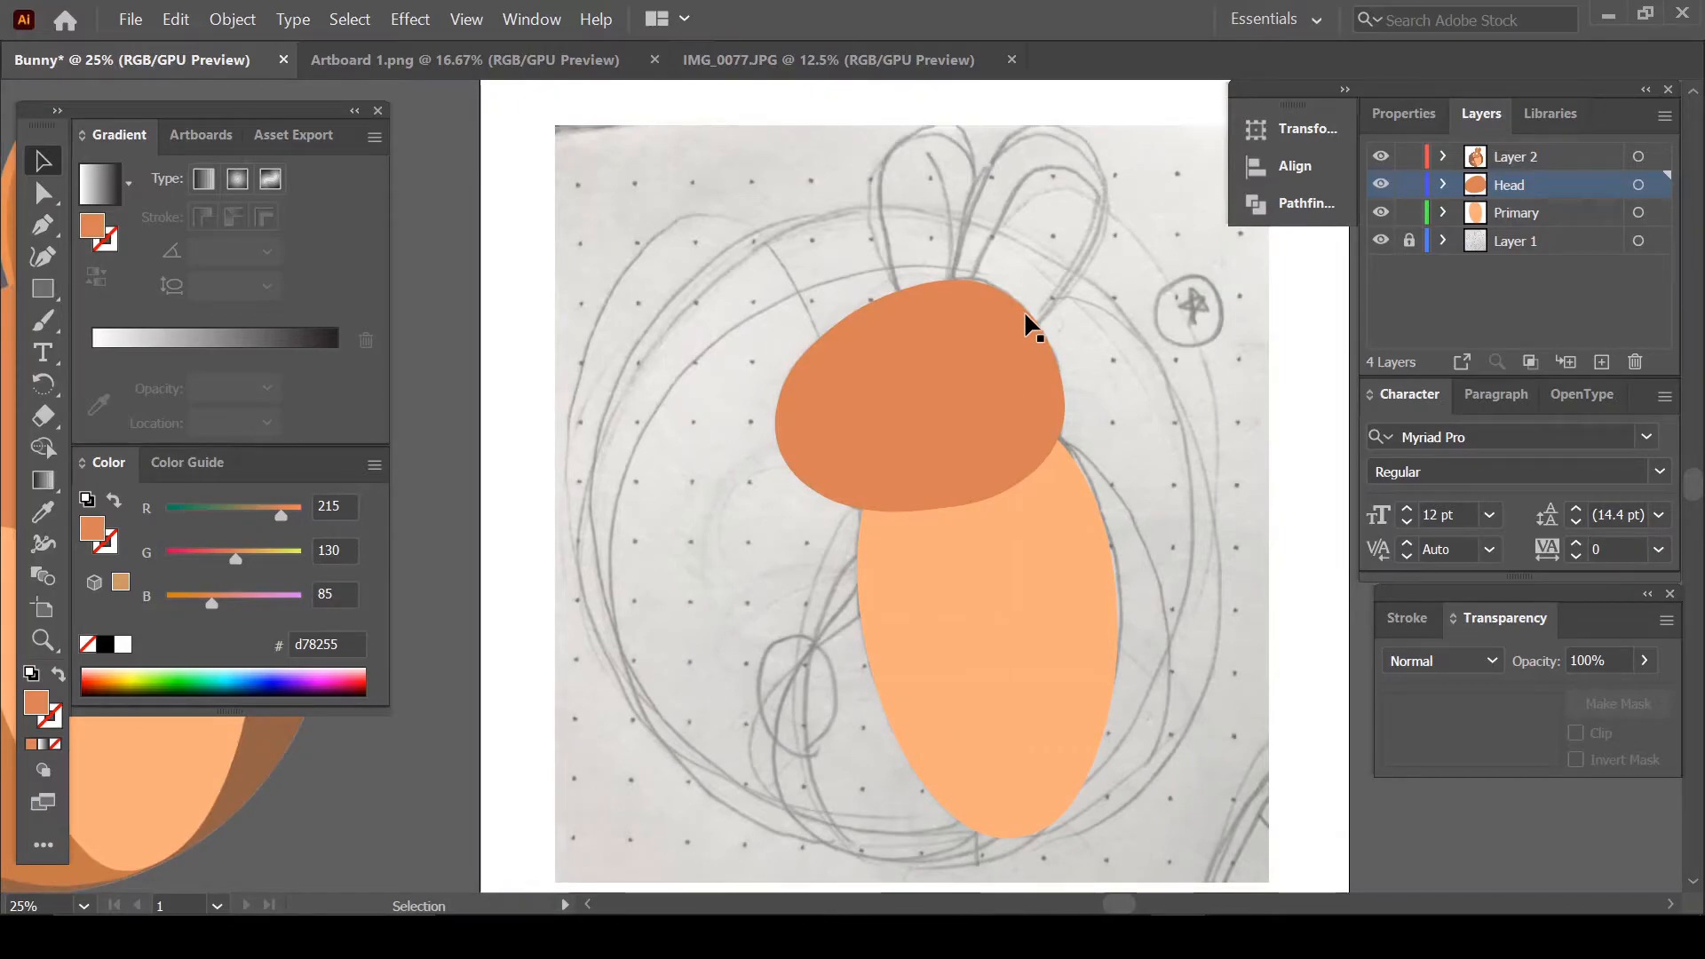
{"action": "left_click", "coordinate": [1380, 184]}
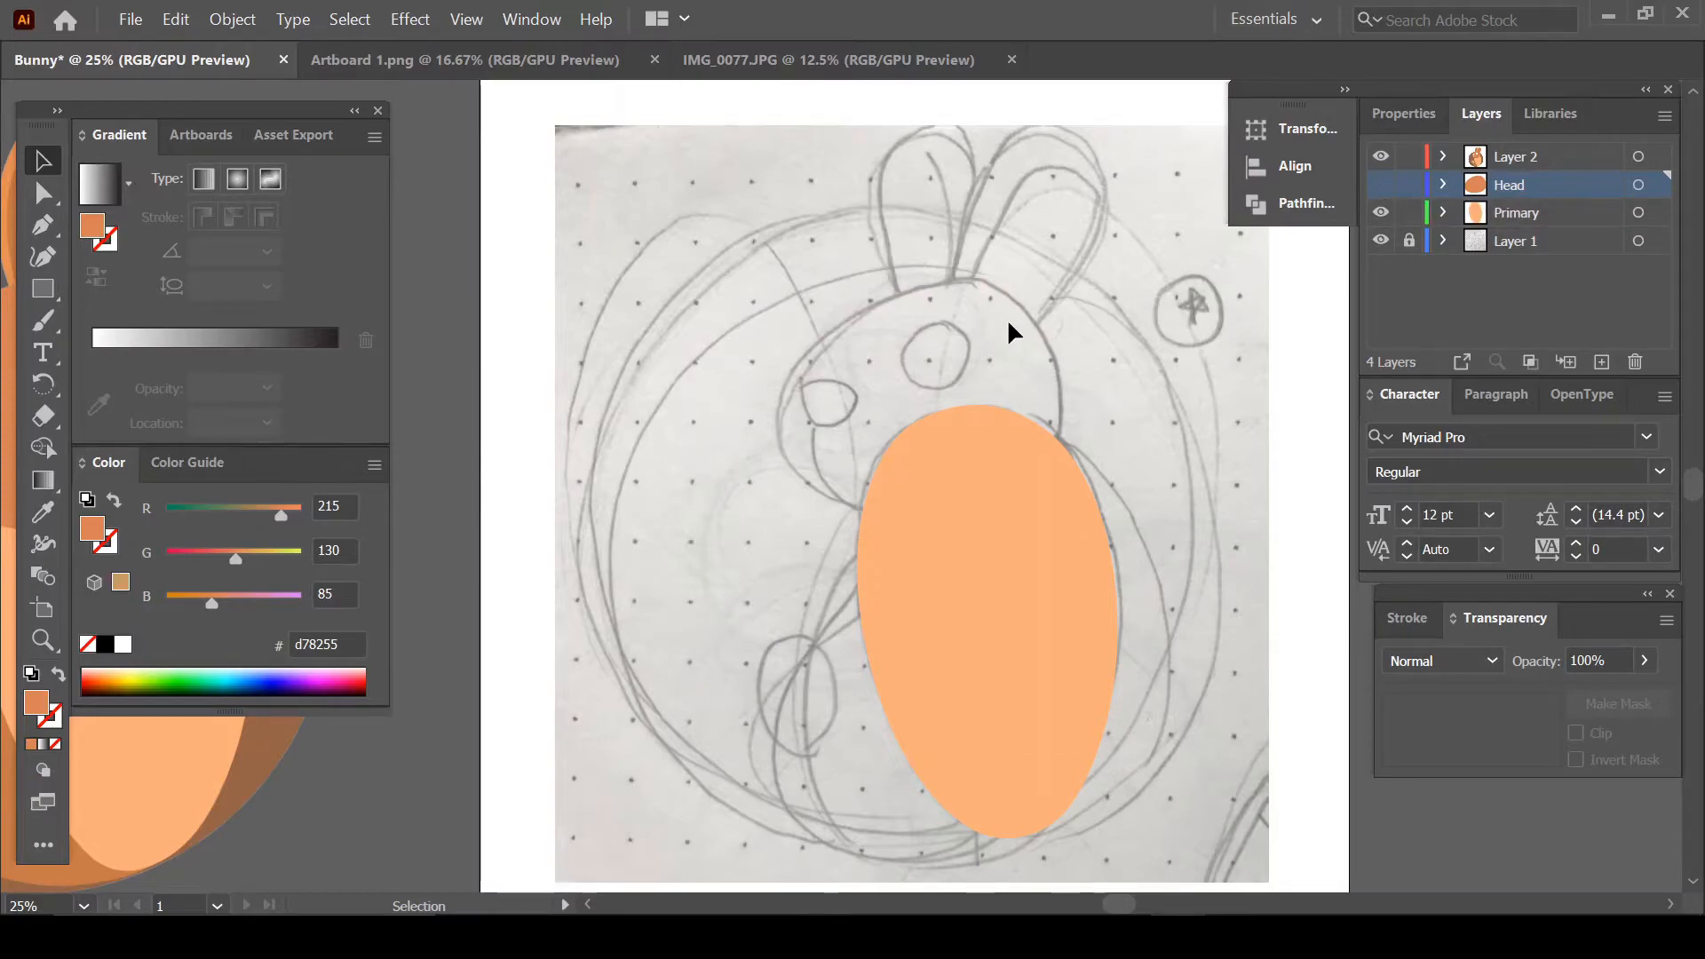
{"action": "scroll", "coordinate": [948, 321], "scroll_direction": "up", "scroll_amount": 1}
{"action": "scroll", "coordinate": [947, 329], "scroll_direction": "up", "scroll_amount": 1}
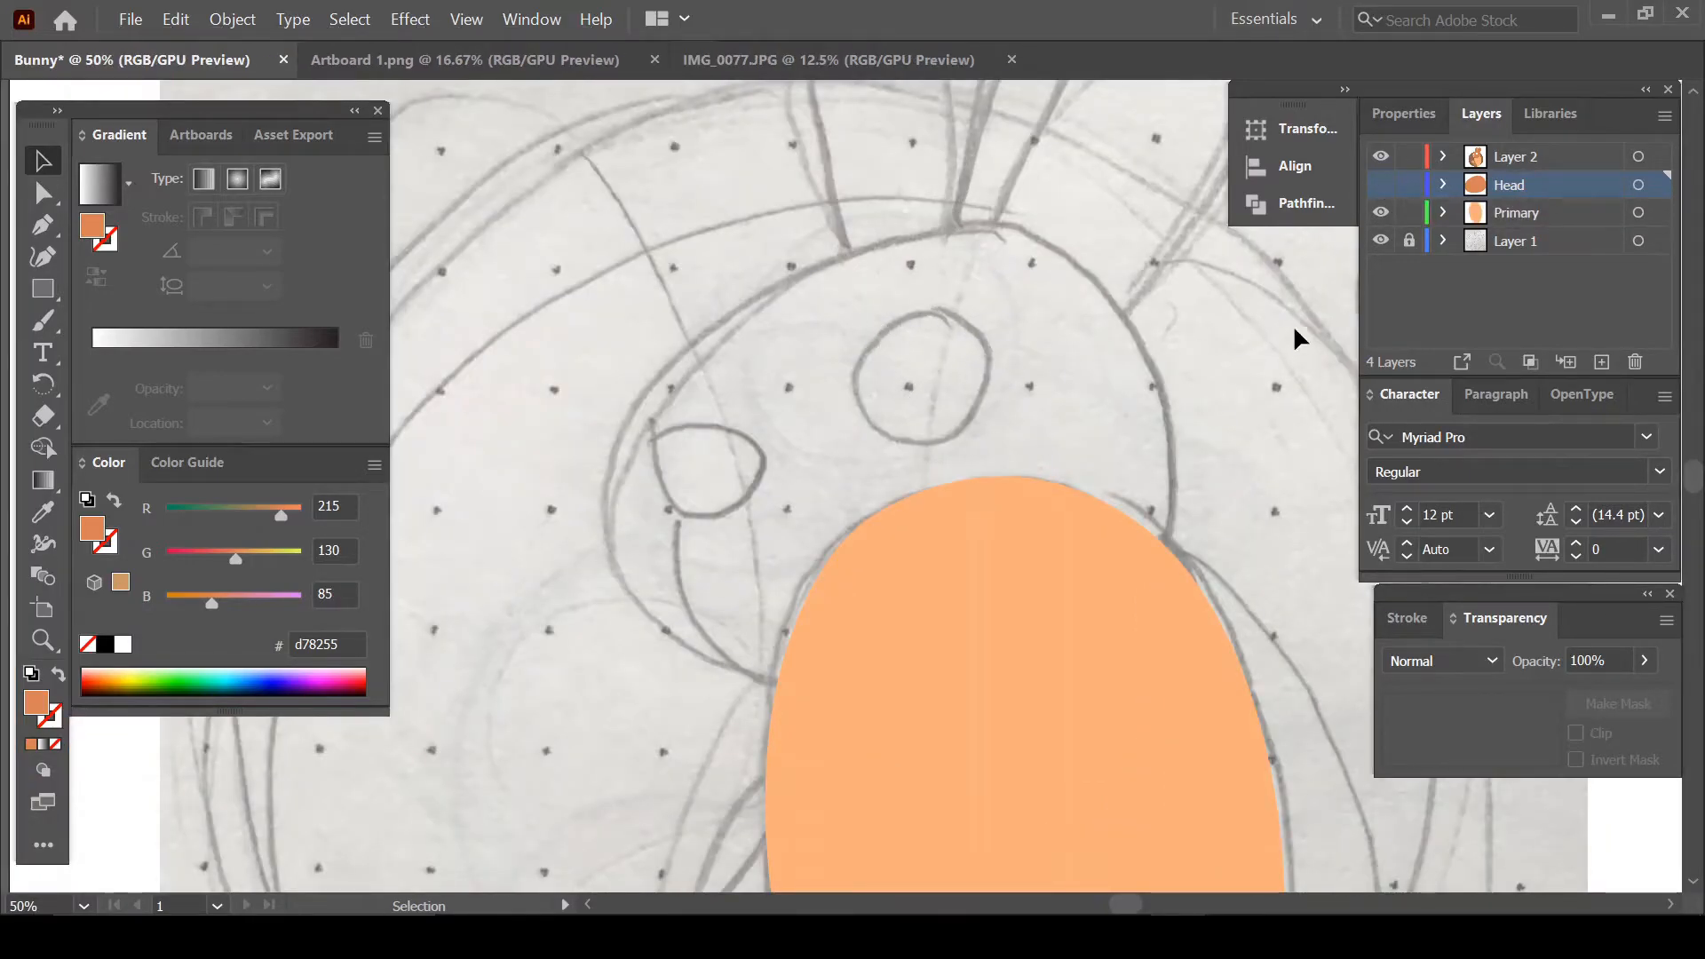
{"action": "left_click", "coordinate": [1602, 362]}
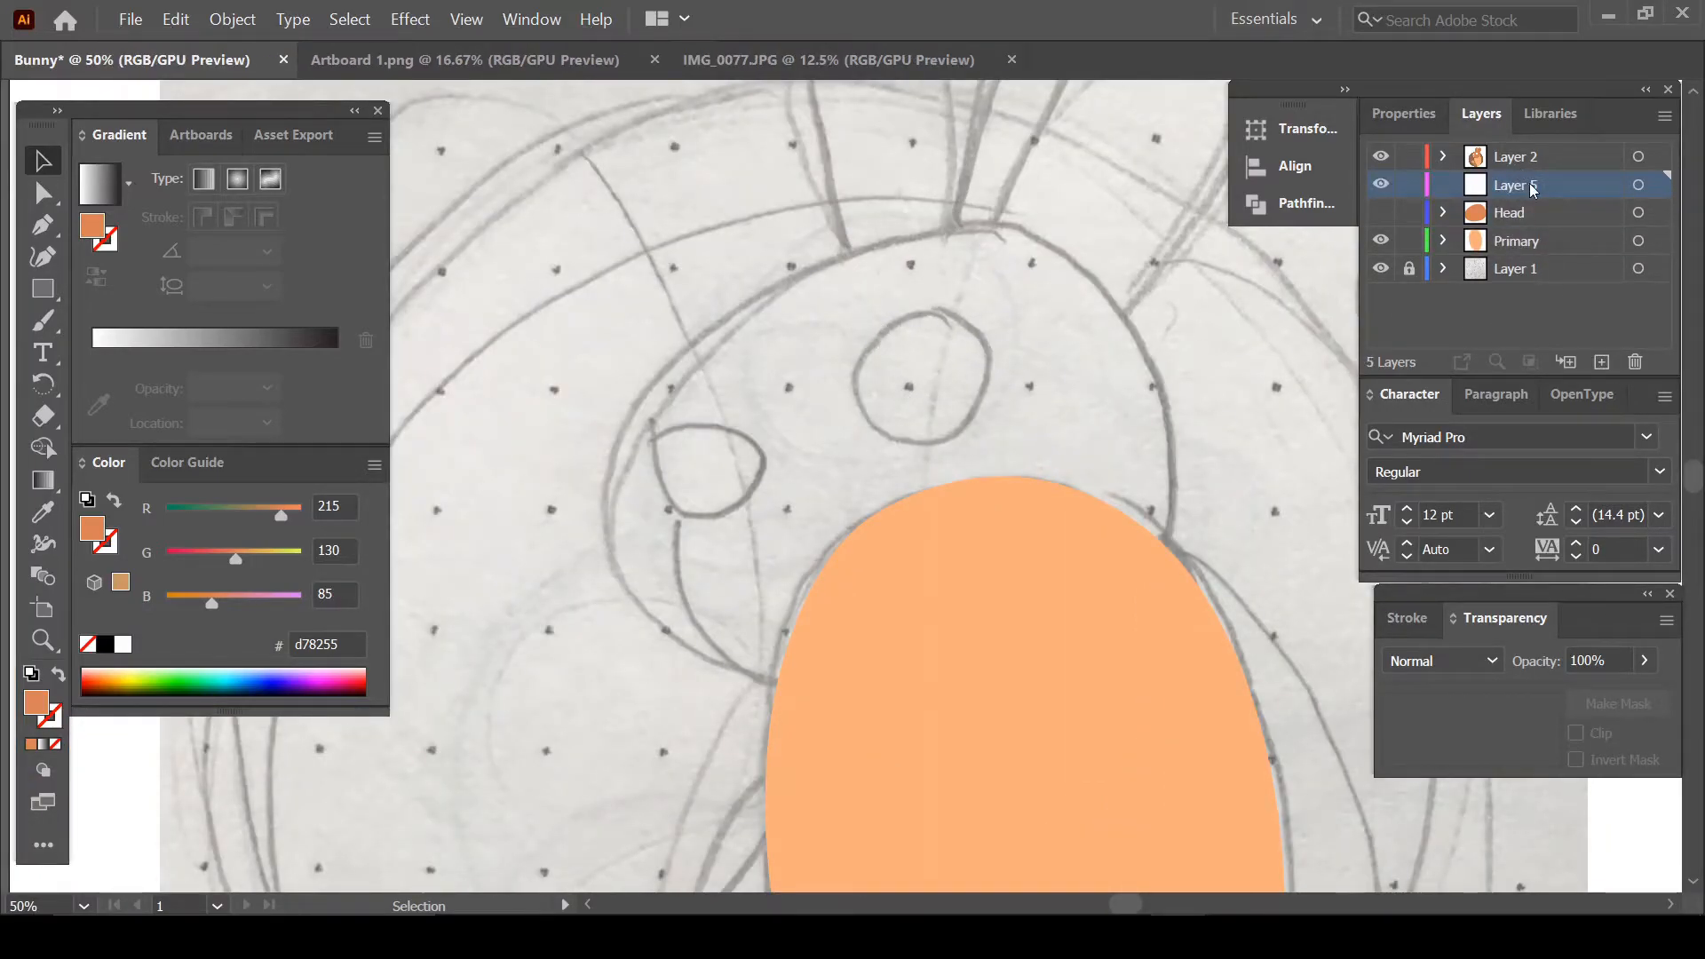
{"action": "double_click", "coordinate": [1531, 186]}
{"action": "type", "text": "Eye"}
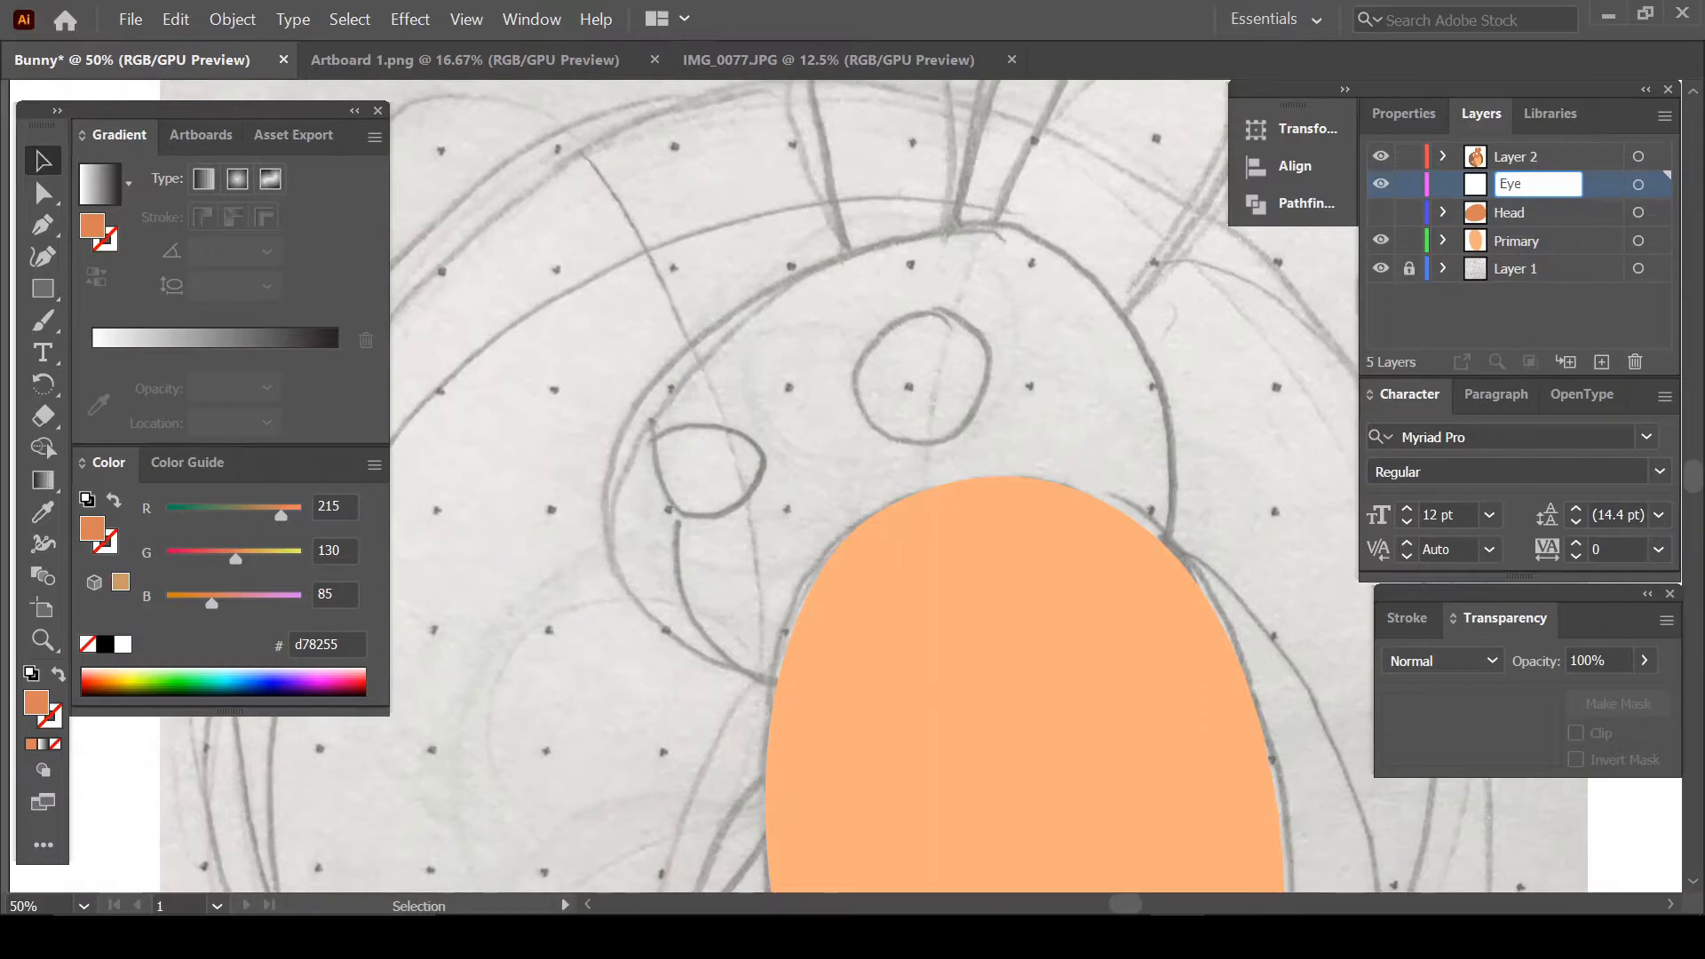
{"action": "key", "text": "Return"}
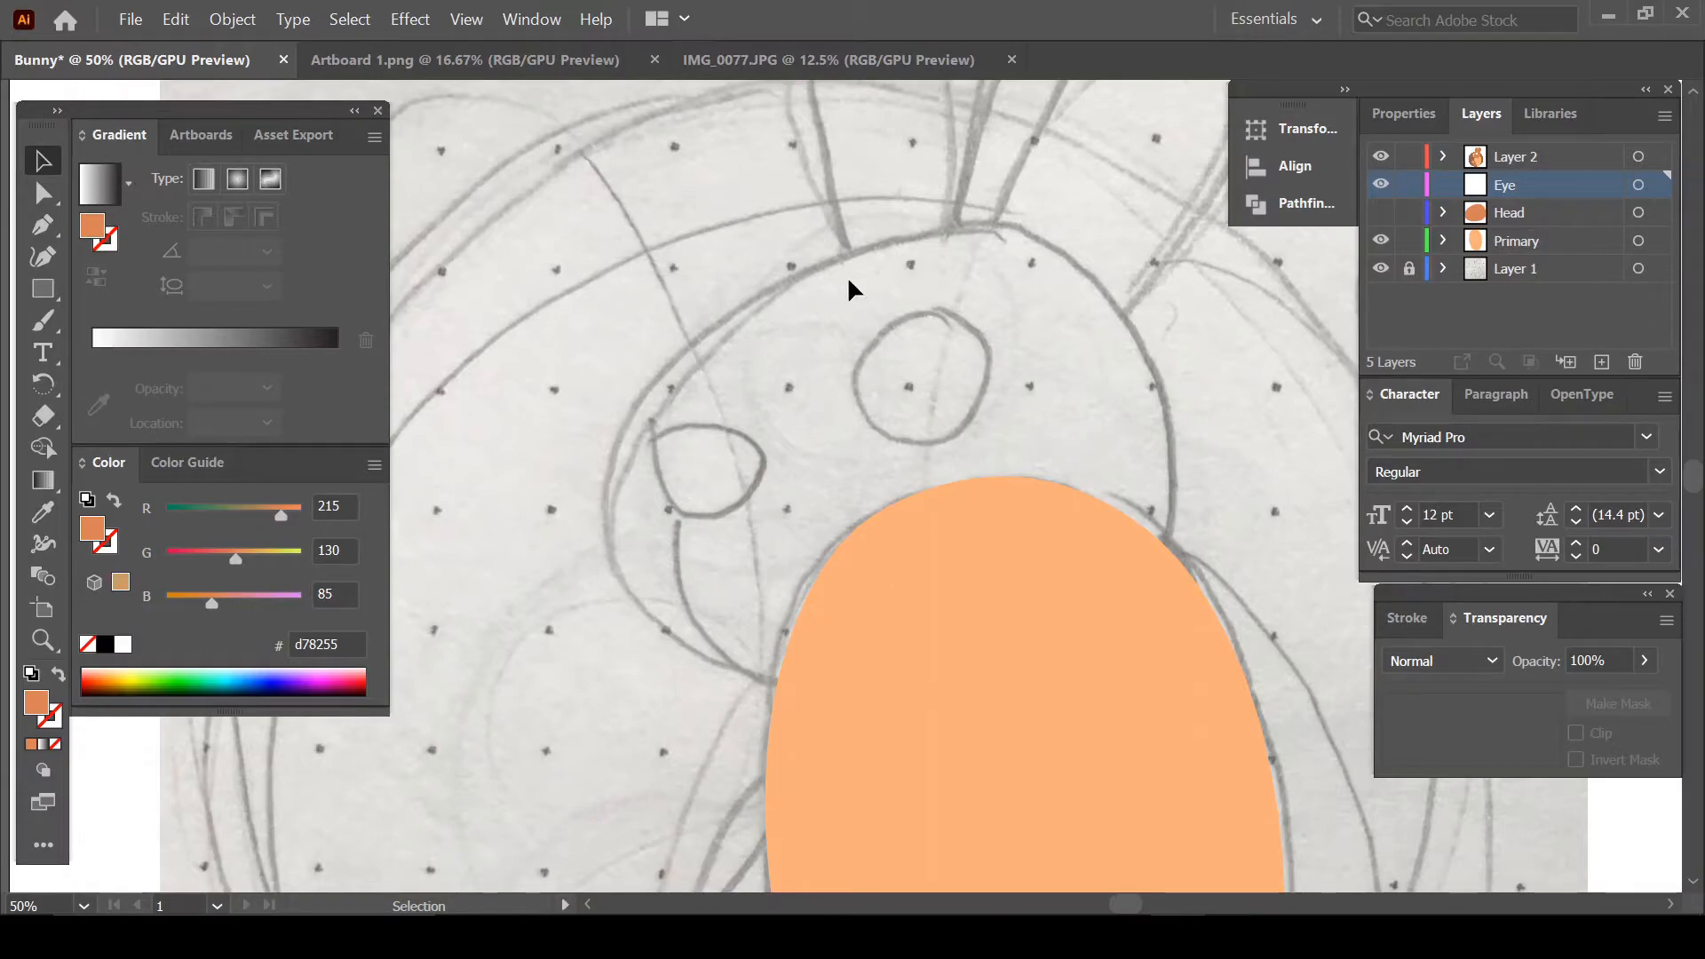
Draw a white circle without a stroke over the sketched eye with the Ellipse tool on the Eye layer
{"action": "left_click", "coordinate": [122, 643]}
{"action": "left_click_drag", "start_coordinate": [45, 281], "coordinate": [135, 312]}
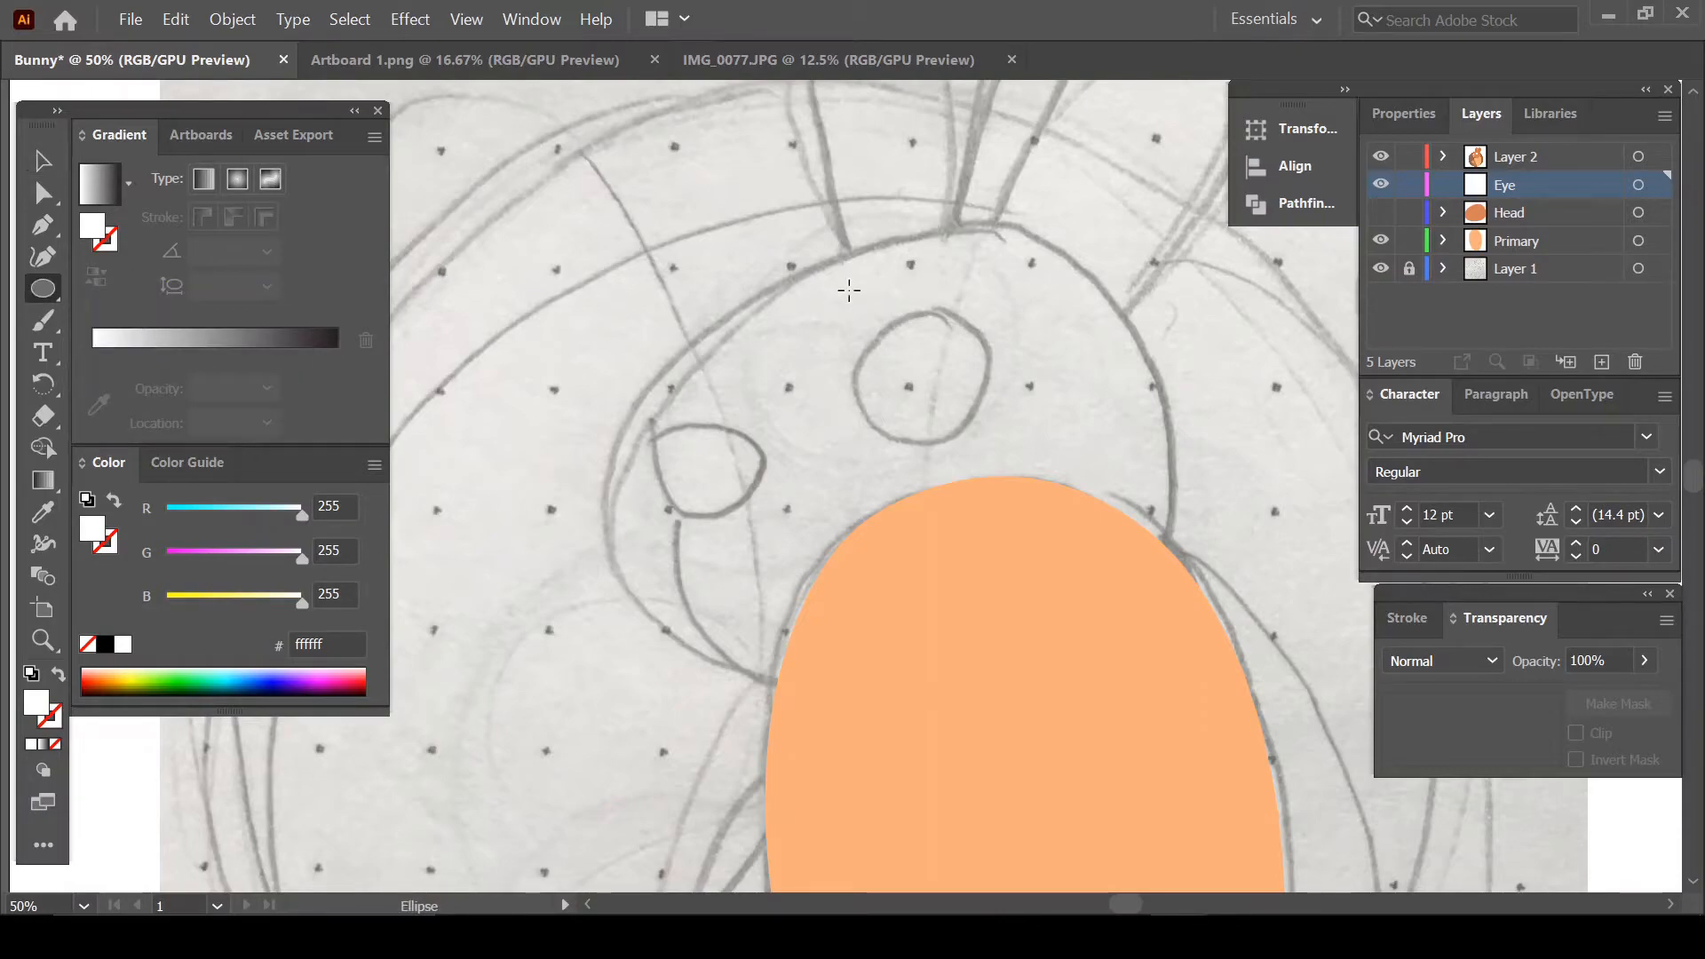
{"action": "mouse_move", "coordinate": [871, 314]}
{"action": "left_mouse_down"}
{"action": "mouse_move", "coordinate": [978, 449]}
{"action": "mouse_move", "coordinate": [960, 442]}
{"action": "mouse_move", "coordinate": [951, 408]}
{"action": "mouse_move", "coordinate": [998, 350]}
{"action": "mouse_move", "coordinate": [982, 430]}
{"action": "mouse_move", "coordinate": [1024, 396]}
{"action": "left_mouse_up"}
{"action": "left_click_drag", "start_coordinate": [1014, 401], "coordinate": [985, 431]}
{"action": "left_click_drag", "start_coordinate": [995, 422], "coordinate": [996, 429]}
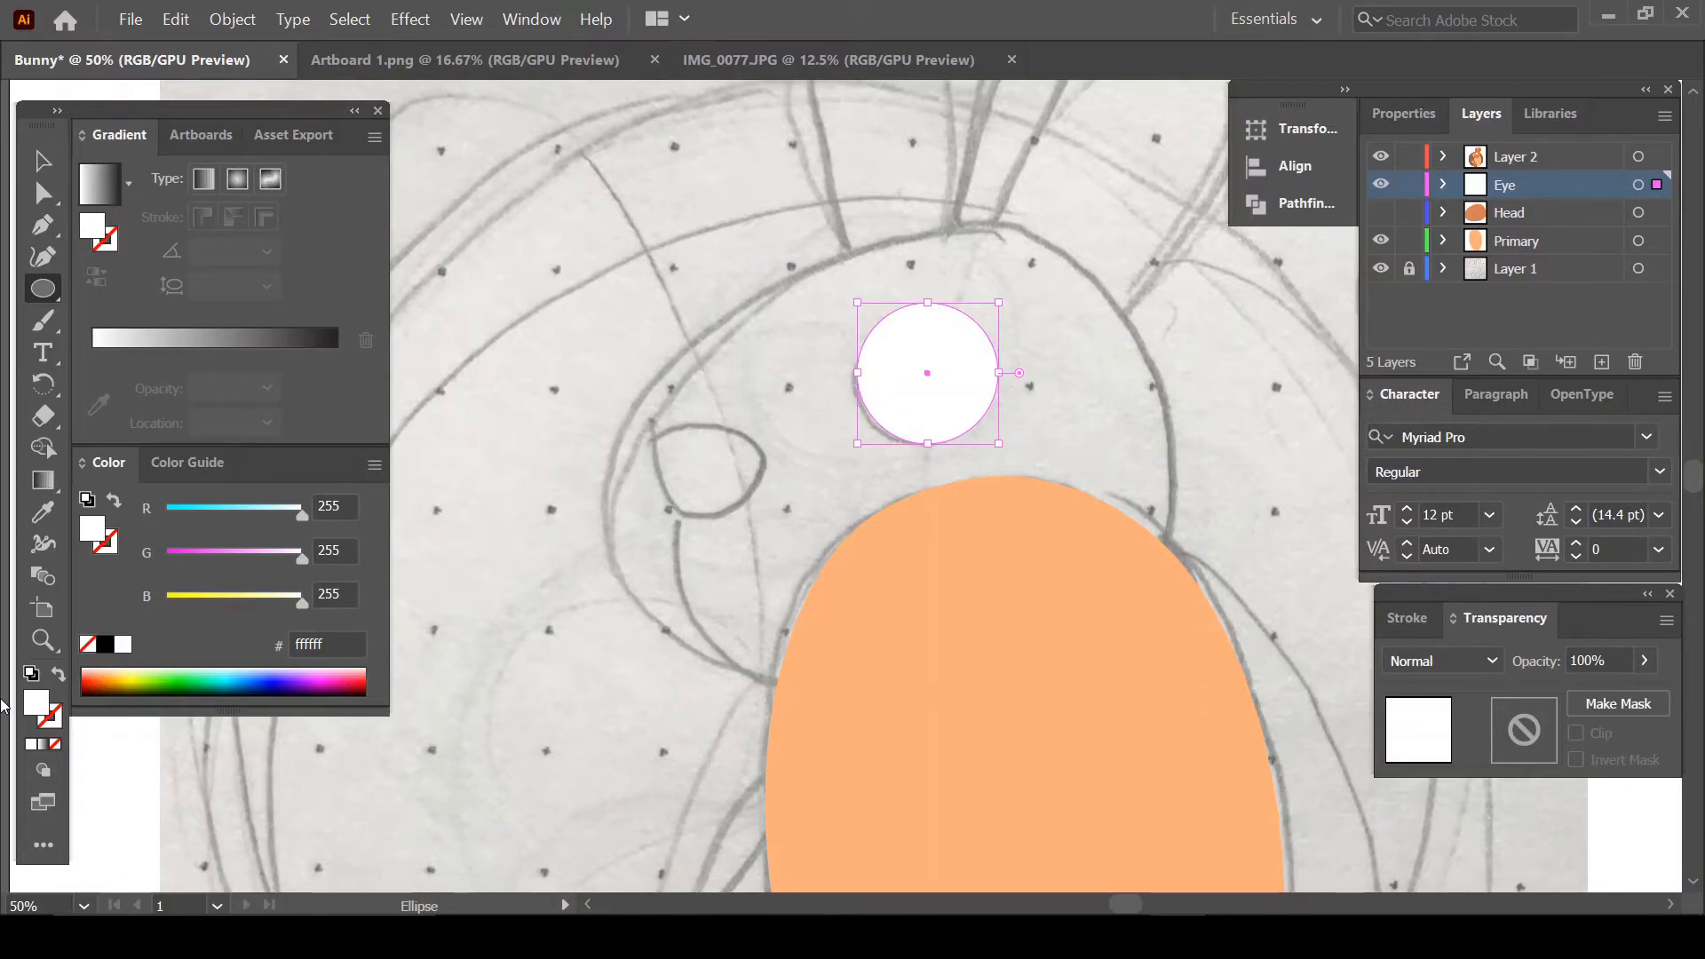
Shift the white circle to centre it on the sketched eye and check it against the Head layer, leaving that layer hidden
{"action": "left_click", "coordinate": [57, 677]}
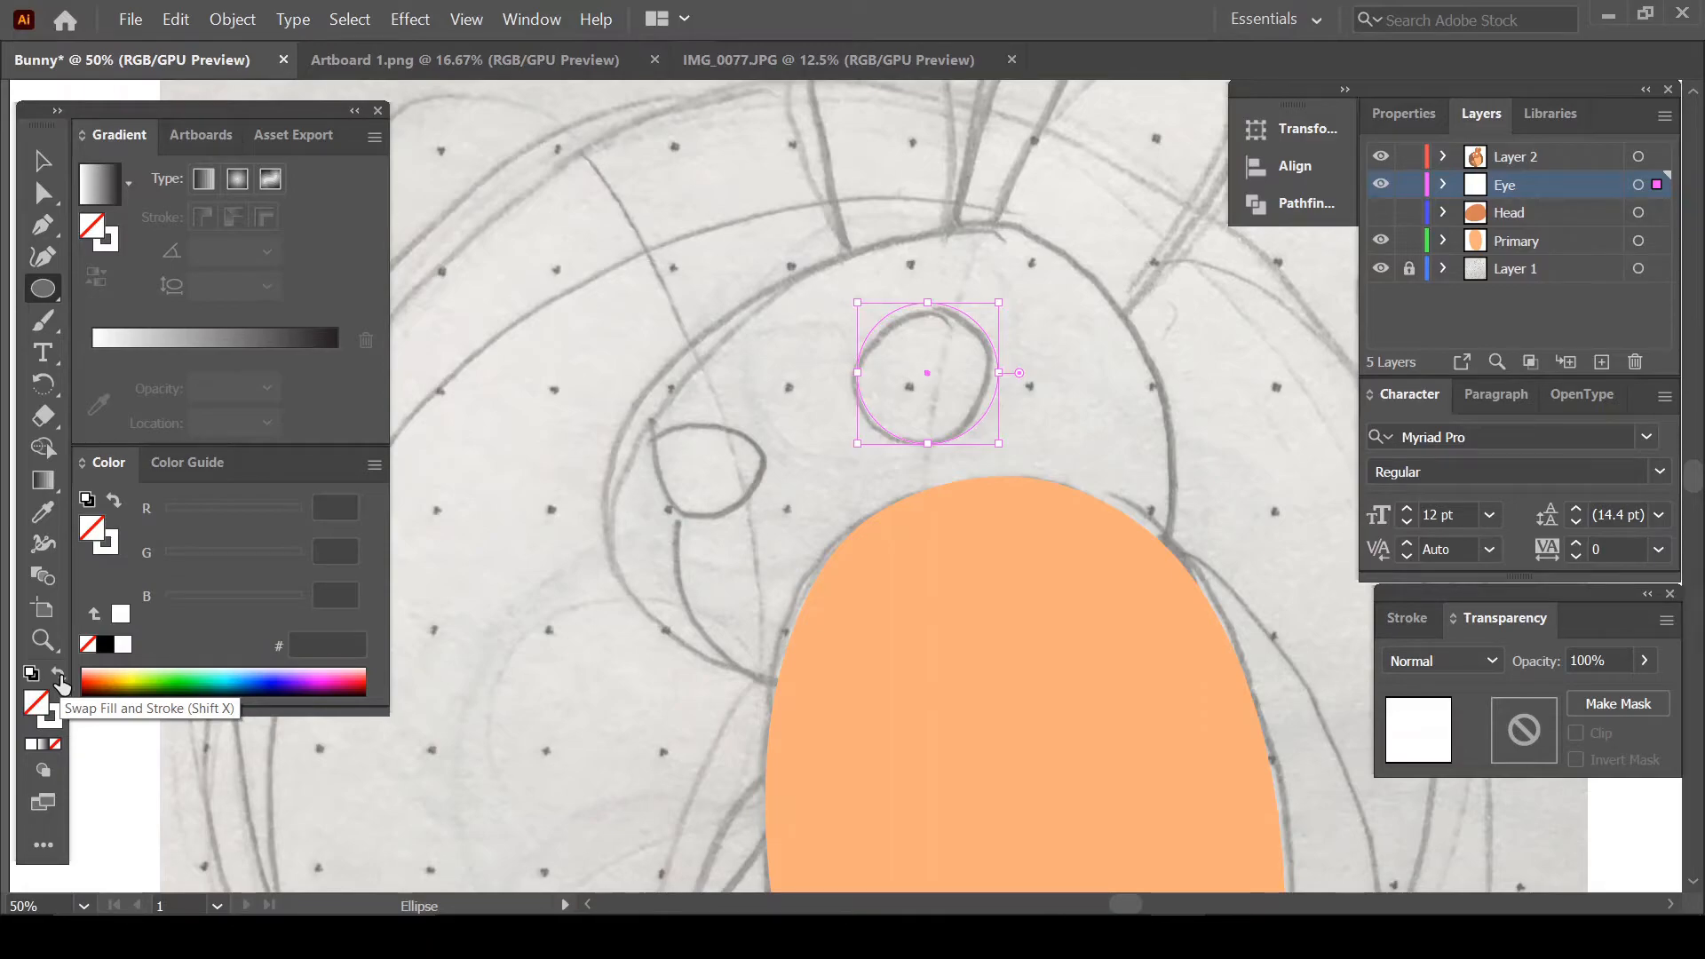
{"action": "left_click", "coordinate": [58, 679]}
{"action": "key", "text": "v"}
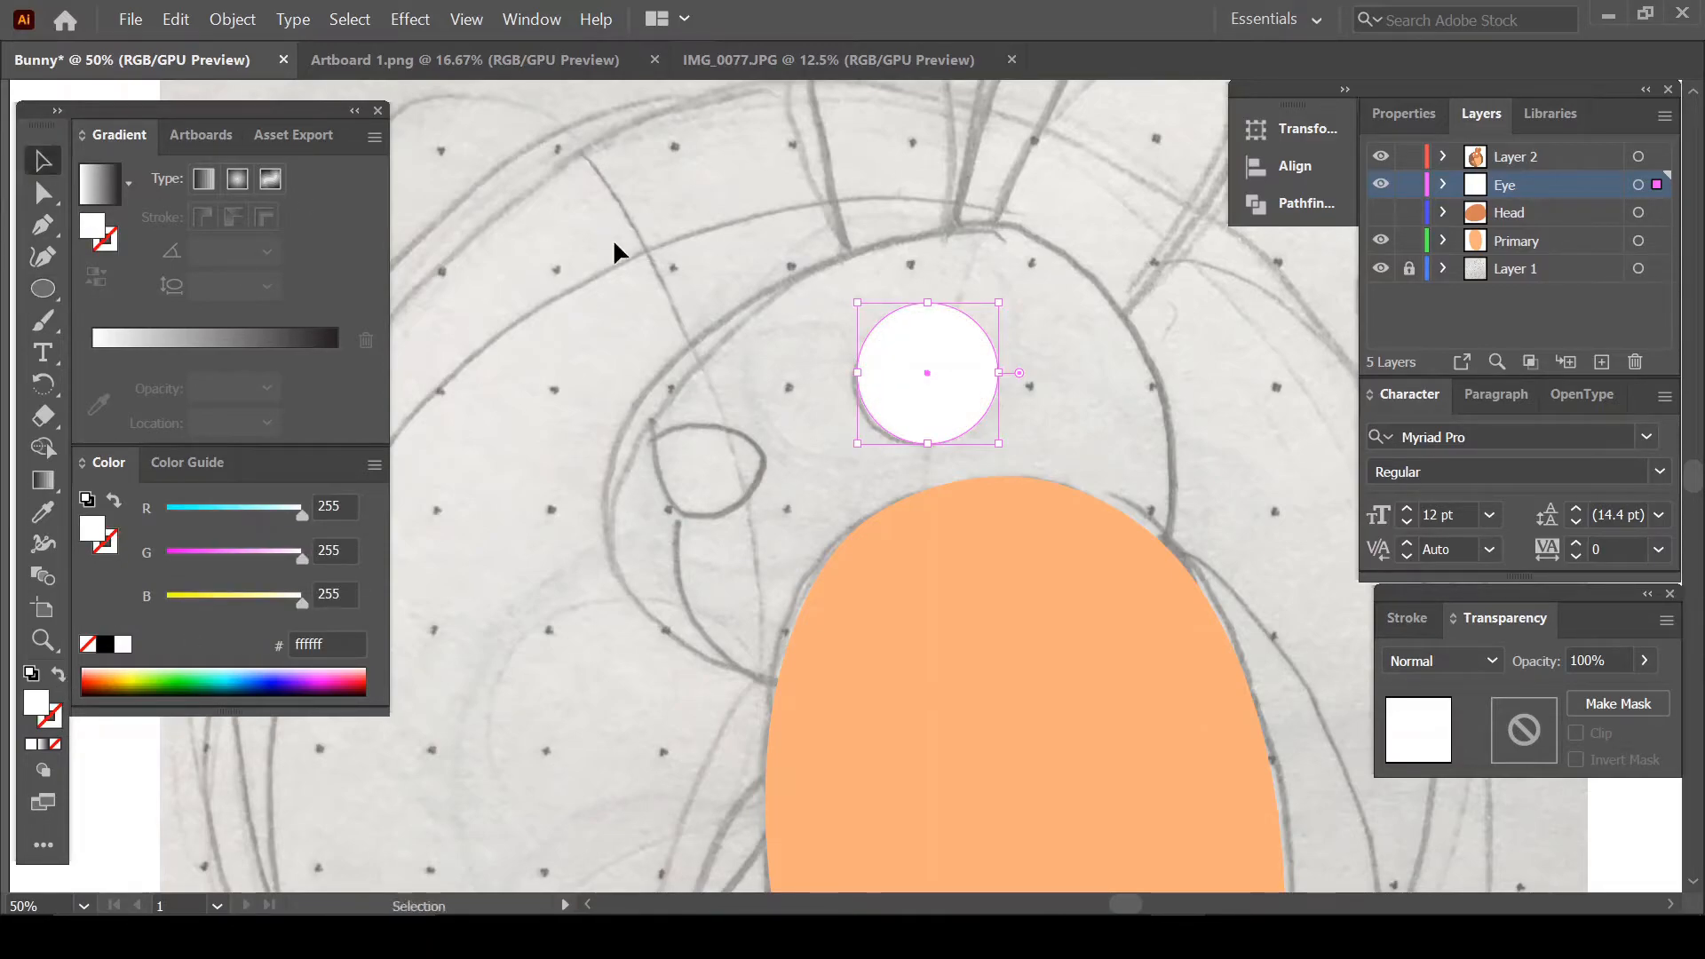
{"action": "left_click_drag", "start_coordinate": [956, 378], "coordinate": [920, 387]}
{"action": "left_click", "coordinate": [1075, 332]}
{"action": "left_click", "coordinate": [1062, 330]}
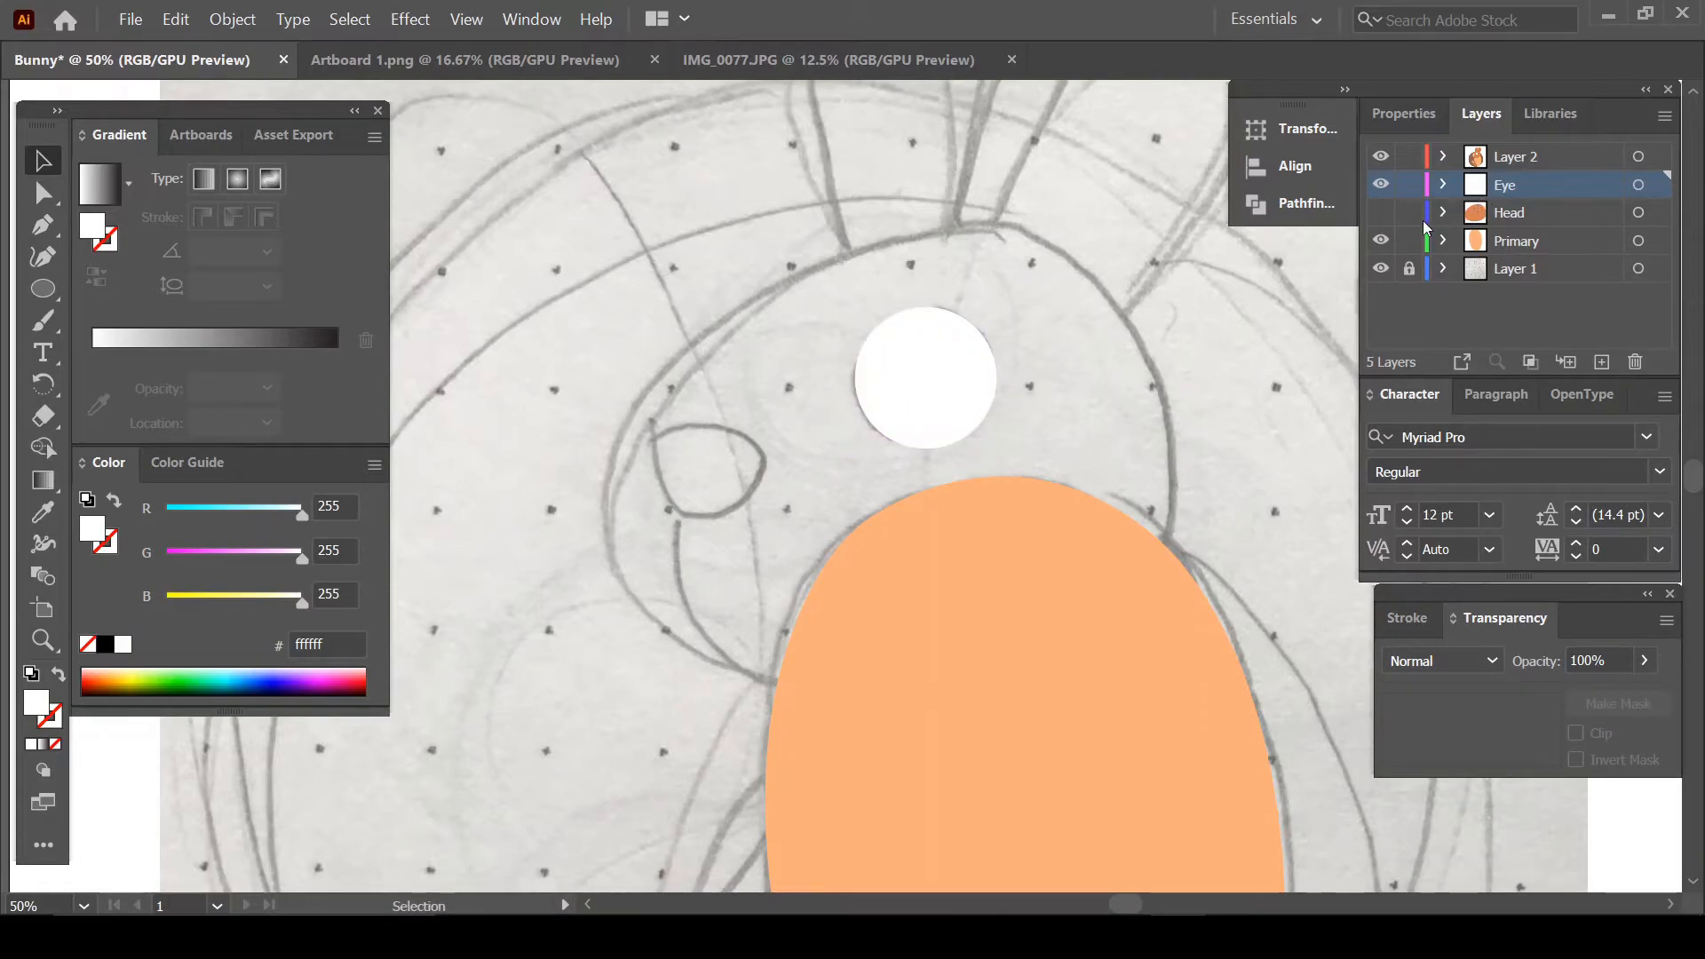
{"action": "left_click", "coordinate": [1380, 217]}
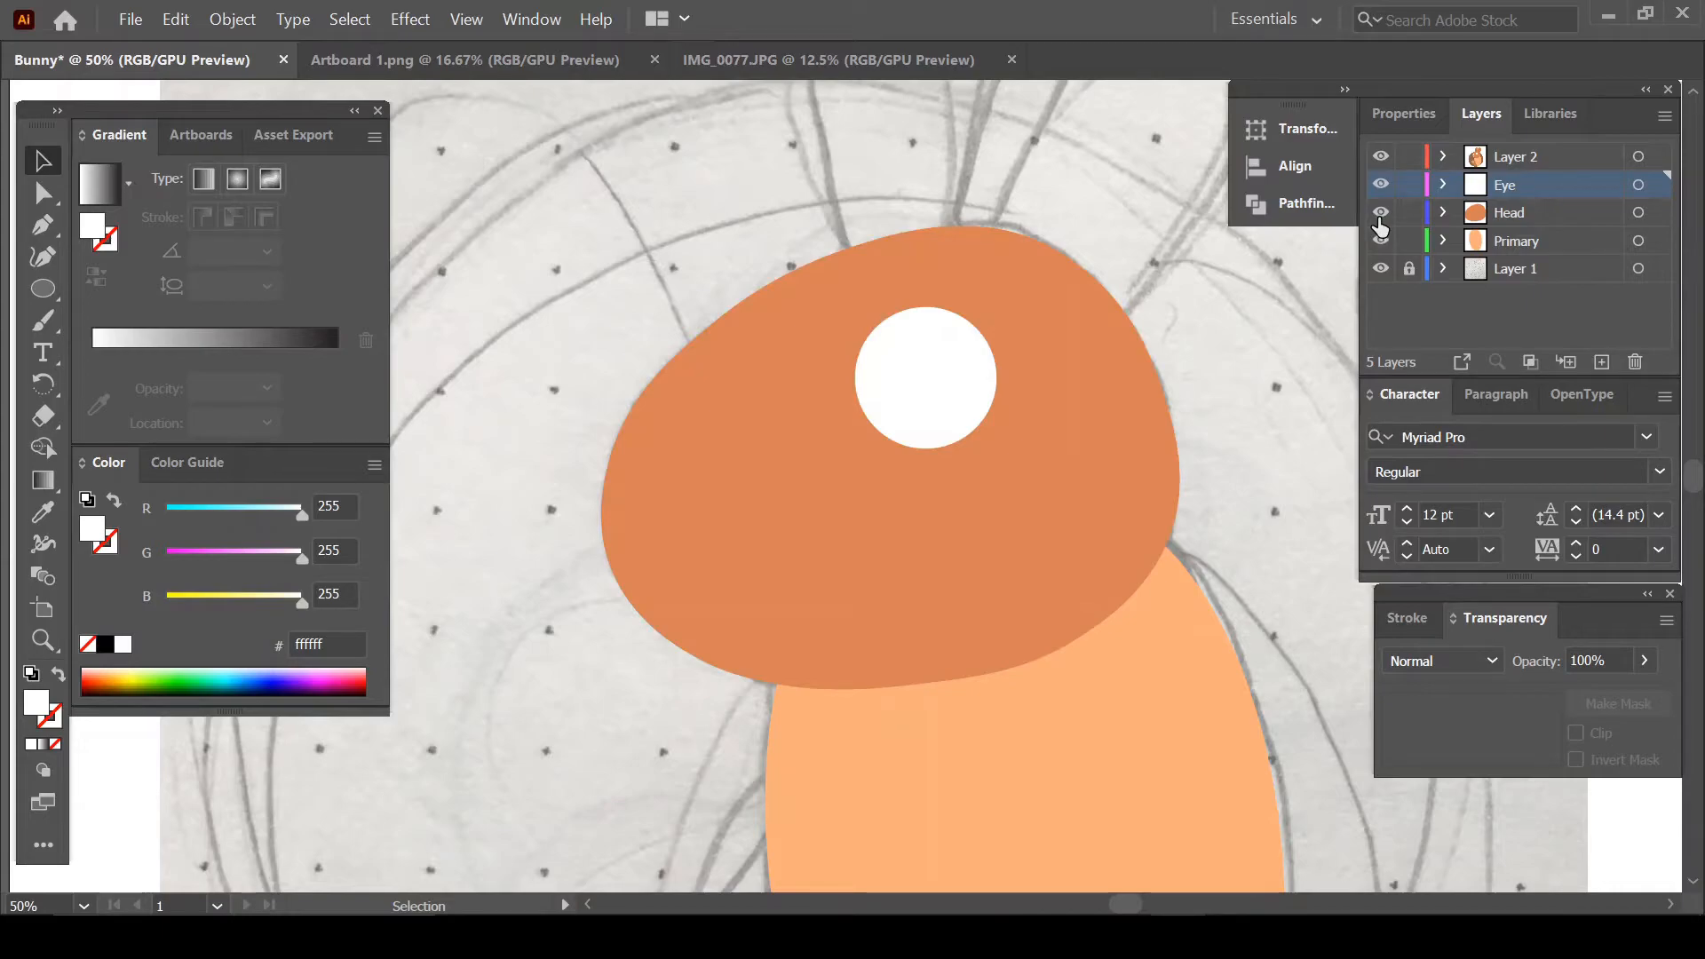
{"action": "left_click", "coordinate": [1380, 212]}
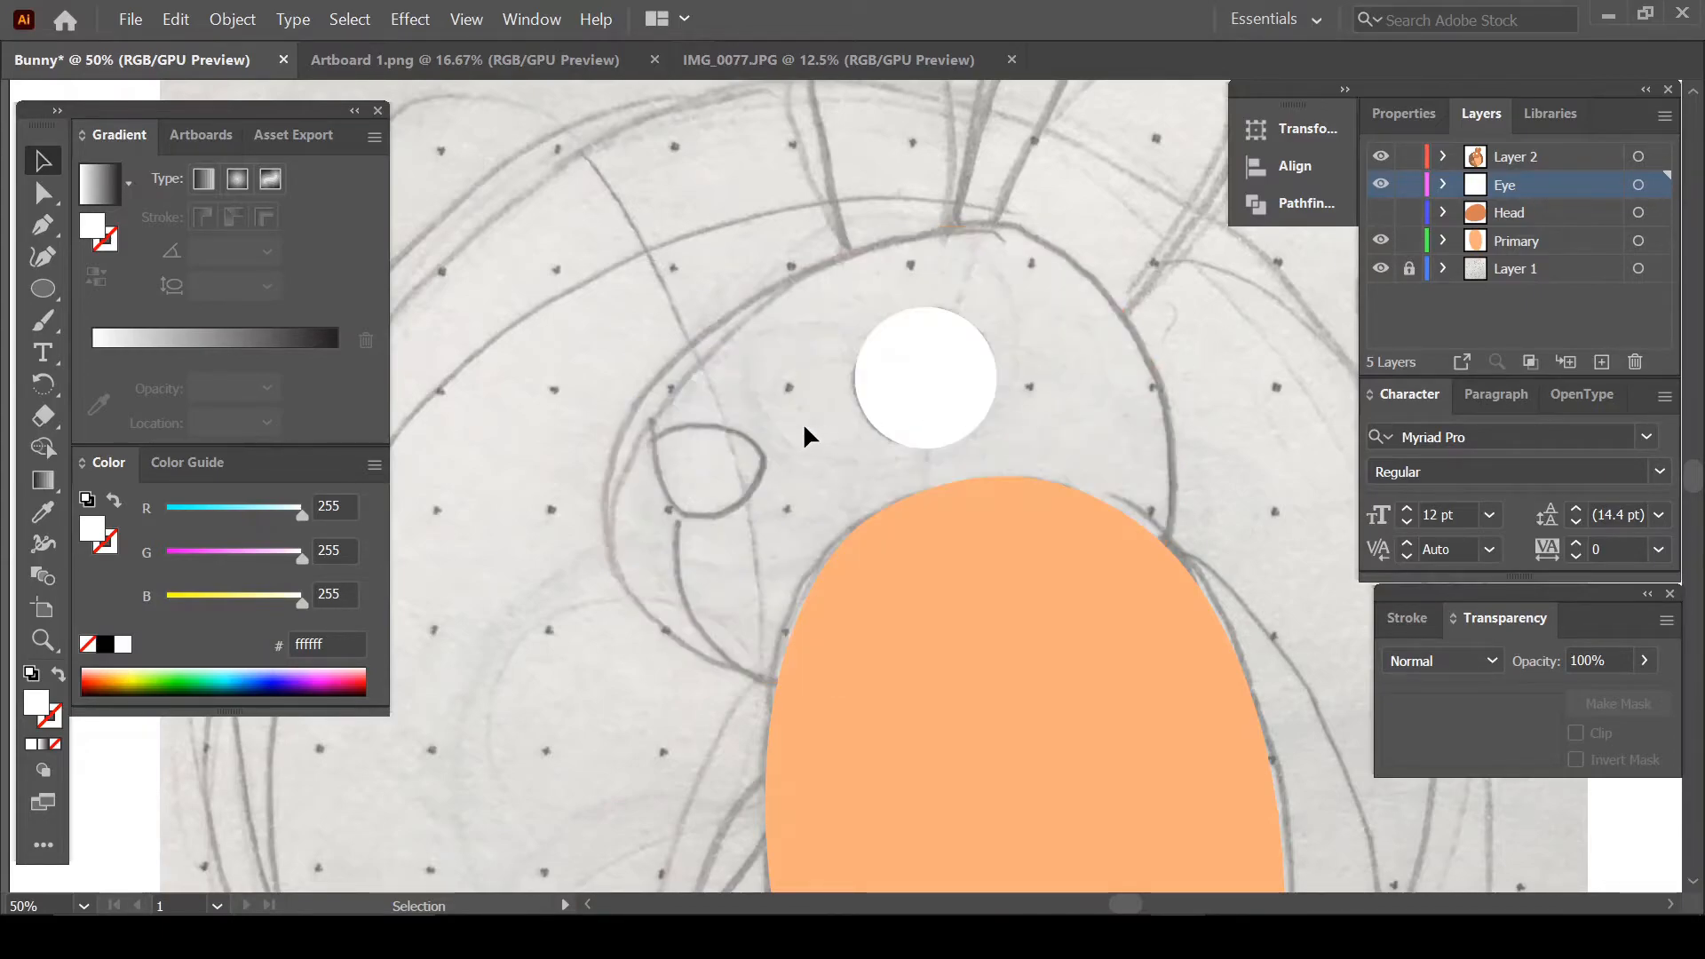
Add a new layer directly above Eye and rename it Nose
{"action": "scroll", "coordinate": [817, 421], "scroll_direction": "down", "scroll_amount": 1}
{"action": "scroll", "coordinate": [748, 432], "scroll_direction": "up", "scroll_amount": 1}
{"action": "left_click", "coordinate": [1602, 361]}
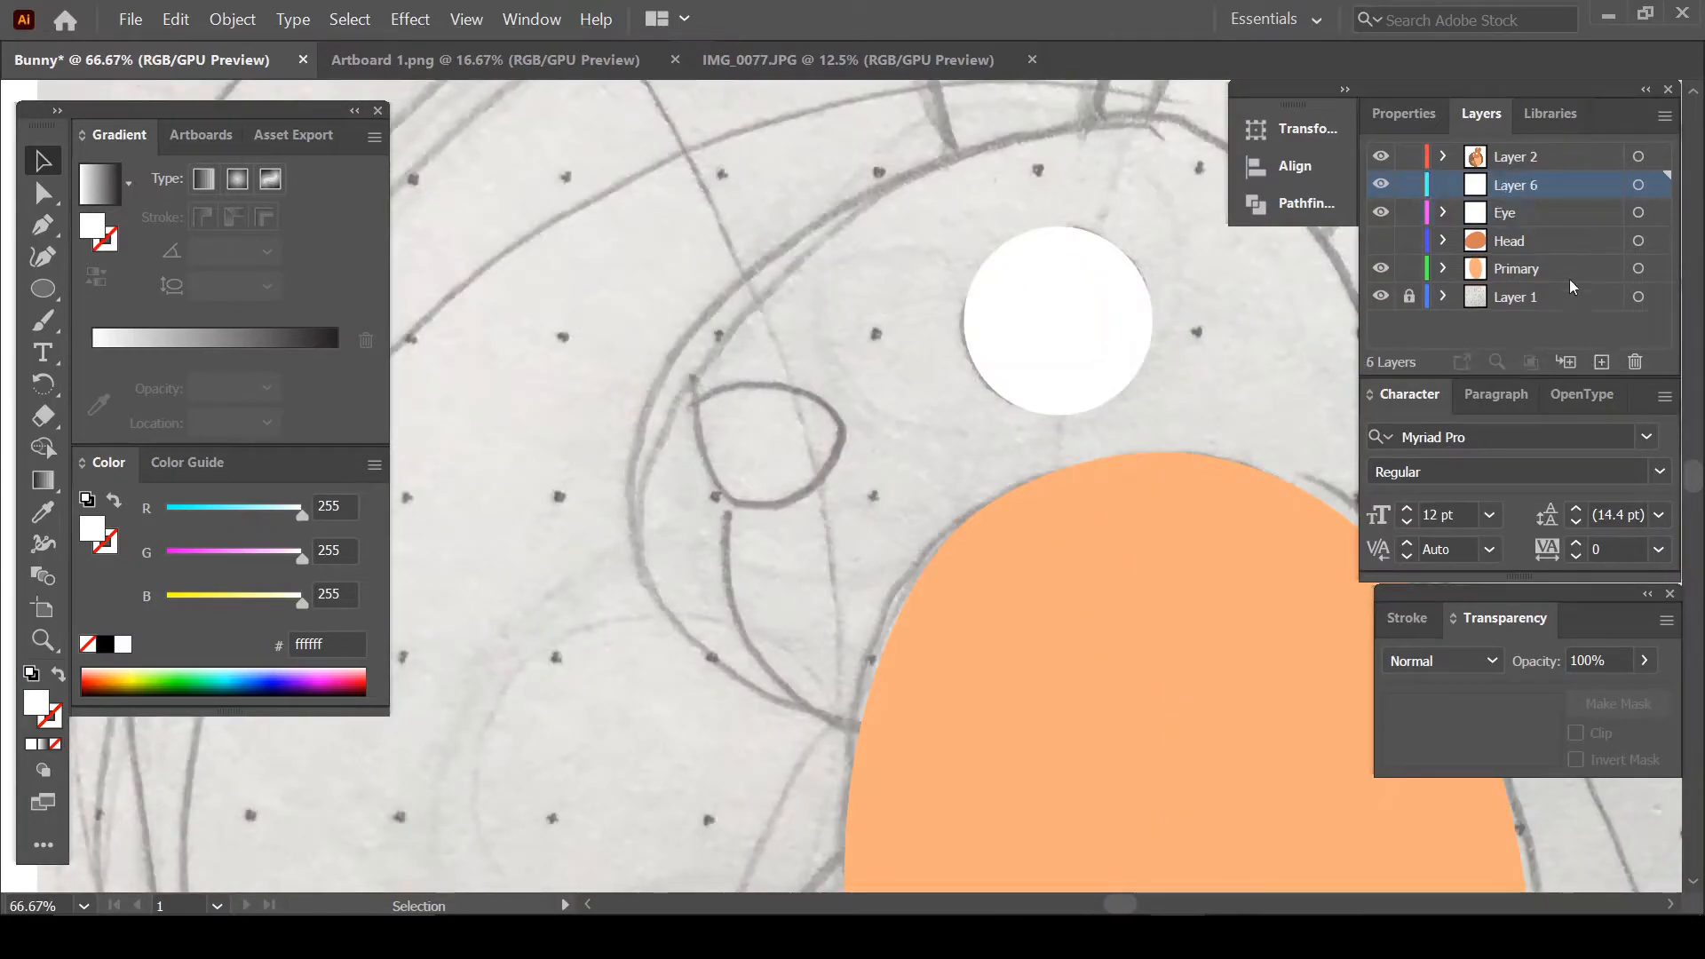
{"action": "double_click", "coordinate": [1521, 186]}
{"action": "type", "text": "Nose"}
{"action": "key", "text": "Return"}
Trace the sketched nose as a closed white shape on the Nose layer with the Curvature tool and deselect it
{"action": "left_click", "coordinate": [42, 256]}
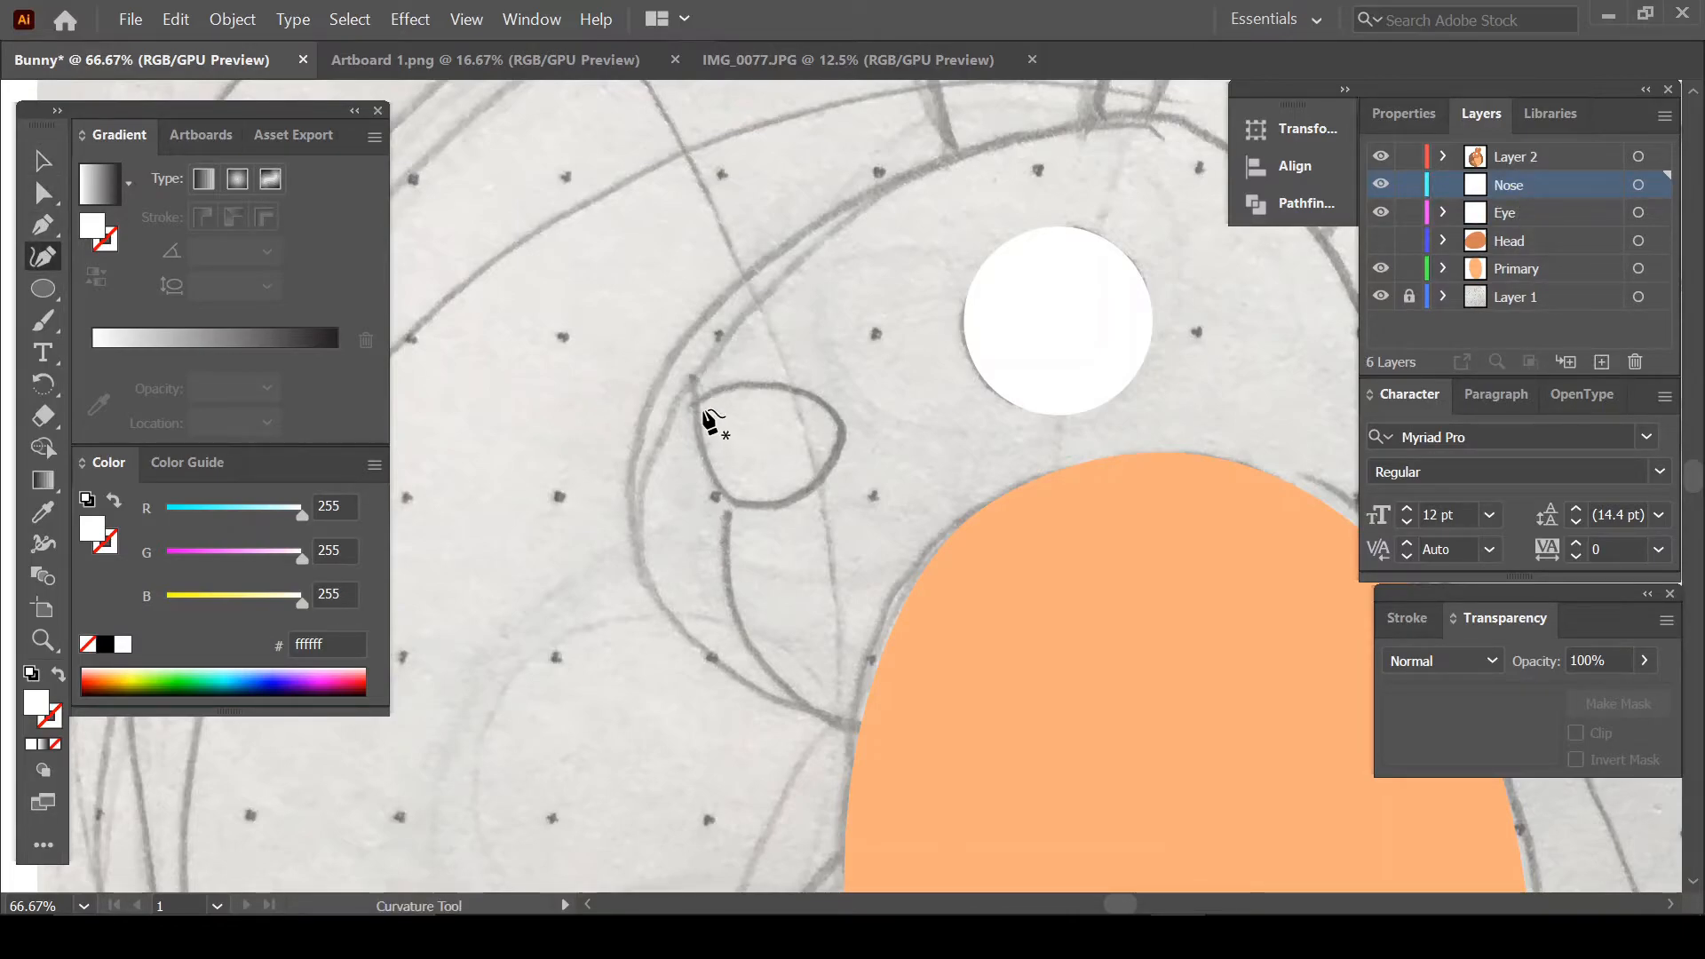
{"action": "left_click", "coordinate": [693, 409]}
{"action": "left_click", "coordinate": [747, 509]}
{"action": "left_click", "coordinate": [801, 500]}
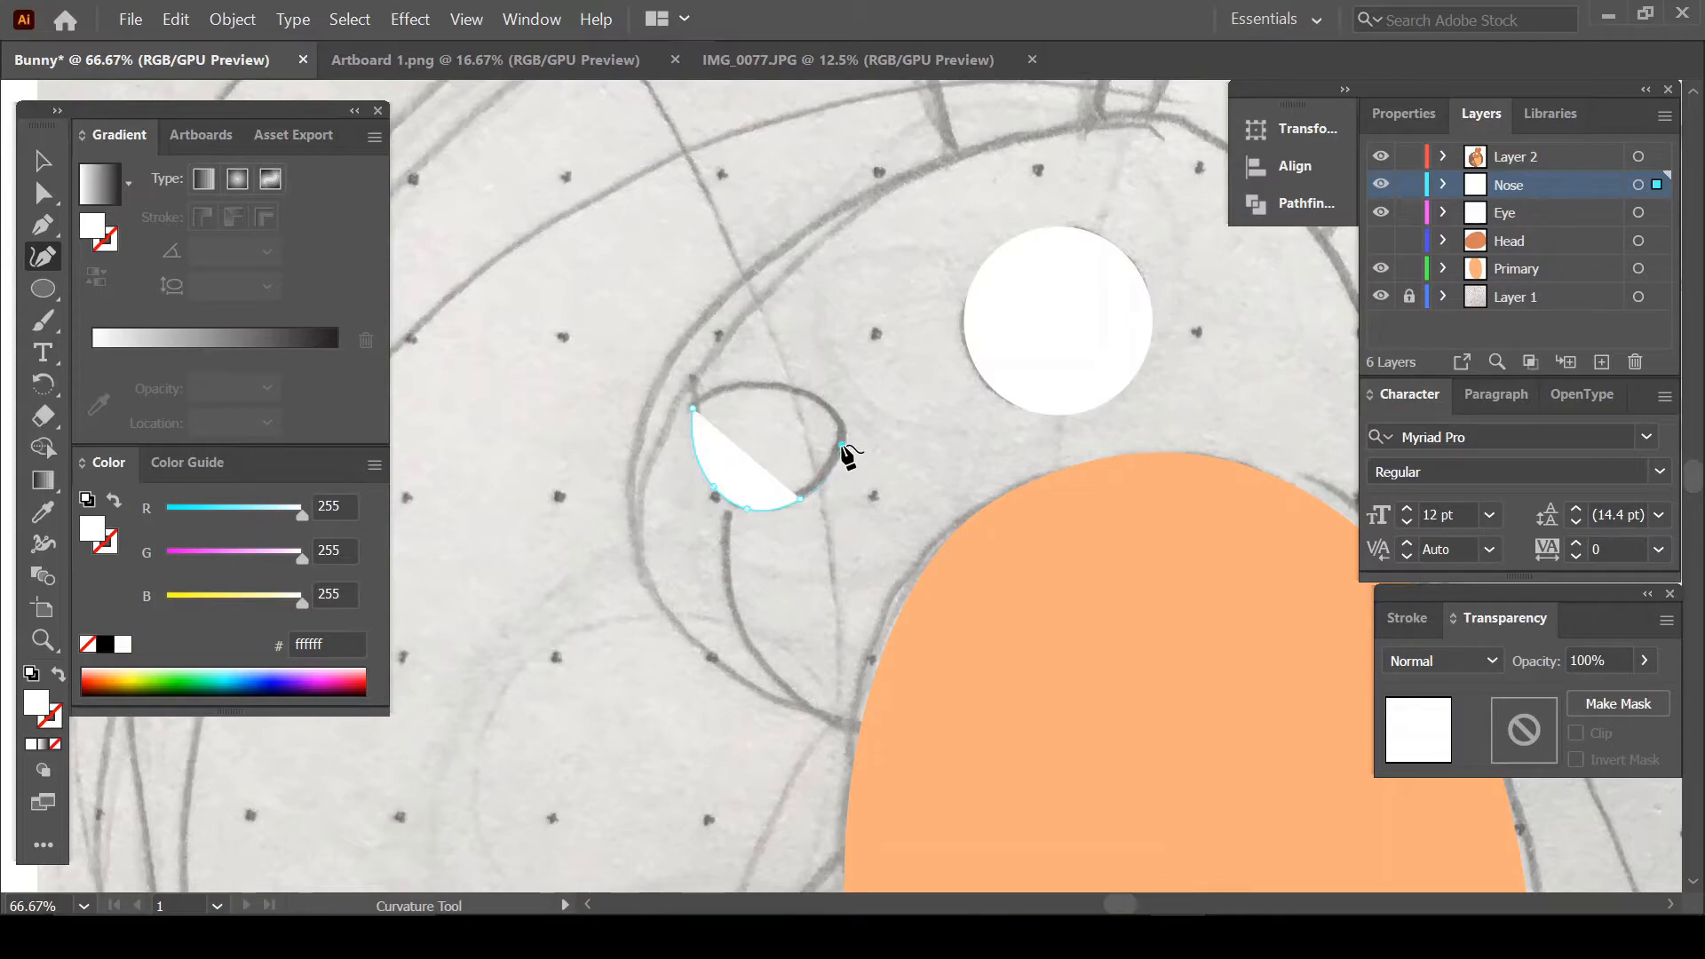
{"action": "left_click", "coordinate": [842, 445]}
{"action": "left_click", "coordinate": [845, 423]}
{"action": "left_click", "coordinate": [789, 386]}
{"action": "left_click", "coordinate": [714, 387]}
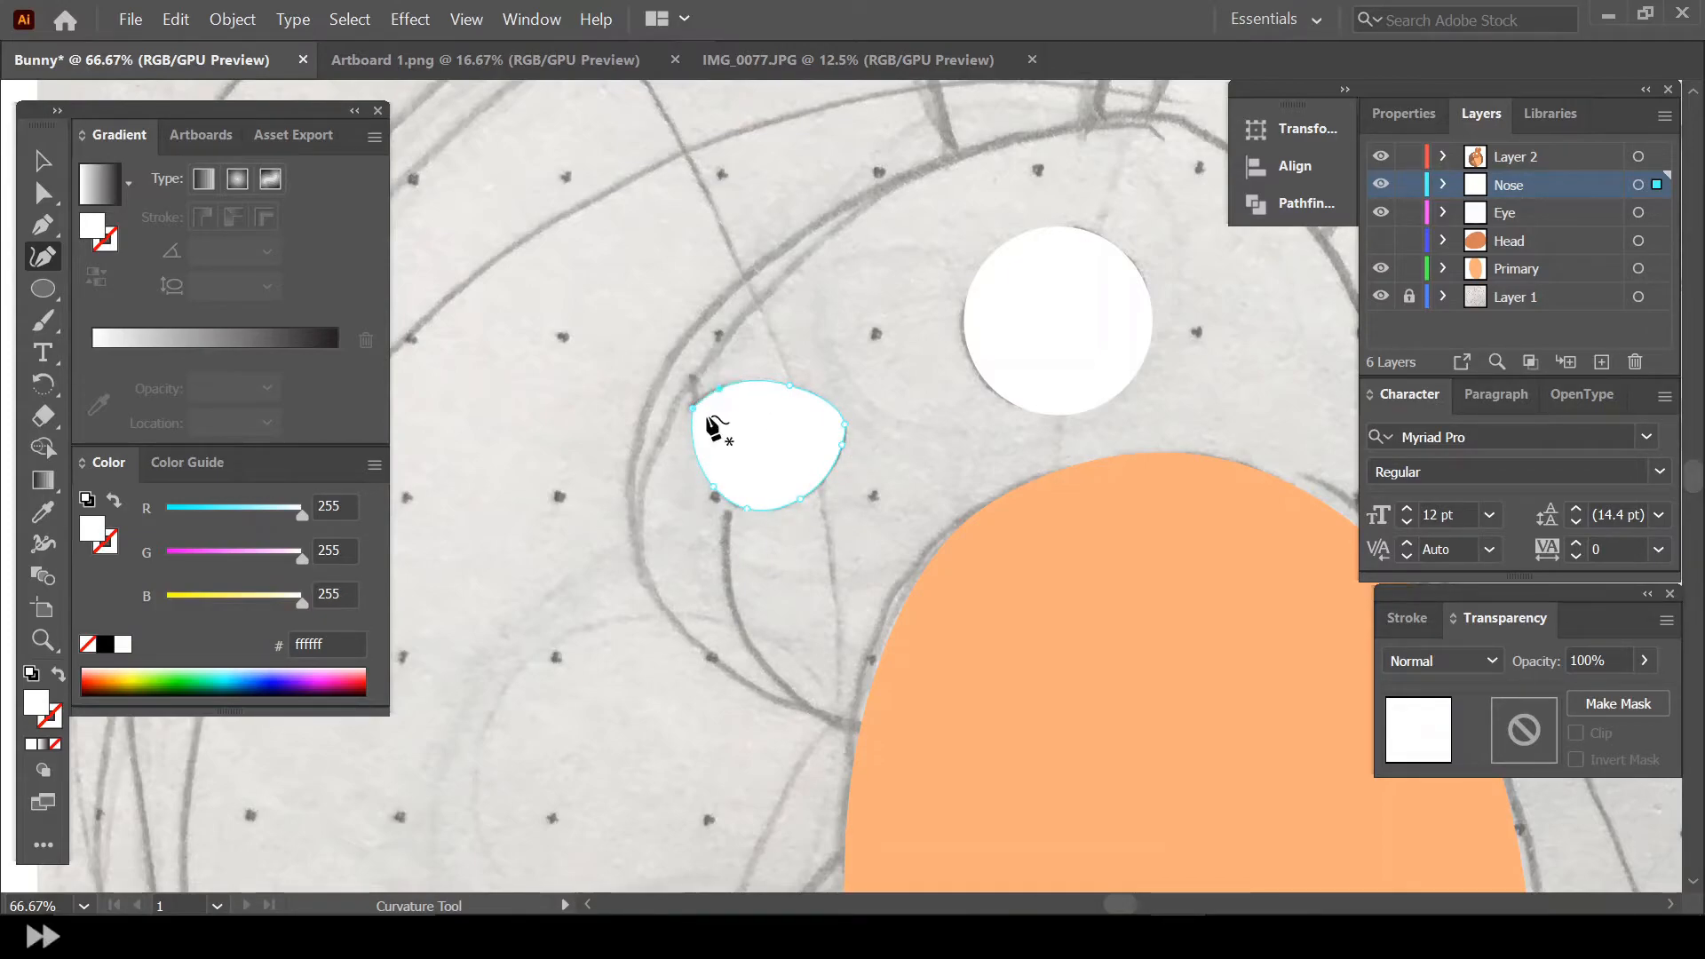
{"action": "left_click", "coordinate": [692, 408]}
{"action": "key", "text": "v"}
{"action": "key", "text": "ctrl+shift+a"}
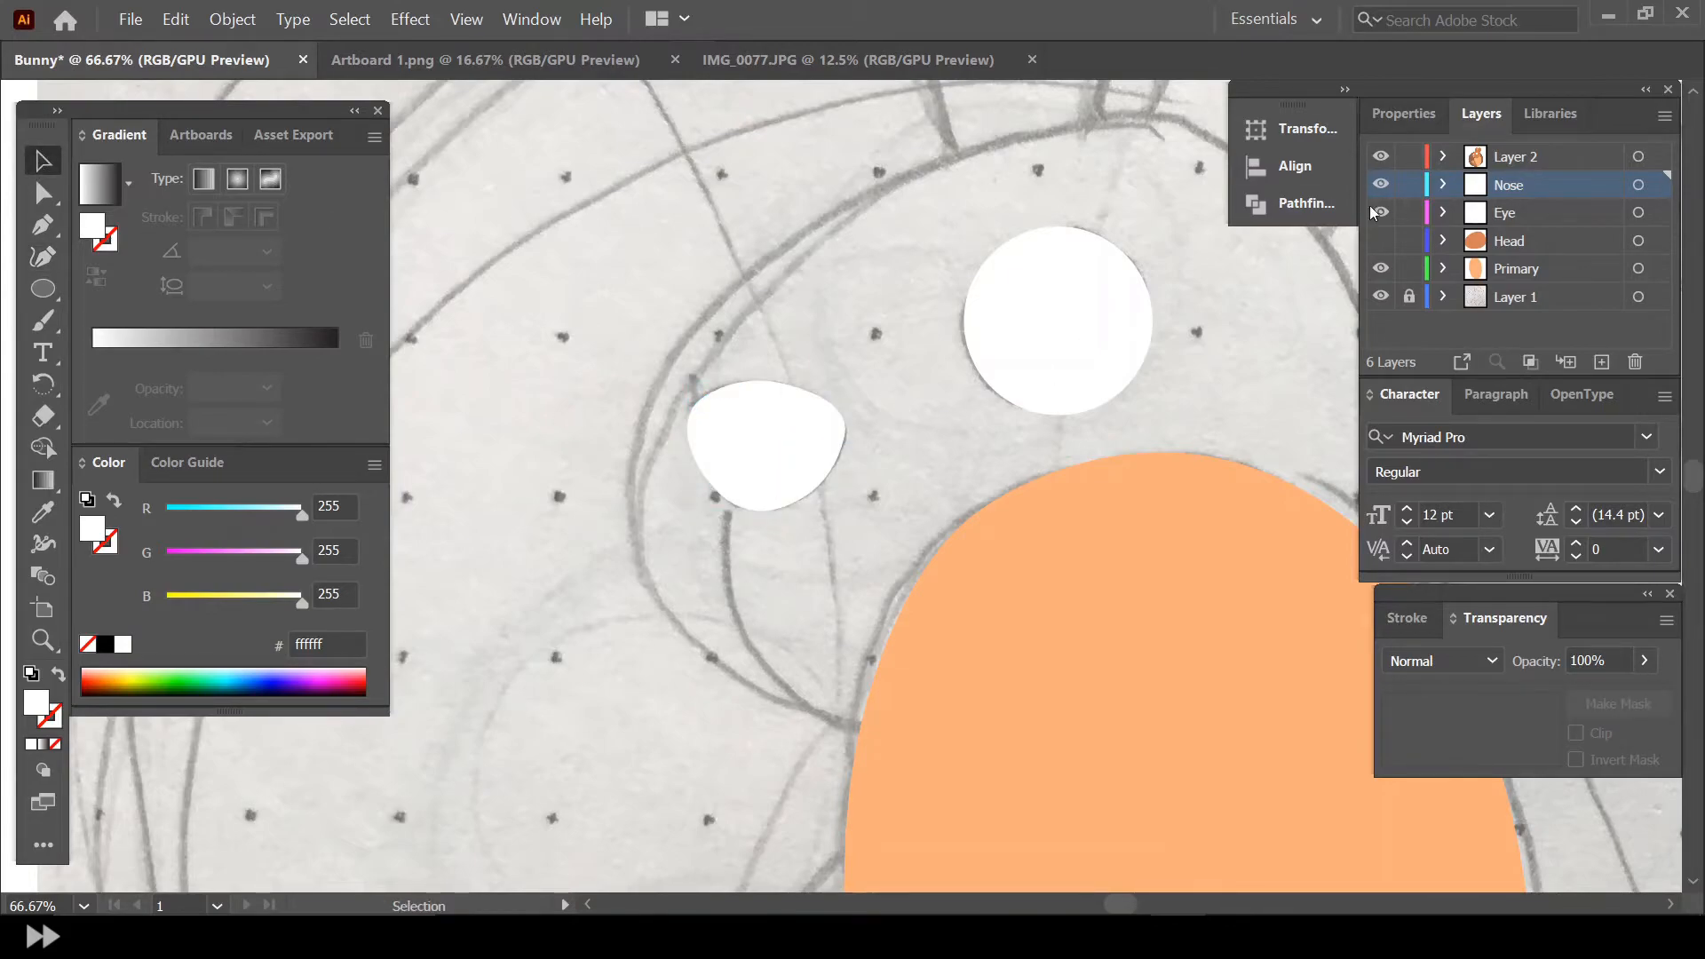
Show the Head layer again beneath the eye and nose shapes
{"action": "left_click", "coordinate": [1381, 241]}
{"action": "scroll", "coordinate": [1074, 348], "scroll_direction": "down", "scroll_amount": 1}
{"action": "scroll", "coordinate": [924, 408], "scroll_direction": "up", "scroll_amount": 1}
{"action": "scroll", "coordinate": [880, 417], "scroll_direction": "down", "scroll_amount": 1}
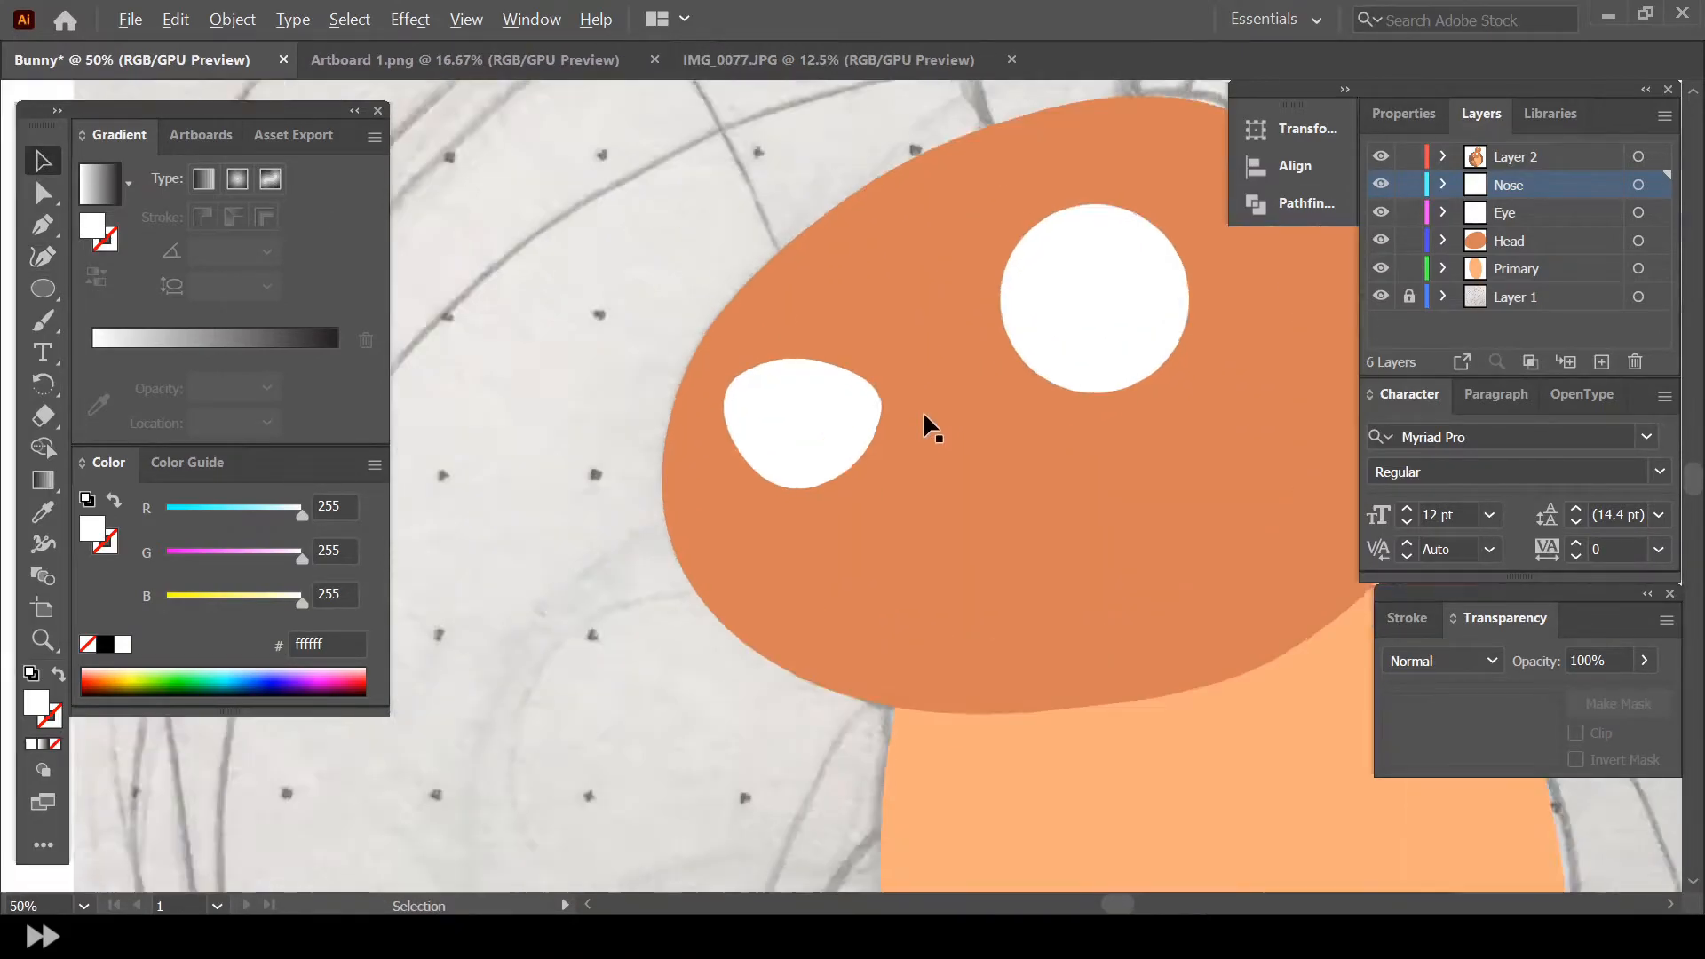
{"action": "scroll", "coordinate": [924, 405], "scroll_direction": "down", "scroll_amount": 2}
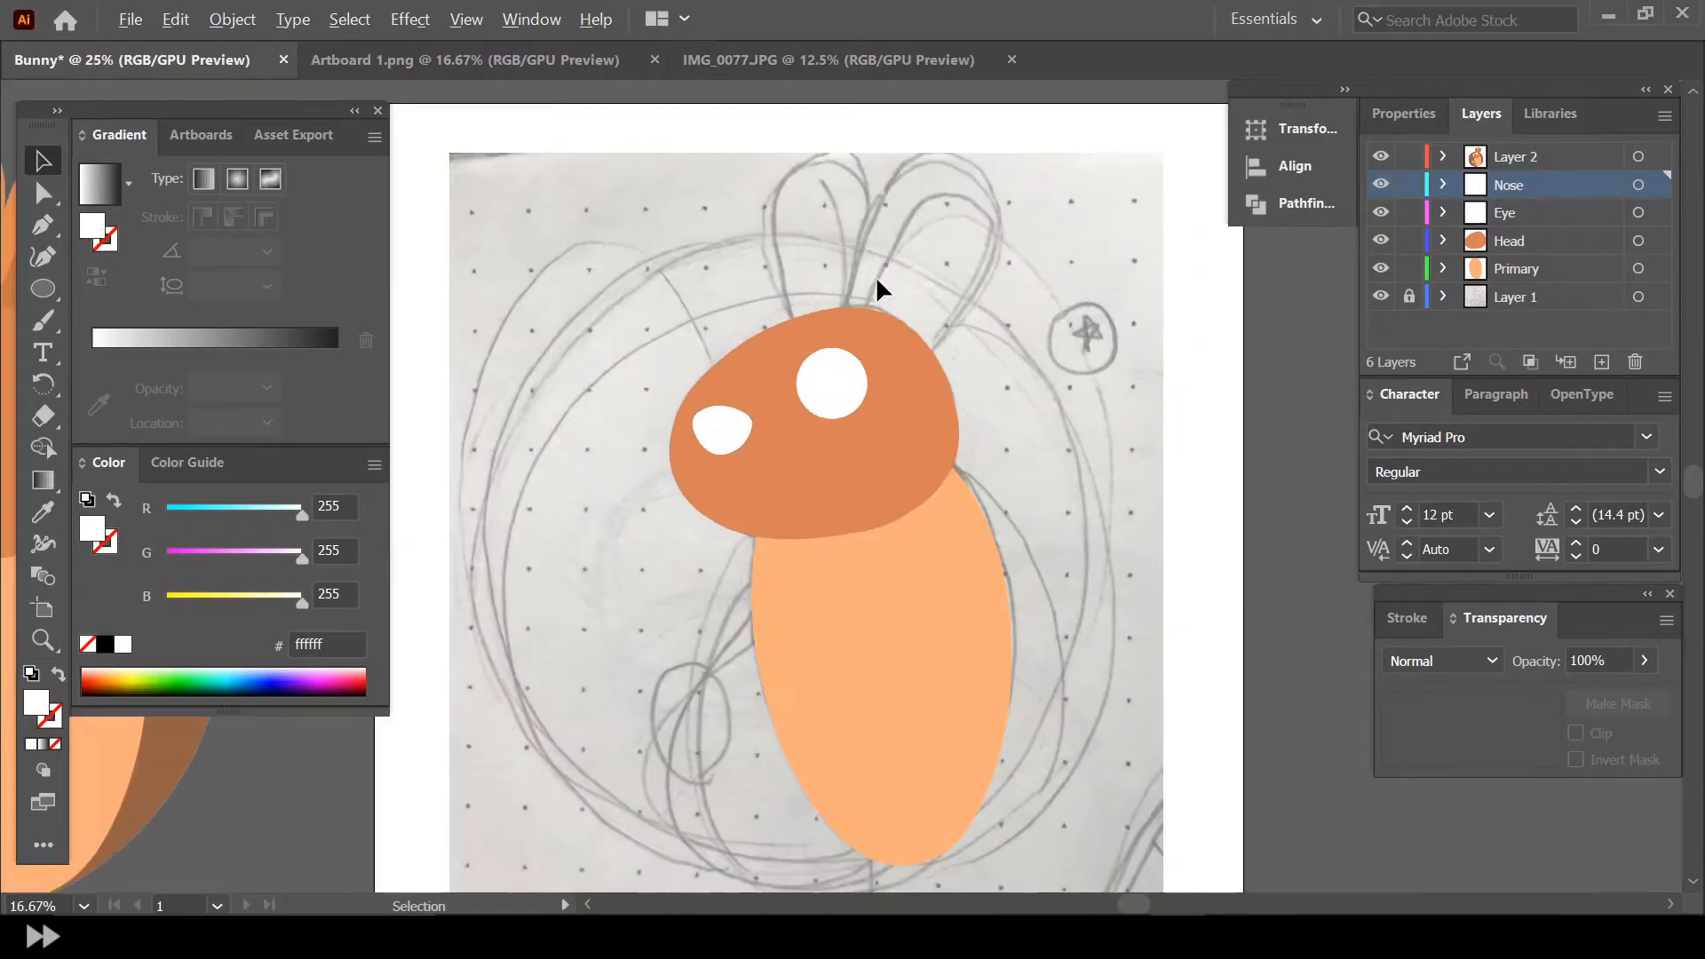
{"action": "scroll", "coordinate": [743, 648], "scroll_direction": "down", "scroll_amount": 1}
Add a new layer, place it directly below Primary and rename it Secondary
{"action": "scroll", "coordinate": [734, 702], "scroll_direction": "up", "scroll_amount": 3}
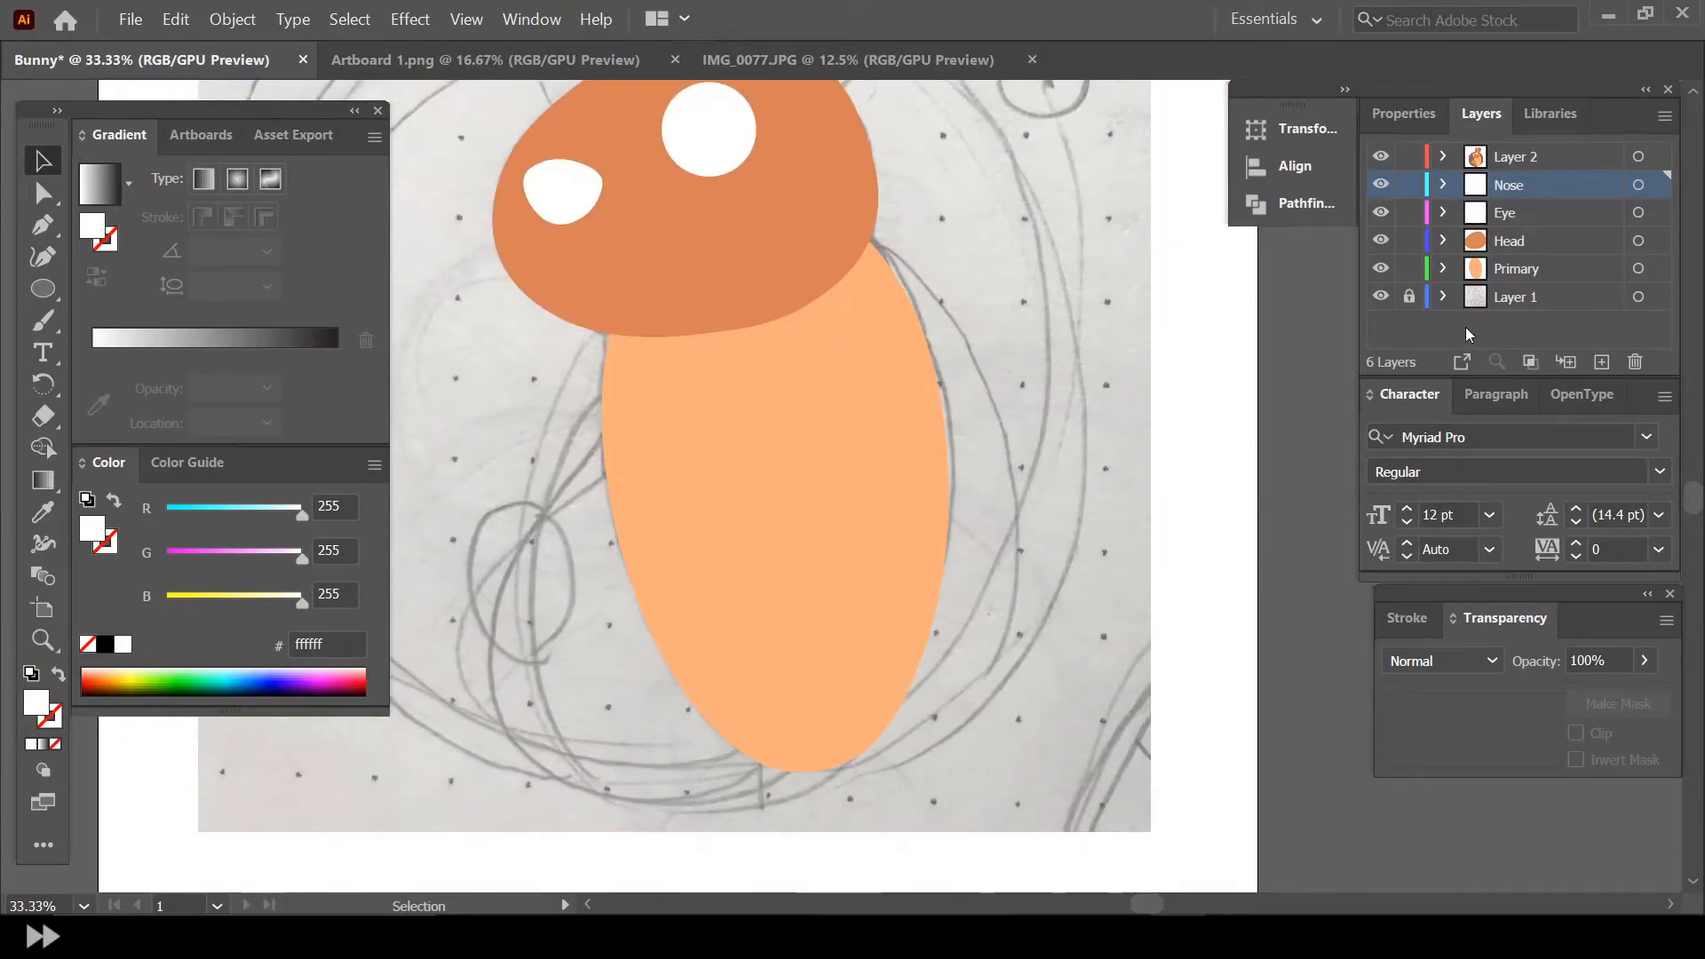
{"action": "left_click", "coordinate": [1563, 268]}
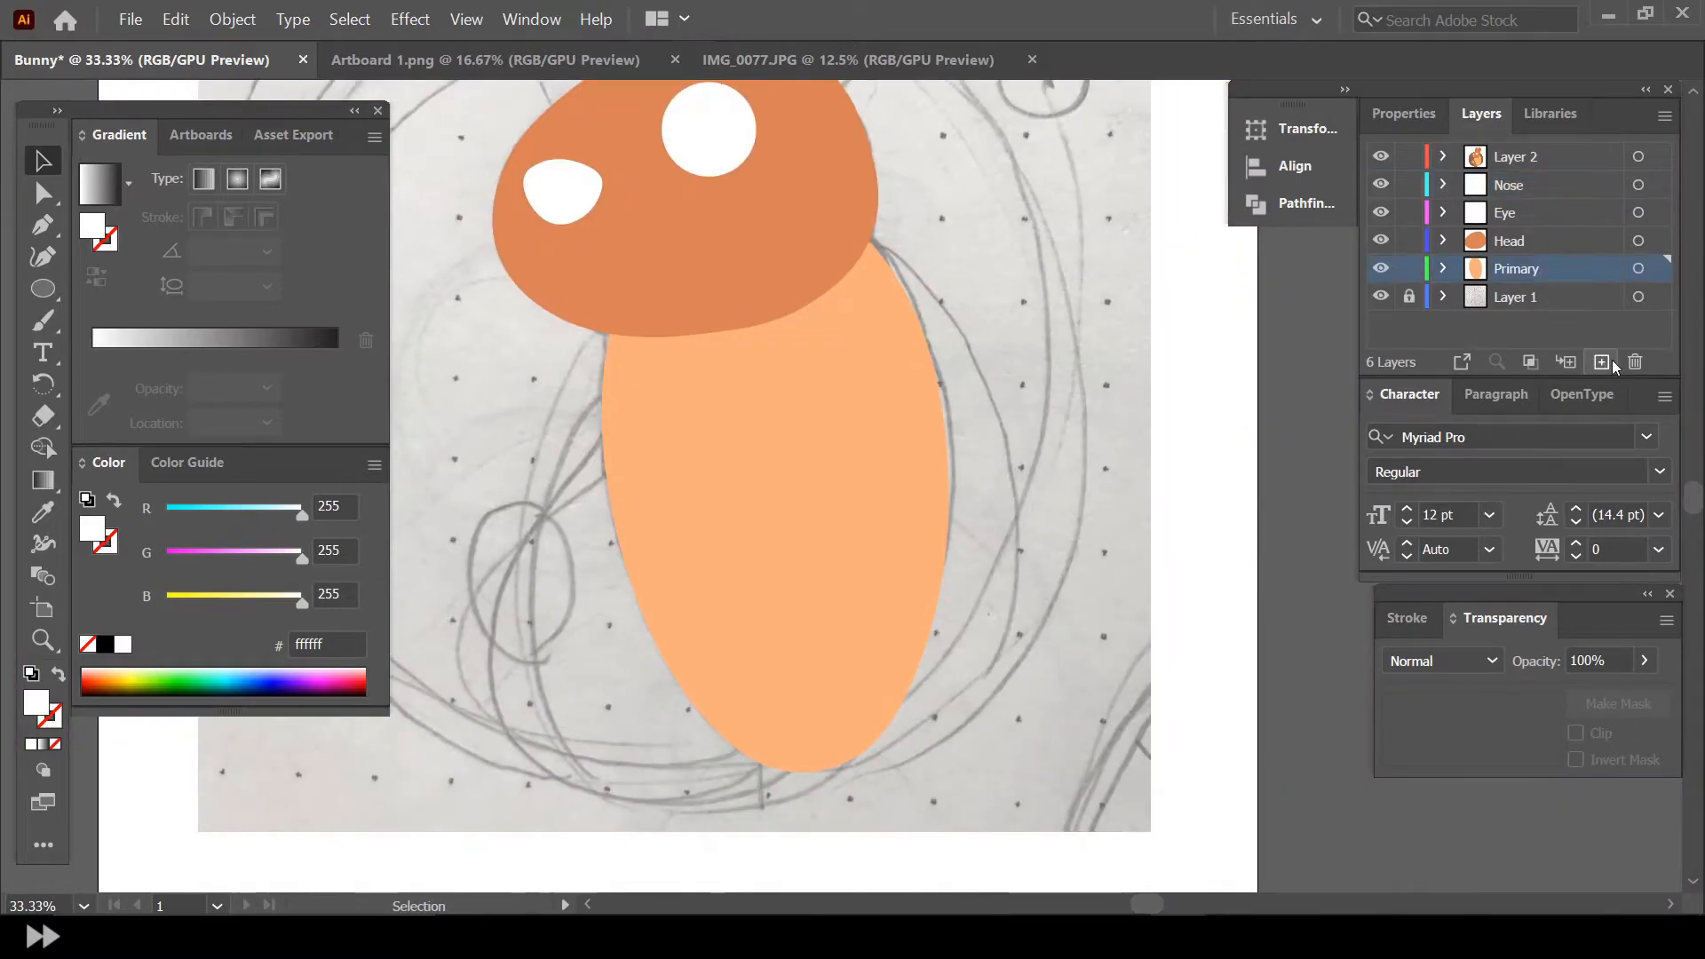
{"action": "left_click", "coordinate": [1602, 361]}
{"action": "left_click_drag", "start_coordinate": [1571, 279], "coordinate": [1557, 297]}
{"action": "double_click", "coordinate": [1523, 296]}
{"action": "type", "text": "Se"}
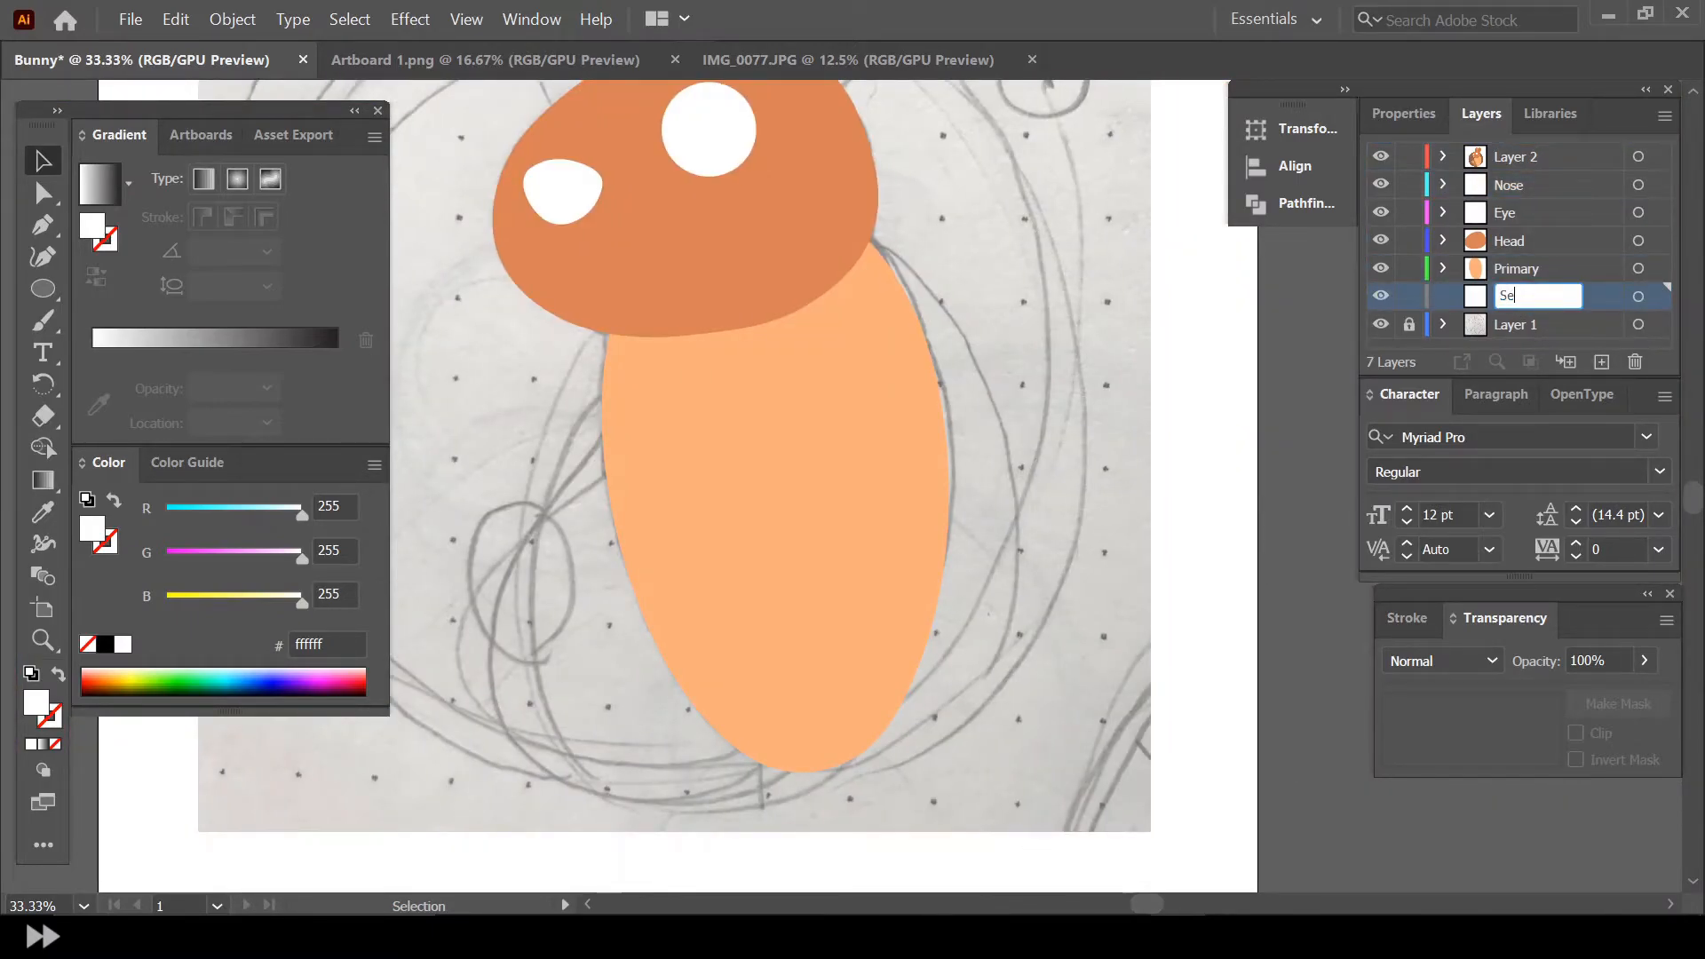
{"action": "type", "text": "condary"}
{"action": "key", "text": "Return"}
Sample the darker orange c57947 from the reference rabbit's lower body as the fill with the Eyedropper
{"action": "key", "text": "ctrl+minus"}
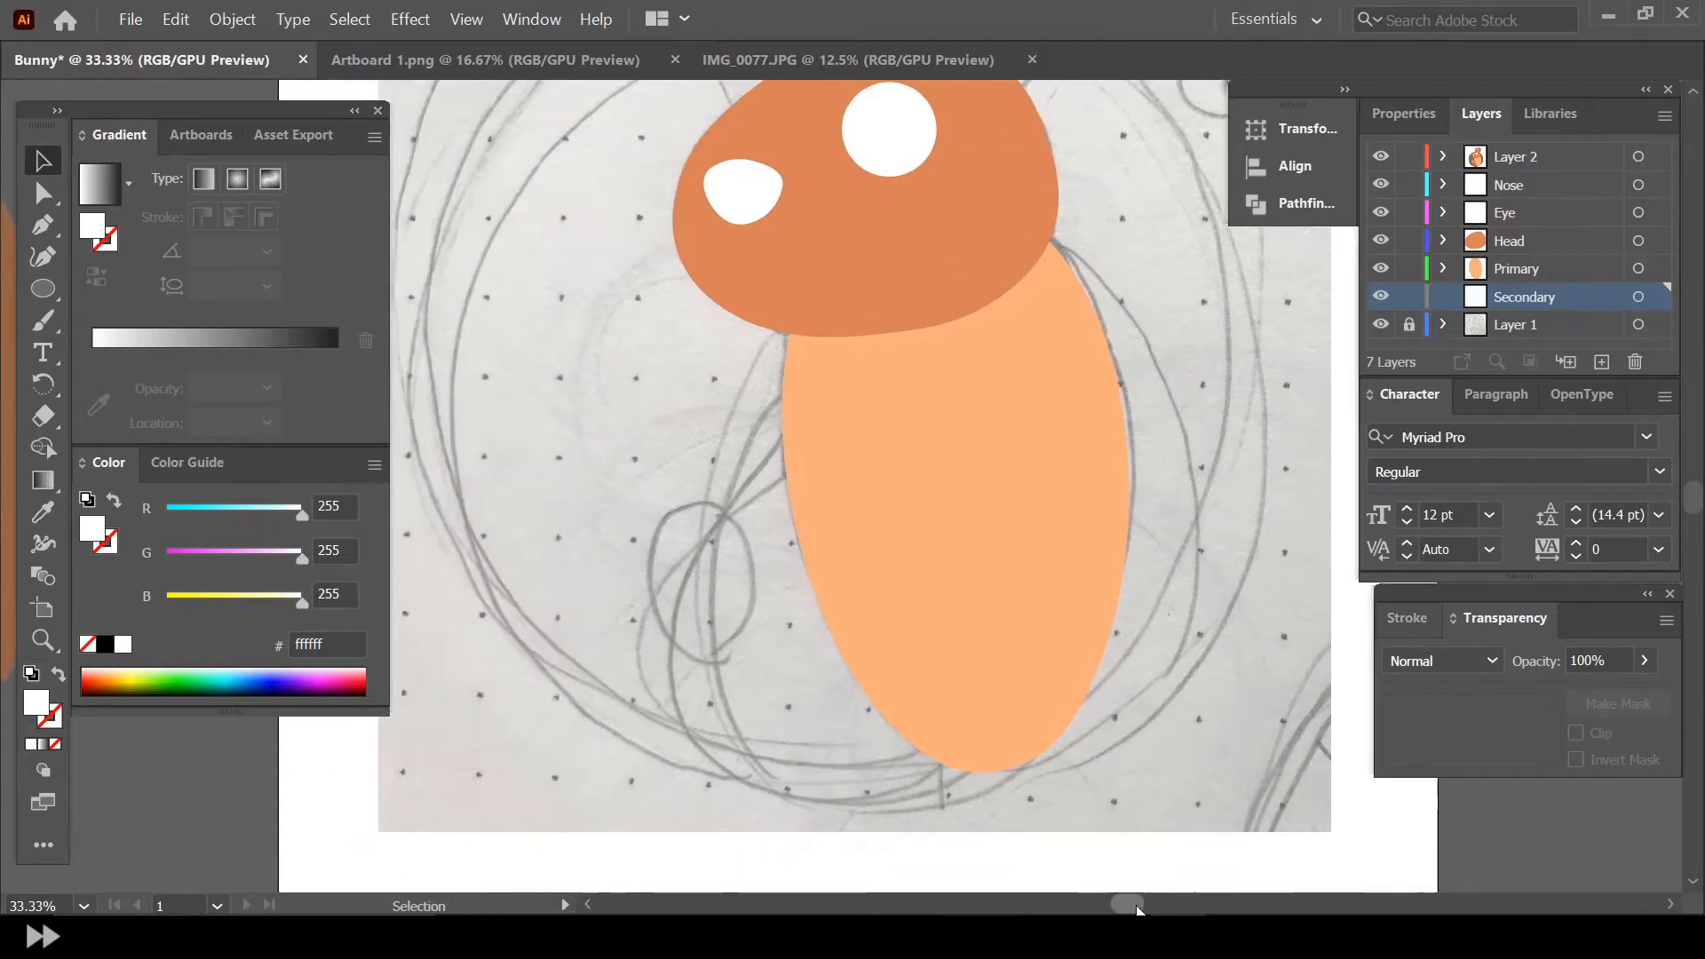
{"action": "scroll", "coordinate": [1093, 734], "scroll_direction": "left", "scroll_amount": 10}
{"action": "key", "text": "i"}
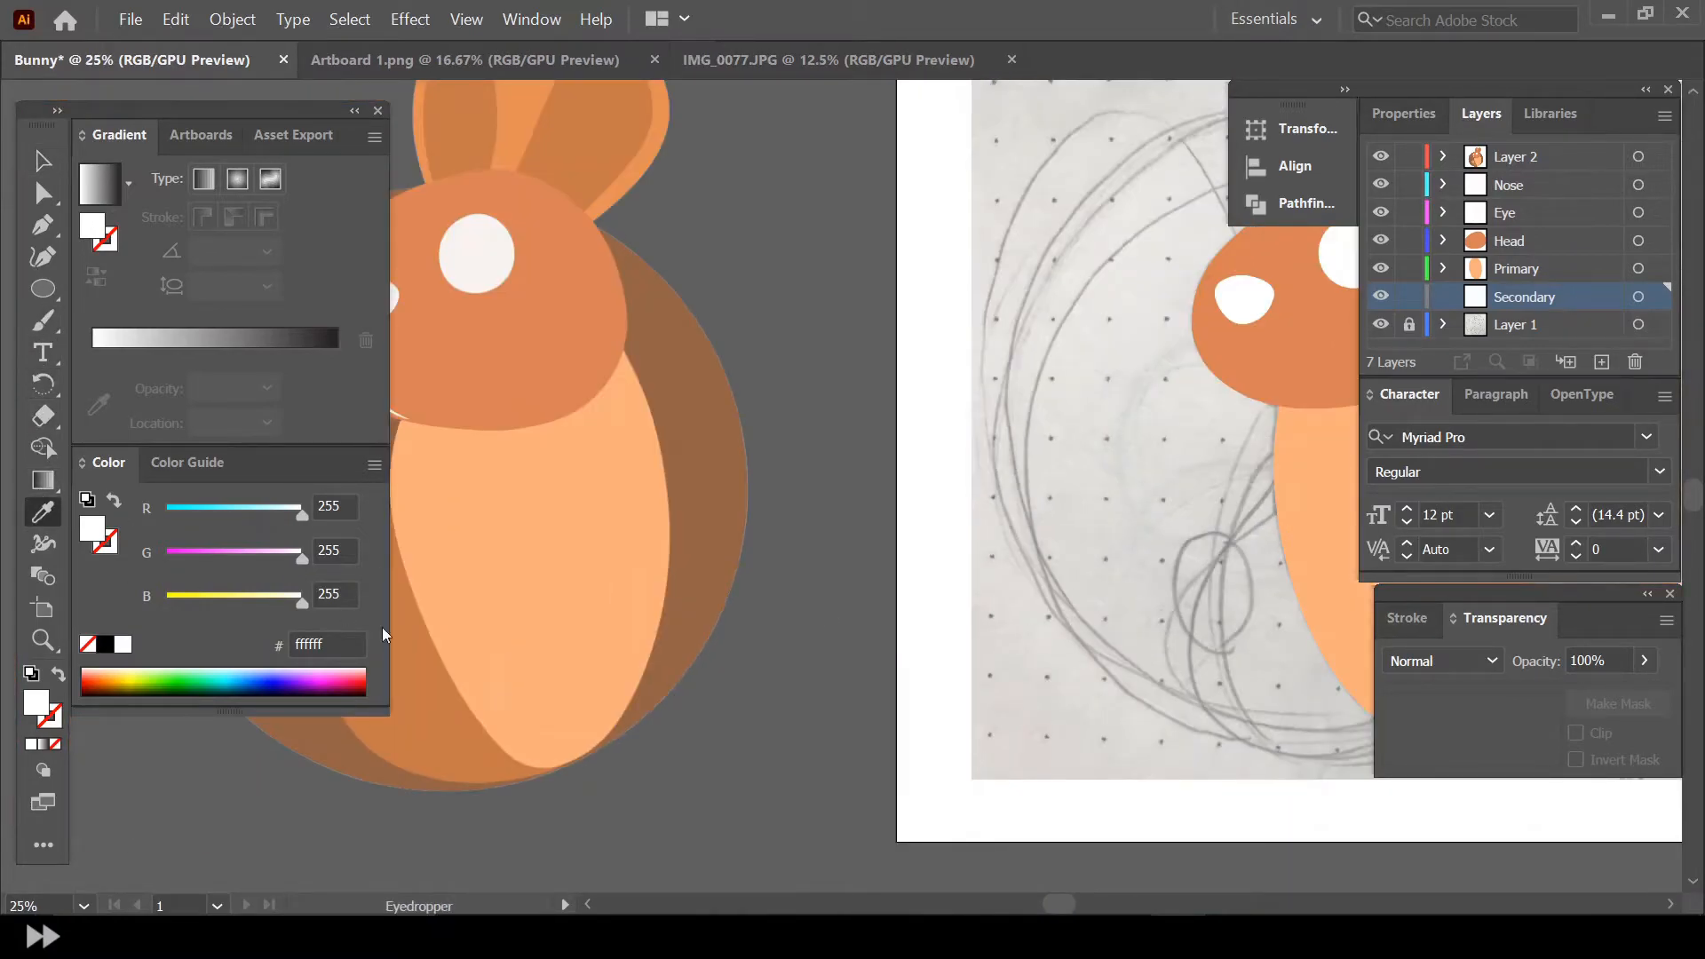
{"action": "left_click", "coordinate": [423, 664]}
Trace the sketched lower body and haunch as a closed darker-orange shape on the Secondary layer with the Curvature tool
{"action": "left_click", "coordinate": [42, 256]}
{"action": "mouse_move", "coordinate": [1056, 904]}
{"action": "left_mouse_down"}
{"action": "mouse_move", "coordinate": [1110, 908]}
{"action": "mouse_move", "coordinate": [1069, 904]}
{"action": "left_mouse_up"}
{"action": "scroll", "coordinate": [1016, 724], "scroll_direction": "up", "scroll_amount": 2}
{"action": "scroll", "coordinate": [804, 601], "scroll_direction": "down", "scroll_amount": 3}
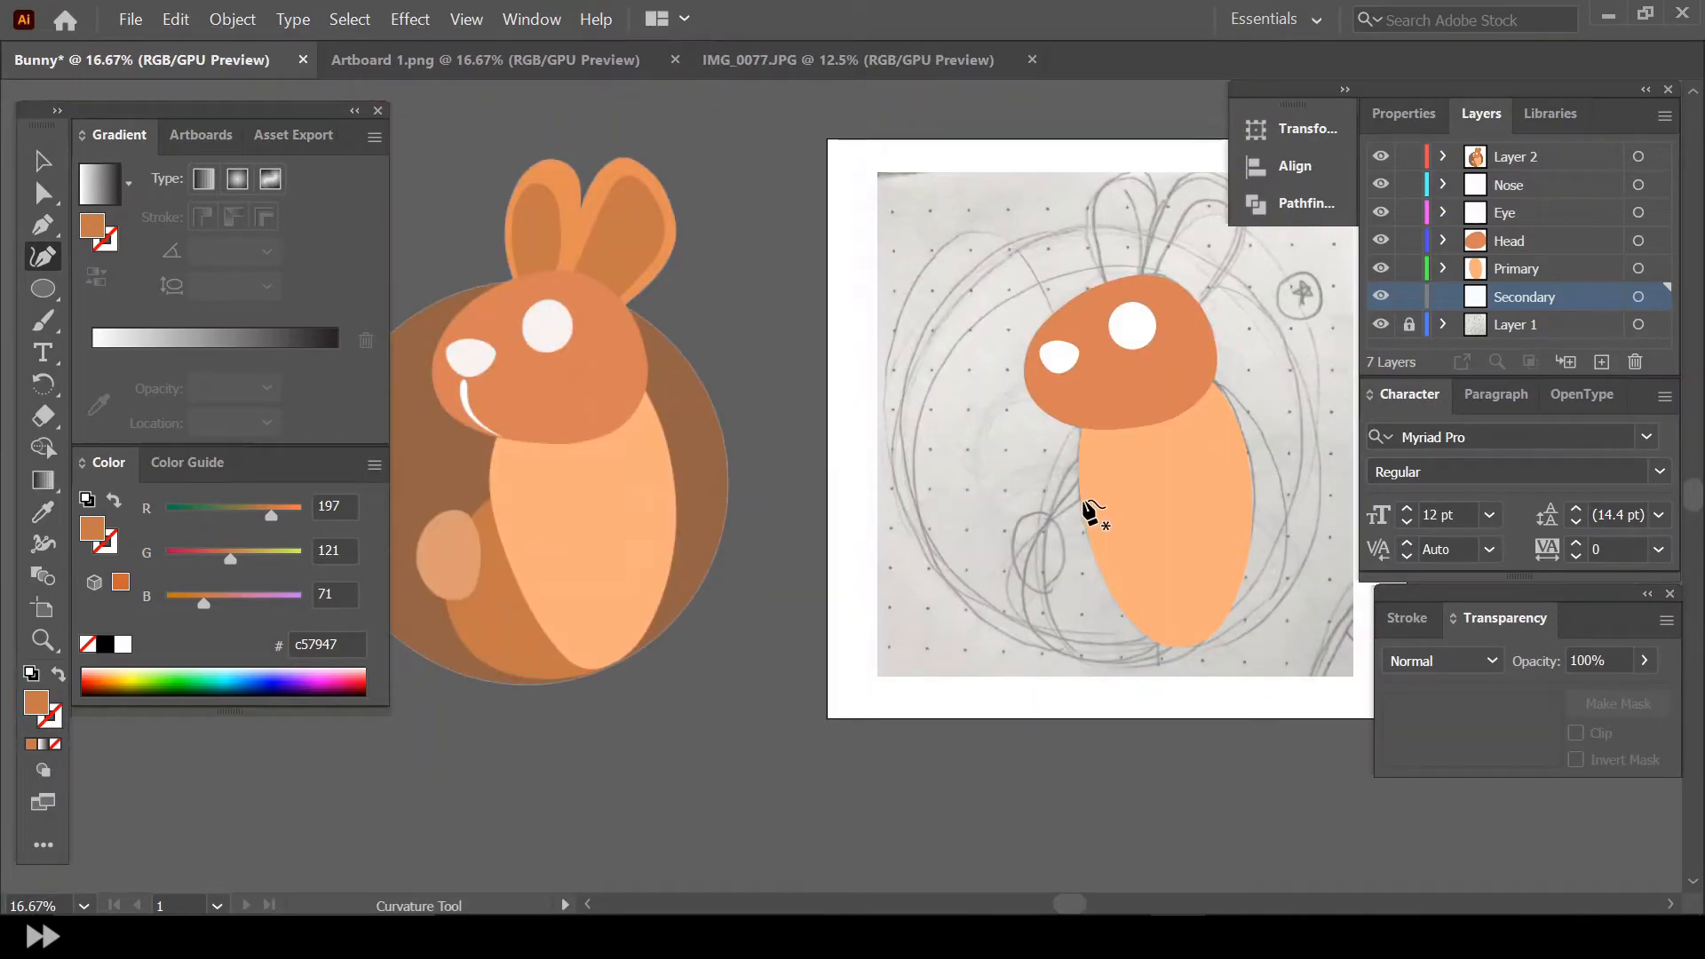
{"action": "scroll", "coordinate": [1088, 507], "scroll_direction": "up", "scroll_amount": 3}
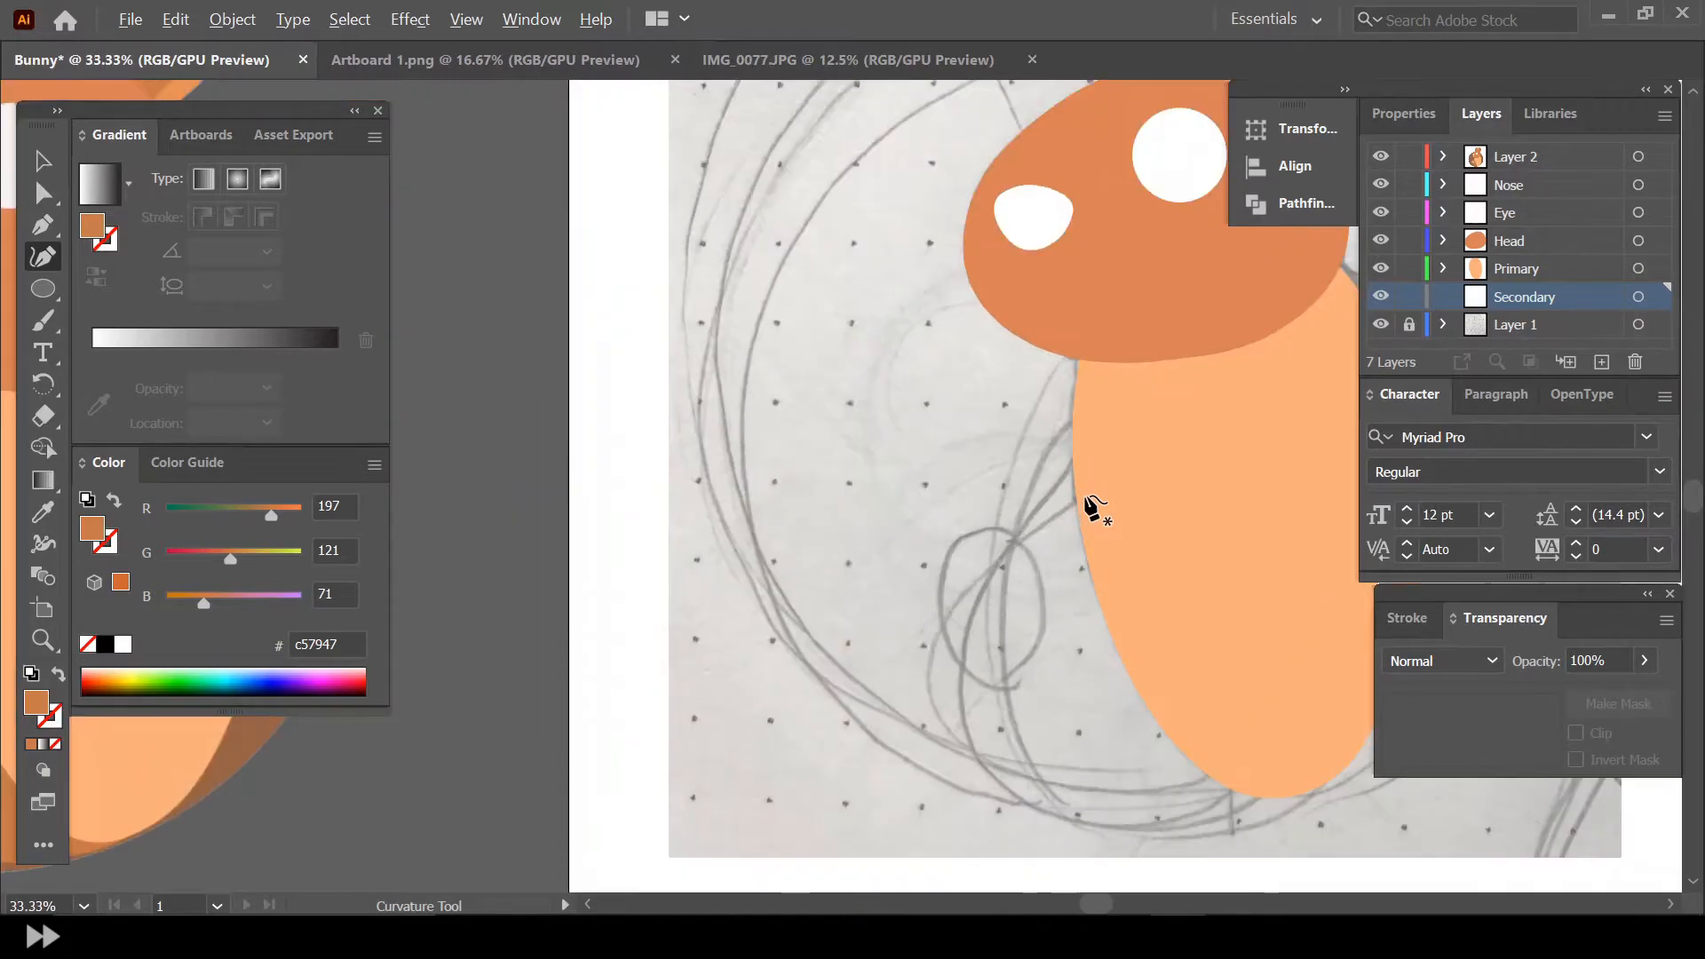
{"action": "scroll", "coordinate": [1069, 391], "scroll_direction": "down", "scroll_amount": 1}
{"action": "left_click", "coordinate": [1082, 380]}
{"action": "left_click", "coordinate": [1010, 453]}
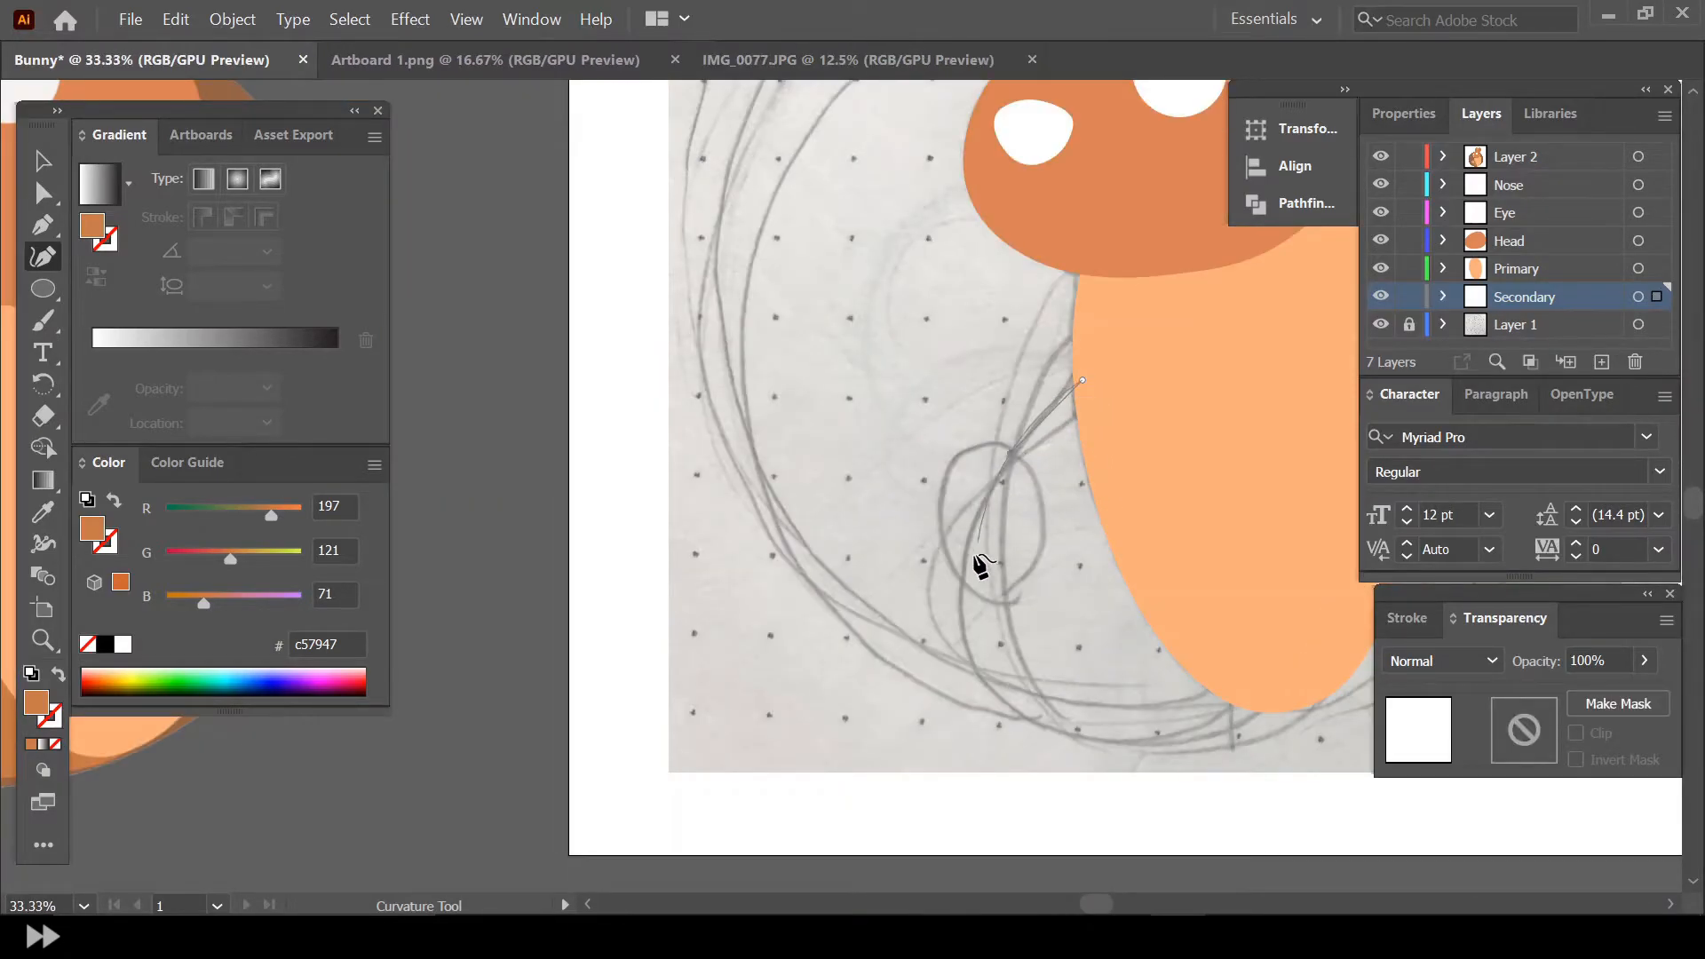
{"action": "left_click", "coordinate": [959, 571]}
{"action": "left_click", "coordinate": [971, 663]}
{"action": "left_click", "coordinate": [1056, 730]}
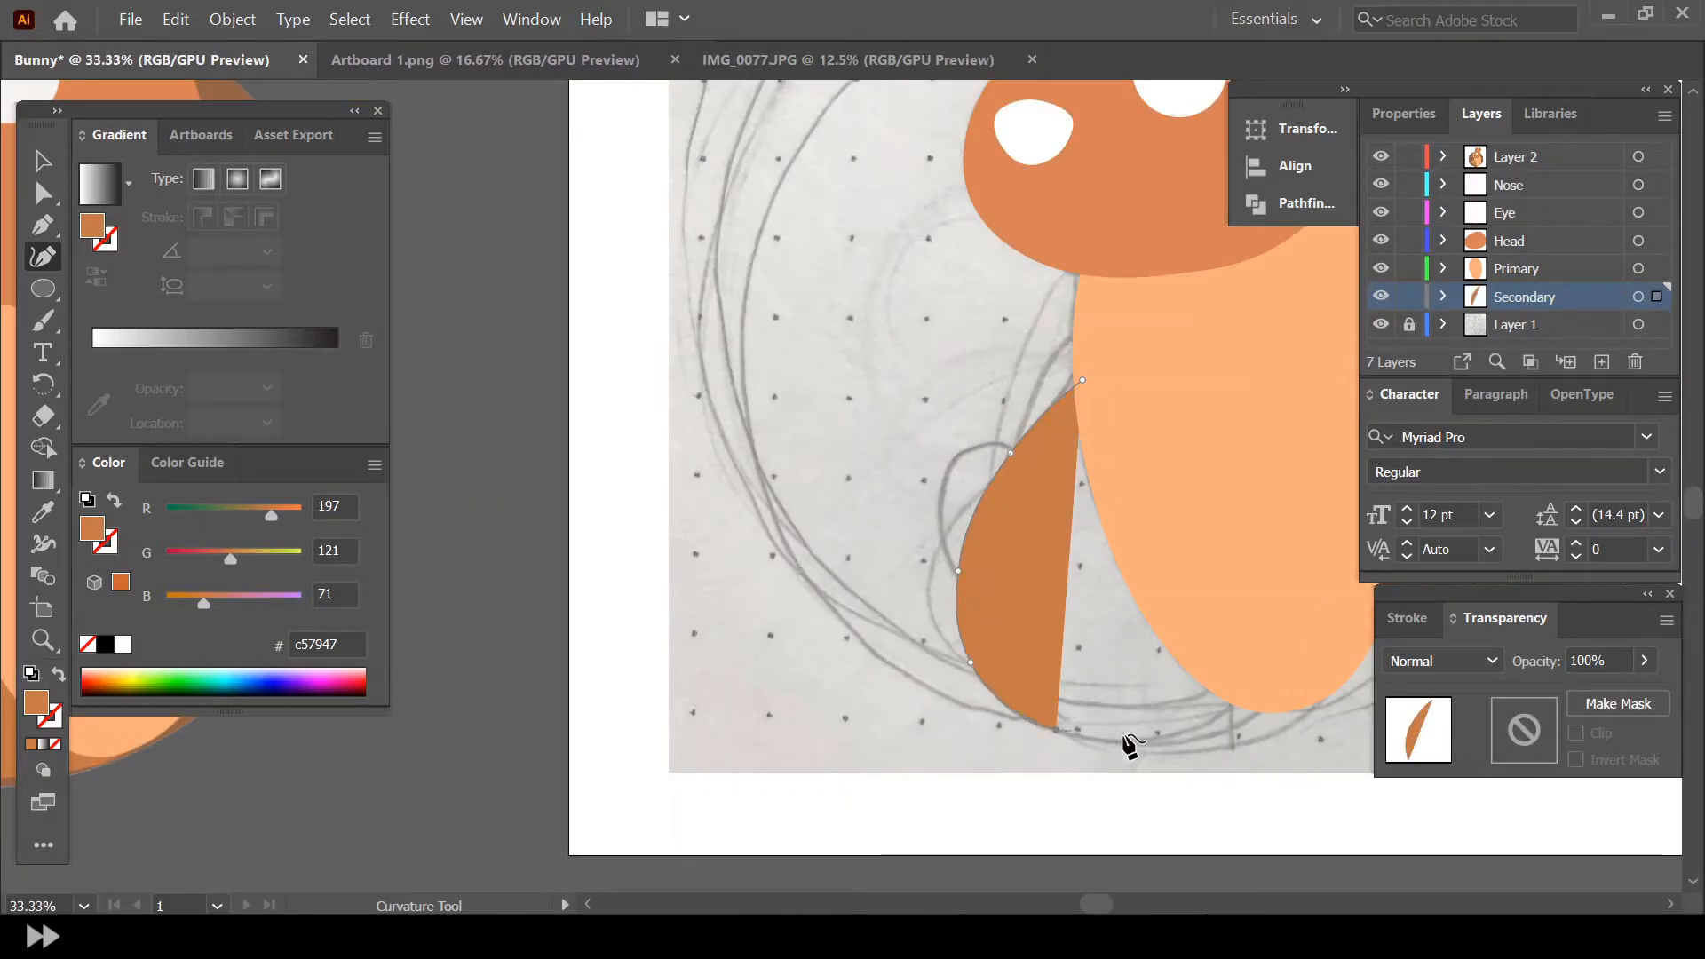
{"action": "left_click", "coordinate": [1225, 745]}
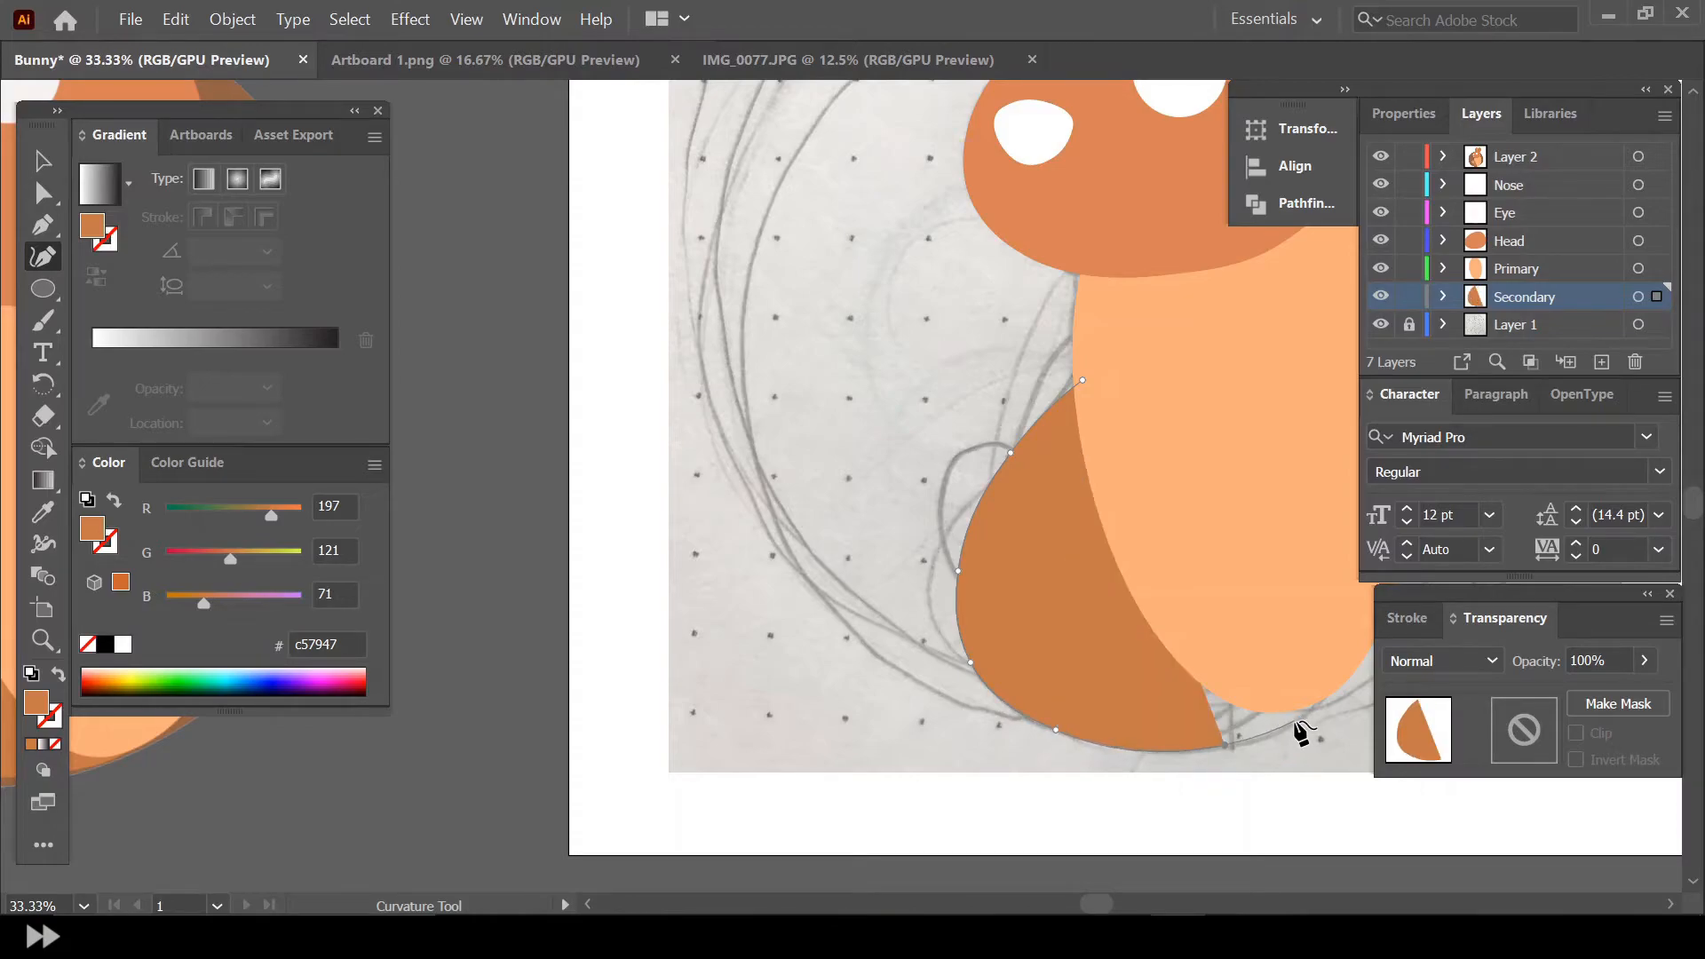
{"action": "left_click", "coordinate": [1294, 721]}
{"action": "left_click", "coordinate": [1332, 688]}
{"action": "left_click", "coordinate": [1323, 635]}
{"action": "left_click", "coordinate": [1158, 414]}
{"action": "left_click", "coordinate": [1083, 380]}
{"action": "key", "text": "v"}
{"action": "left_click", "coordinate": [506, 278]}
Hide the Secondary layer and add a new layer named Tail directly above it
{"action": "key", "text": "ctrl+minus"}
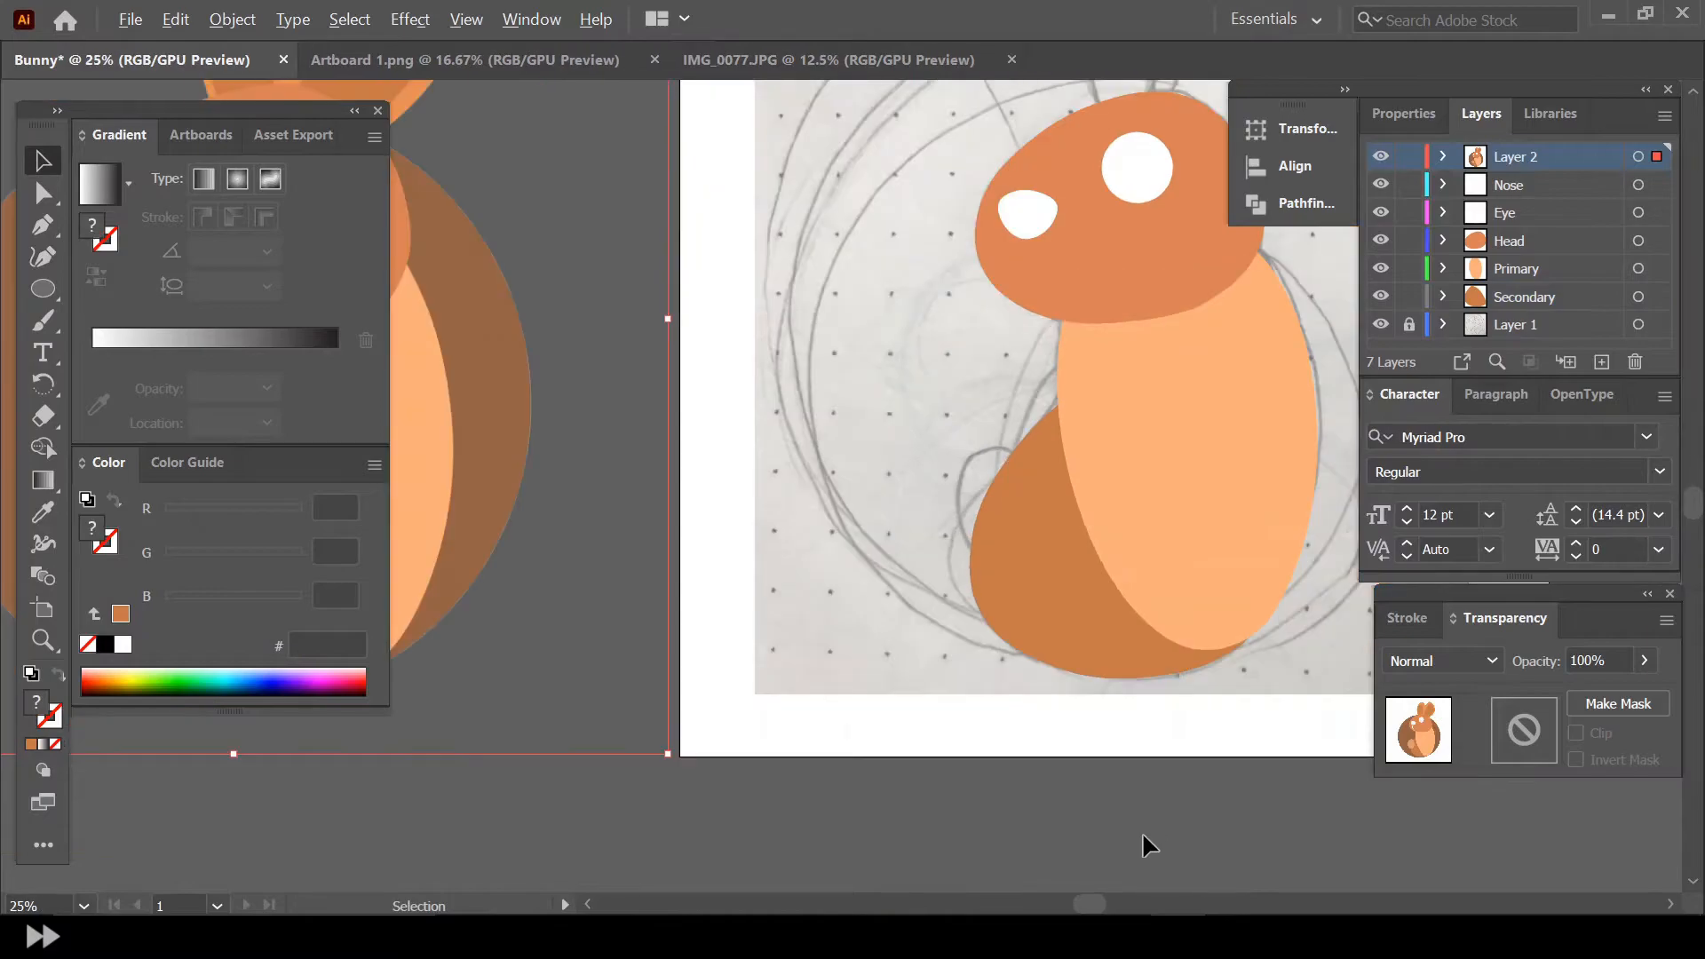
{"action": "key", "text": "ctrl+minus"}
{"action": "scroll", "coordinate": [866, 534], "scroll_direction": "up", "scroll_amount": 1}
{"action": "scroll", "coordinate": [870, 531], "scroll_direction": "up", "scroll_amount": 5}
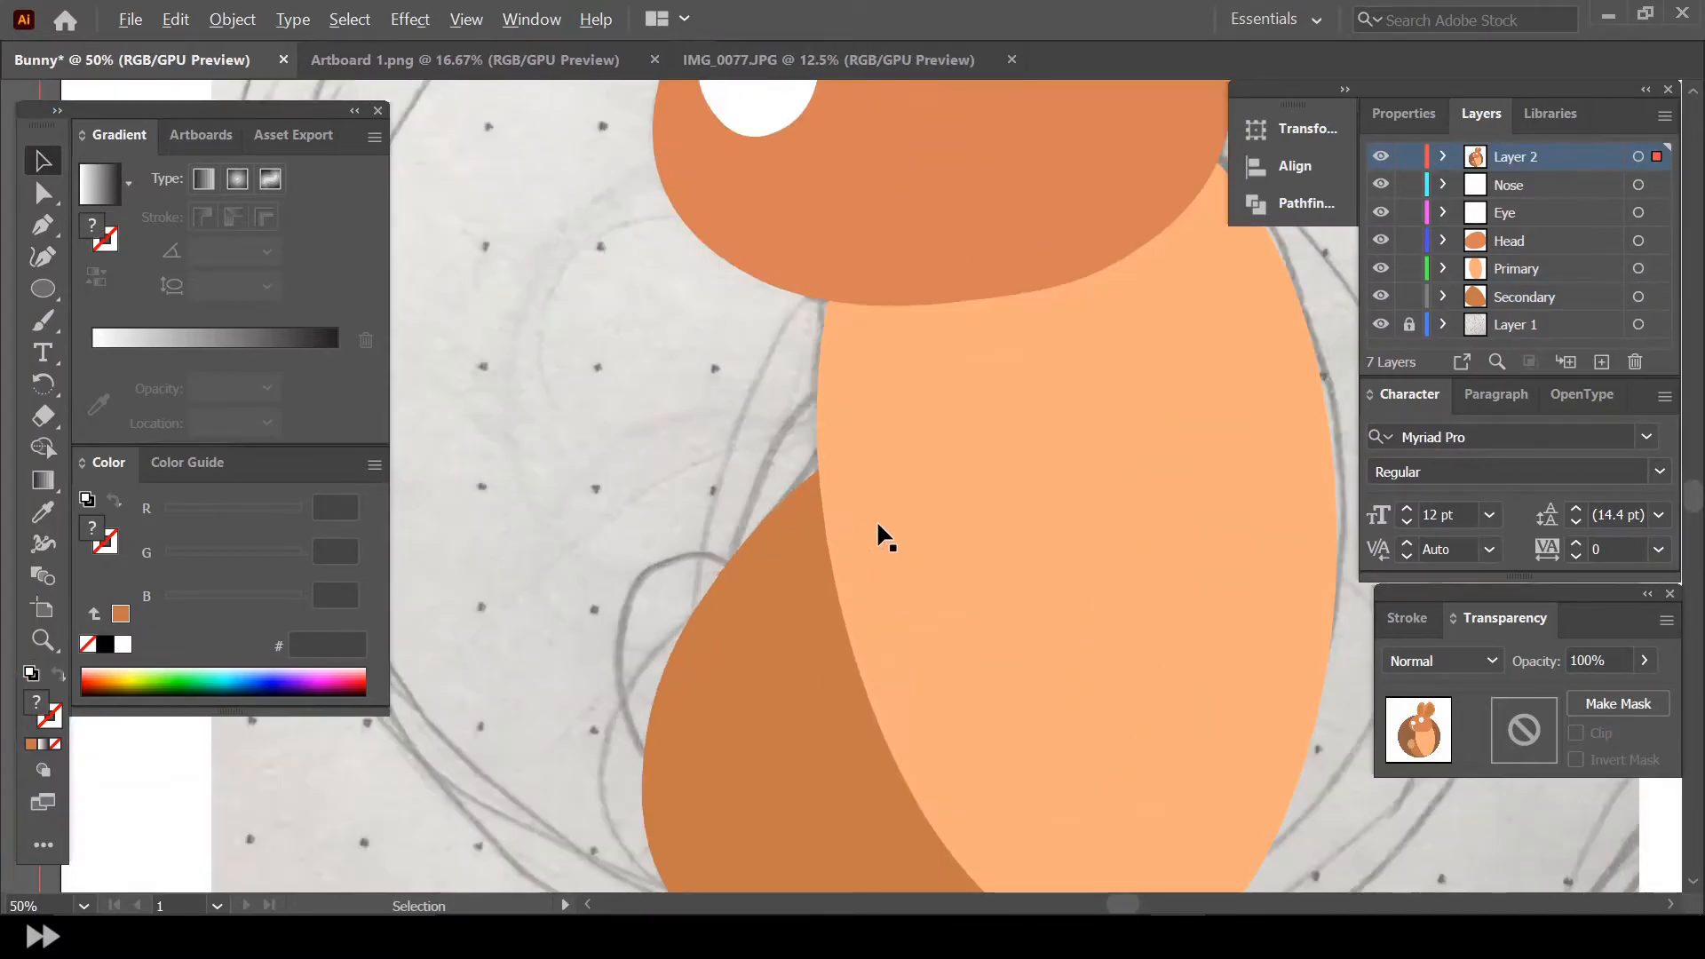
{"action": "scroll", "coordinate": [879, 526], "scroll_direction": "down", "scroll_amount": 1}
{"action": "scroll", "coordinate": [977, 565], "scroll_direction": "down", "scroll_amount": 2}
{"action": "scroll", "coordinate": [981, 567], "scroll_direction": "up", "scroll_amount": 1}
{"action": "scroll", "coordinate": [826, 568], "scroll_direction": "down", "scroll_amount": 1}
{"action": "scroll", "coordinate": [844, 540], "scroll_direction": "up", "scroll_amount": 1}
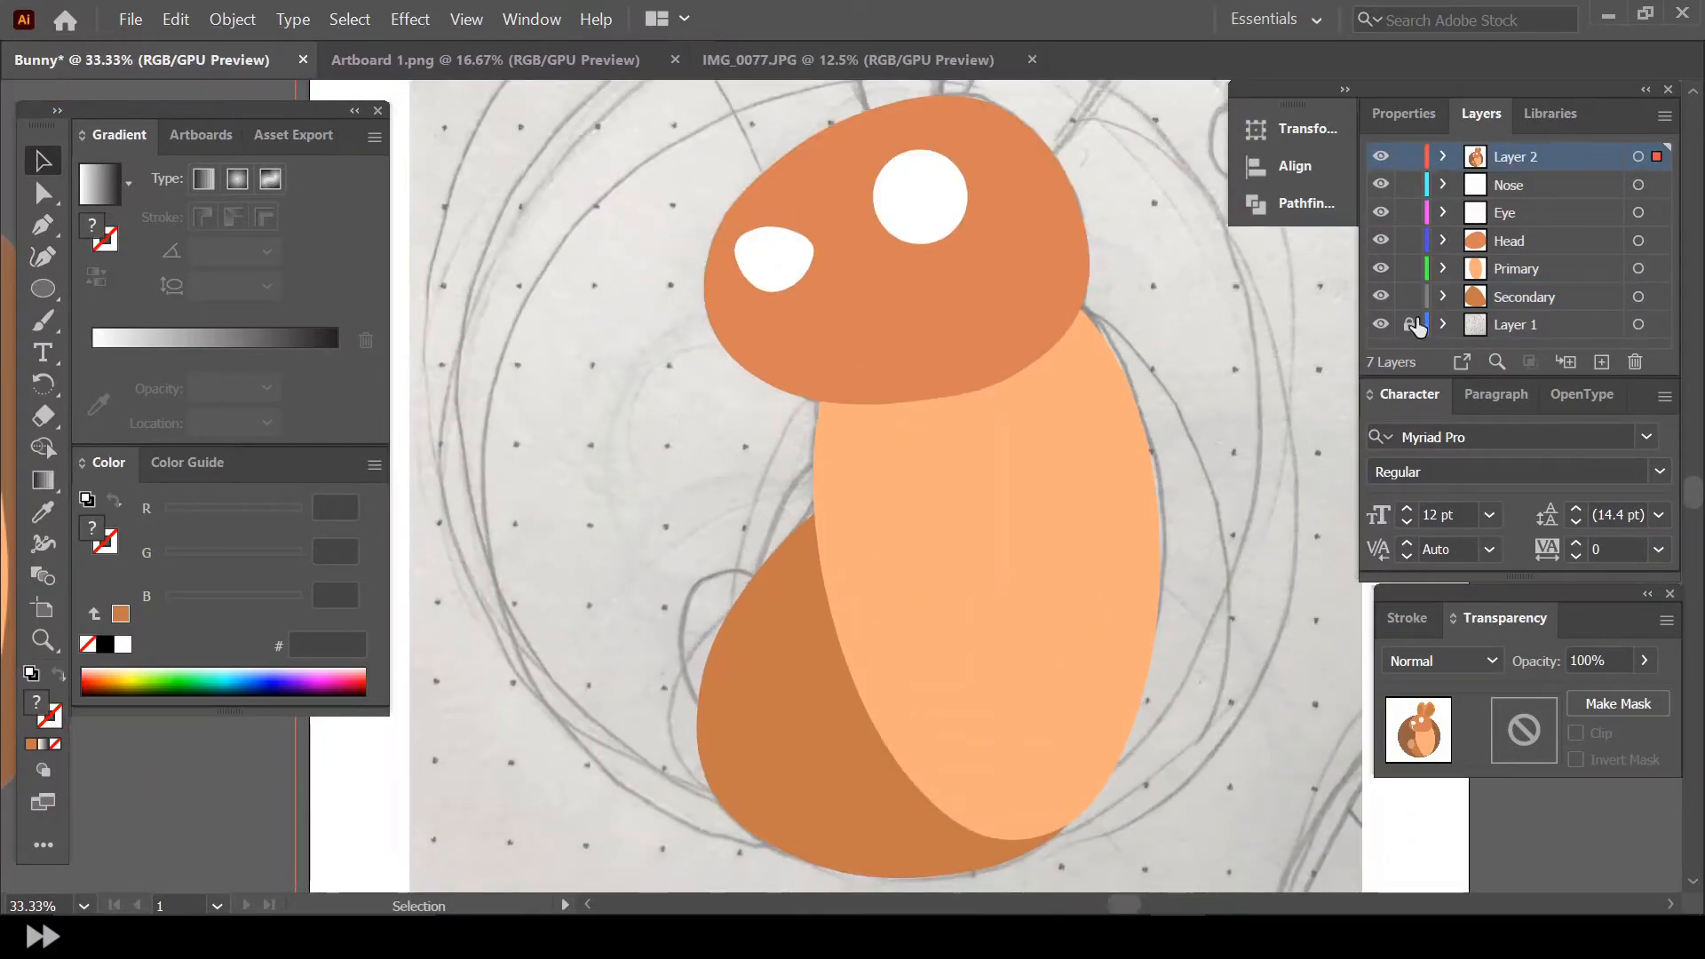
{"action": "left_click", "coordinate": [1381, 297]}
{"action": "left_click", "coordinate": [1596, 366]}
{"action": "left_click_drag", "start_coordinate": [1550, 158], "coordinate": [1543, 311]}
{"action": "double_click", "coordinate": [1519, 294]}
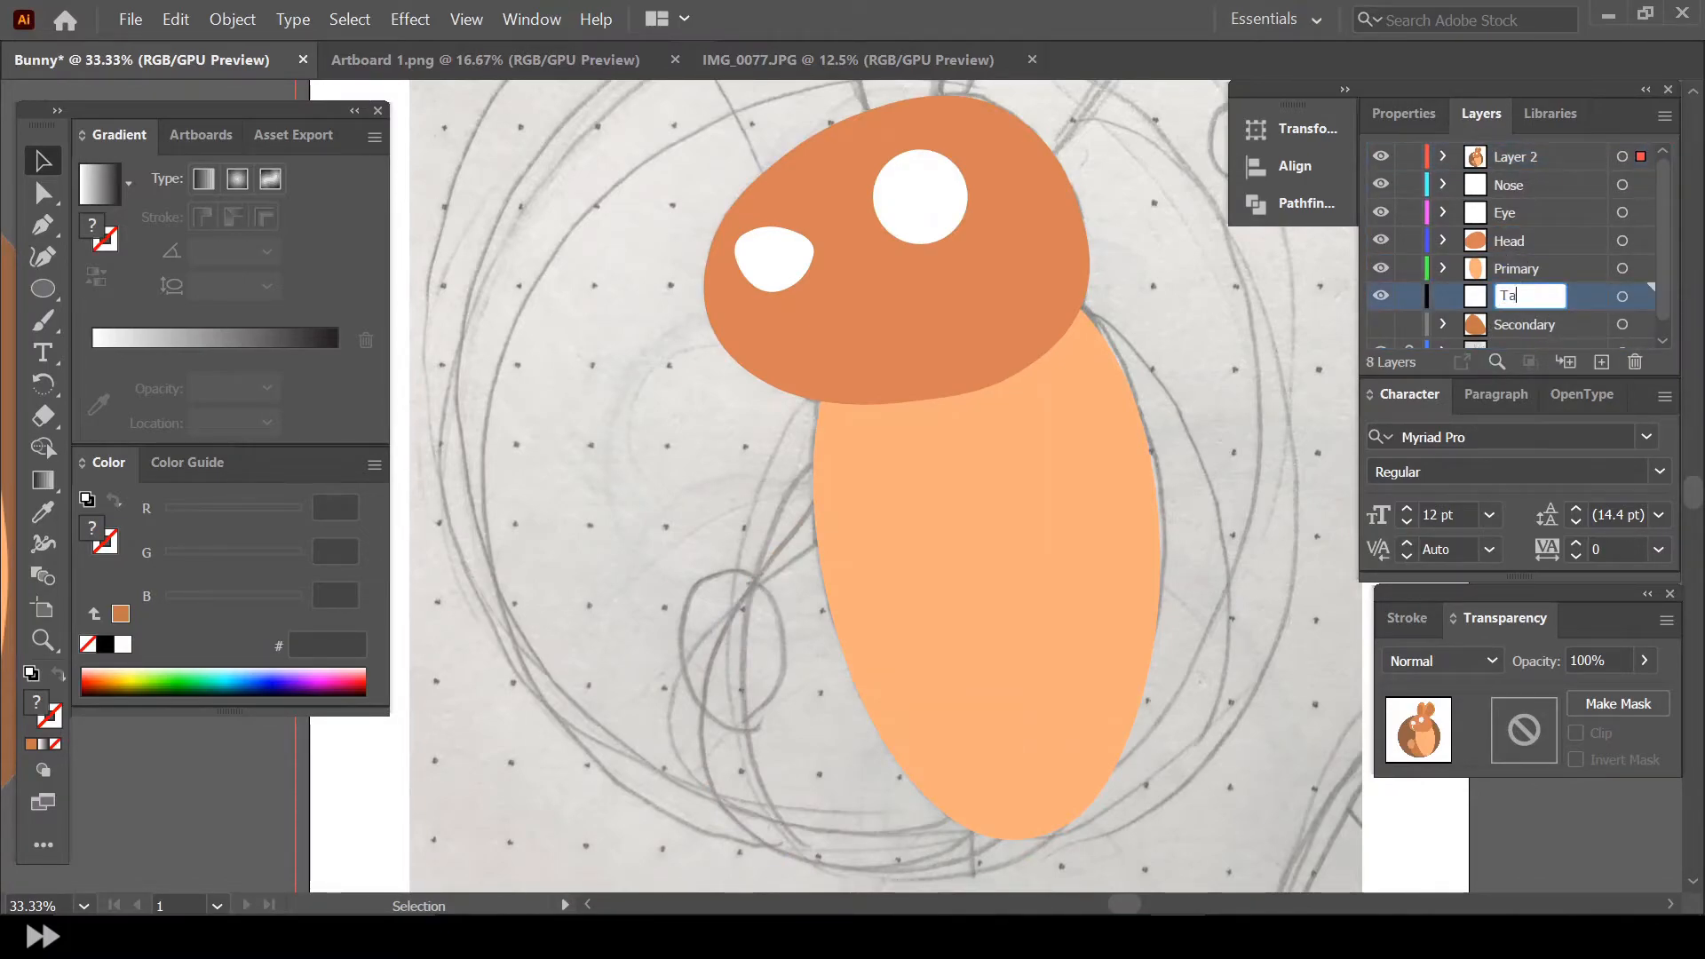
{"action": "key", "text": "Return"}
Trace the sketched tail as a closed white oval with the Curvature tool and deselect it
{"action": "left_click", "coordinate": [122, 644]}
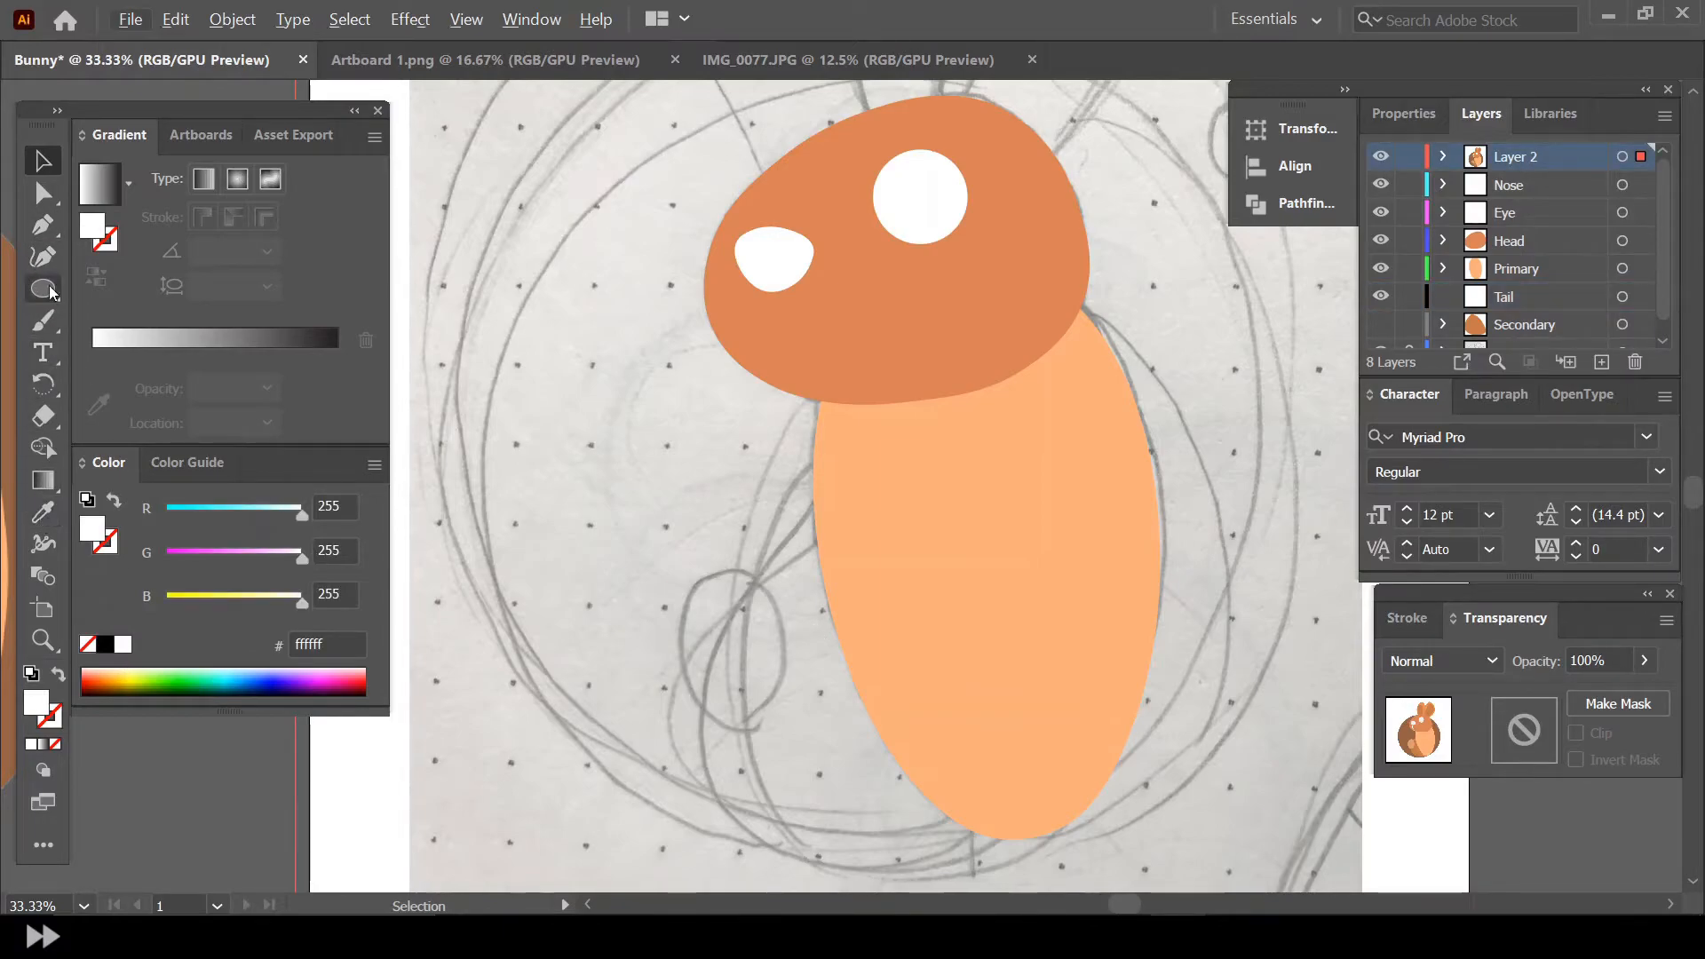
{"action": "left_click", "coordinate": [42, 257]}
{"action": "scroll", "coordinate": [666, 678], "scroll_direction": "up", "scroll_amount": 1}
{"action": "left_click", "coordinate": [818, 775]}
{"action": "left_click", "coordinate": [891, 730]}
{"action": "left_click", "coordinate": [897, 543]}
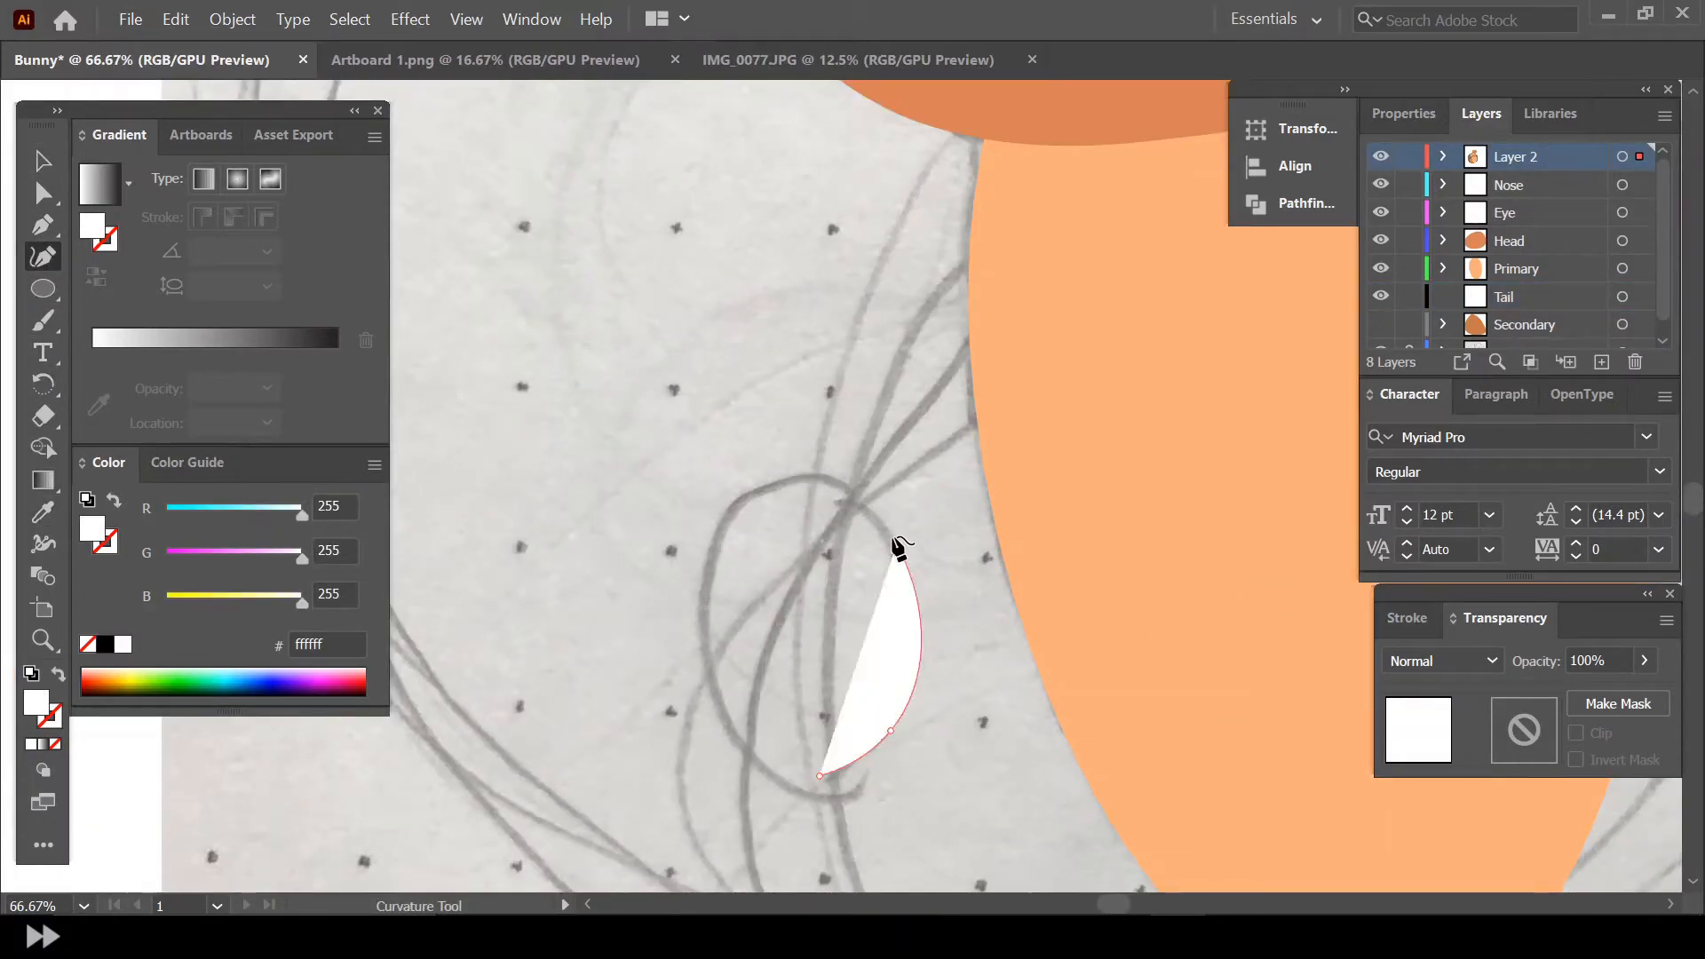
{"action": "left_click", "coordinate": [772, 480]}
{"action": "left_click", "coordinate": [687, 560]}
{"action": "left_click", "coordinate": [716, 732]}
{"action": "left_click", "coordinate": [819, 775]}
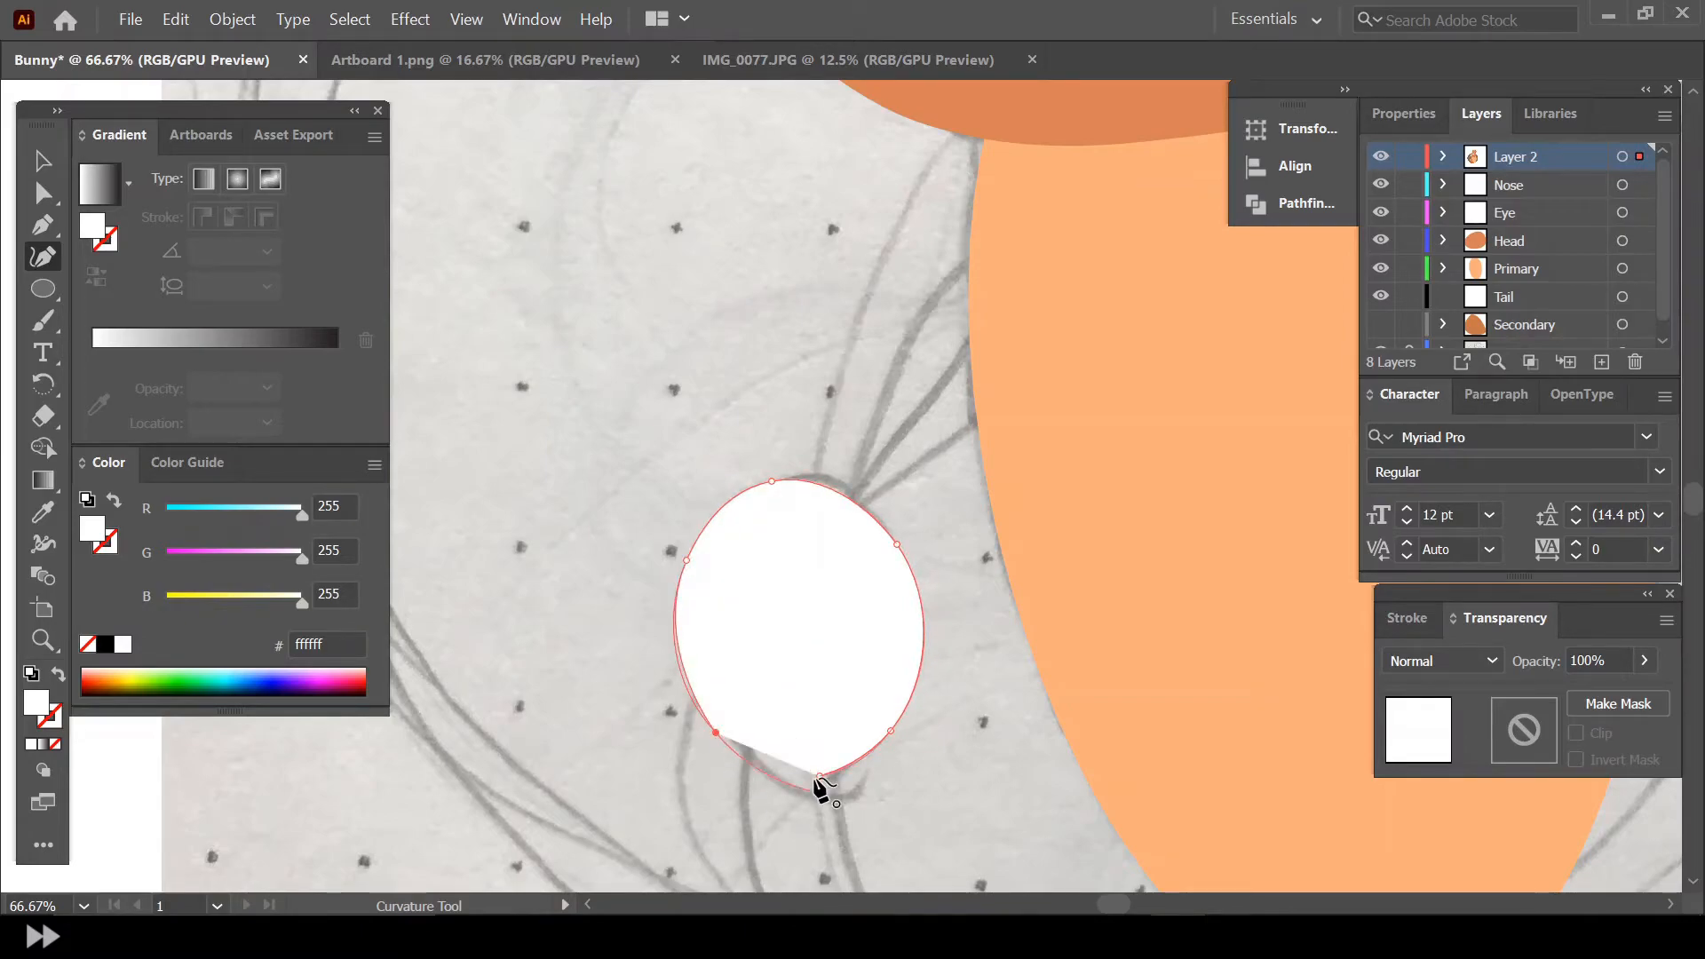
{"action": "left_click", "coordinate": [42, 161]}
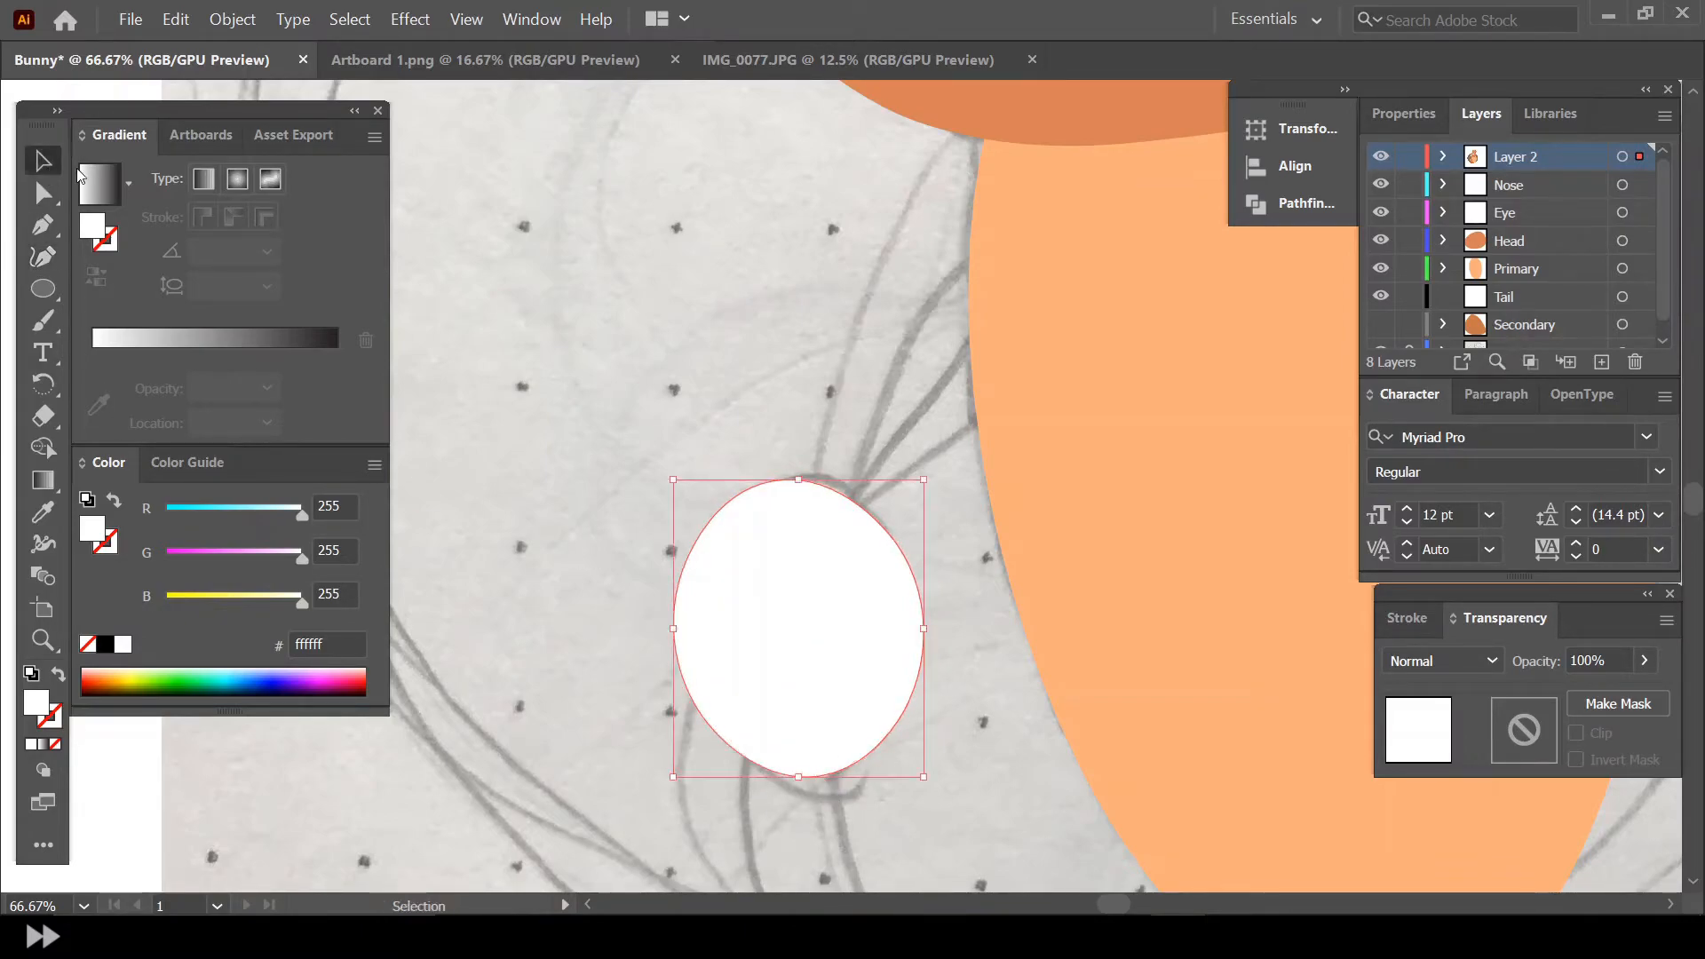
{"action": "left_click", "coordinate": [934, 393]}
Show the Secondary layer again behind the tail shape
{"action": "scroll", "coordinate": [936, 396], "scroll_direction": "down", "scroll_amount": 2}
{"action": "scroll", "coordinate": [1410, 317], "scroll_direction": "down", "scroll_amount": 1}
{"action": "left_click", "coordinate": [1381, 307]}
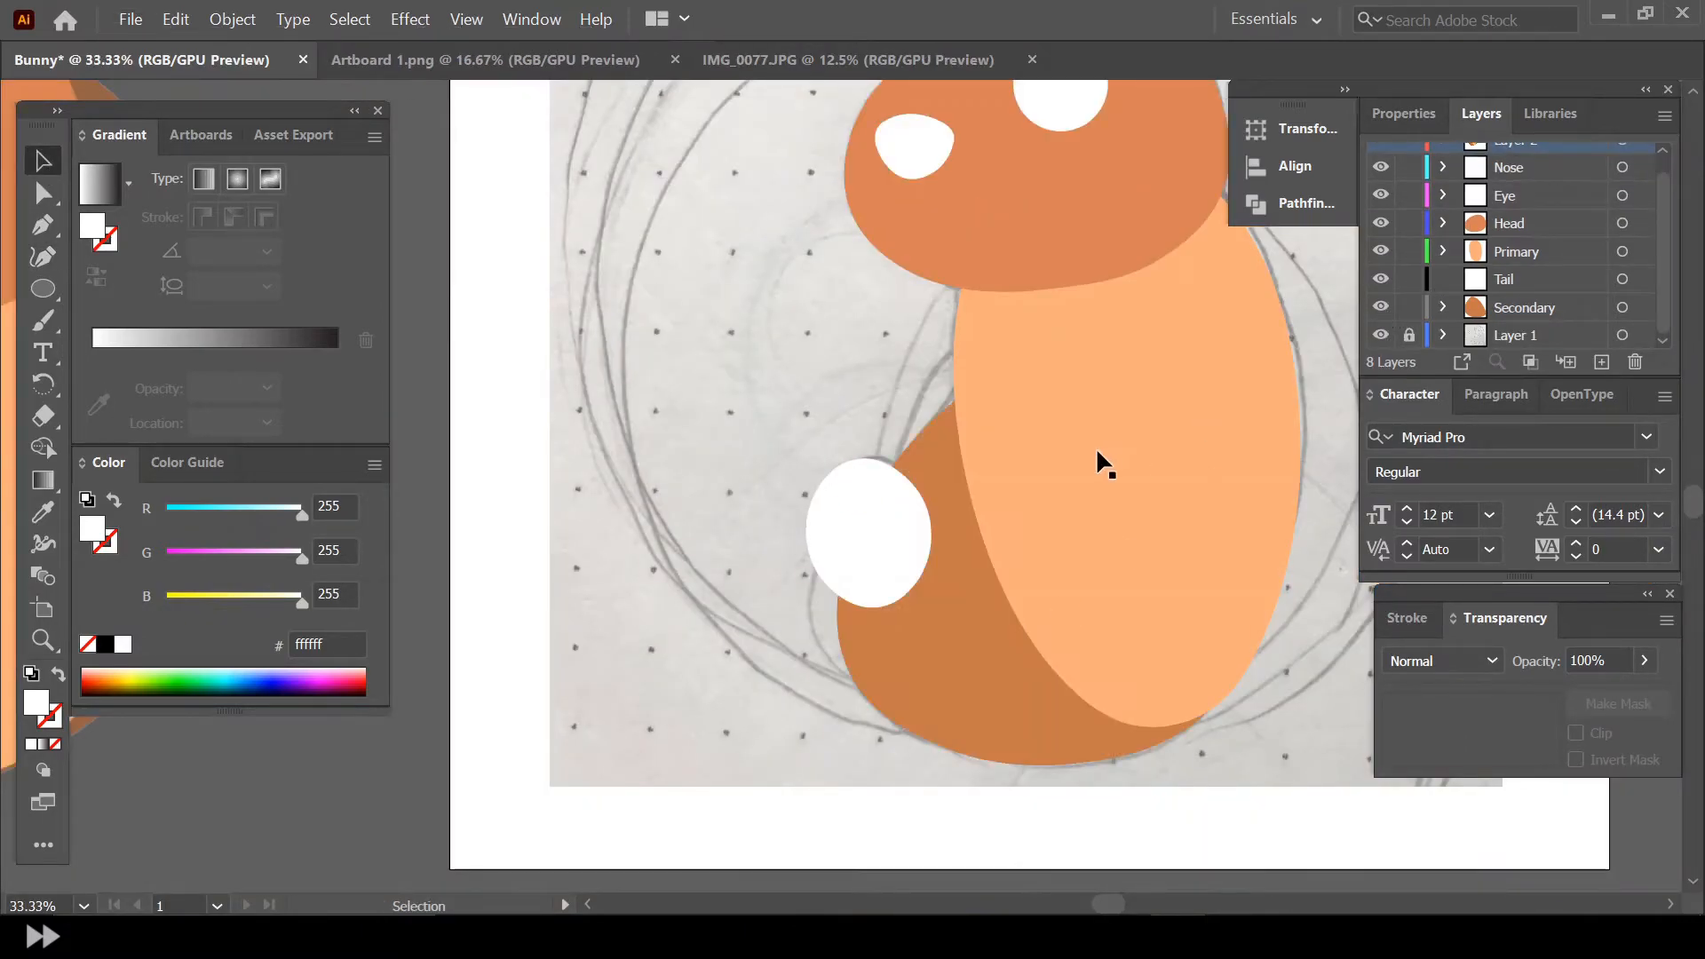
Recolor the tail oval with db9c72 sampled from the reference rabbit's tail using the Eyedropper, and deselect it
{"action": "scroll", "coordinate": [1066, 622], "scroll_direction": "down", "scroll_amount": 2}
{"action": "scroll", "coordinate": [973, 638], "scroll_direction": "left", "scroll_amount": 1}
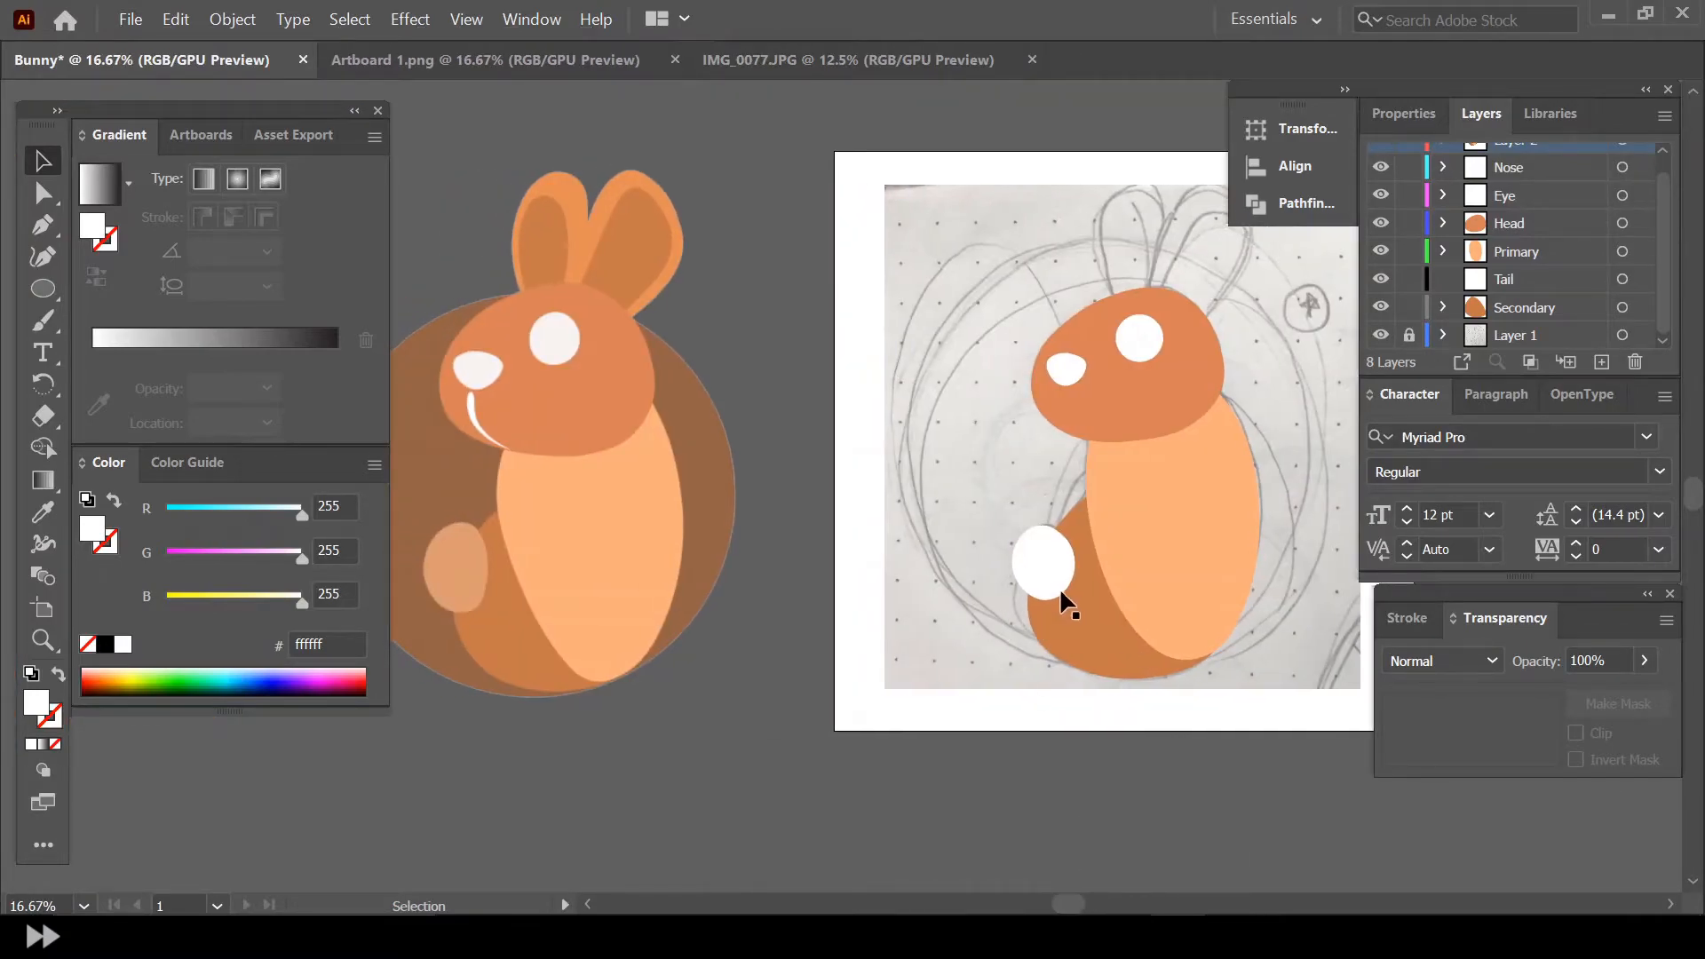
{"action": "left_click", "coordinate": [1057, 552]}
{"action": "left_click", "coordinate": [42, 512]}
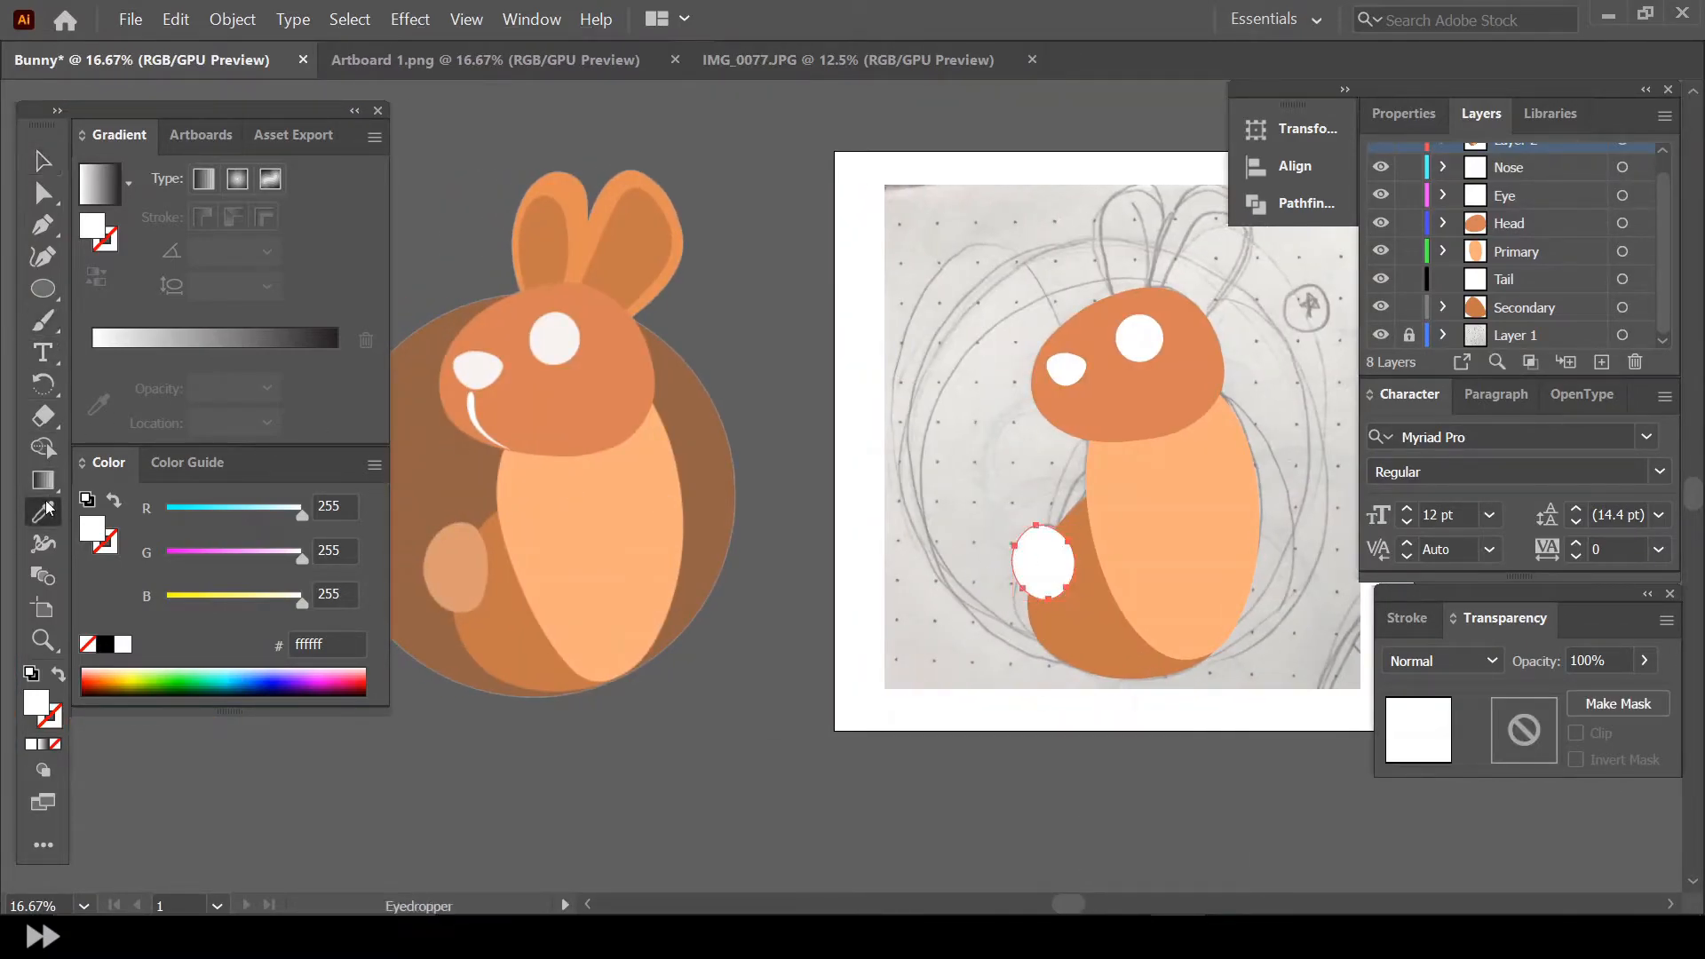
{"action": "left_click", "coordinate": [449, 548]}
{"action": "left_click", "coordinate": [43, 161]}
{"action": "left_click", "coordinate": [1023, 386]}
Add a new layer, place it directly below Head and rename it Ear 2
{"action": "scroll", "coordinate": [1038, 392], "scroll_direction": "down", "scroll_amount": 1}
{"action": "scroll", "coordinate": [1155, 432], "scroll_direction": "up", "scroll_amount": 2}
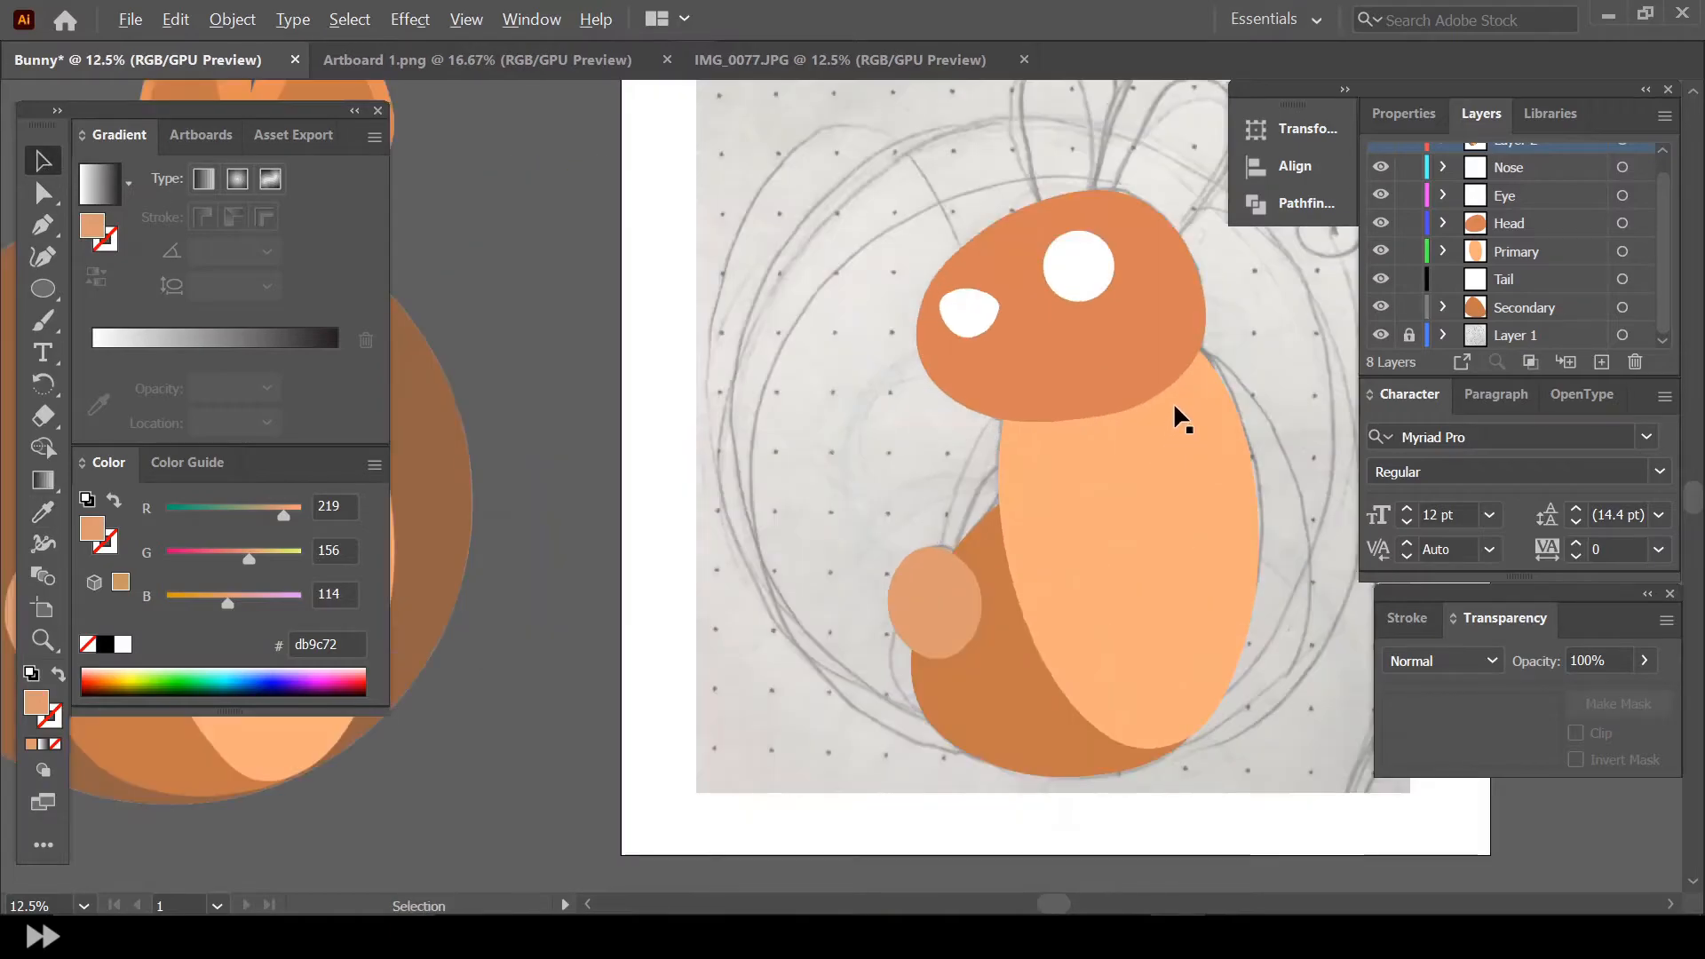
{"action": "scroll", "coordinate": [1195, 515], "scroll_direction": "up", "scroll_amount": 2}
{"action": "scroll", "coordinate": [922, 258], "scroll_direction": "up", "scroll_amount": 2}
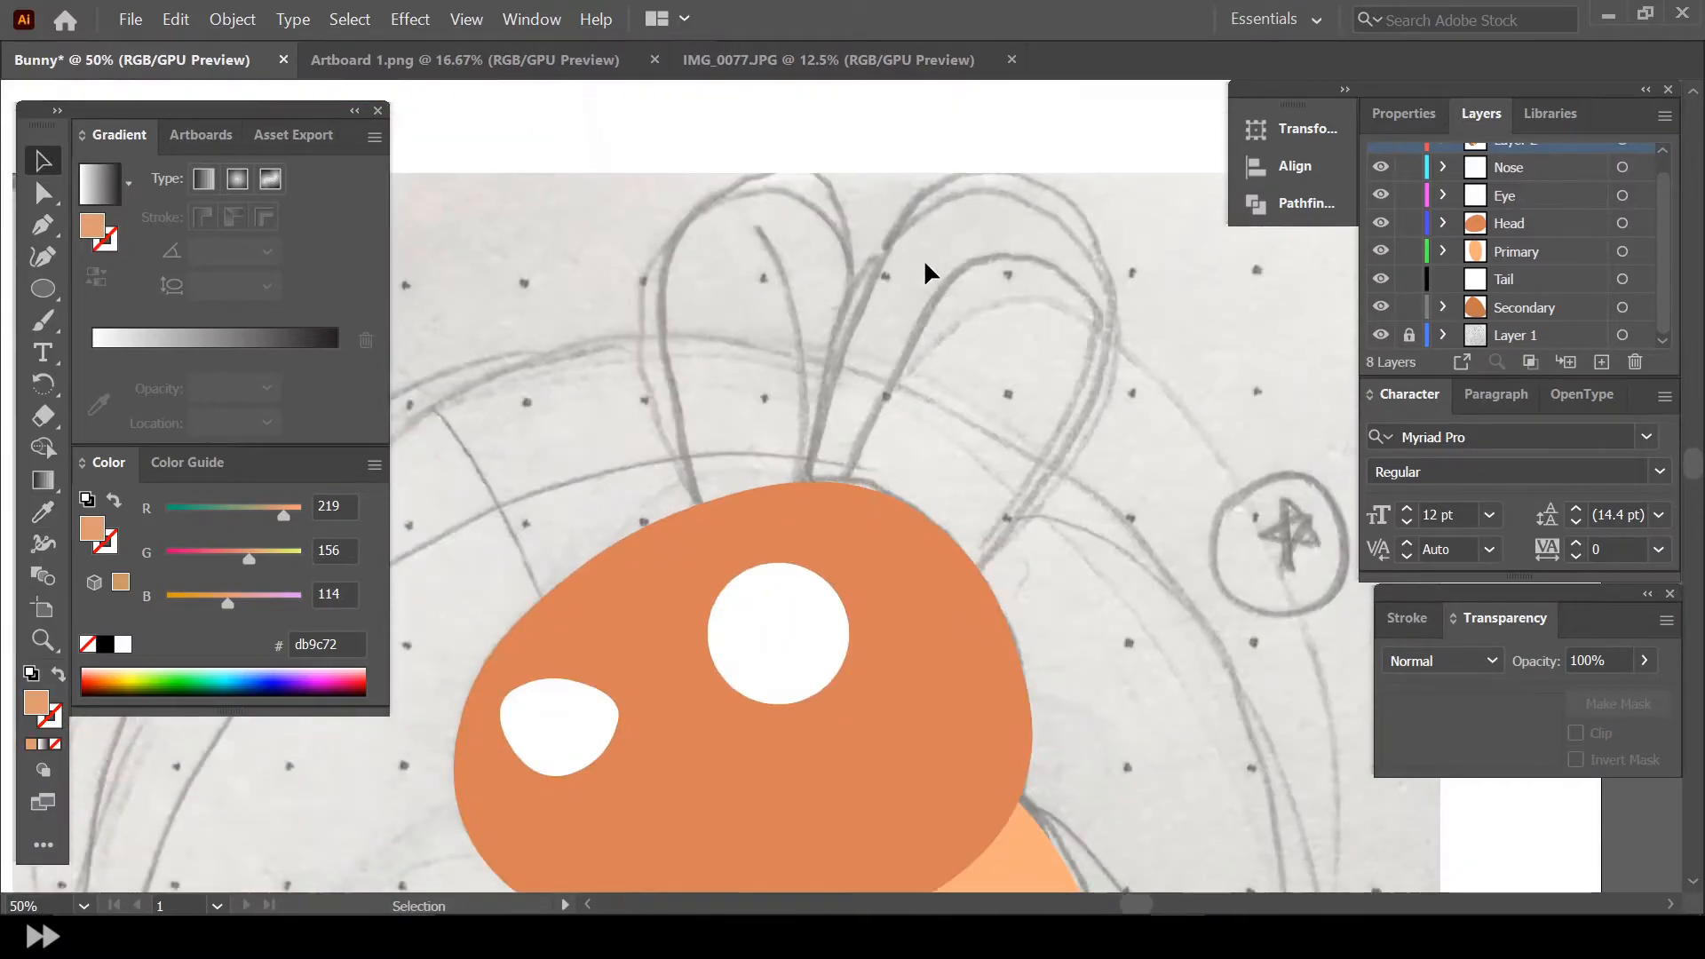
{"action": "scroll", "coordinate": [1540, 187], "scroll_direction": "up", "scroll_amount": 1}
{"action": "left_click", "coordinate": [1524, 242]}
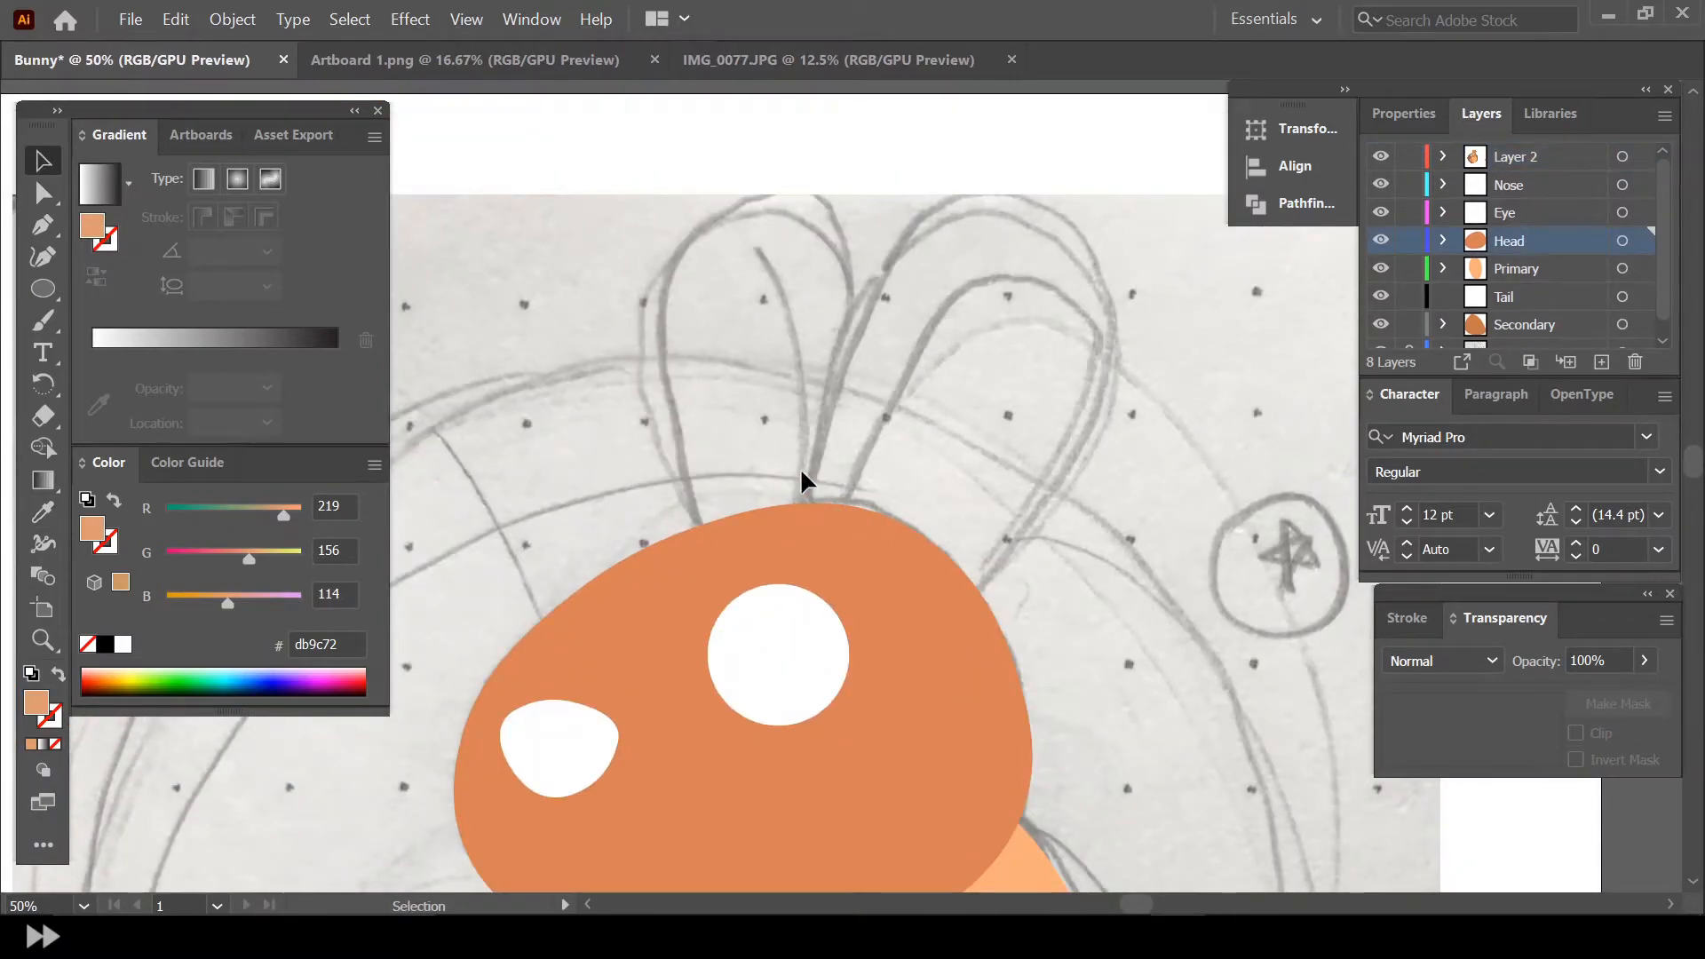
{"action": "left_click", "coordinate": [1601, 361]}
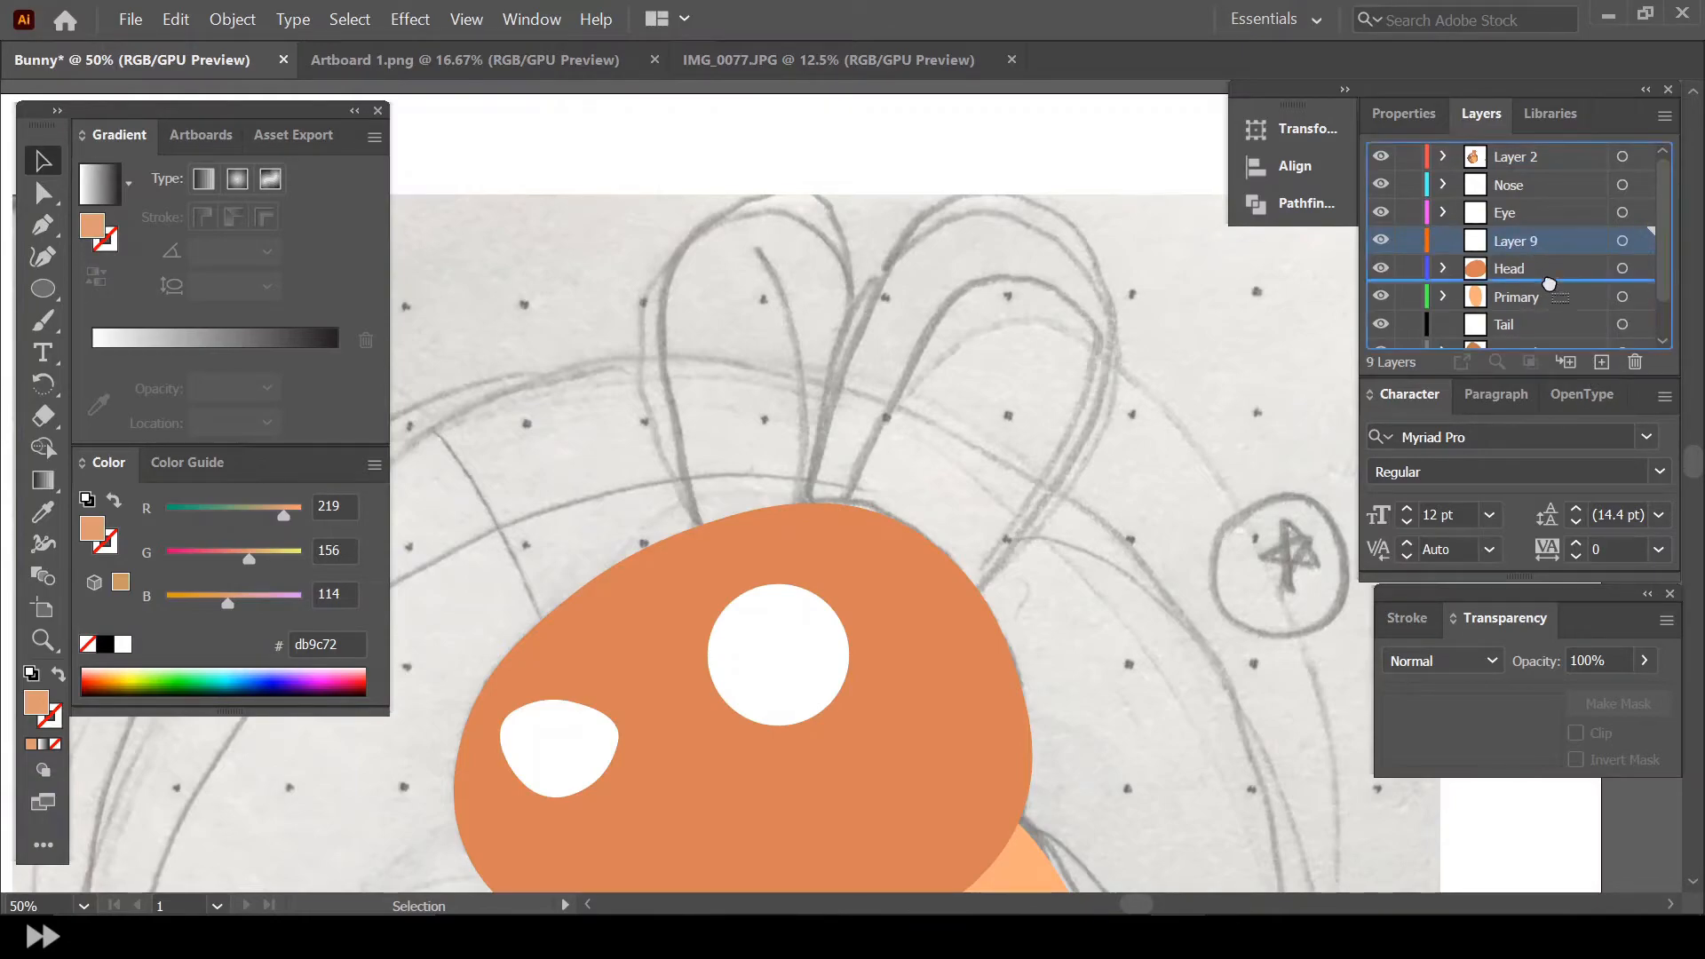
{"action": "double_click", "coordinate": [1529, 269]}
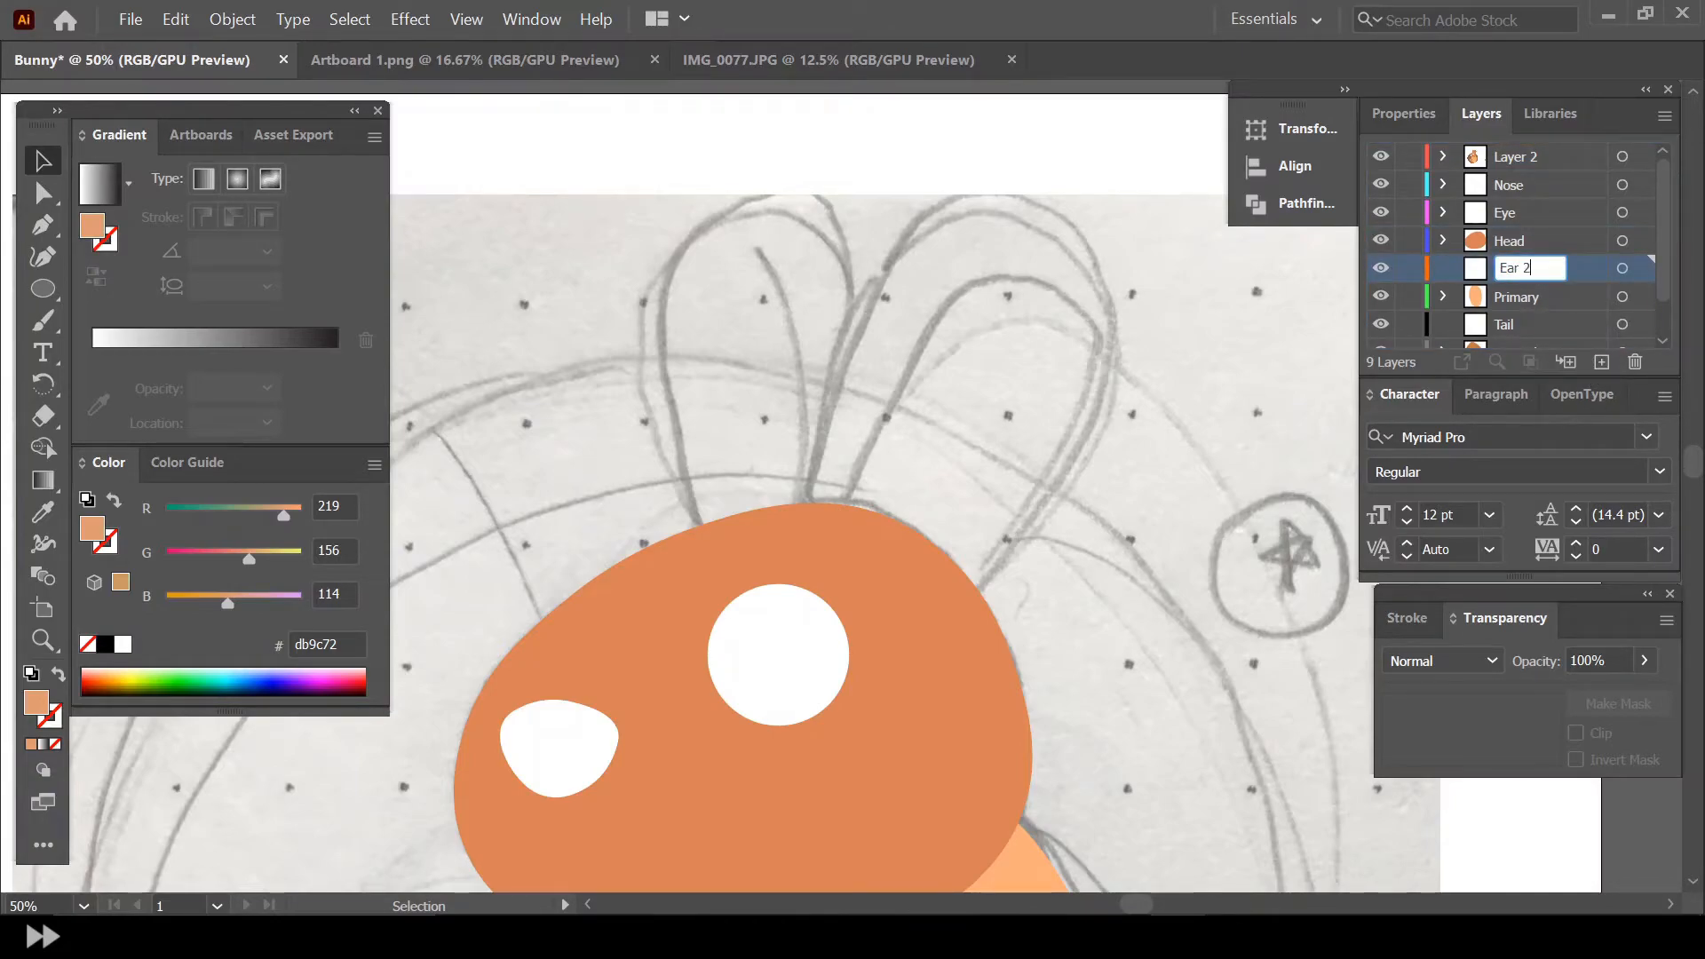
{"action": "key", "text": "Return"}
Sample the light orange e58f56 from the outer ear of the reference rabbit as the fill with the Eyedropper
{"action": "scroll", "coordinate": [659, 457], "scroll_direction": "down", "scroll_amount": 3}
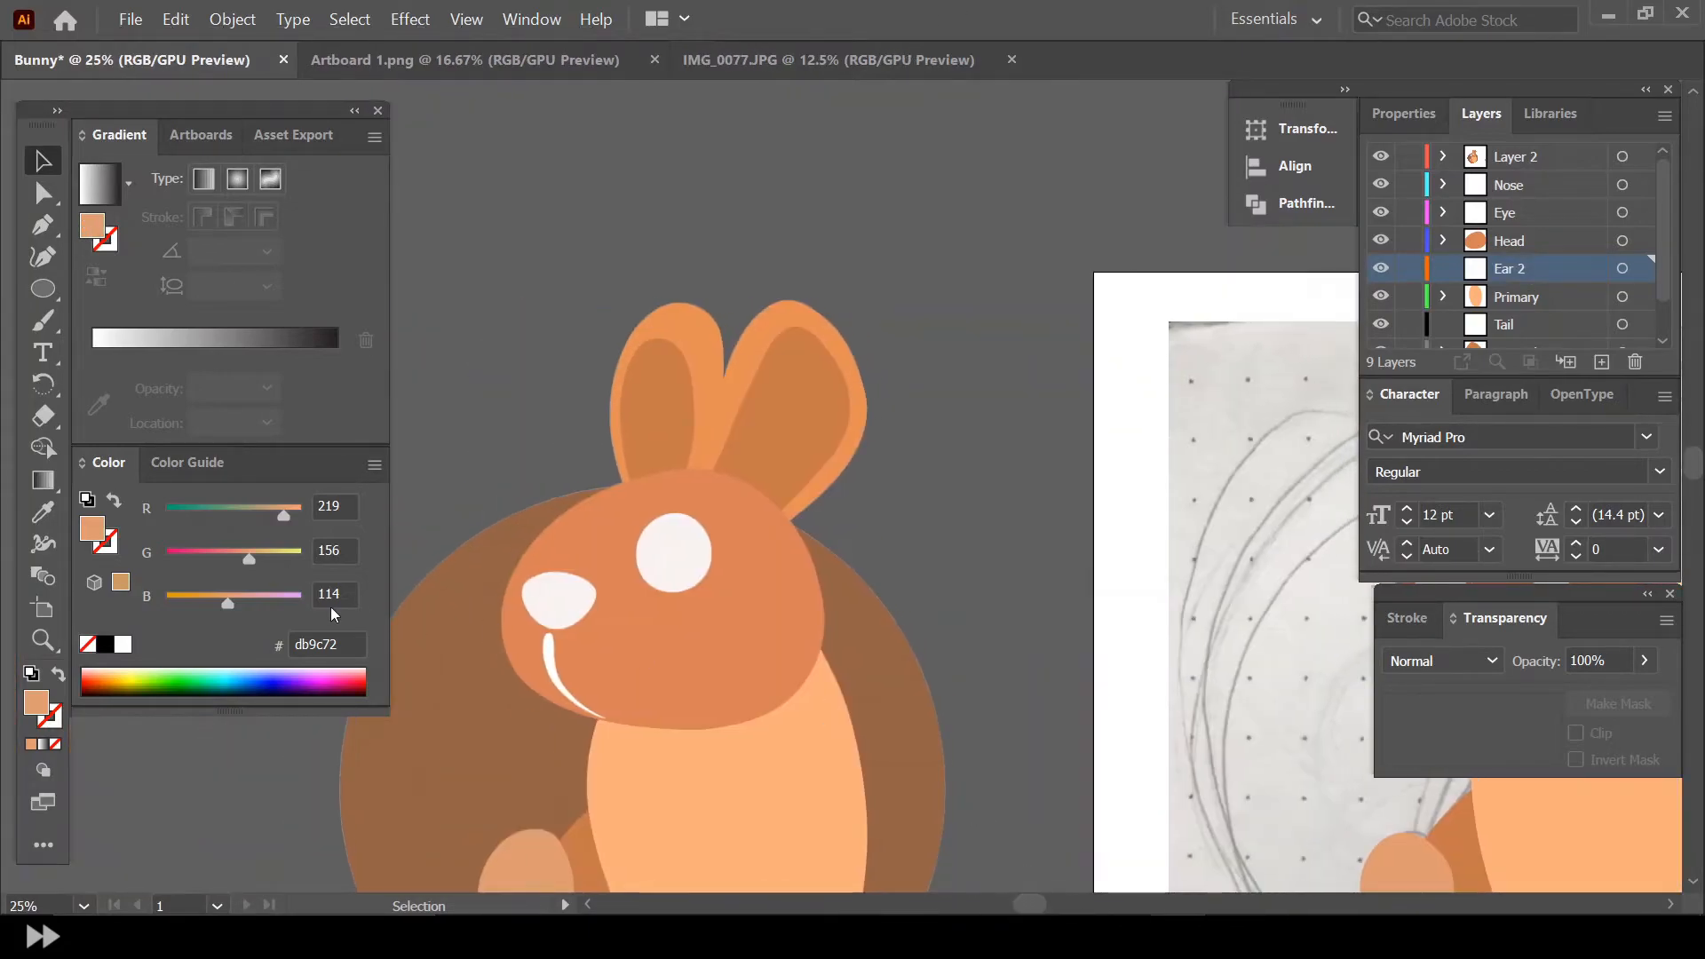
{"action": "key", "text": "i"}
{"action": "left_click", "coordinate": [744, 373]}
Trace the sketched right ear as a closed shape on Ear 2 with the Curvature tool, extending its base behind the head, and deselect it
{"action": "left_click", "coordinate": [43, 257]}
{"action": "left_click_drag", "start_coordinate": [1030, 905], "coordinate": [1144, 911]}
{"action": "scroll", "coordinate": [1019, 371], "scroll_direction": "up", "scroll_amount": 1}
{"action": "scroll", "coordinate": [1019, 371], "scroll_direction": "up", "scroll_amount": 3}
{"action": "left_click", "coordinate": [584, 658]}
{"action": "left_click", "coordinate": [664, 386]}
{"action": "left_click", "coordinate": [744, 257]}
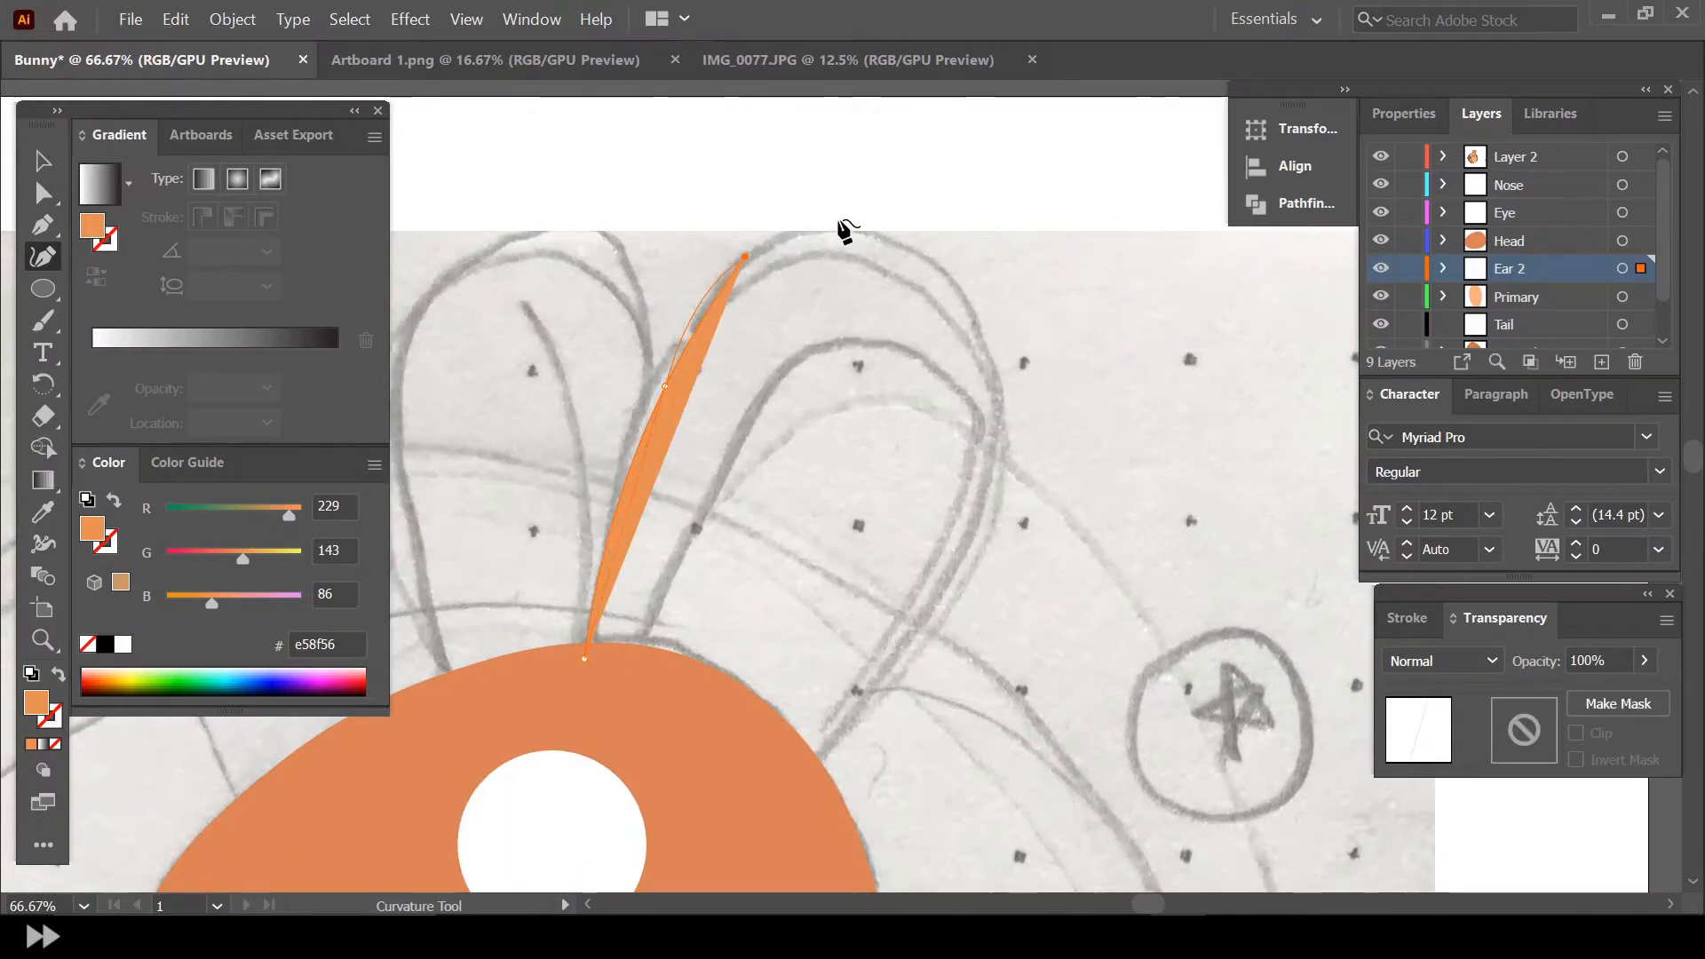
{"action": "left_click", "coordinate": [855, 228]}
{"action": "left_click", "coordinate": [969, 297]}
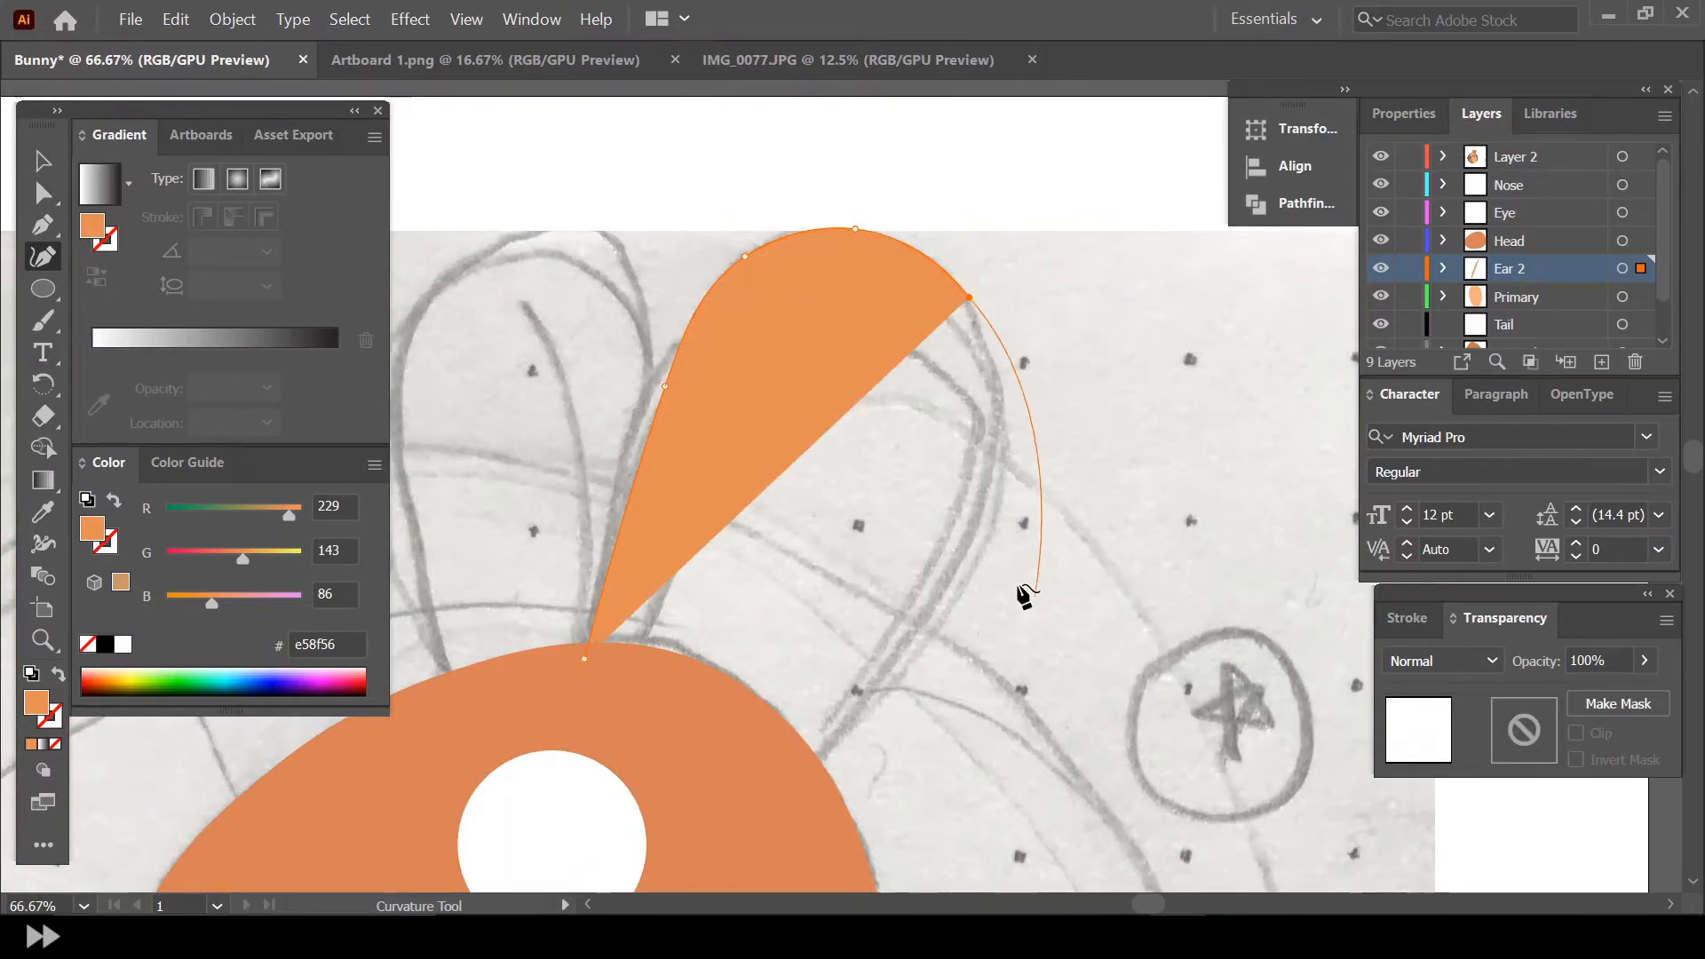
{"action": "left_click", "coordinate": [962, 584]}
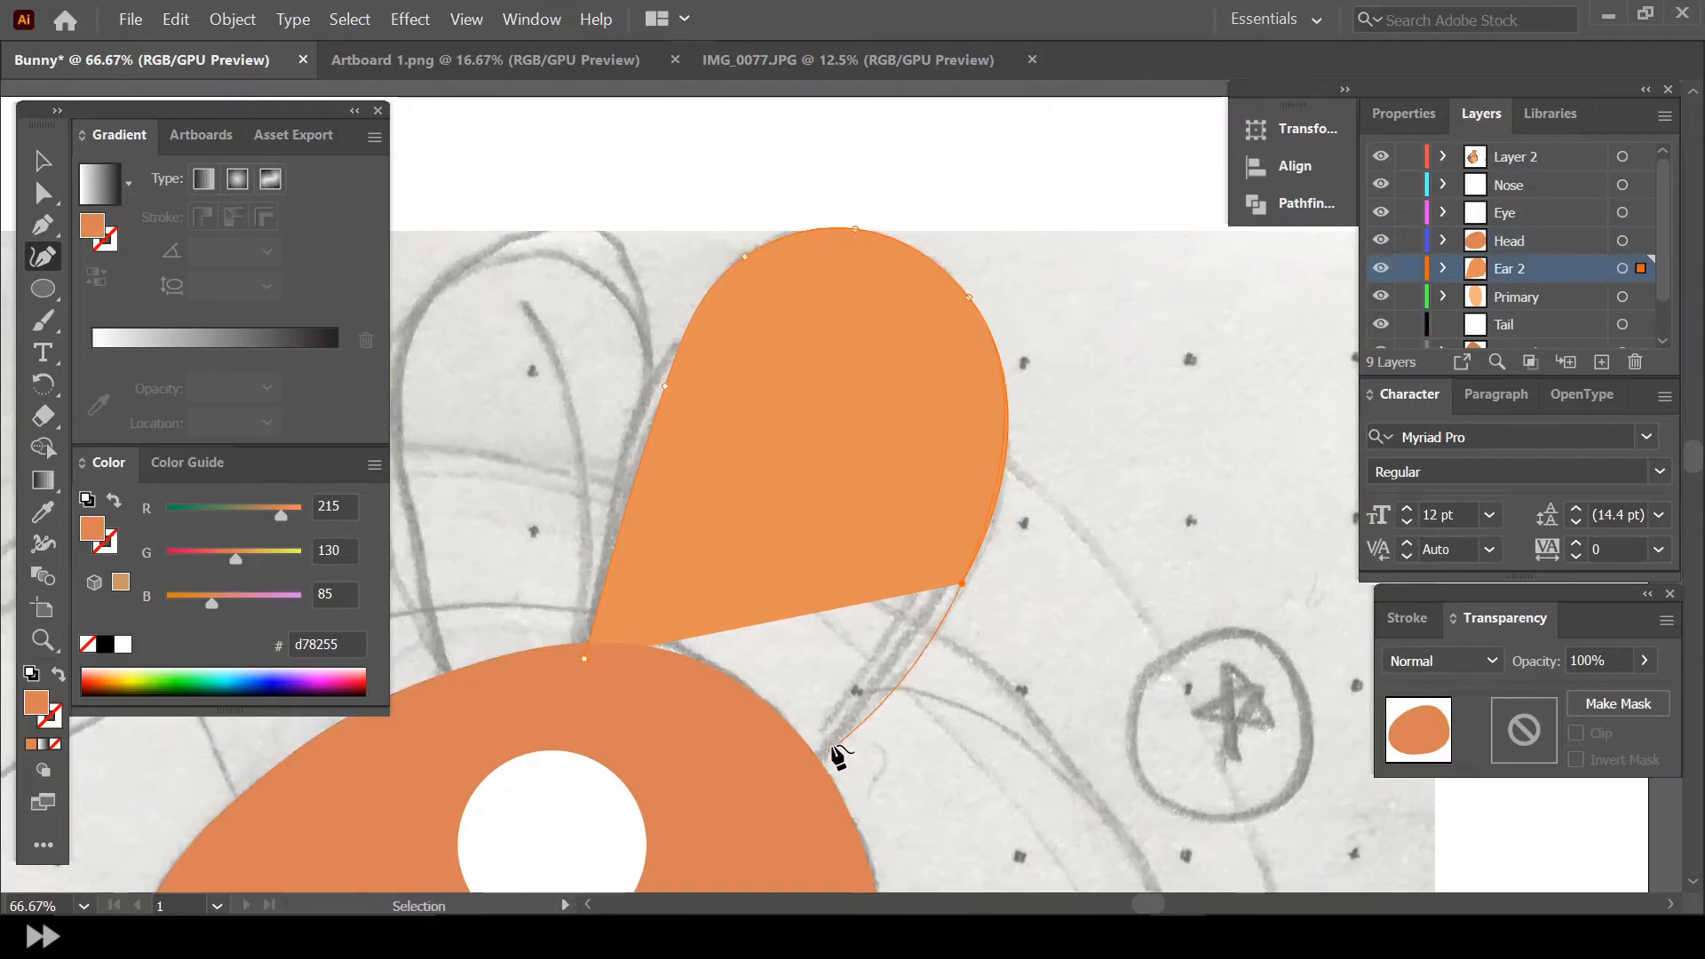
{"action": "left_click", "coordinate": [807, 765]}
{"action": "left_click", "coordinate": [779, 791]}
{"action": "left_click", "coordinate": [585, 660]}
{"action": "left_click_drag", "start_coordinate": [858, 702], "coordinate": [870, 711]}
{"action": "scroll", "coordinate": [837, 625], "scroll_direction": "down", "scroll_amount": 2}
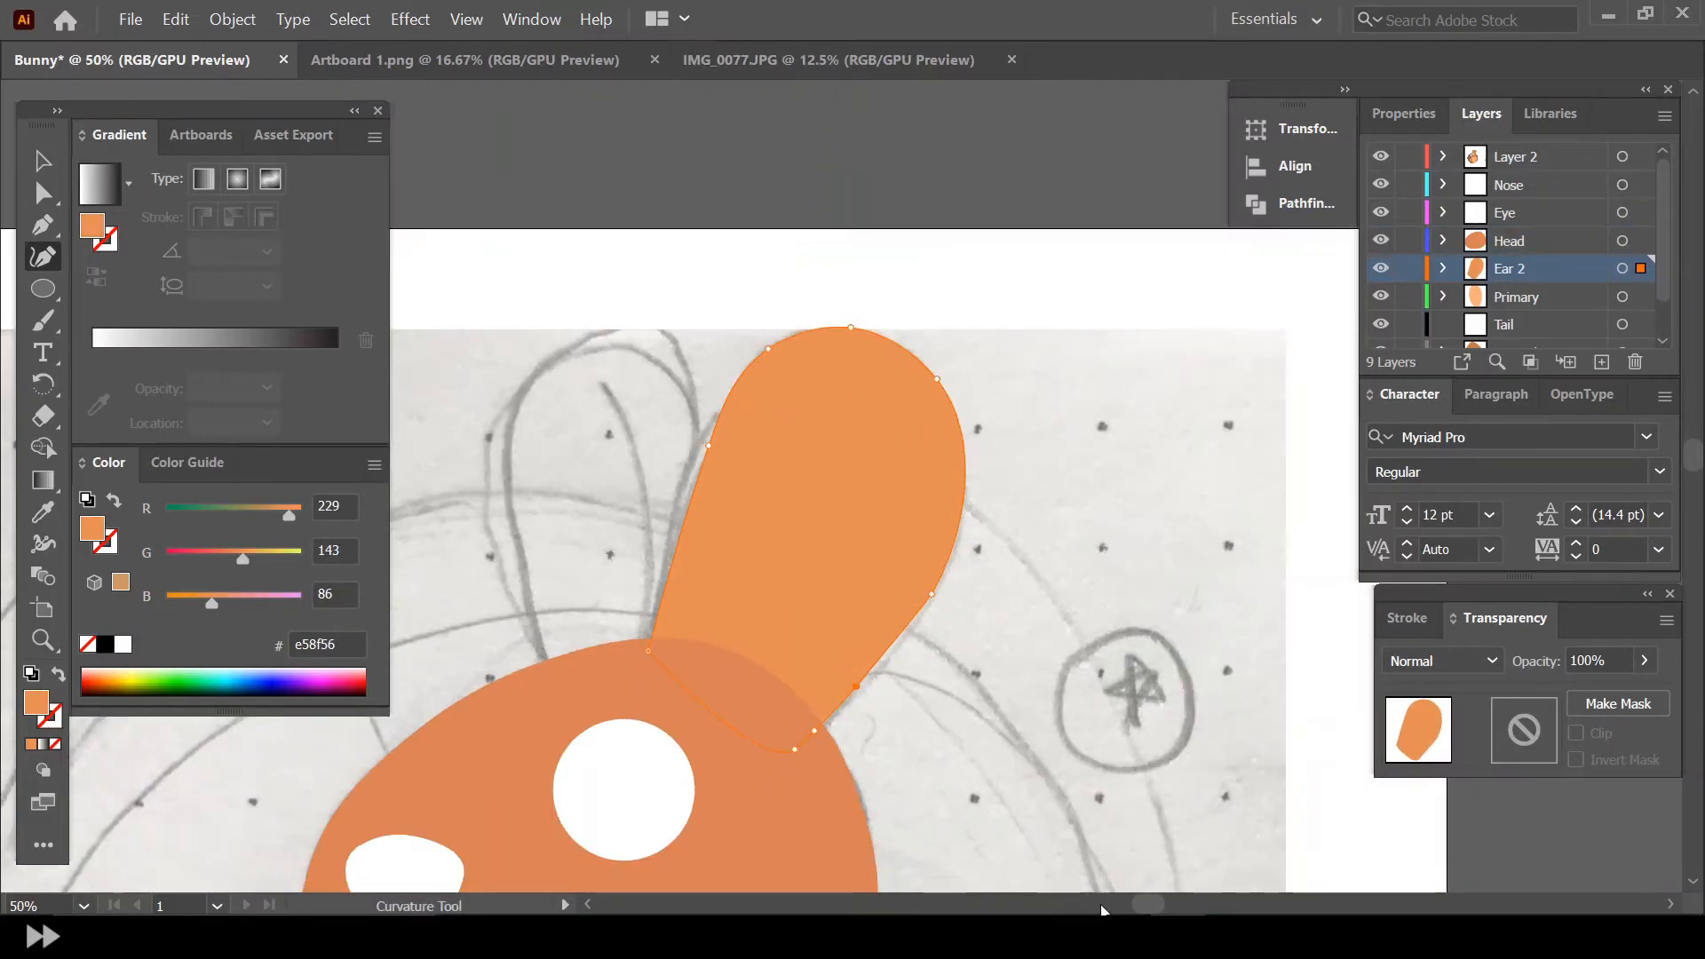
{"action": "mouse_move", "coordinate": [1148, 906]}
{"action": "left_mouse_down"}
{"action": "mouse_move", "coordinate": [1082, 911]}
{"action": "mouse_move", "coordinate": [1111, 910]}
{"action": "left_mouse_up"}
{"action": "scroll", "coordinate": [1010, 771], "scroll_direction": "down", "scroll_amount": 1}
{"action": "scroll", "coordinate": [1282, 636], "scroll_direction": "up", "scroll_amount": 2}
{"action": "left_click", "coordinate": [43, 160]}
{"action": "left_click", "coordinate": [902, 344]}
Compare the traced right ear with the reference rabbit and, by briefly hiding Ear 2, with the sketch beneath it
{"action": "scroll", "coordinate": [993, 548], "scroll_direction": "down", "scroll_amount": 1}
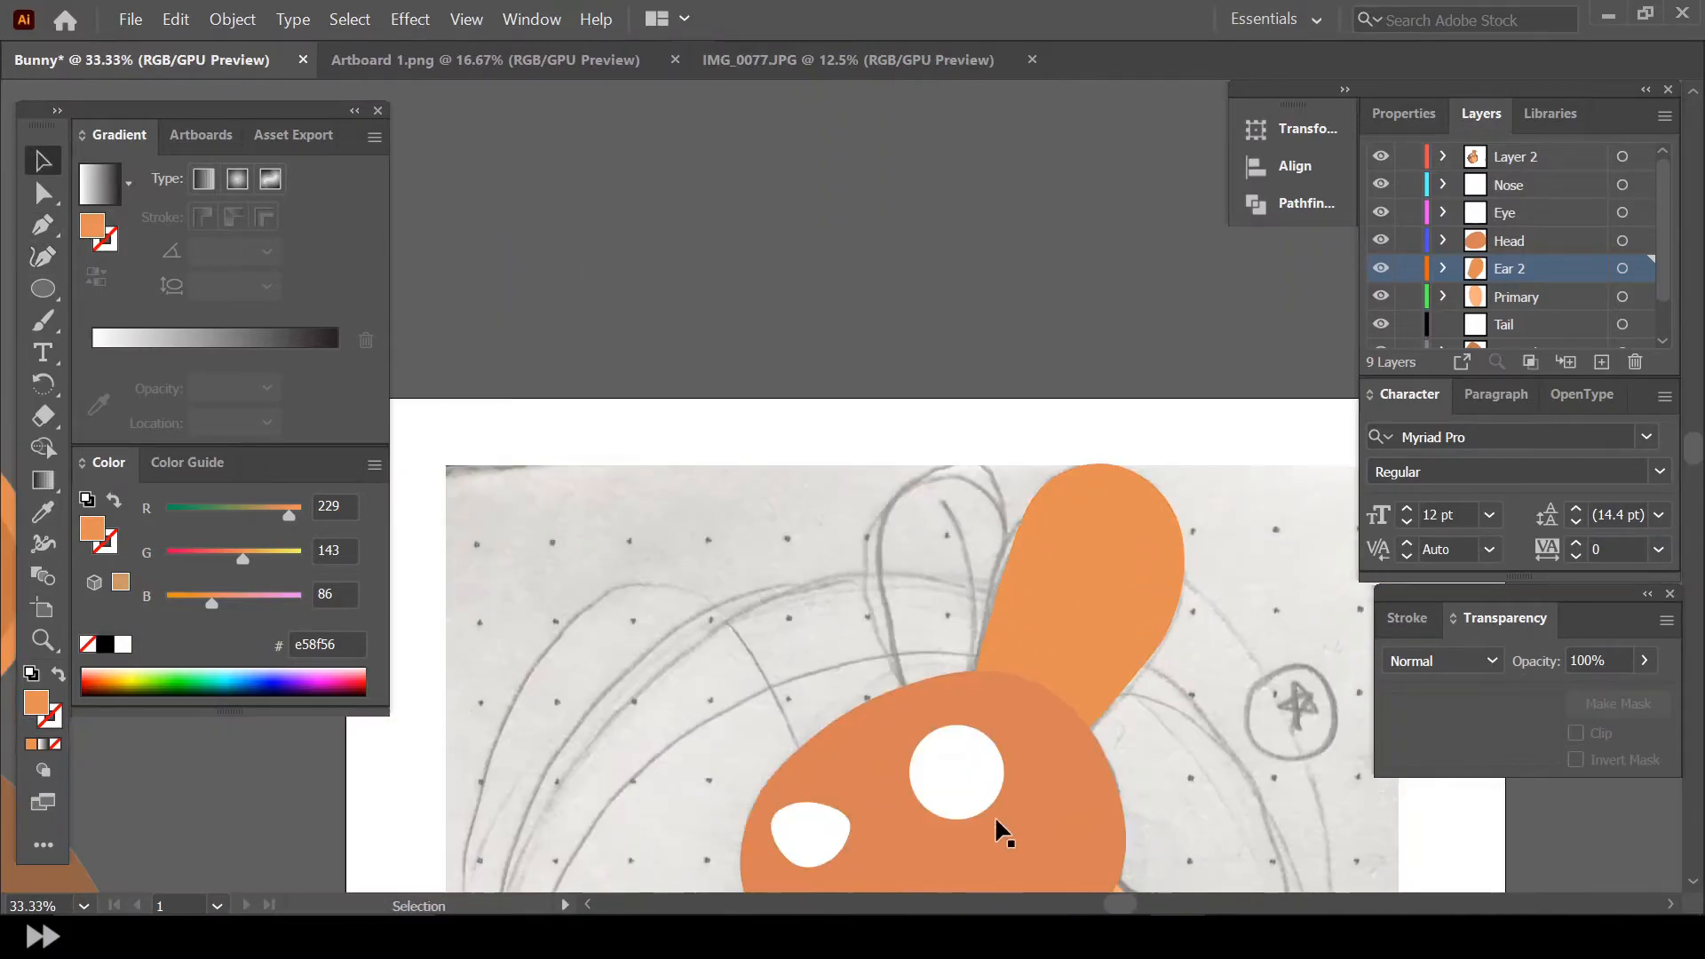
{"action": "scroll", "coordinate": [1001, 813], "scroll_direction": "left", "scroll_amount": 6}
{"action": "left_click_drag", "start_coordinate": [1063, 906], "coordinate": [1217, 913]}
{"action": "scroll", "coordinate": [879, 575], "scroll_direction": "up", "scroll_amount": 1}
{"action": "scroll", "coordinate": [1048, 418], "scroll_direction": "down", "scroll_amount": 3}
{"action": "scroll", "coordinate": [951, 412], "scroll_direction": "up", "scroll_amount": 1}
{"action": "scroll", "coordinate": [1089, 556], "scroll_direction": "left", "scroll_amount": 2}
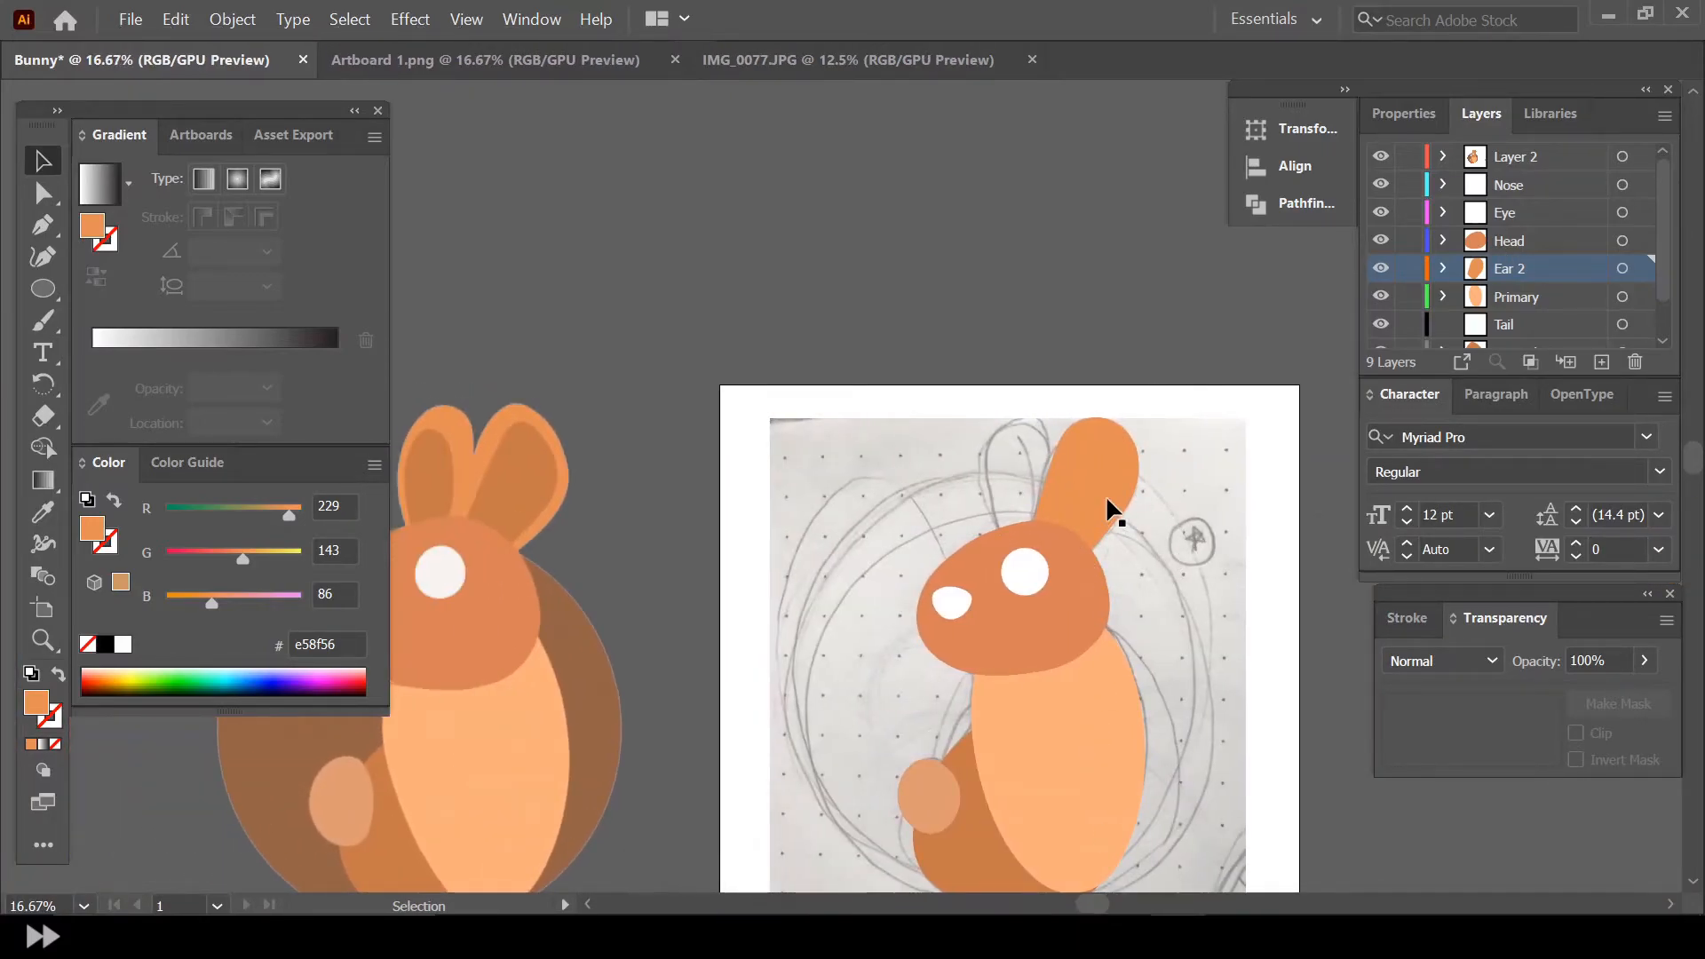
{"action": "scroll", "coordinate": [1103, 435], "scroll_direction": "up", "scroll_amount": 3}
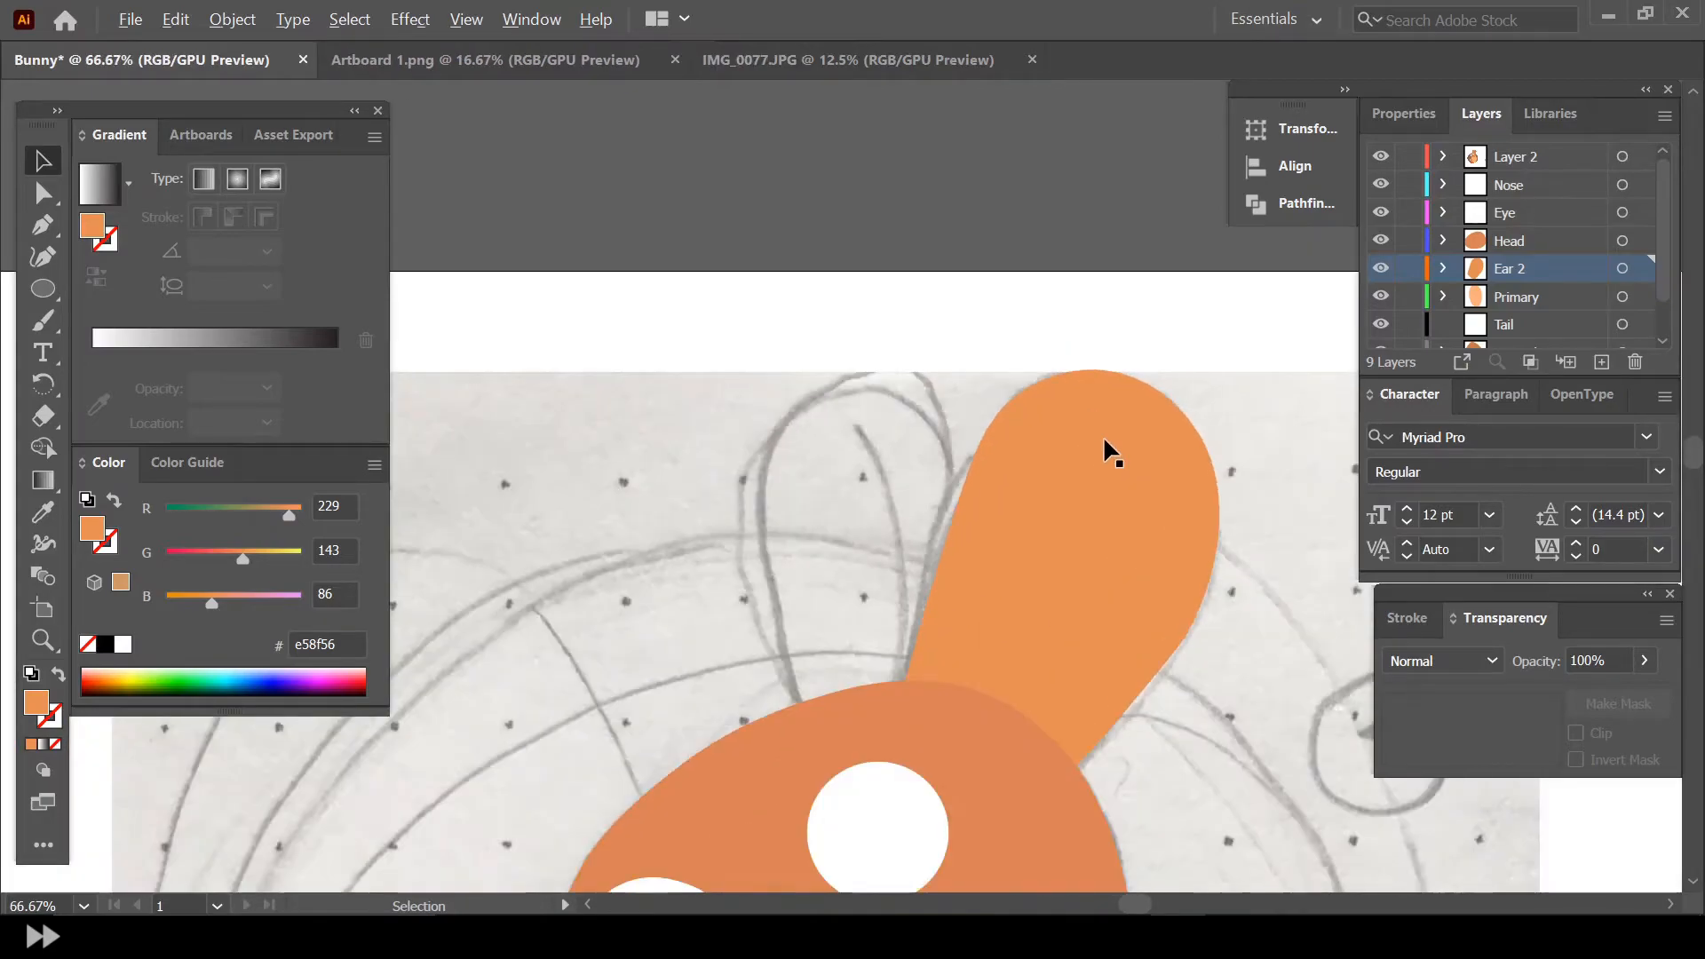
{"action": "scroll", "coordinate": [1103, 436], "scroll_direction": "down", "scroll_amount": 1}
{"action": "left_click", "coordinate": [1381, 269]}
{"action": "left_click", "coordinate": [1381, 268]}
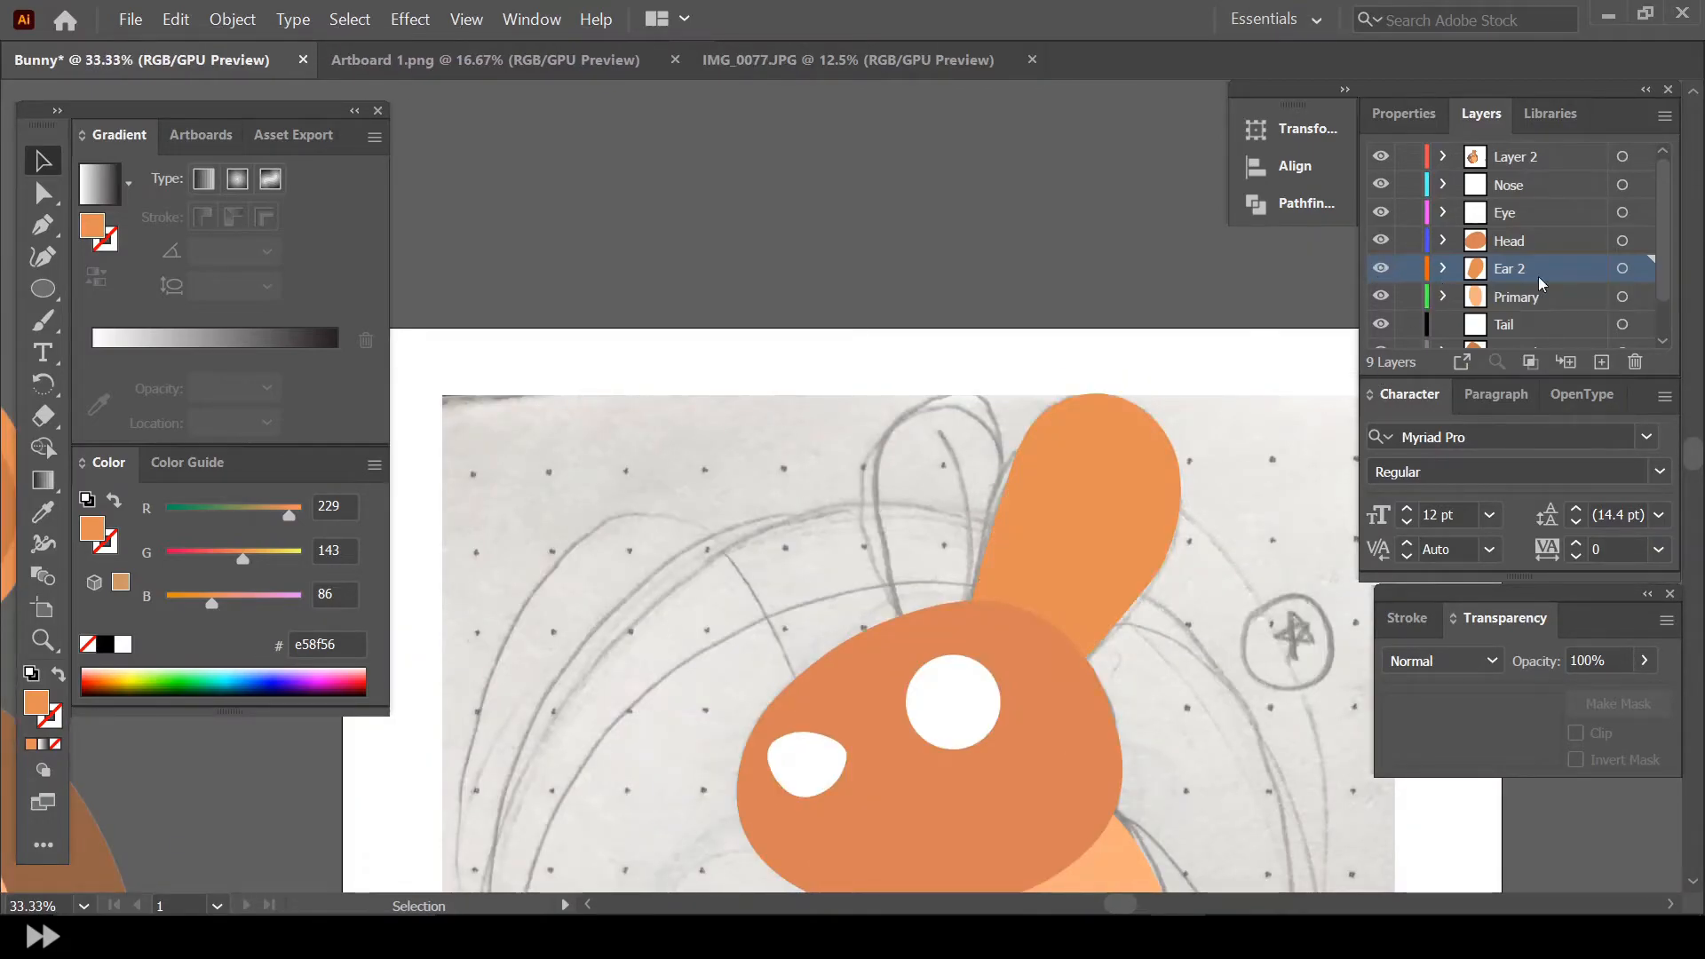
{"action": "scroll", "coordinate": [1072, 535], "scroll_direction": "up", "scroll_amount": 2}
{"action": "left_click_drag", "start_coordinate": [1144, 905], "coordinate": [1154, 905]}
{"action": "scroll", "coordinate": [947, 446], "scroll_direction": "down", "scroll_amount": 6}
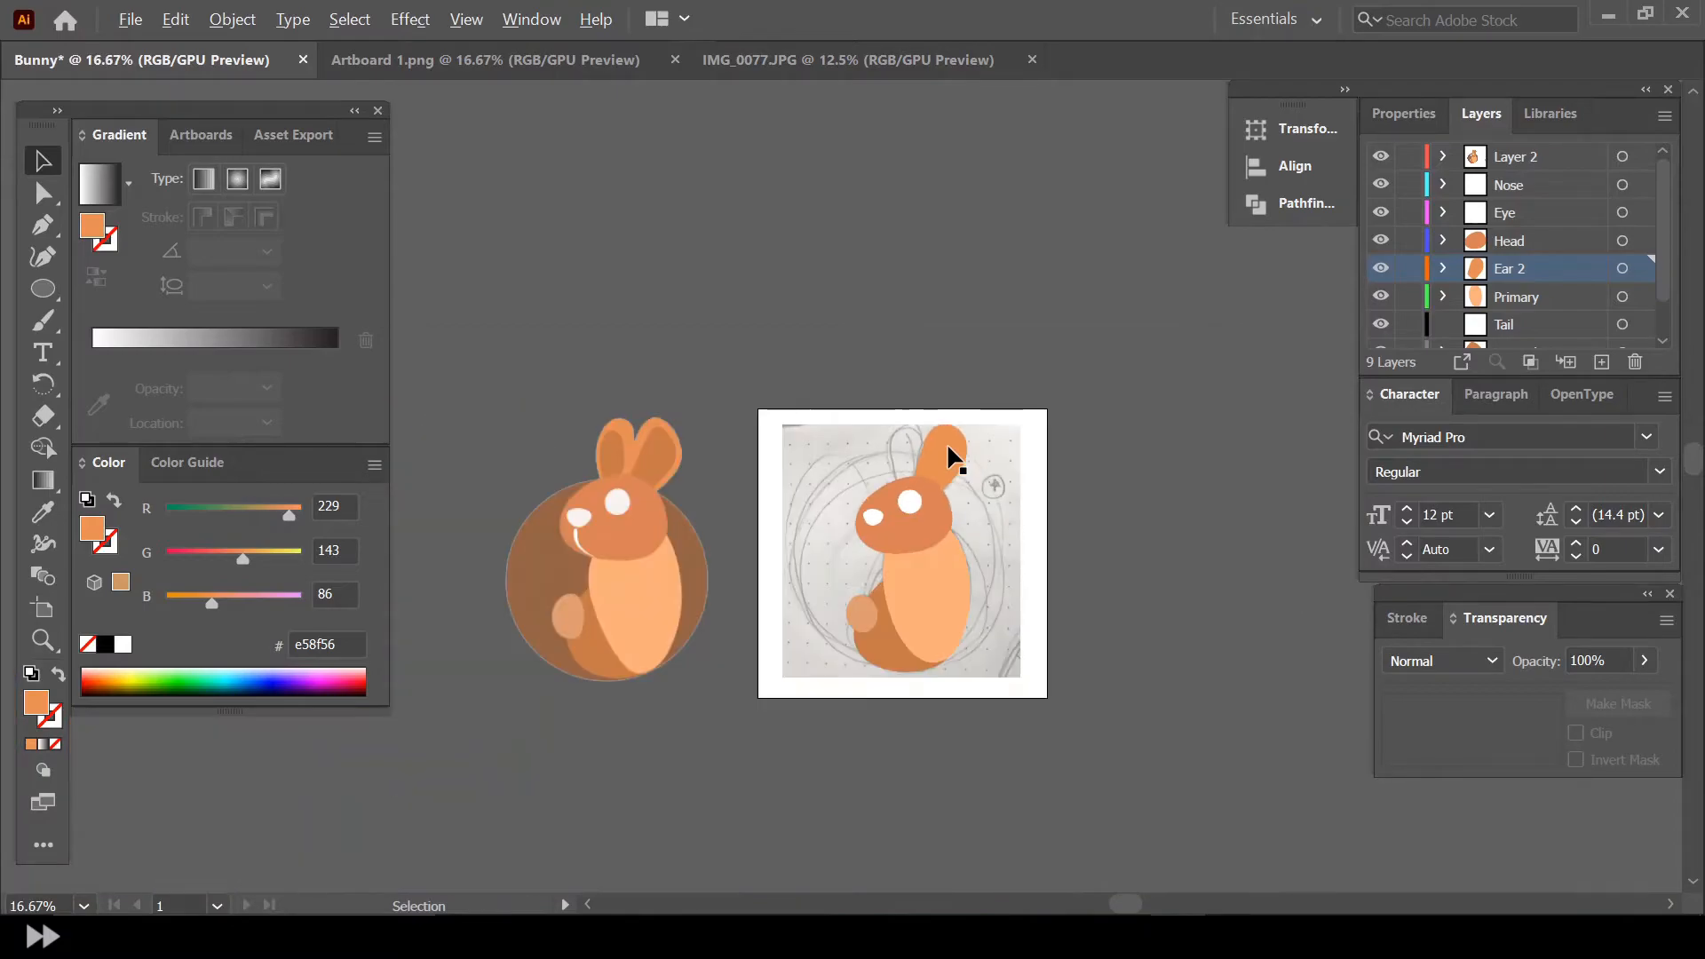
{"action": "scroll", "coordinate": [946, 440], "scroll_direction": "up", "scroll_amount": 1}
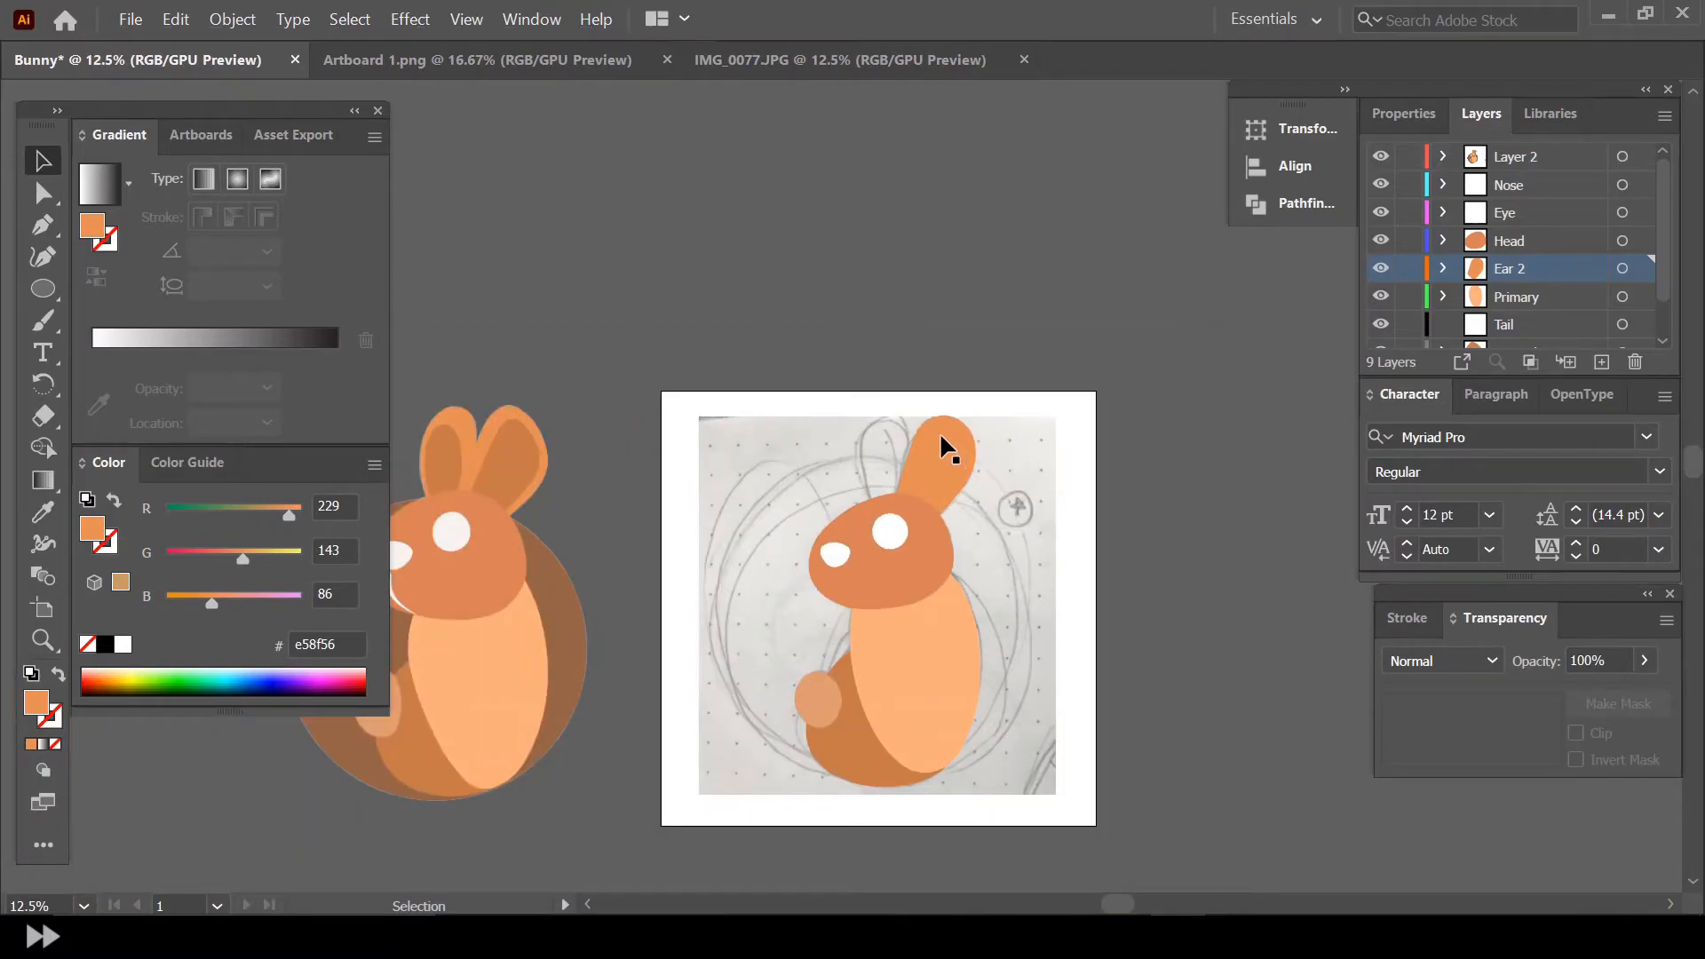
Add a new layer directly above Ear 2 and rename it Ear 2 Primary
{"action": "scroll", "coordinate": [939, 432], "scroll_direction": "up", "scroll_amount": 5}
{"action": "left_click", "coordinate": [1602, 361]}
{"action": "double_click", "coordinate": [1542, 270]}
{"action": "type", "text": "Ear 2 Primary"}
{"action": "key", "text": "Return"}
Trace a closed inner-ear shape inside the right ear with the Curvature tool, leaving an even rim and overlapping the head at its base
{"action": "left_click", "coordinate": [43, 257]}
{"action": "left_click", "coordinate": [751, 754]}
{"action": "left_click", "coordinate": [747, 731]}
{"action": "left_click", "coordinate": [829, 510]}
{"action": "left_click", "coordinate": [878, 407]}
{"action": "left_click", "coordinate": [1011, 401]}
{"action": "left_click", "coordinate": [1085, 534]}
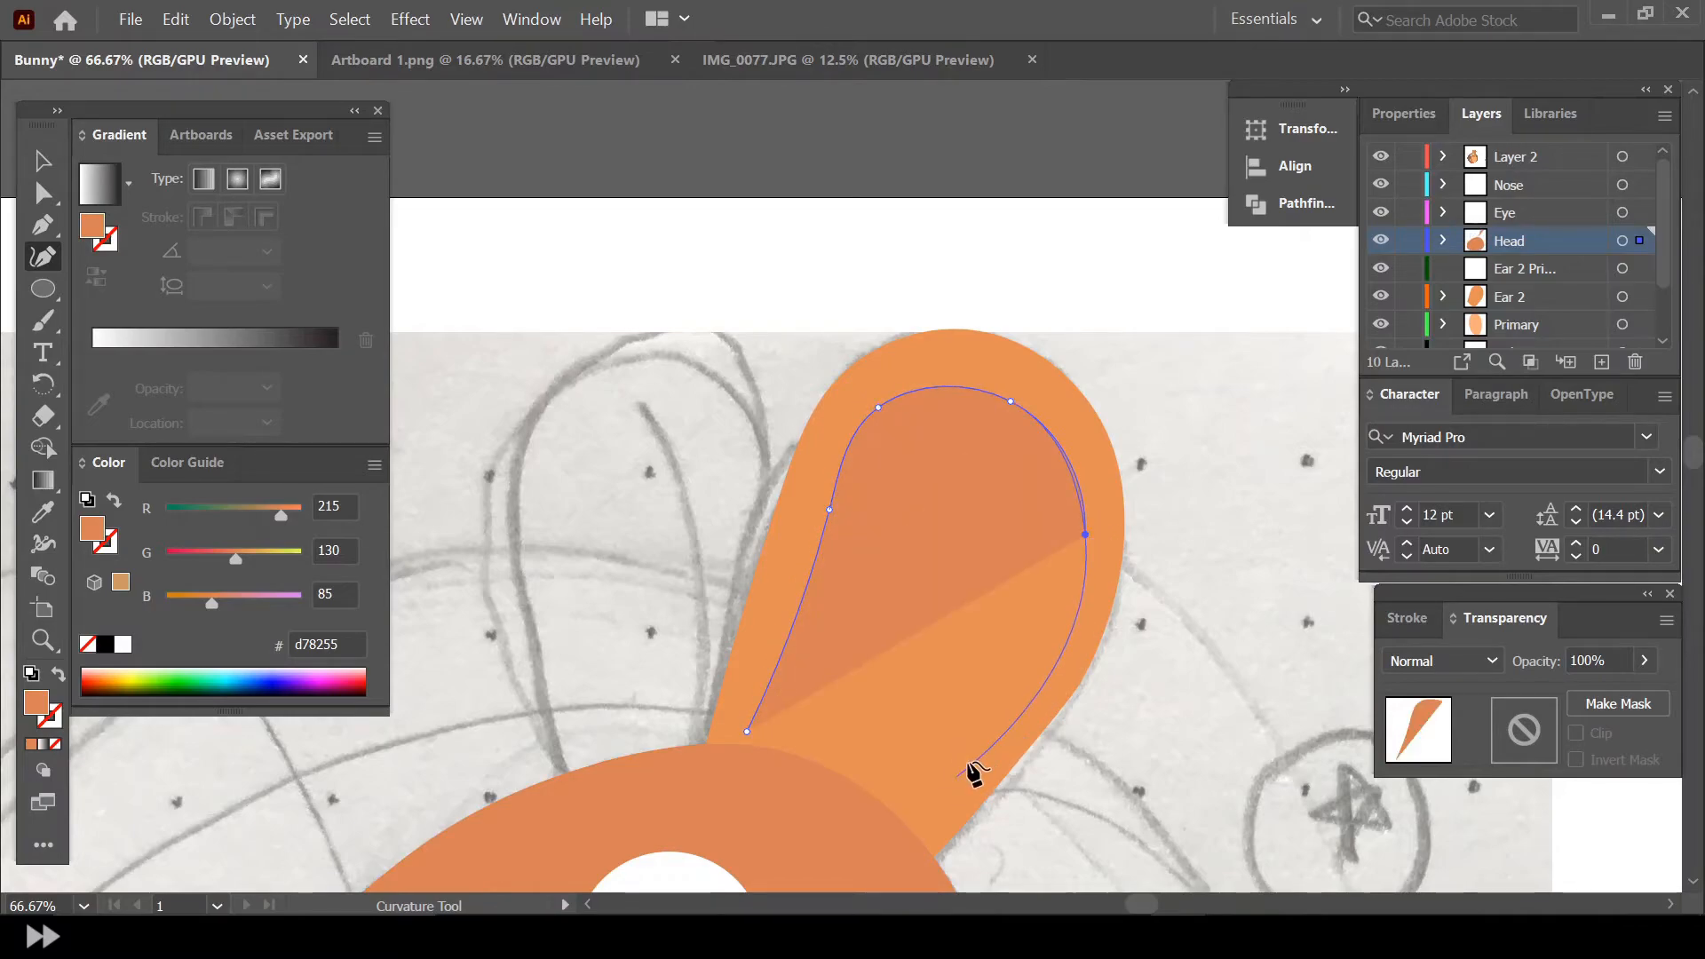
{"action": "left_click", "coordinate": [1062, 628]}
{"action": "left_click", "coordinate": [902, 850]}
{"action": "left_click", "coordinate": [723, 777]}
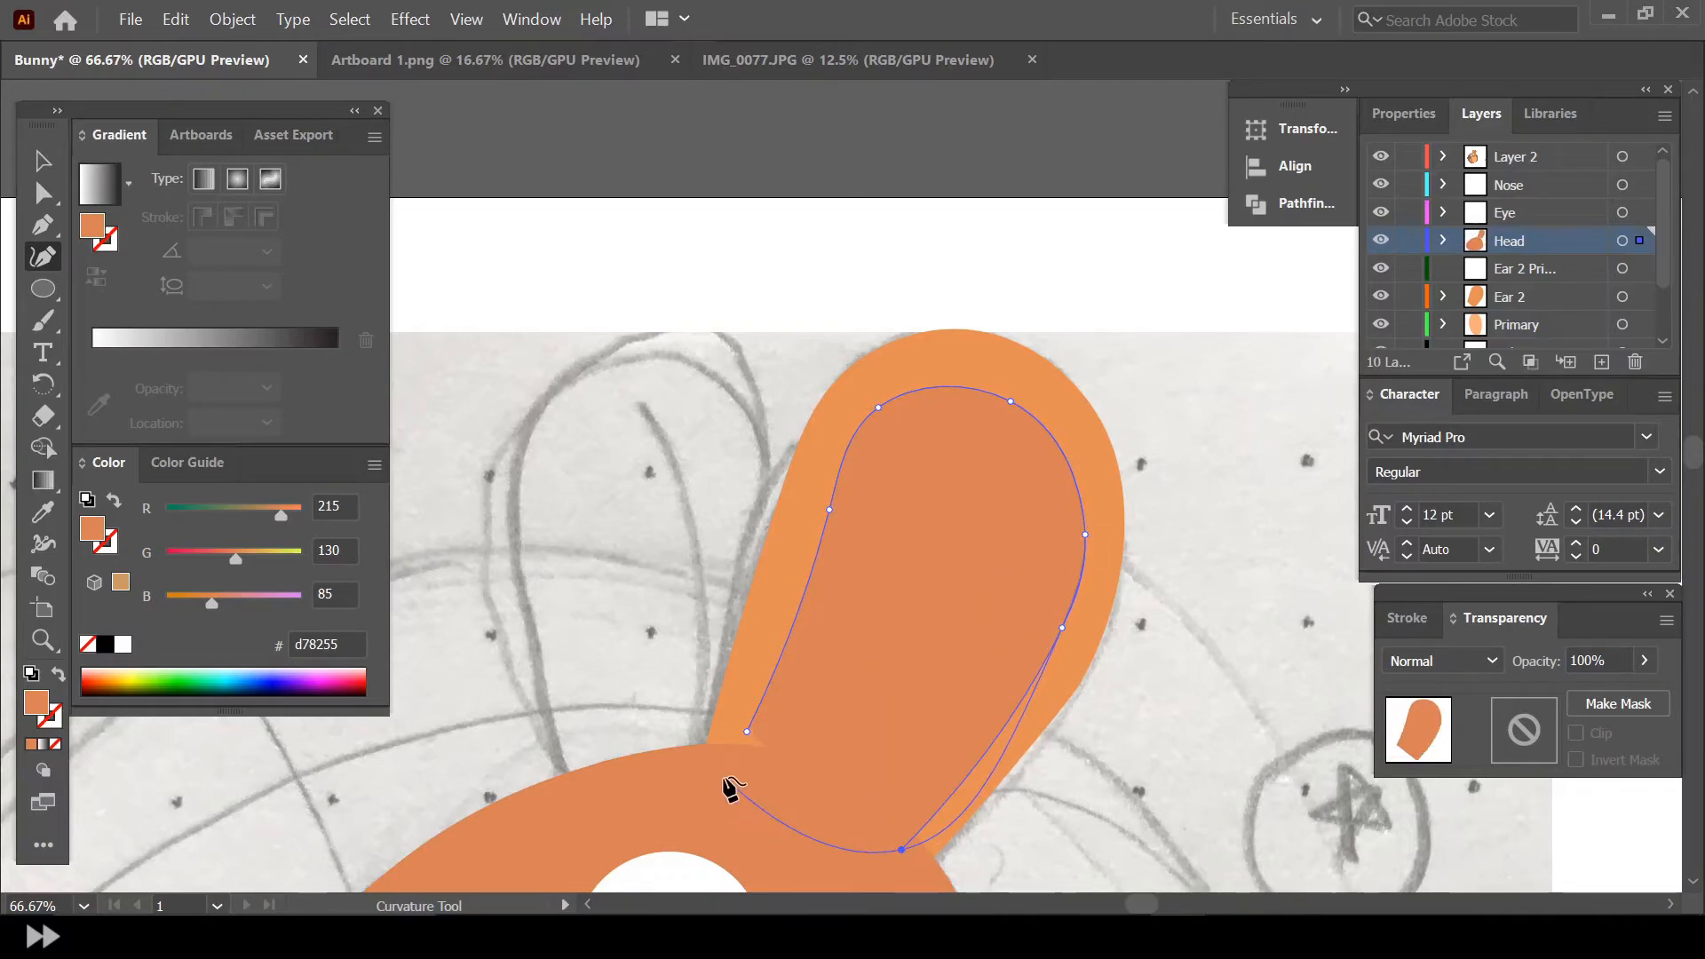
{"action": "left_click", "coordinate": [747, 731]}
Refine the right inner-ear outline by adding and adjusting curve points so both long sides run parallel to the outer ear
{"action": "left_click", "coordinate": [774, 666]}
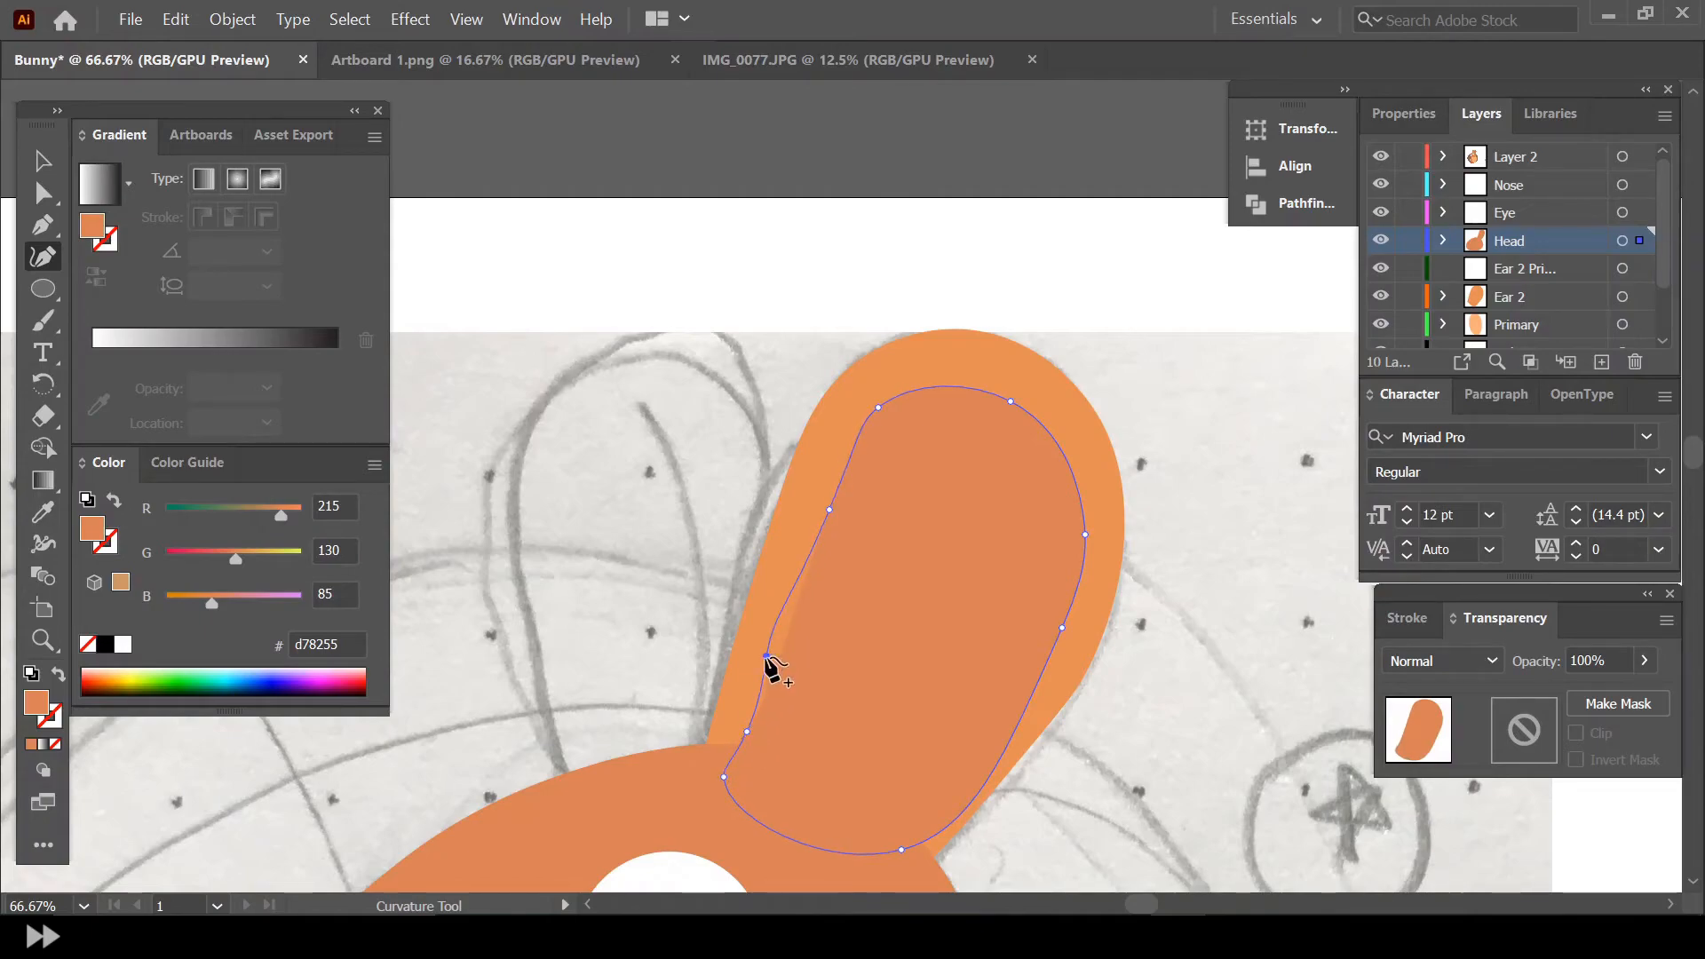
{"action": "left_click", "coordinate": [943, 801]}
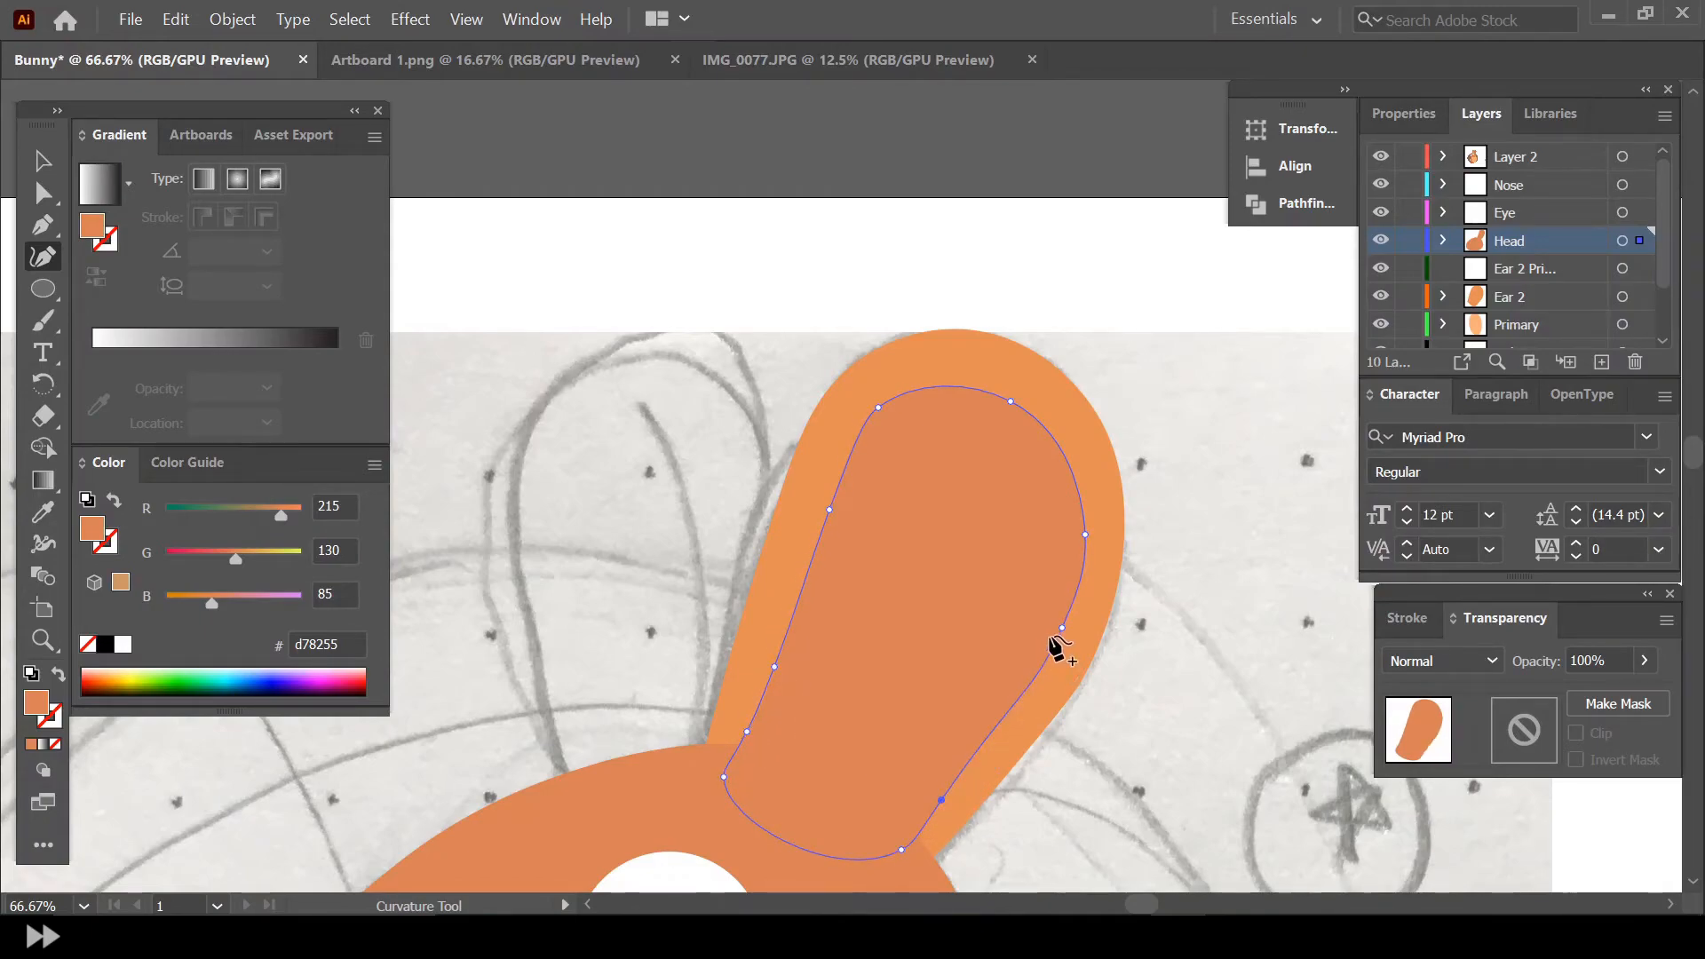
{"action": "left_click", "coordinate": [1065, 612]}
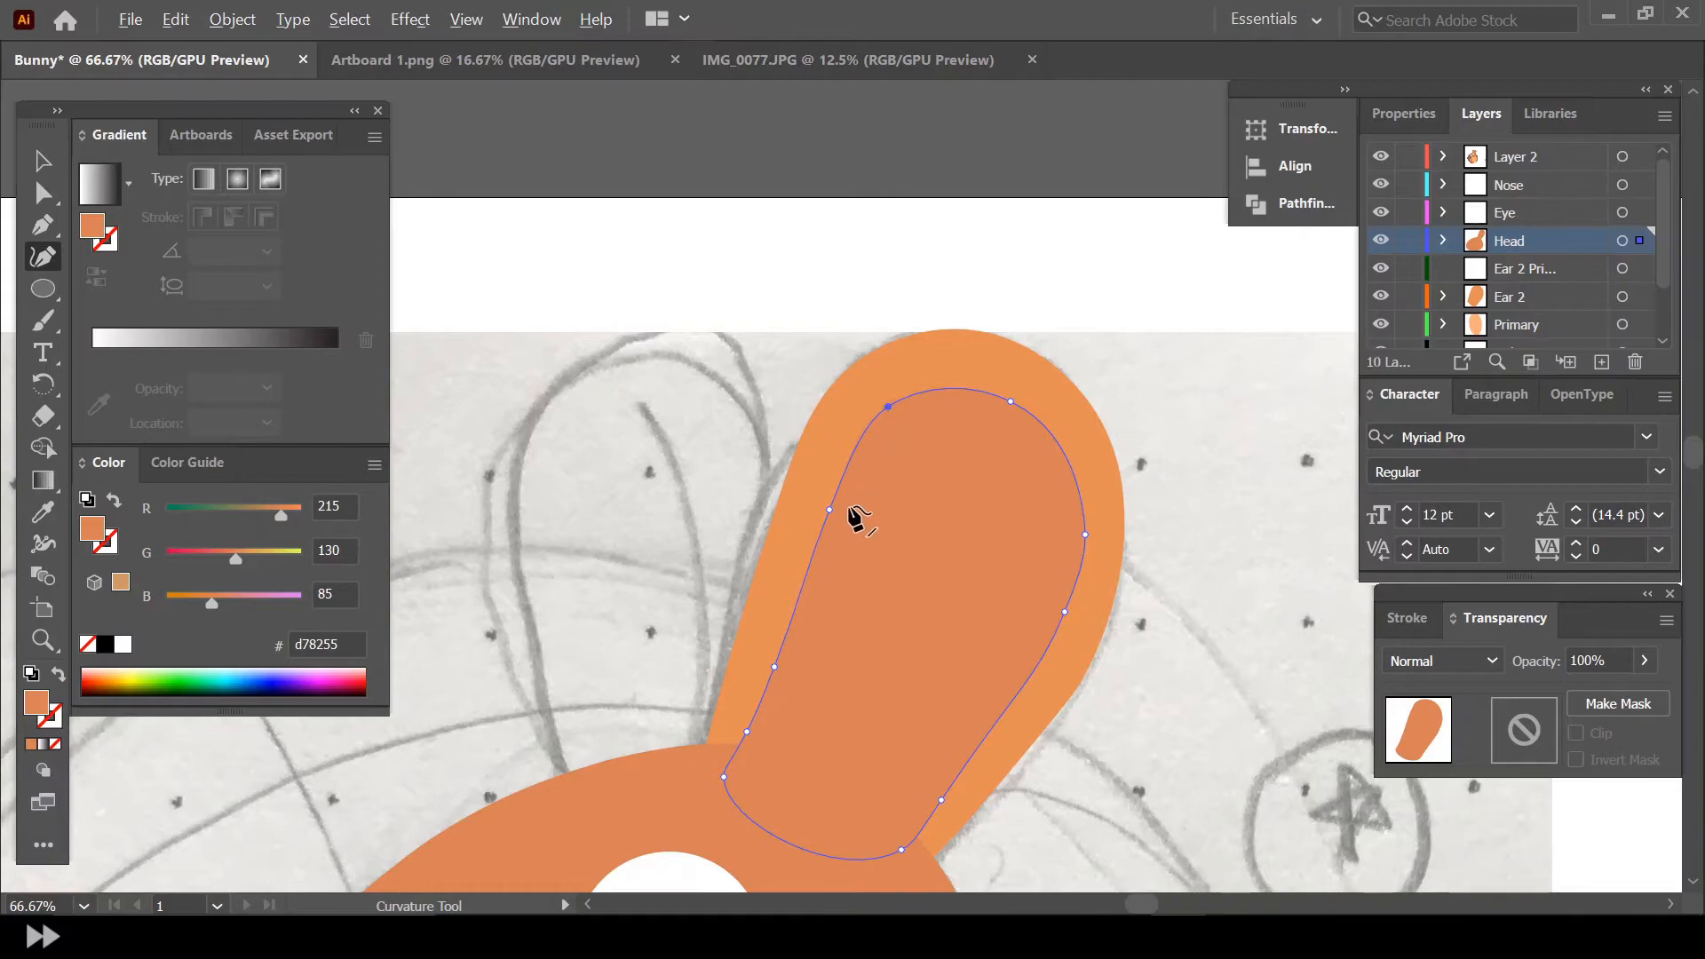
Fill the right inner-ear shape with the brown c57947 sampled from the reference rabbit's inner ear, and deselect it
{"action": "key", "text": "ctrl+minus"}
{"action": "key", "text": "ctrl+minus"}
{"action": "key", "text": "ctrl+minus"}
{"action": "key", "text": "ctrl+minus"}
{"action": "key", "text": "v"}
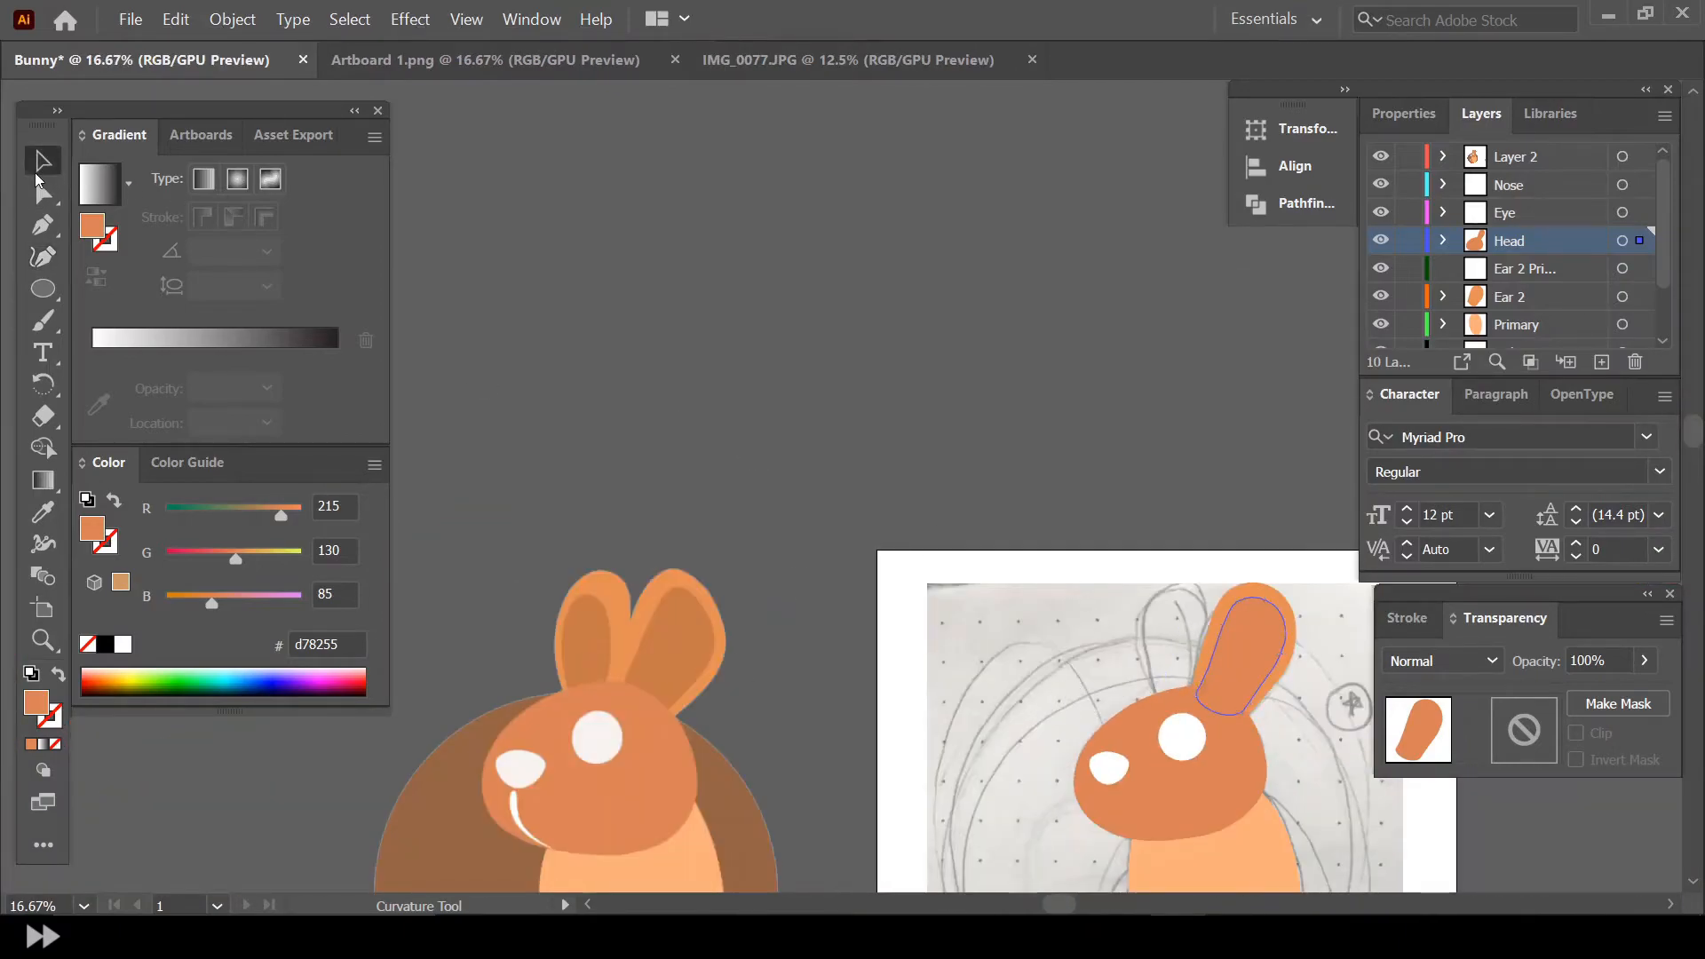
{"action": "left_click", "coordinate": [1264, 666]}
{"action": "key", "text": "i"}
{"action": "left_click", "coordinate": [686, 645]}
{"action": "key", "text": "v"}
{"action": "left_click", "coordinate": [1145, 510]}
Cut the right inner-ear shape from the Head layer, paste it onto Ear 2 Primary, and position it back inside the right ear
{"action": "scroll", "coordinate": [1146, 510], "scroll_direction": "up", "scroll_amount": 1}
{"action": "scroll", "coordinate": [1142, 906], "scroll_direction": "right", "scroll_amount": 2}
{"action": "scroll", "coordinate": [1103, 911], "scroll_direction": "right", "scroll_amount": 1}
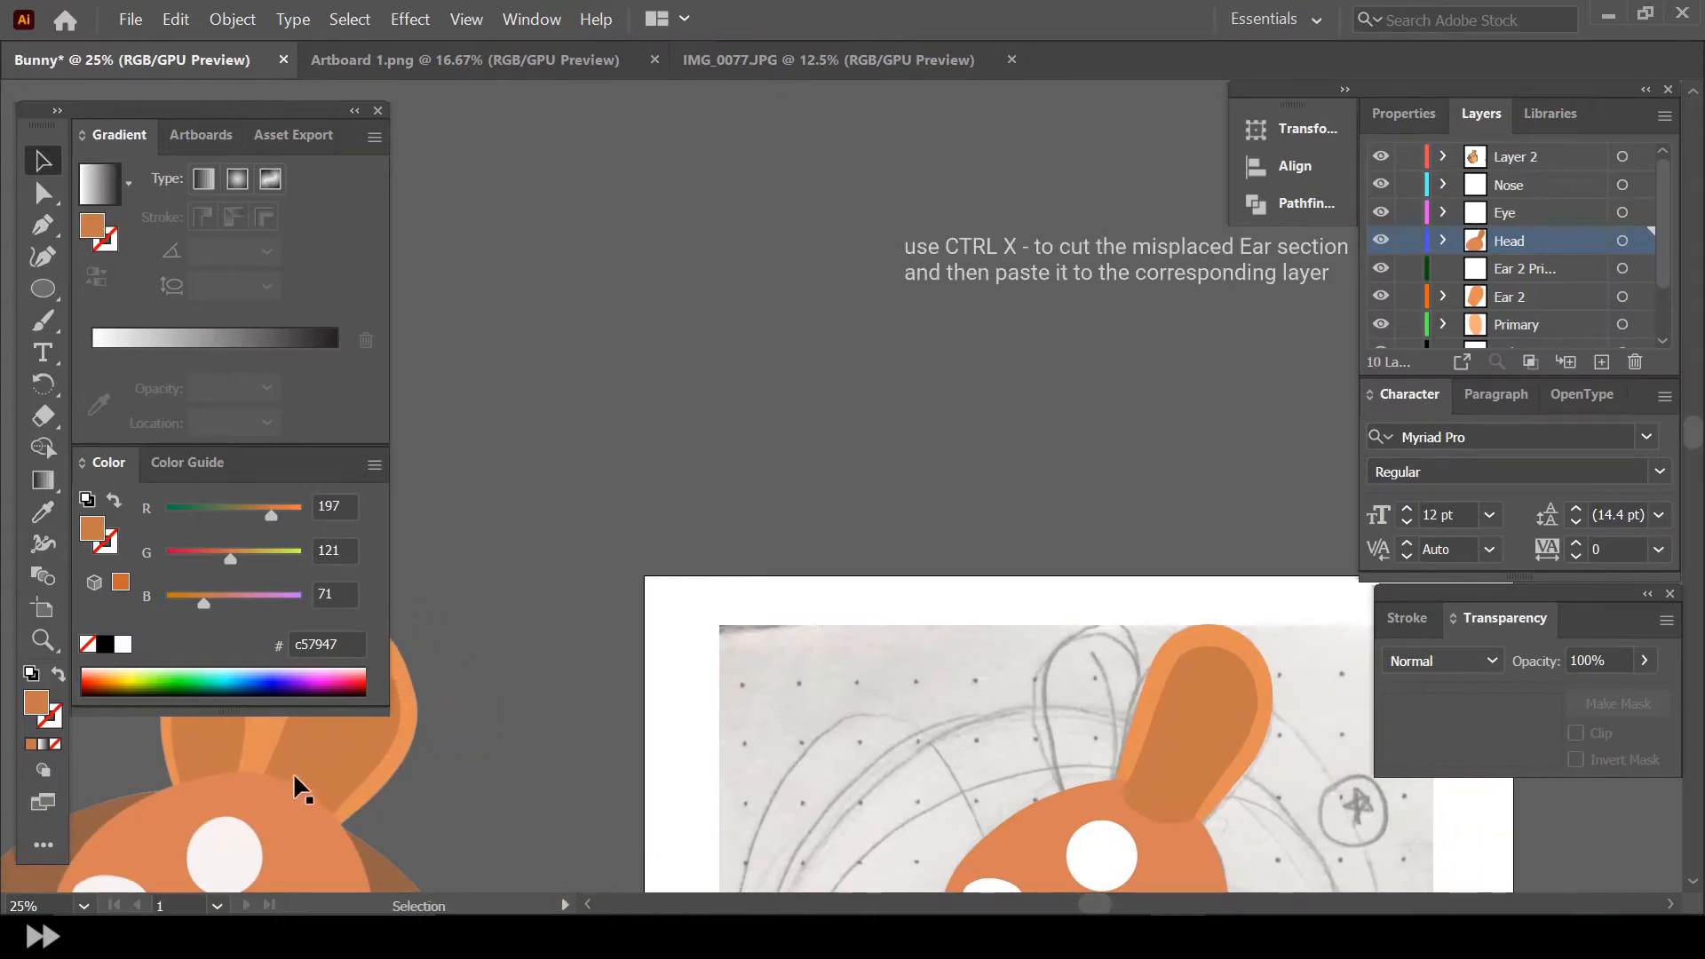
{"action": "scroll", "coordinate": [977, 755], "scroll_direction": "down", "scroll_amount": 1}
{"action": "left_click", "coordinate": [1141, 706]}
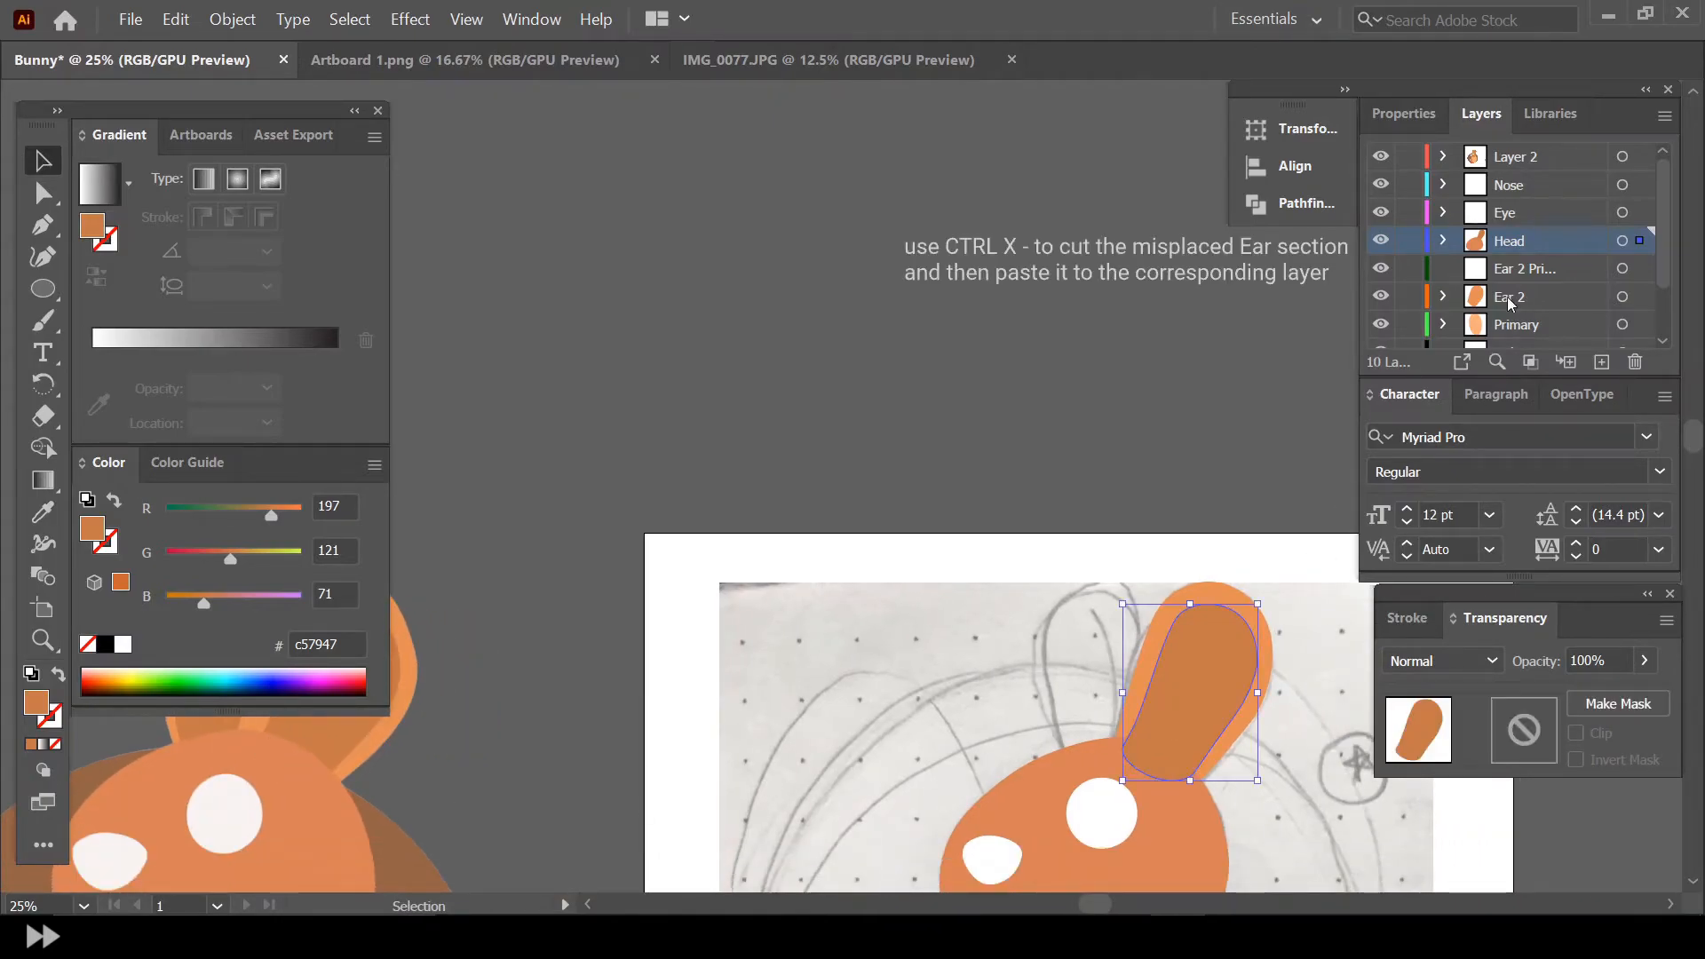
{"action": "scroll", "coordinate": [1527, 249], "scroll_direction": "down", "scroll_amount": 3}
{"action": "scroll", "coordinate": [1535, 255], "scroll_direction": "up", "scroll_amount": 3}
{"action": "key", "text": "ctrl+x"}
{"action": "left_click", "coordinate": [1528, 269]}
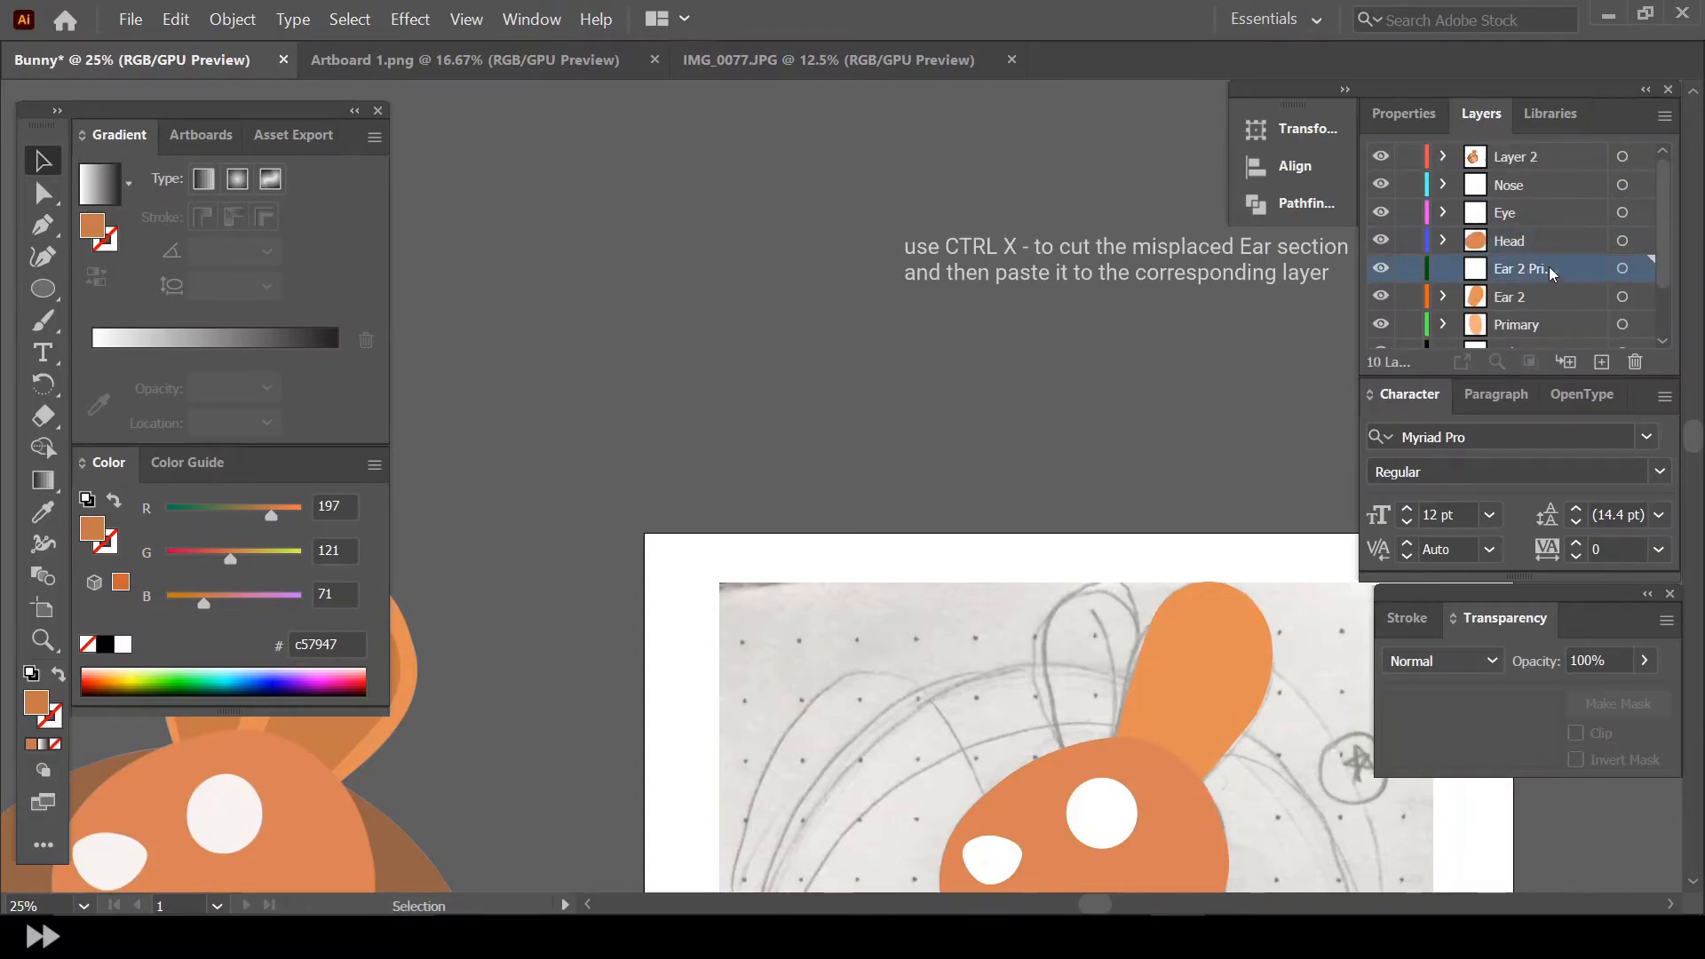
{"action": "key", "text": "ctrl+v"}
{"action": "left_click_drag", "start_coordinate": [840, 493], "coordinate": [1192, 698]}
{"action": "left_click", "coordinate": [1270, 670]}
Shrink the right inner-ear shape slightly to widen the light orange rim around it, and deselect it
{"action": "scroll", "coordinate": [1155, 781], "scroll_direction": "up", "scroll_amount": 1}
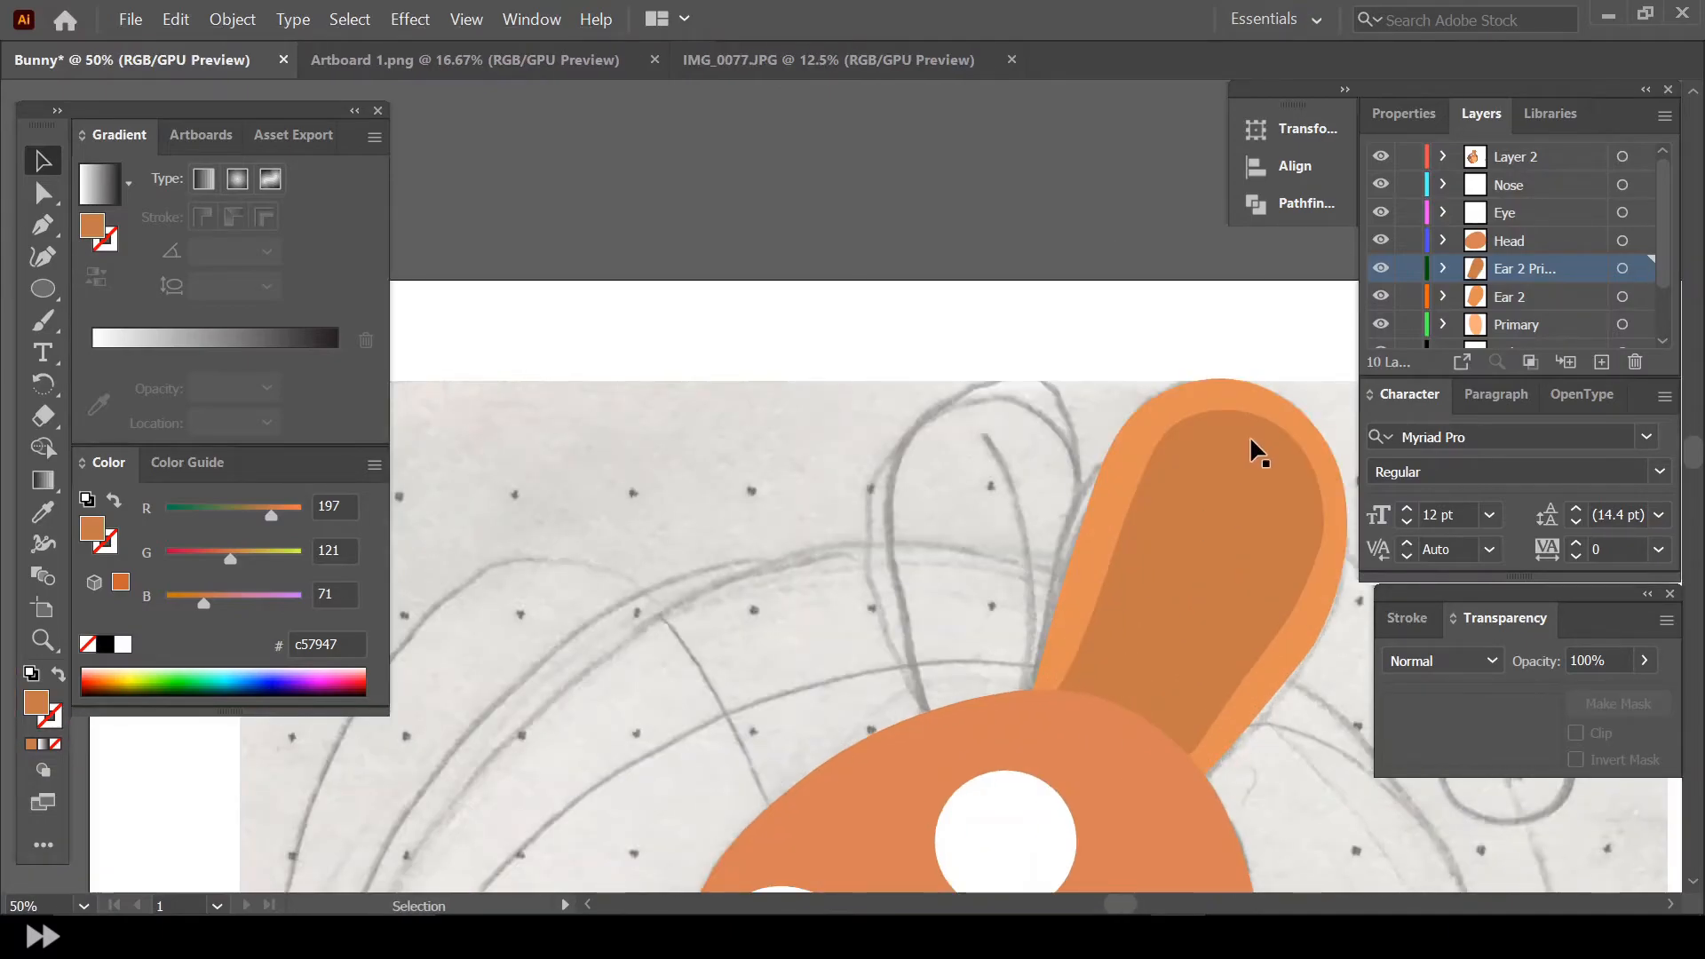
{"action": "left_click", "coordinate": [1239, 551]}
{"action": "left_click", "coordinate": [1243, 302]}
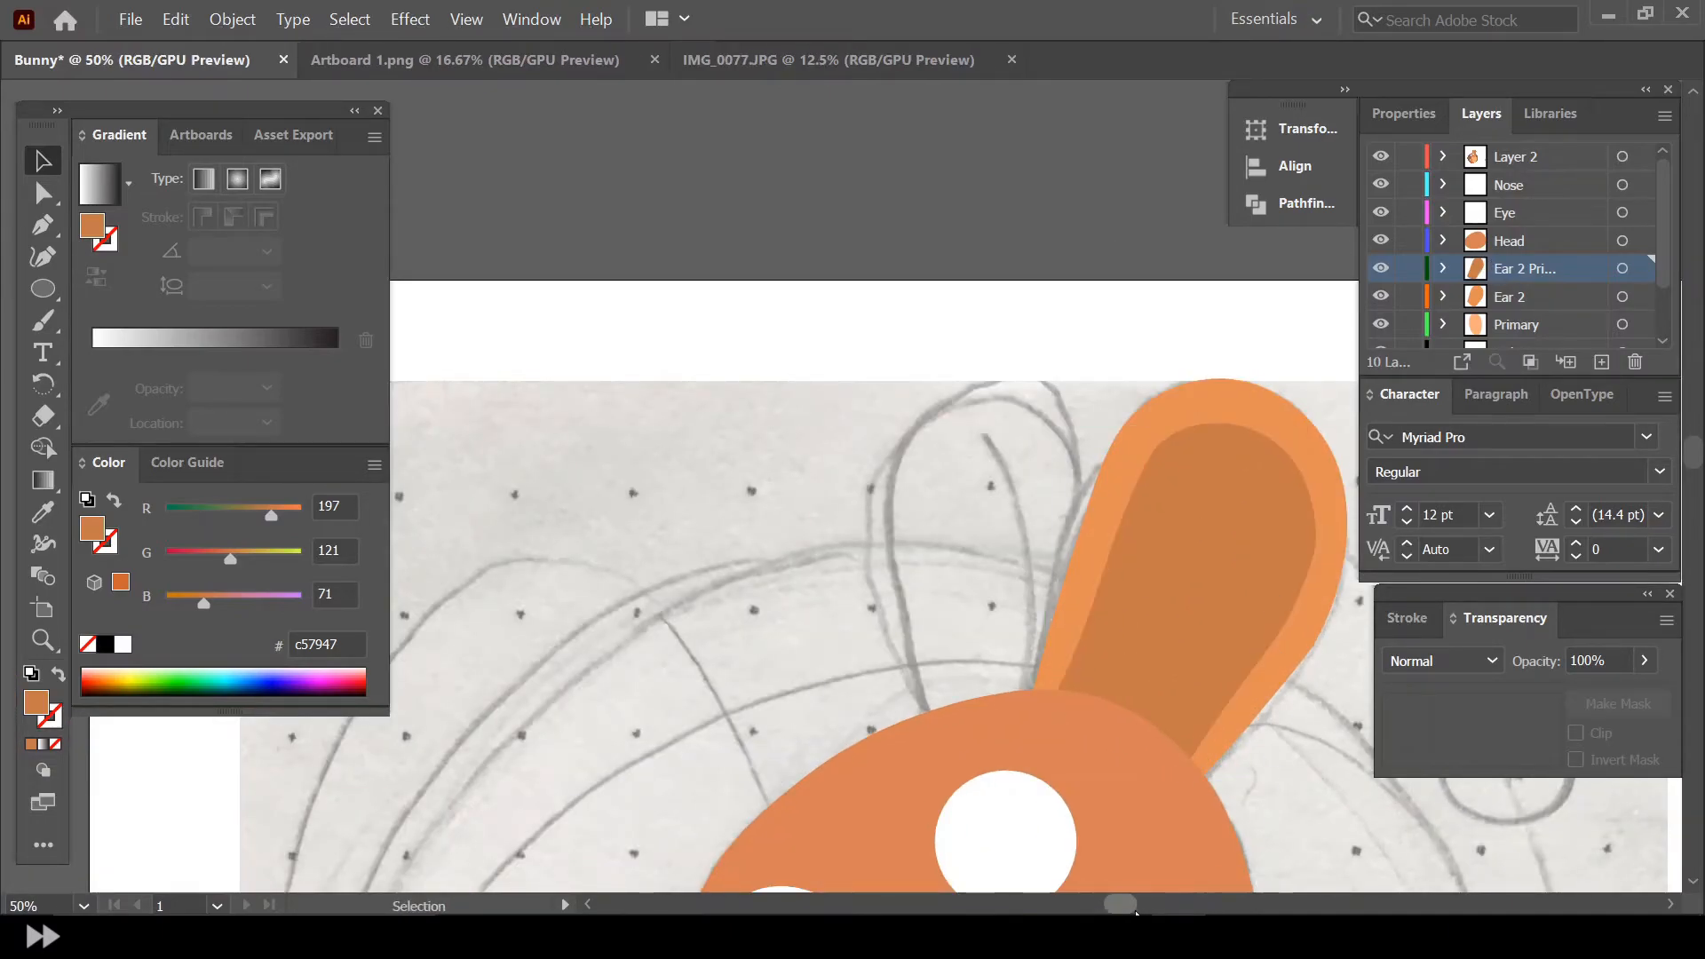
{"action": "scroll", "coordinate": [1089, 658], "scroll_direction": "up", "scroll_amount": 1}
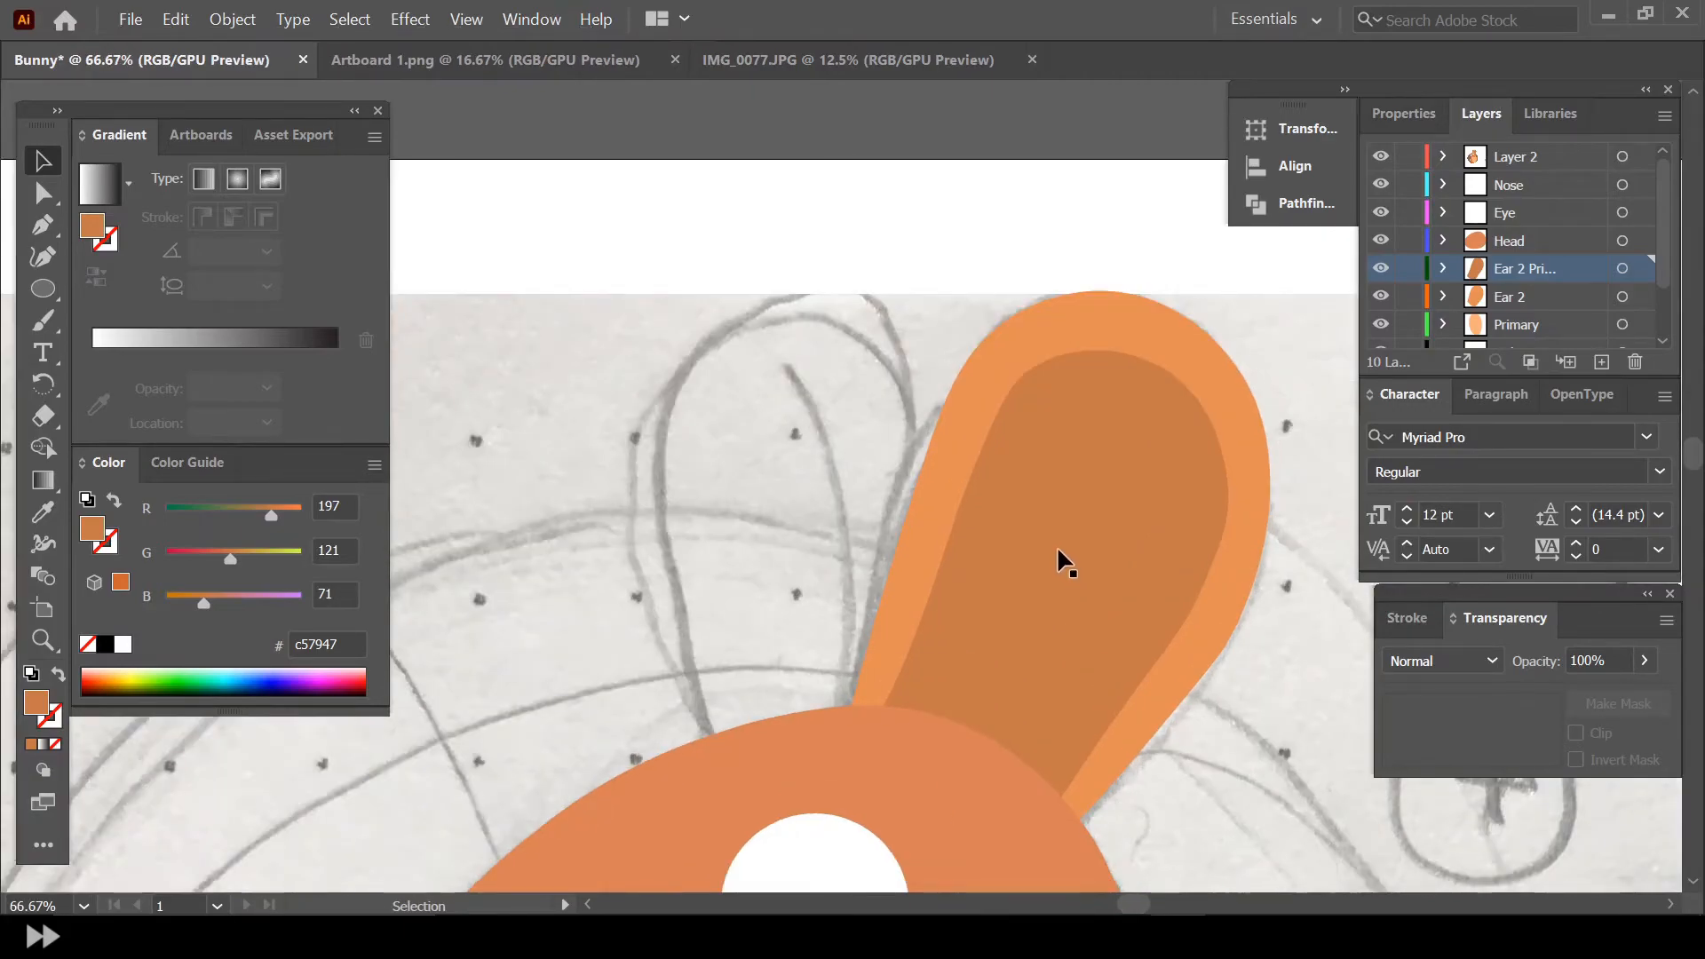
{"action": "scroll", "coordinate": [1057, 546], "scroll_direction": "down", "scroll_amount": 5}
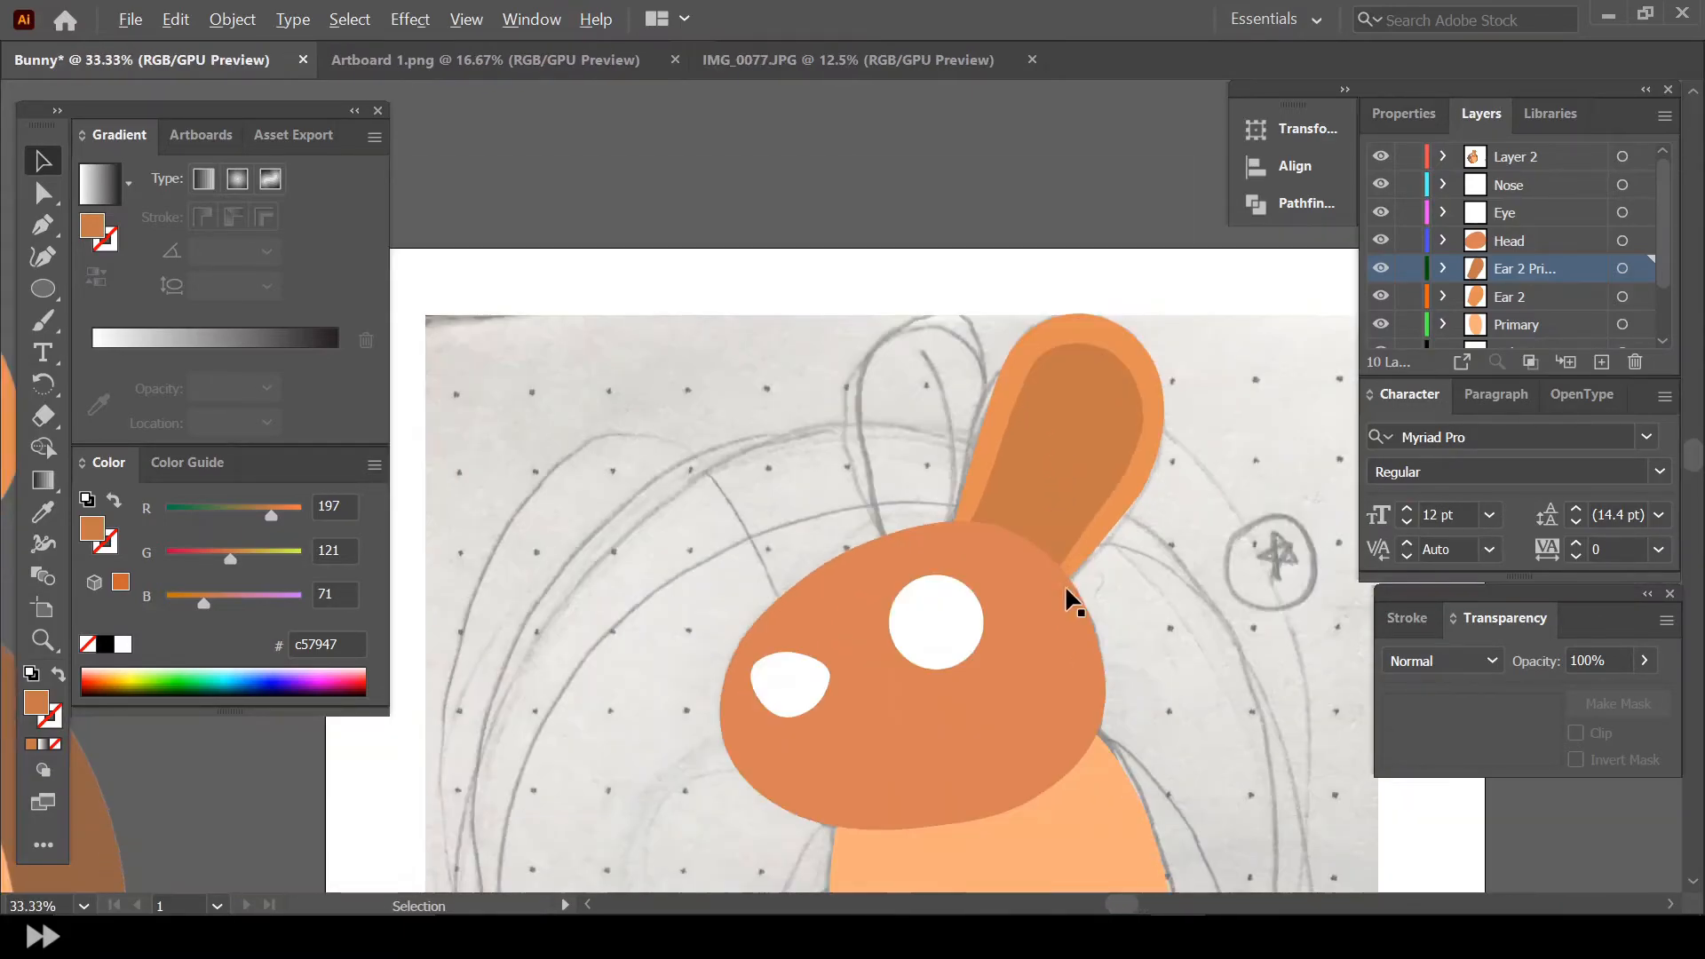
{"action": "scroll", "coordinate": [1080, 647], "scroll_direction": "up", "scroll_amount": 4}
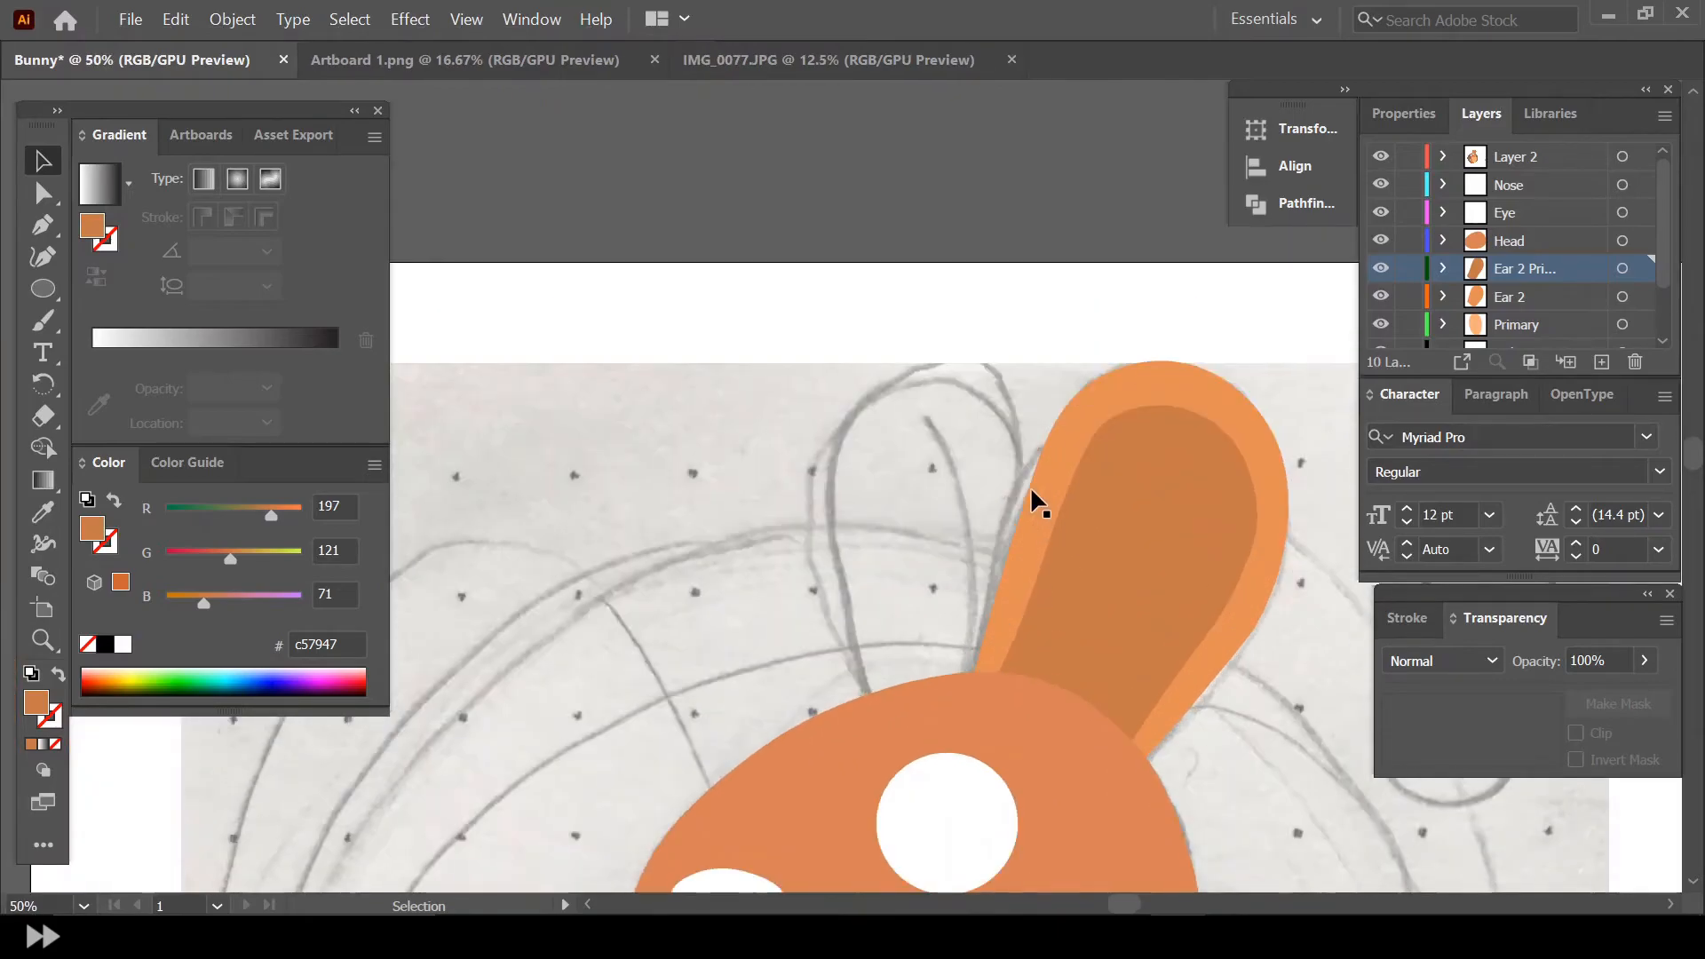
Add a new layer directly above Ear 2 Primary and name it Ear 1
{"action": "left_click", "coordinate": [1601, 363]}
{"action": "double_click", "coordinate": [1537, 266]}
{"action": "key", "text": "Return"}
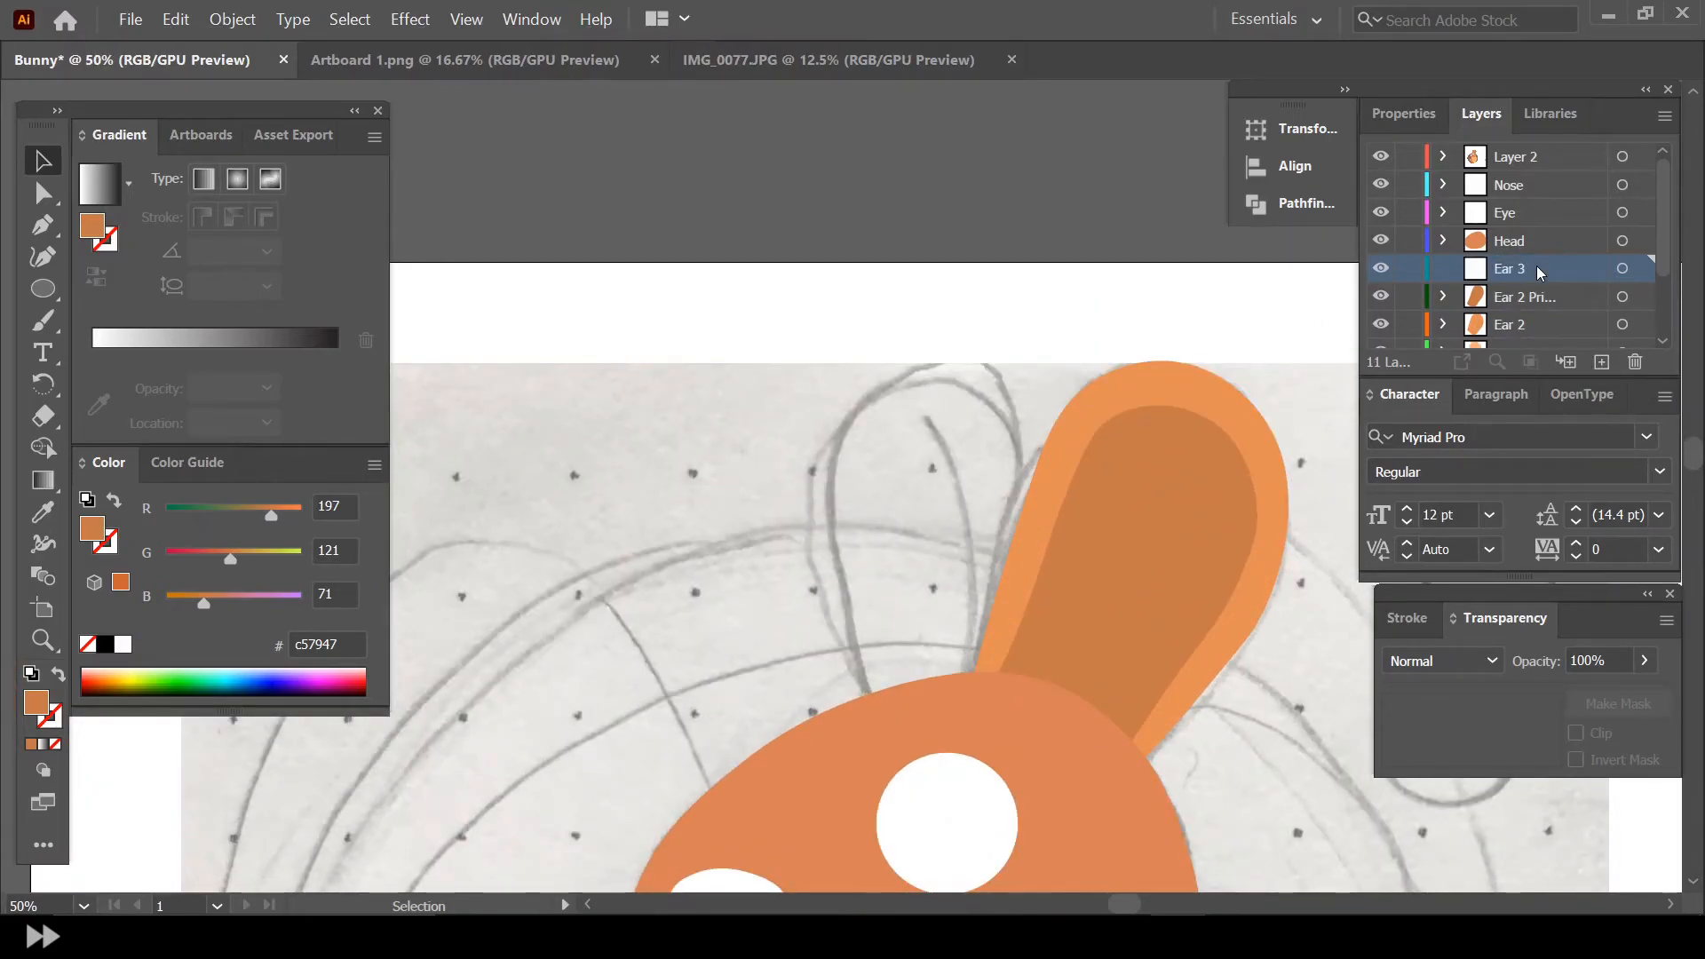
{"action": "double_click", "coordinate": [1540, 264]}
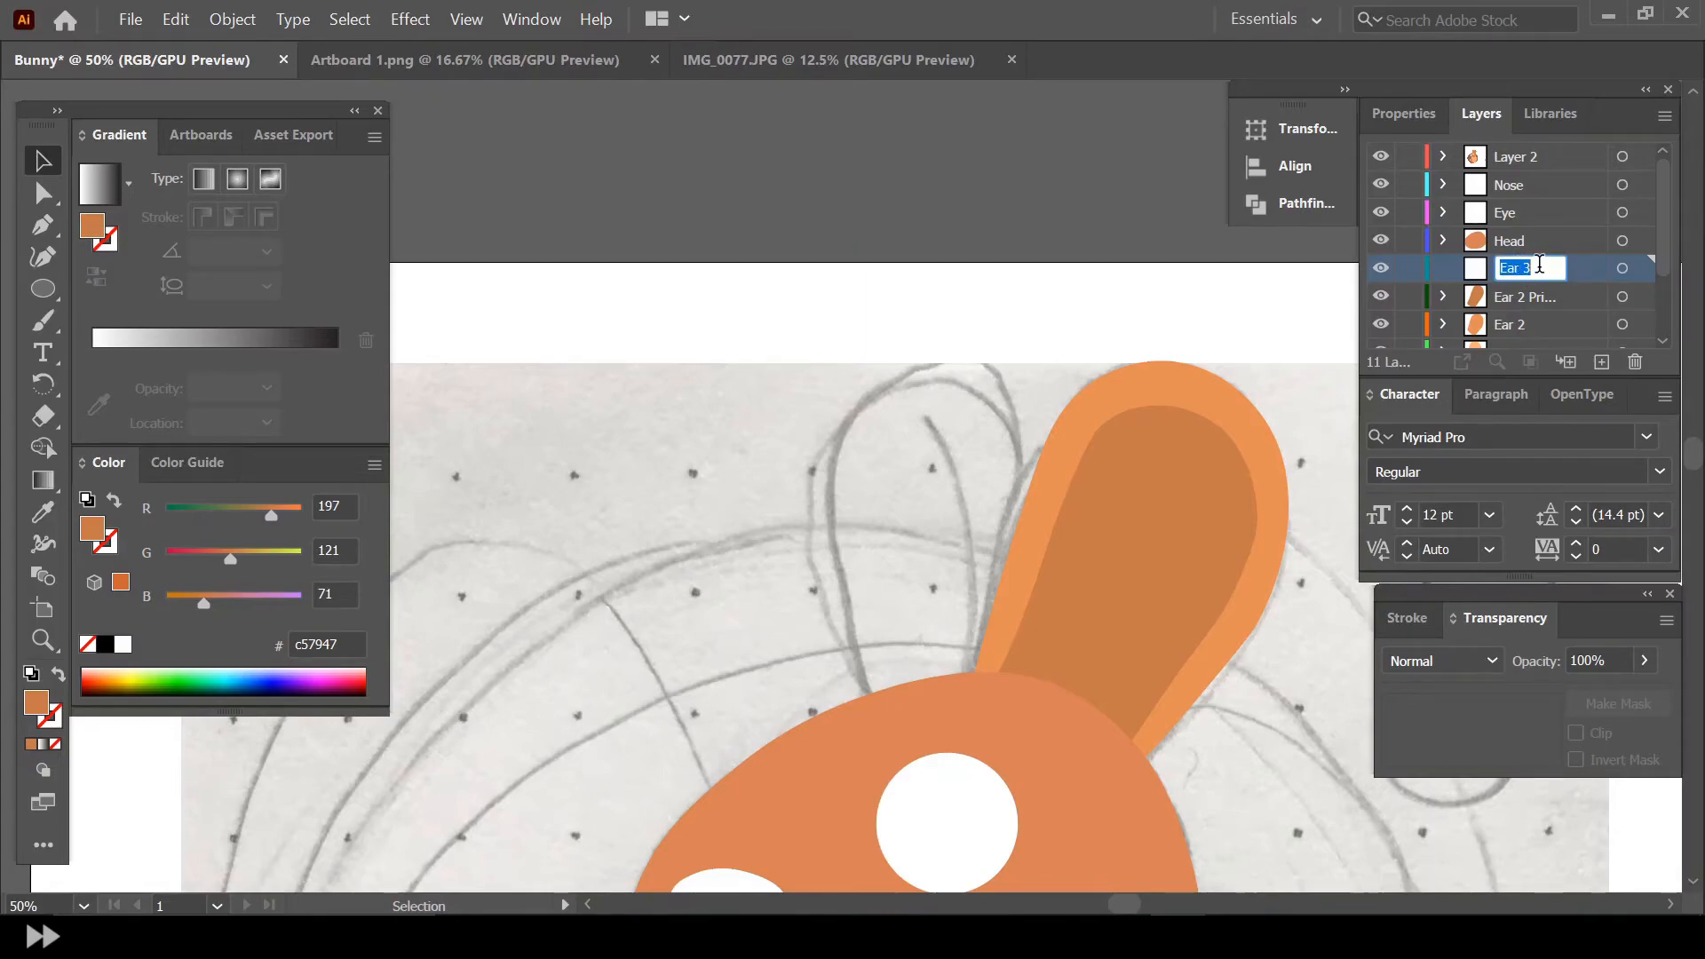
{"action": "key", "text": "Return"}
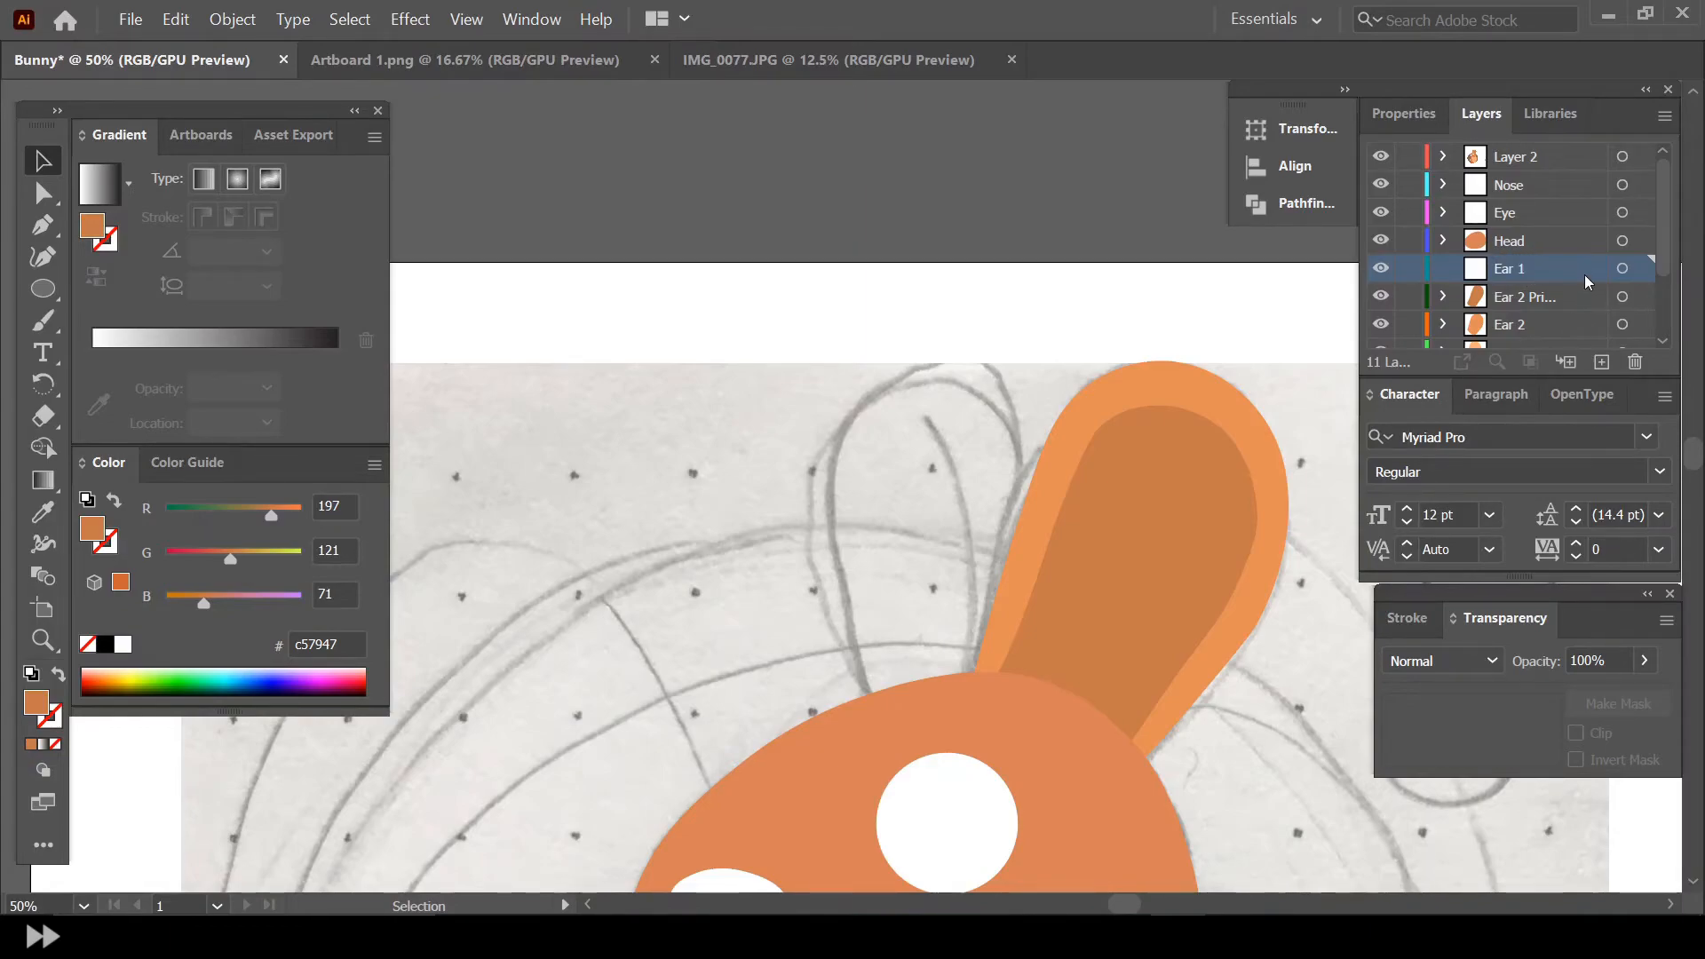
Sample the fill e58f56 from the outer right ear, trace the sketched left ear as a closed shape on Ear 1, and deselect it
{"action": "key", "text": "shift+grave"}
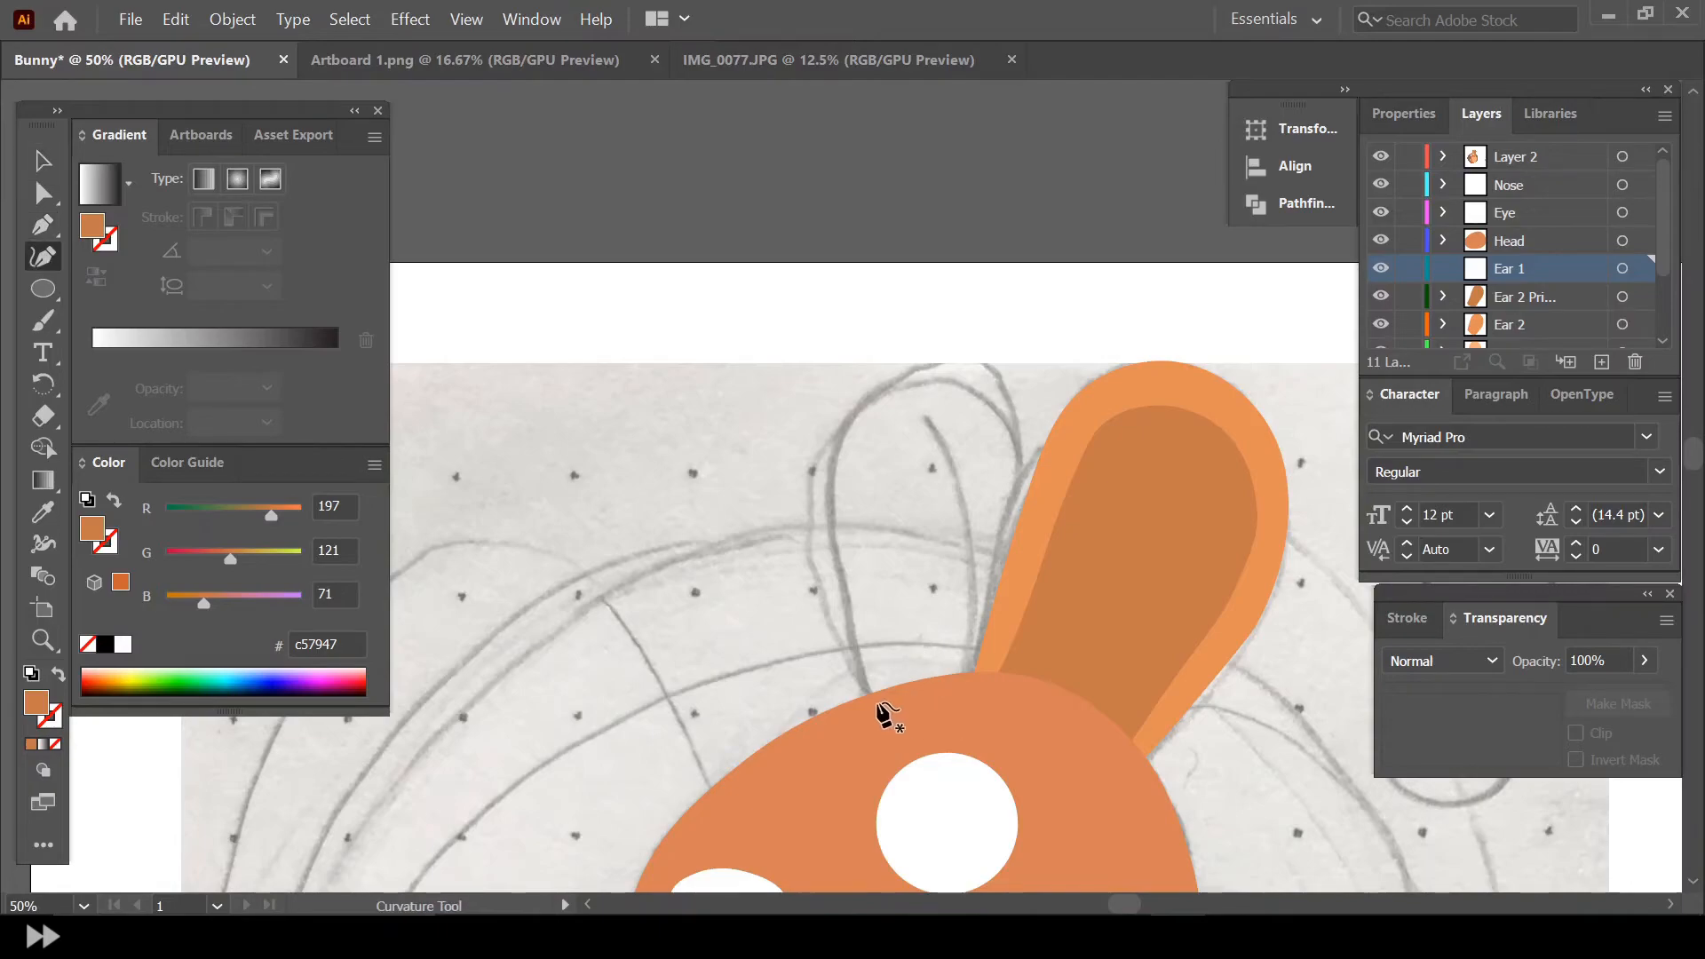
{"action": "left_click", "coordinate": [1098, 401]}
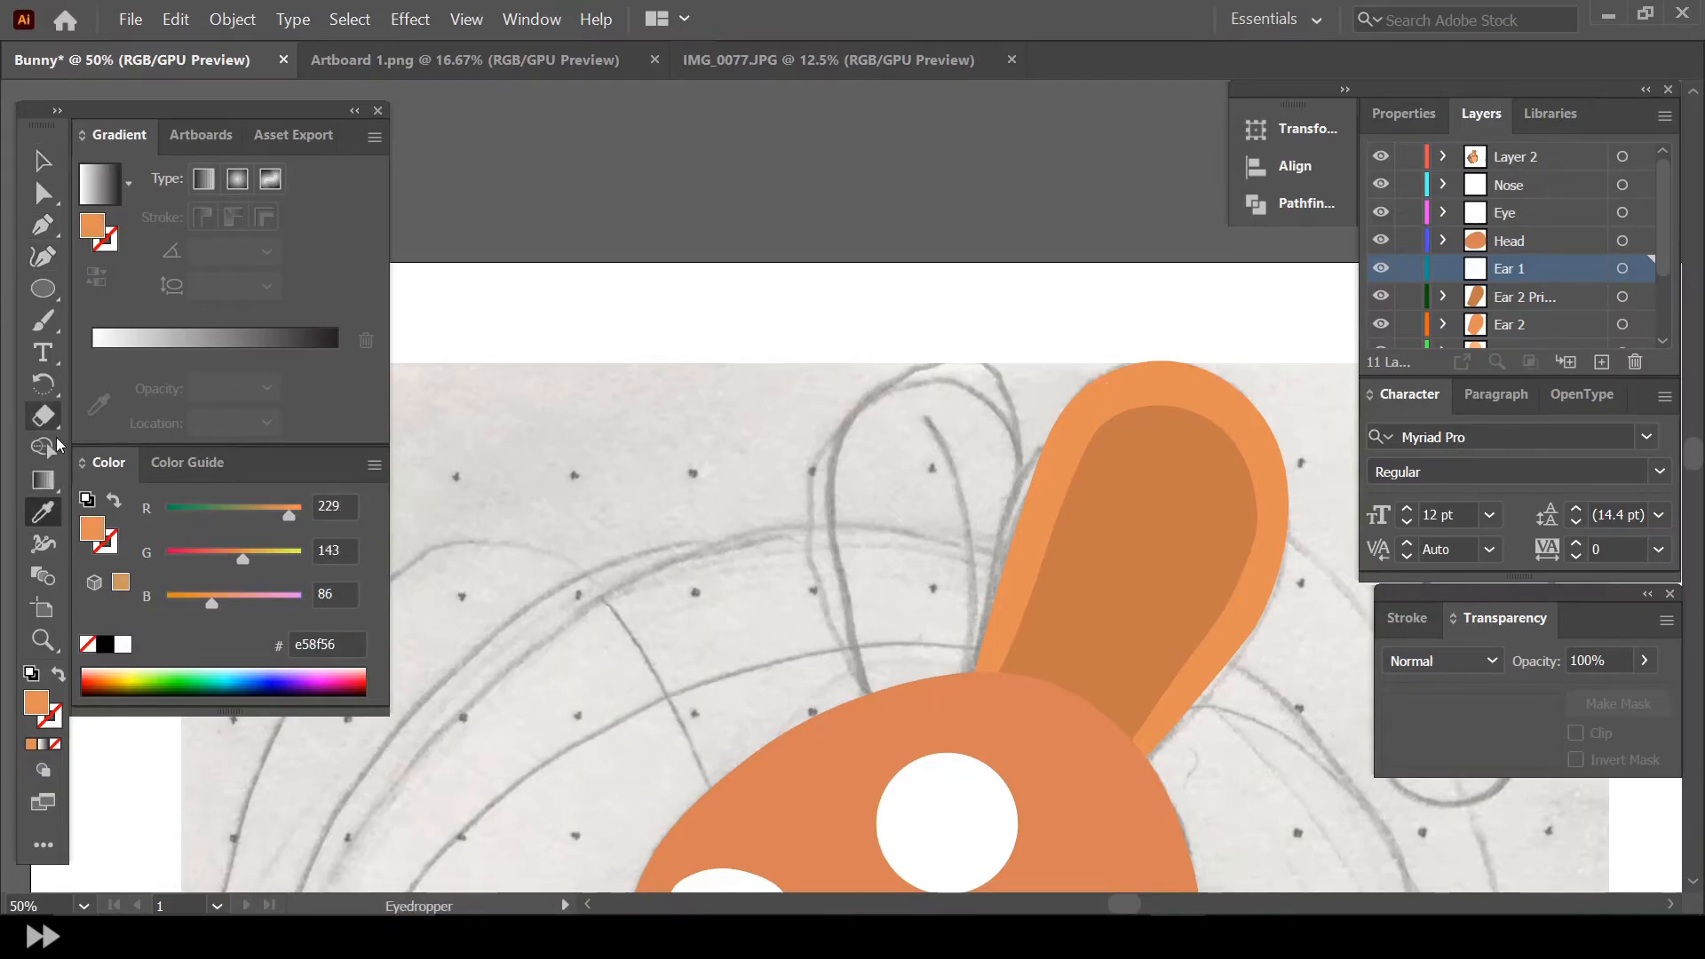
{"action": "left_click", "coordinate": [43, 257]}
{"action": "left_click", "coordinate": [874, 704]}
{"action": "left_click", "coordinate": [820, 475]}
{"action": "left_click", "coordinate": [815, 434]}
{"action": "left_click", "coordinate": [867, 370]}
{"action": "left_click", "coordinate": [973, 371]}
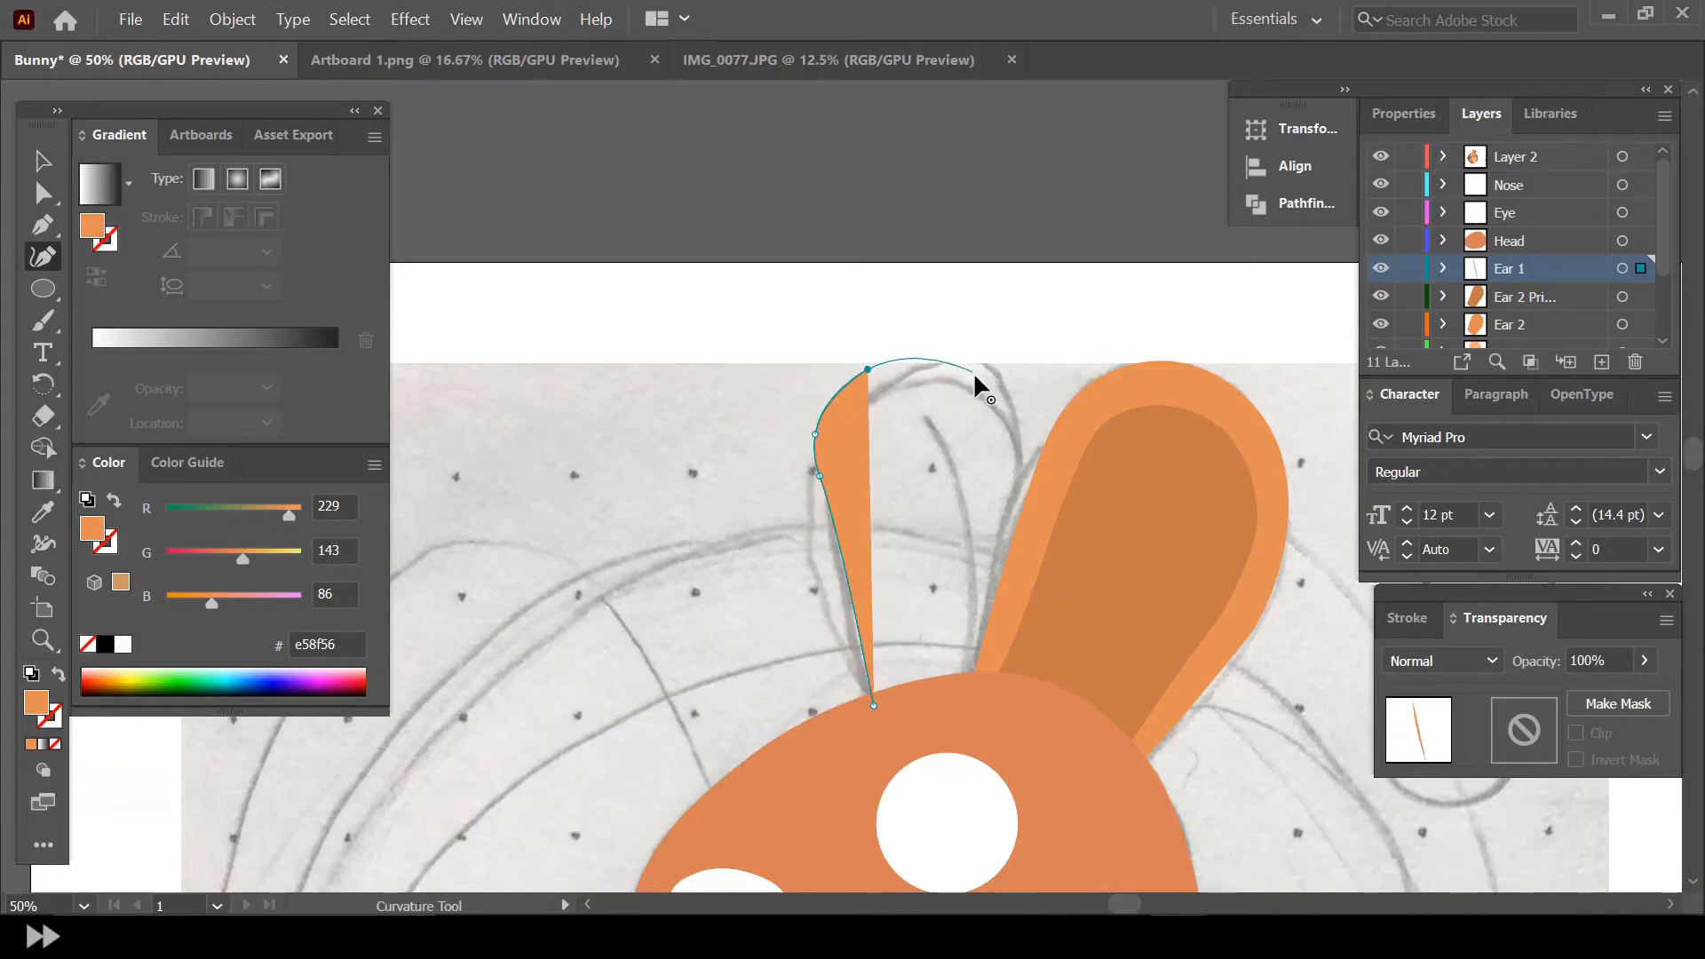
{"action": "left_click", "coordinate": [1031, 460]}
{"action": "left_click", "coordinate": [1005, 625]}
{"action": "left_click", "coordinate": [992, 691]}
{"action": "left_click", "coordinate": [874, 706]}
{"action": "key", "text": "v"}
{"action": "left_click", "coordinate": [946, 206]}
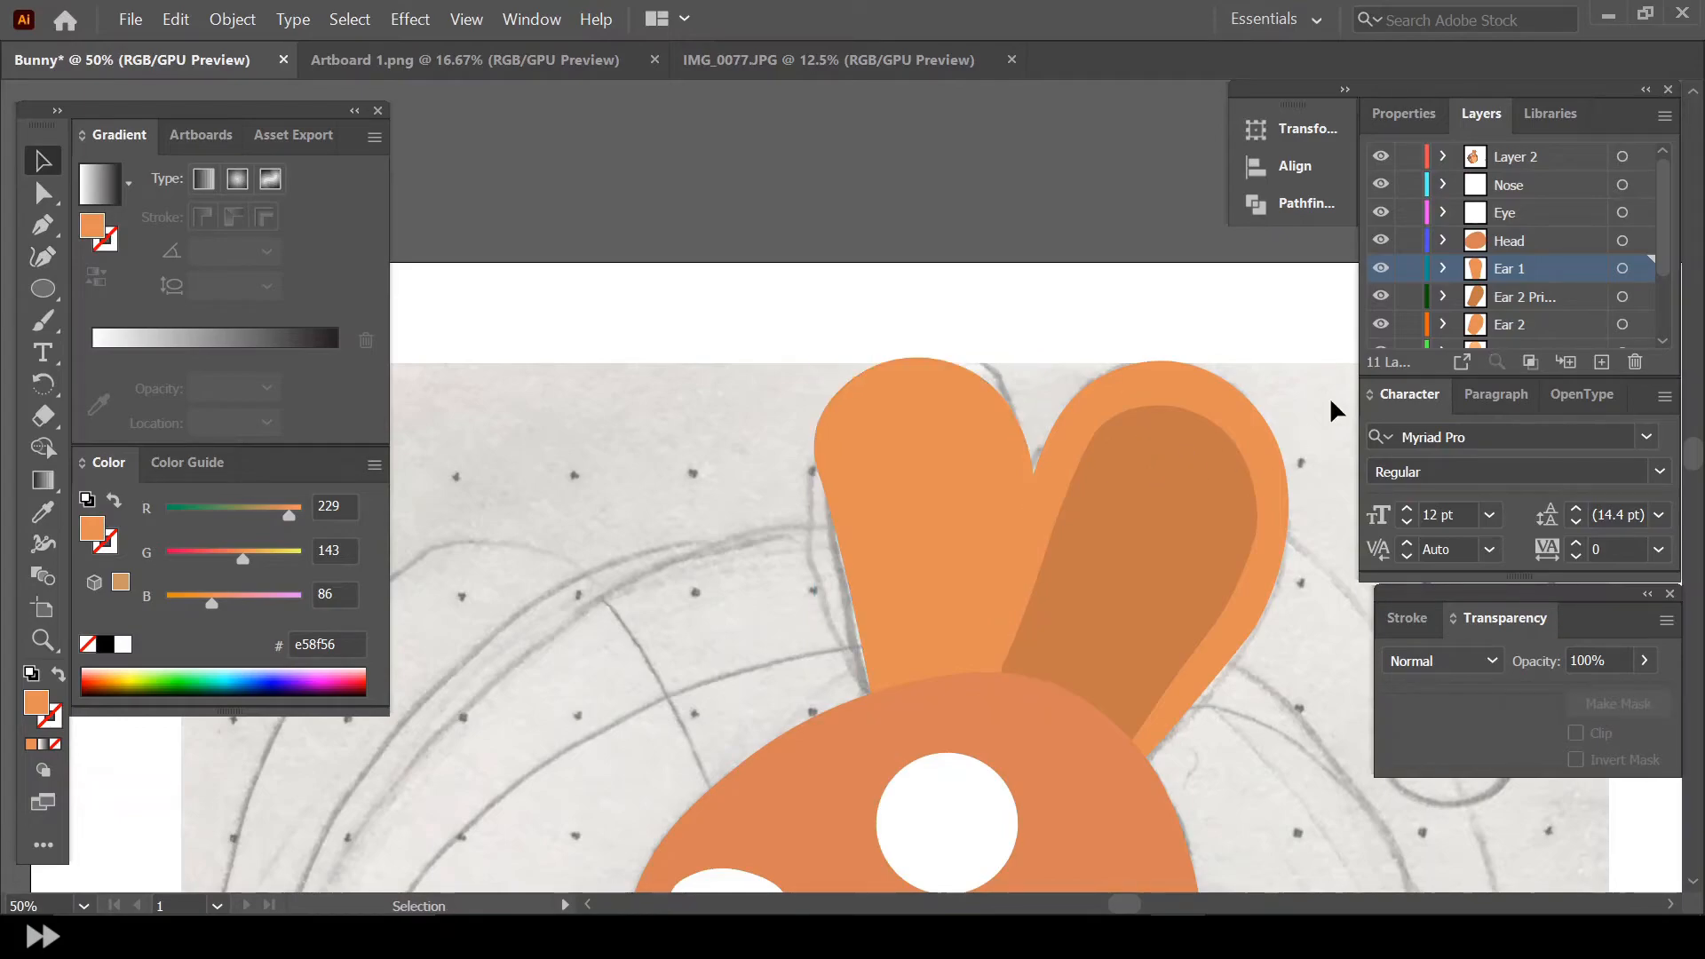
Add a new layer directly above Ear 1 and rename it Ear 1 Primary
{"action": "left_click", "coordinate": [1602, 362]}
{"action": "double_click", "coordinate": [1514, 269]}
{"action": "type", "text": "Ear 1"}
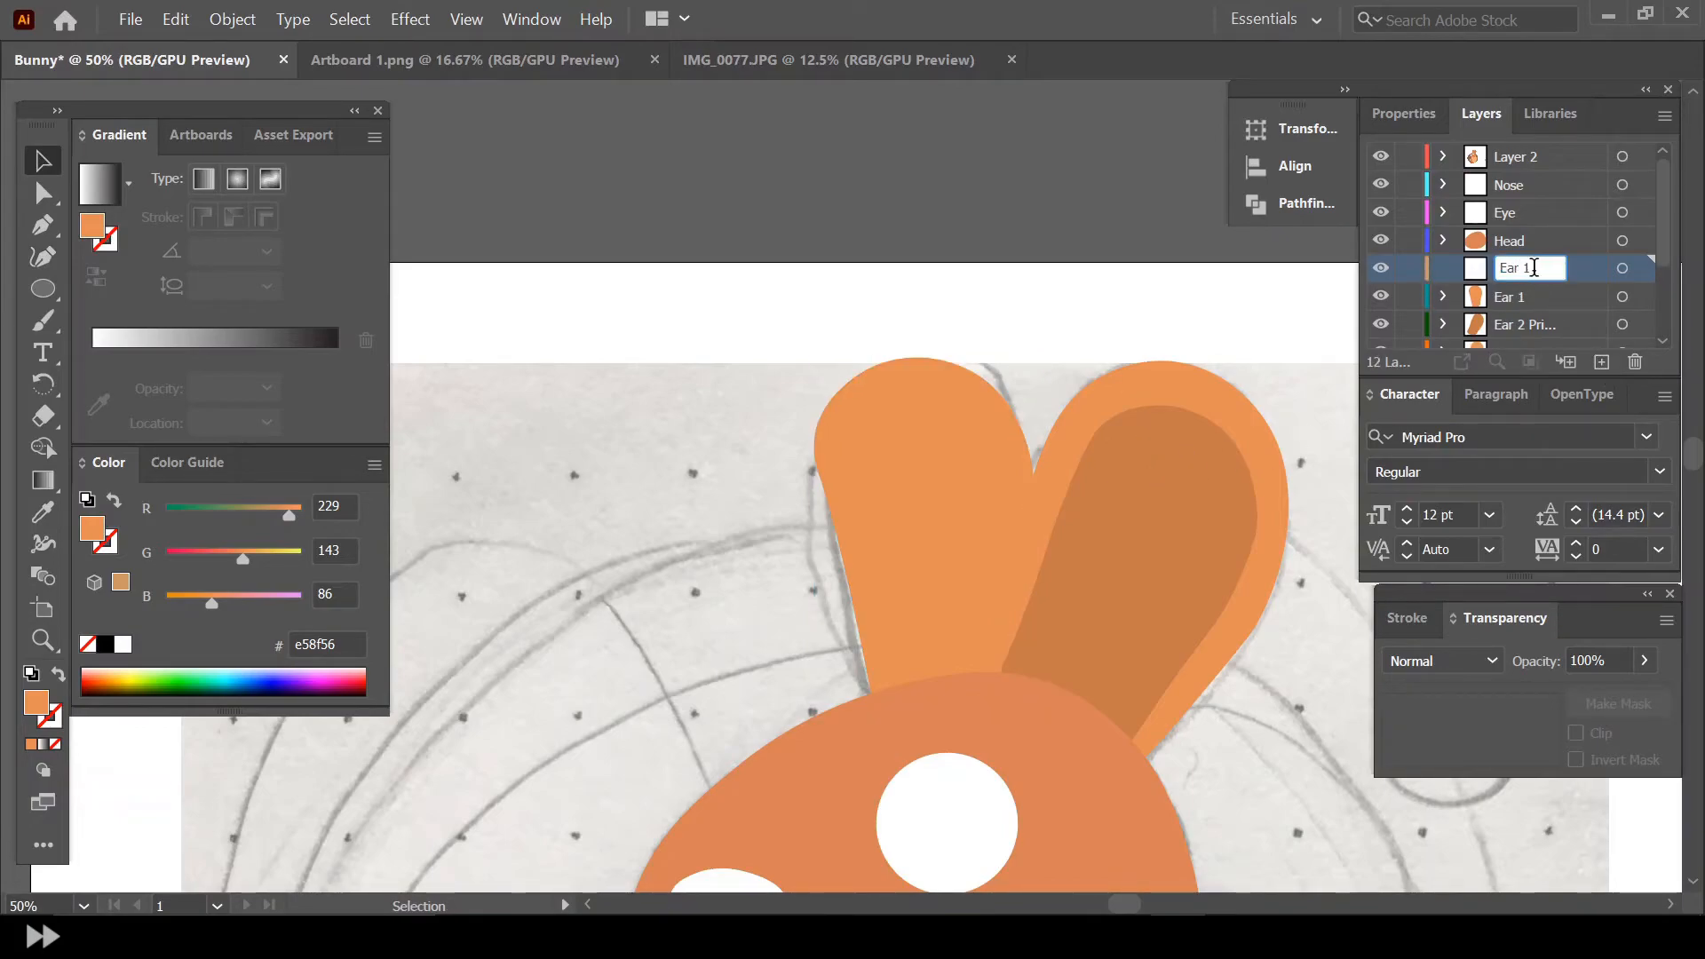
{"action": "type", "text": " Primary"}
{"action": "key", "text": "Return"}
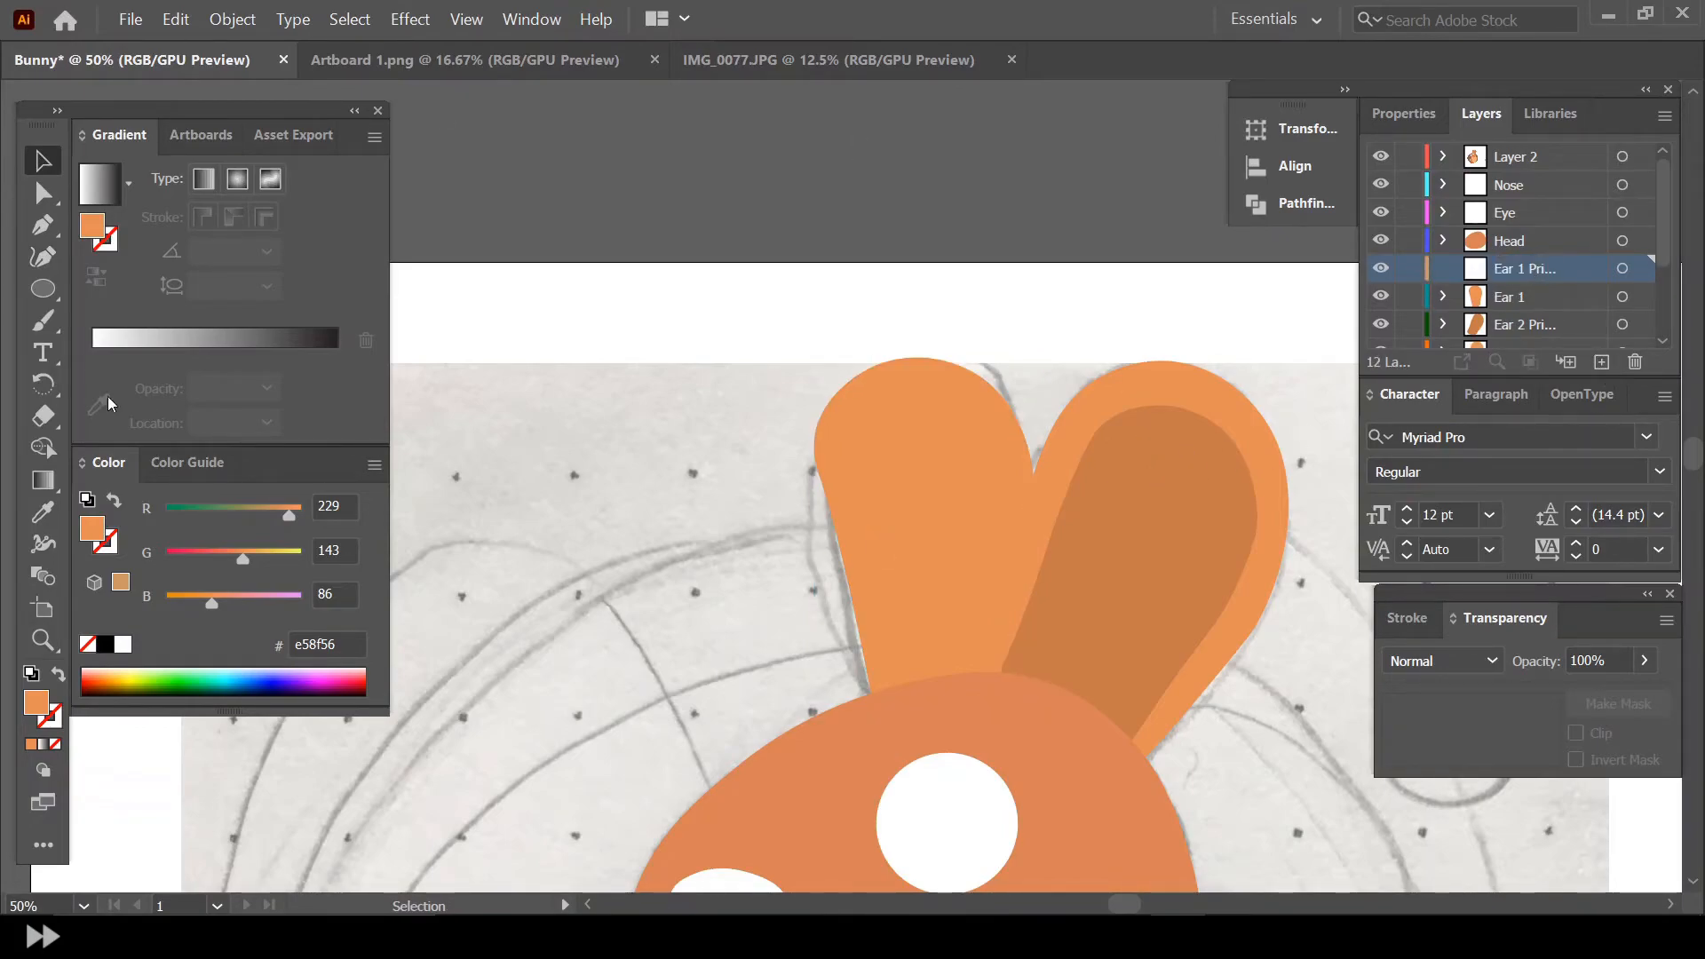
Sample the brown c57947, trace a closed inner-ear shape with a straight base inside the left ear with the Curvature tool, and deselect it
{"action": "left_click", "coordinate": [43, 512]}
{"action": "left_click", "coordinate": [1084, 472]}
{"action": "left_click", "coordinate": [43, 256]}
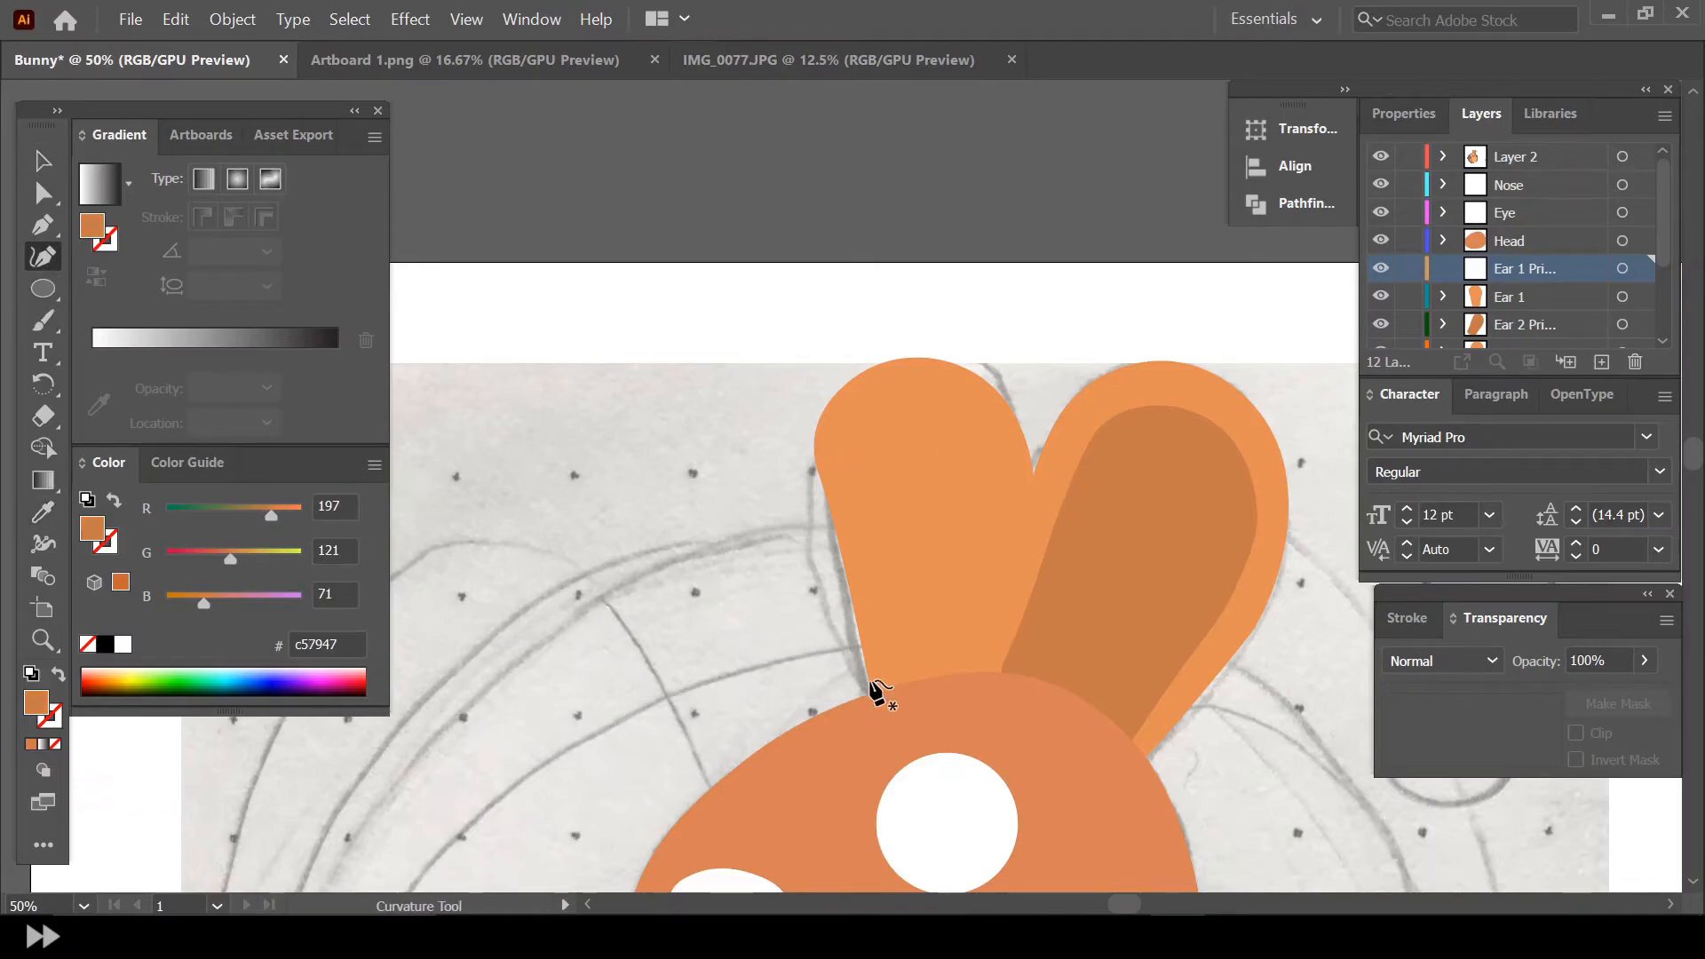
{"action": "left_click", "coordinate": [901, 700]}
{"action": "left_click", "coordinate": [901, 700]}
{"action": "left_click", "coordinate": [849, 453]}
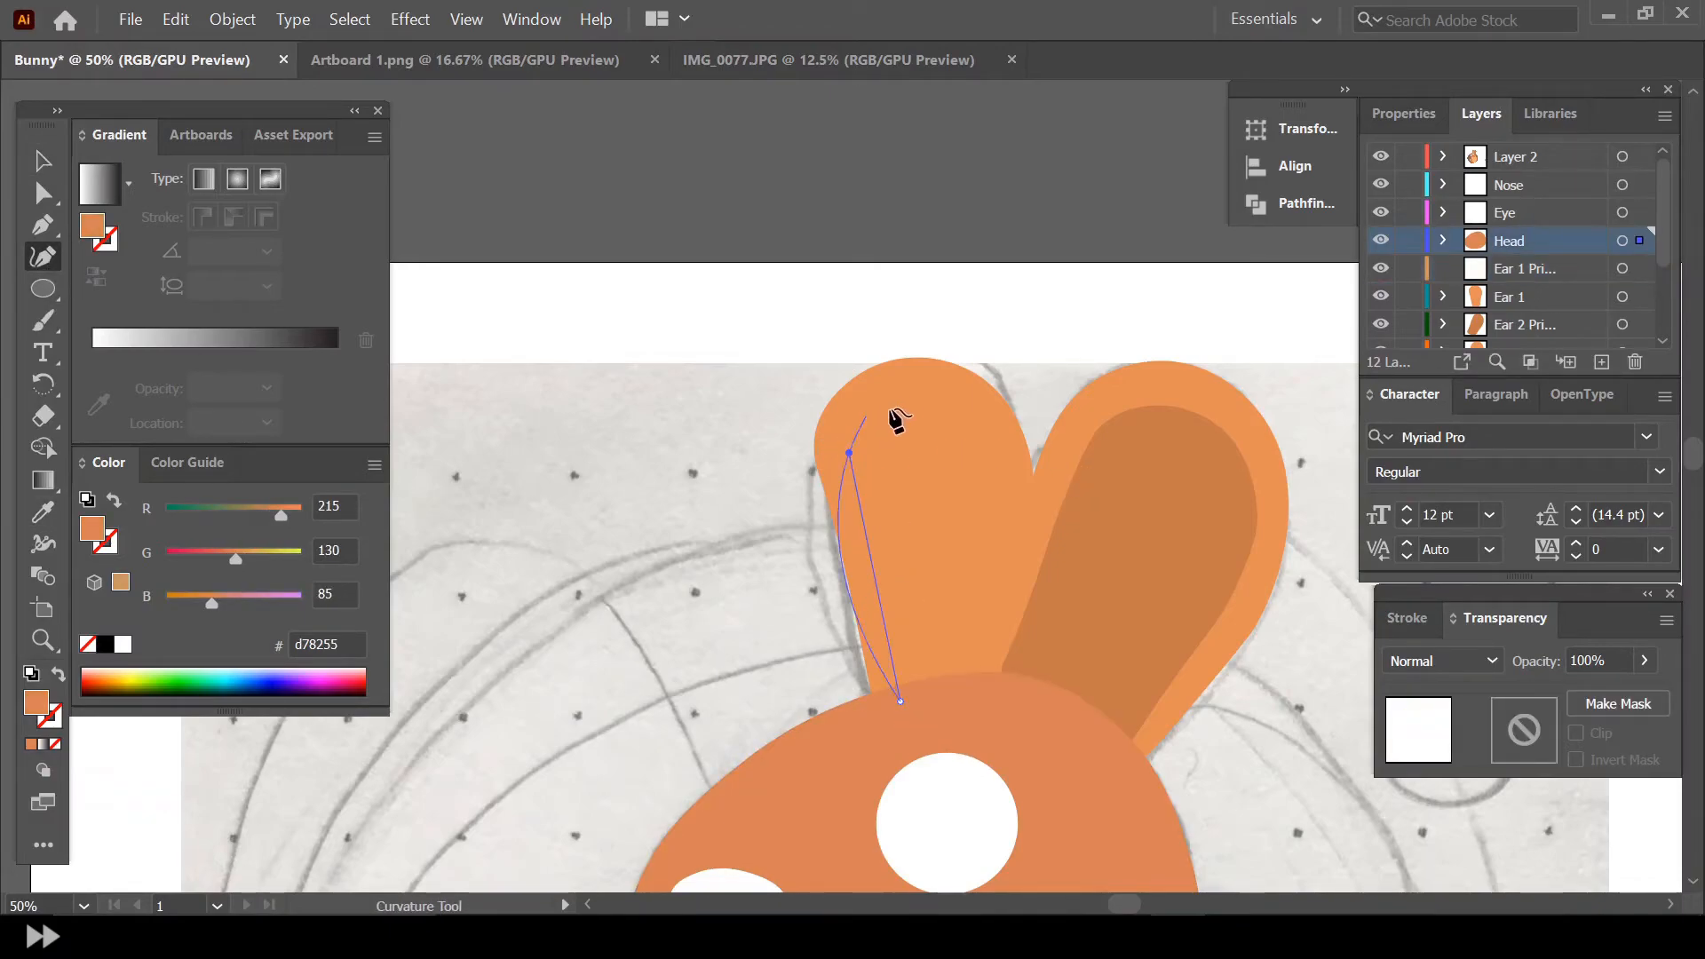
{"action": "left_click", "coordinate": [849, 439]}
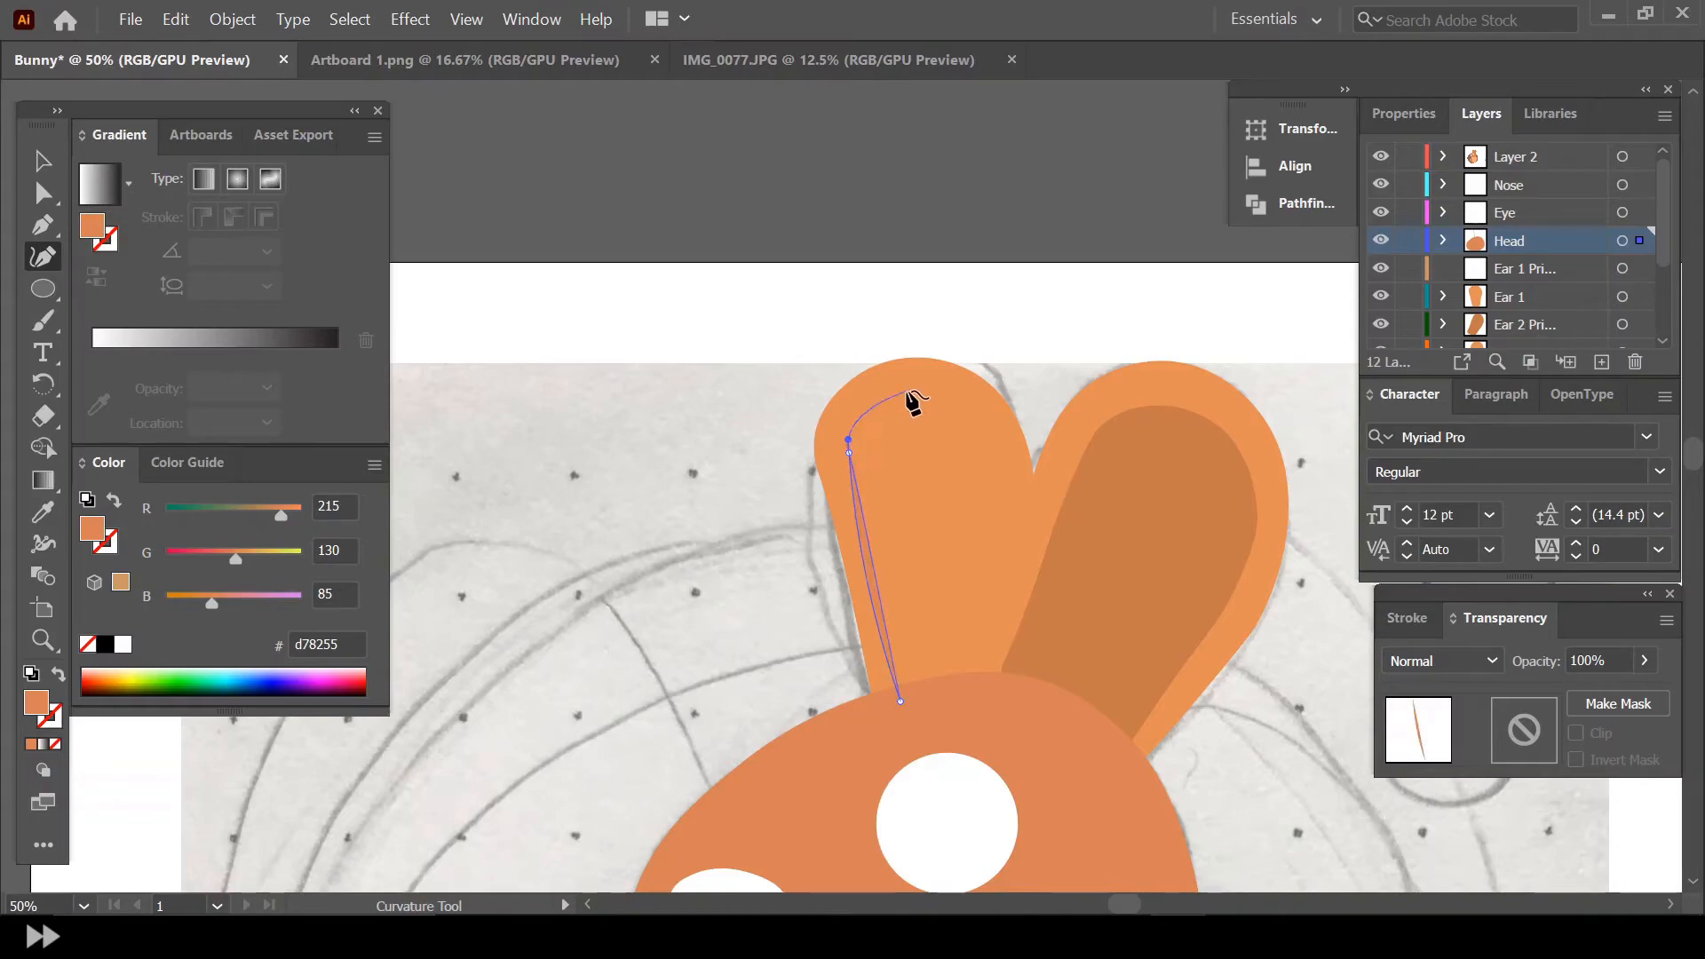
{"action": "left_click", "coordinate": [884, 397]}
{"action": "left_click", "coordinate": [962, 402]}
{"action": "left_click", "coordinate": [1003, 487]}
{"action": "left_click", "coordinate": [1007, 521]}
{"action": "left_click", "coordinate": [972, 689]}
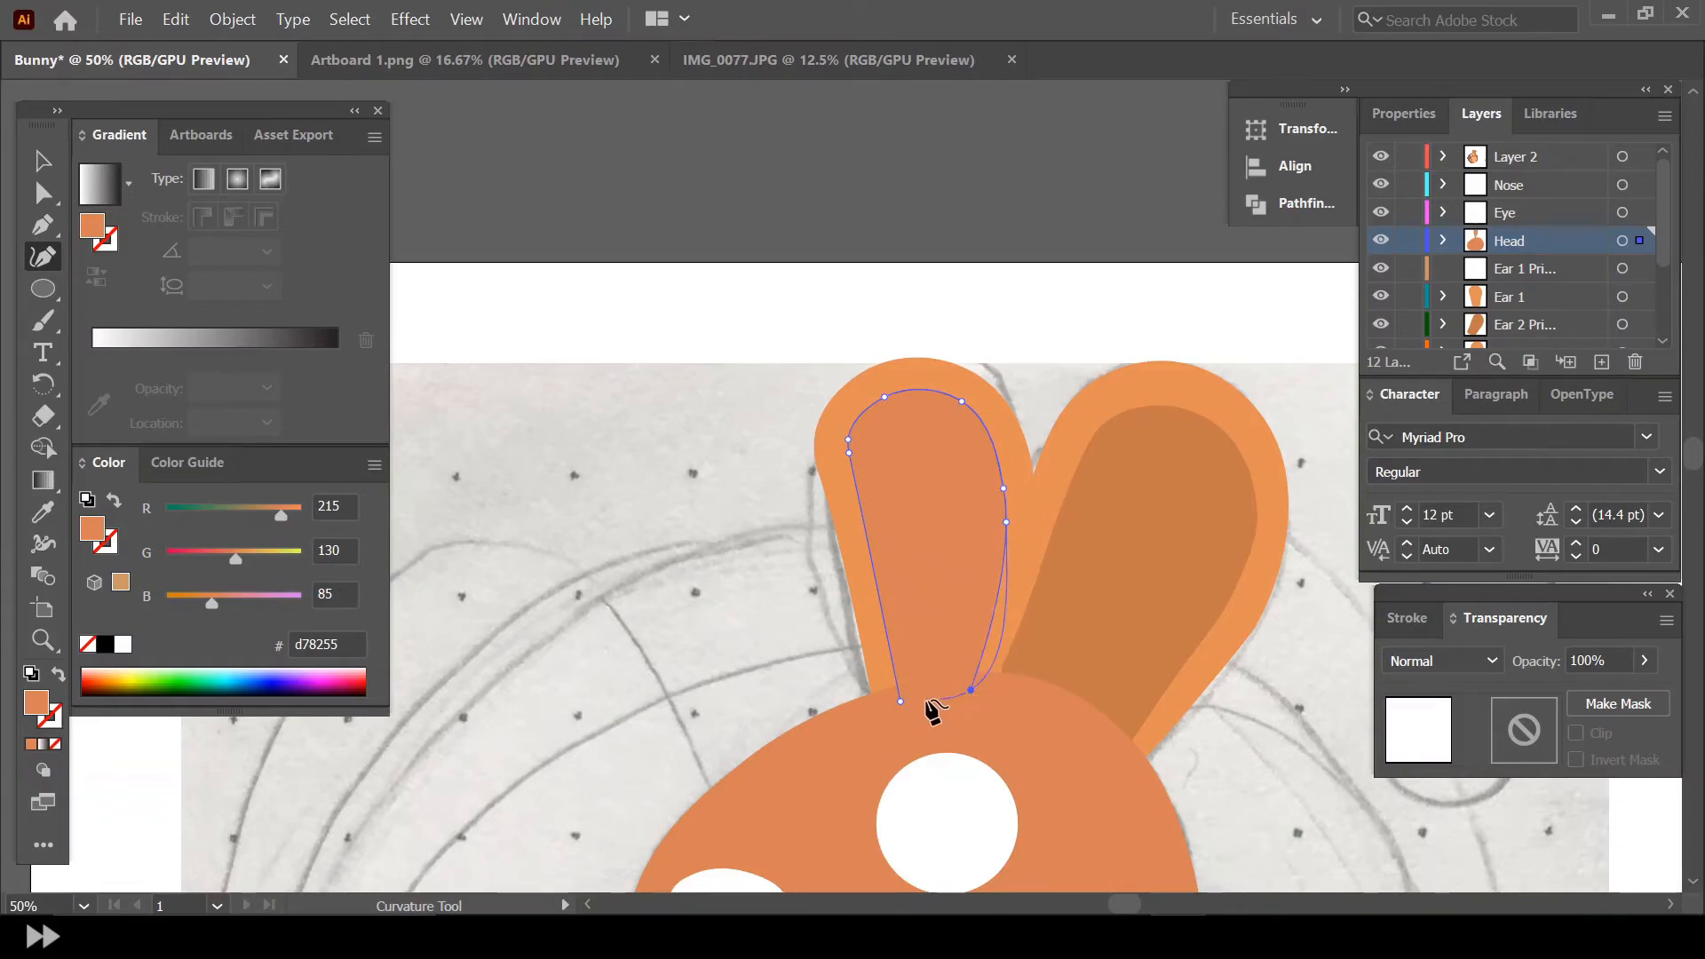
{"action": "left_click", "coordinate": [901, 702]}
{"action": "double_click", "coordinate": [971, 690]}
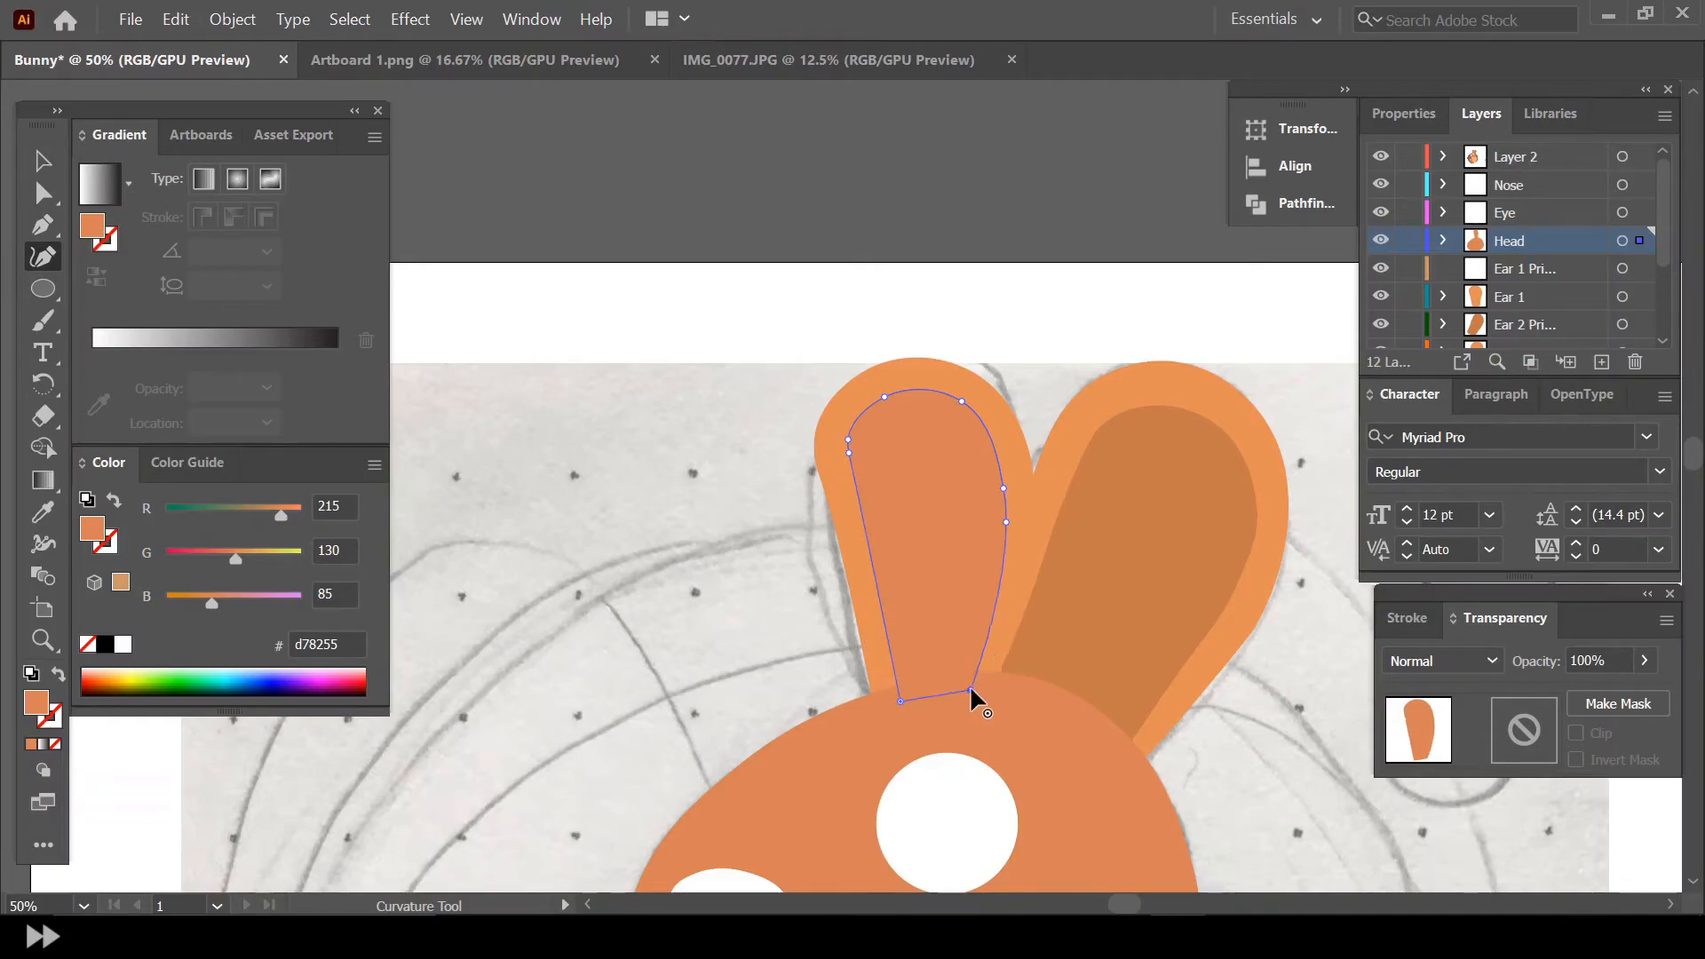
{"action": "left_click", "coordinate": [42, 161]}
{"action": "left_click", "coordinate": [828, 180]}
{"action": "scroll", "coordinate": [938, 363], "scroll_direction": "down", "scroll_amount": 1}
{"action": "scroll", "coordinate": [936, 359], "scroll_direction": "down", "scroll_amount": 1}
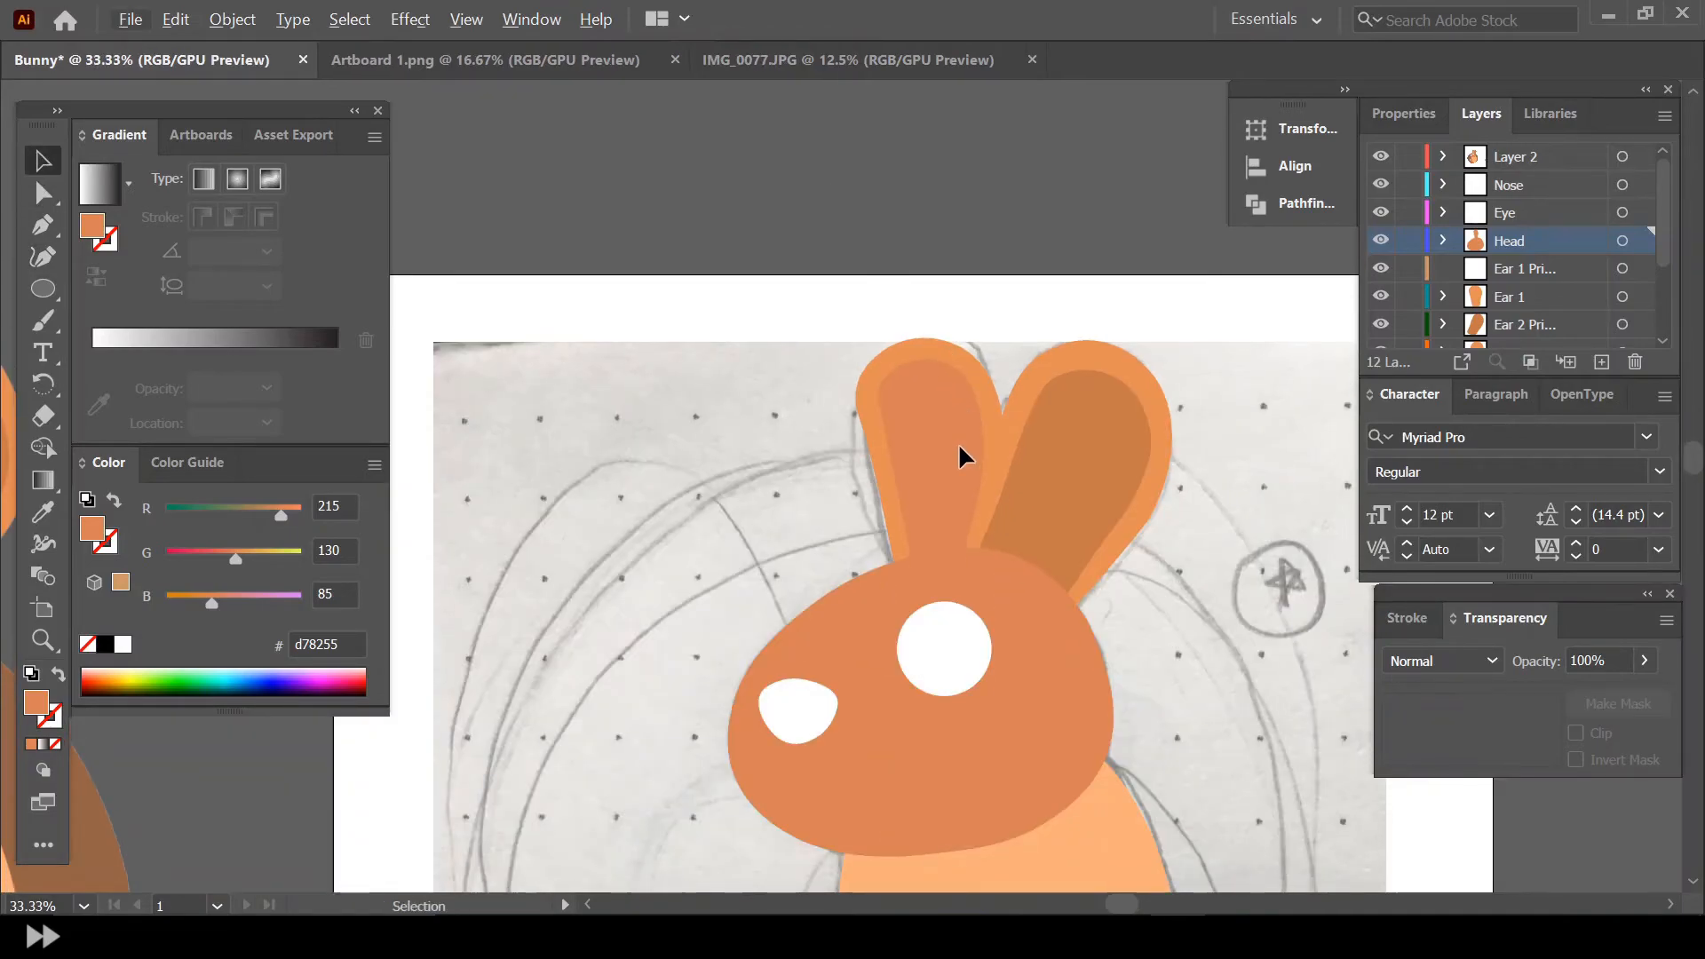
Fill the left inner-ear shape with the brown c57947 sampled from the right inner ear
{"action": "left_click", "coordinate": [957, 442]}
{"action": "left_click", "coordinate": [43, 513]}
{"action": "left_click", "coordinate": [1016, 447]}
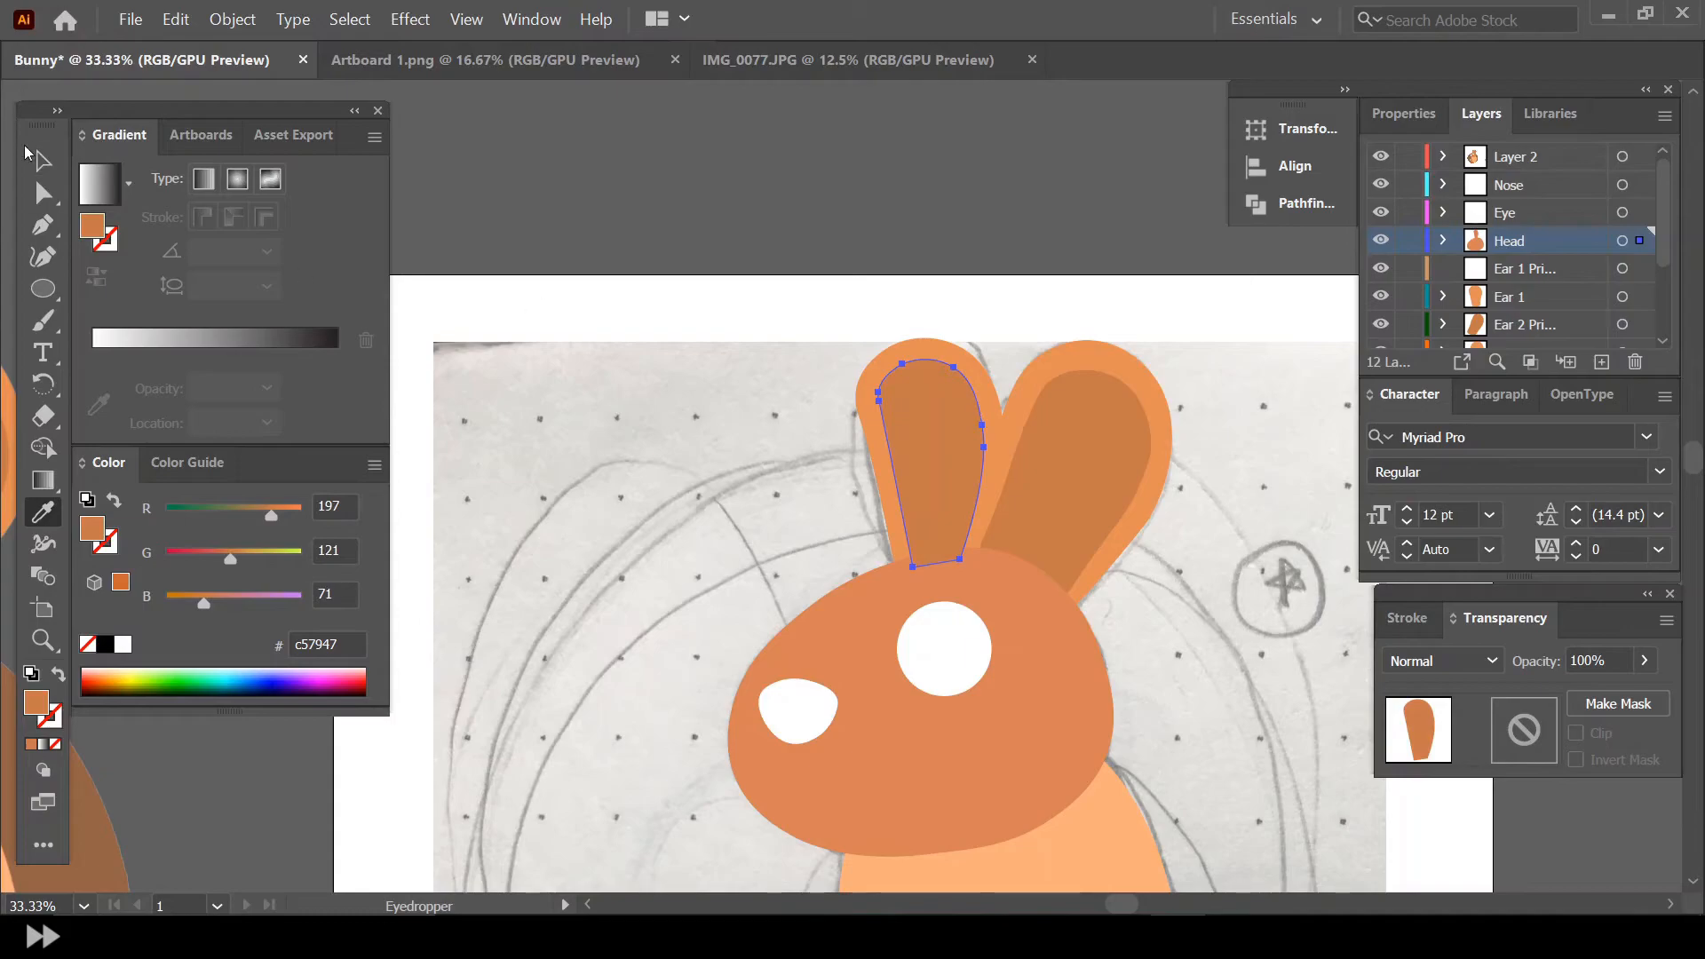
{"action": "key", "text": "v"}
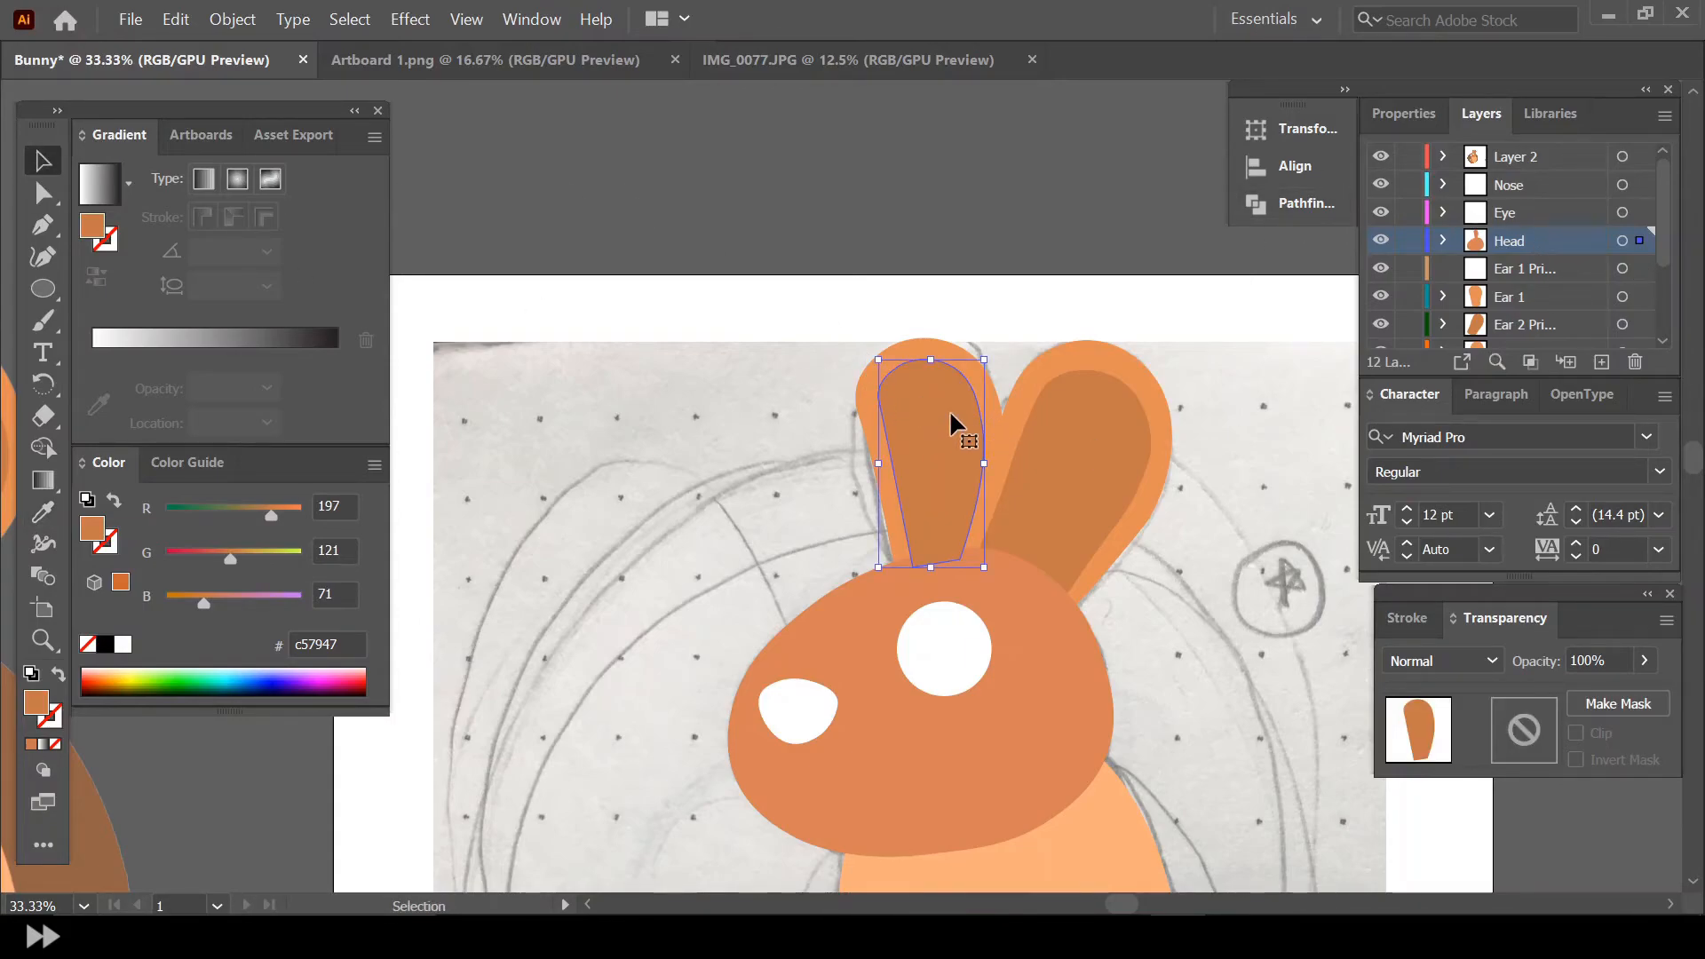
Move the left inner-ear shape from Head to Ear 1 Primary by cutting and pasting, reposition it inside the left ear, and deselect it
{"action": "key", "text": "a"}
{"action": "key", "text": "ctrl+x"}
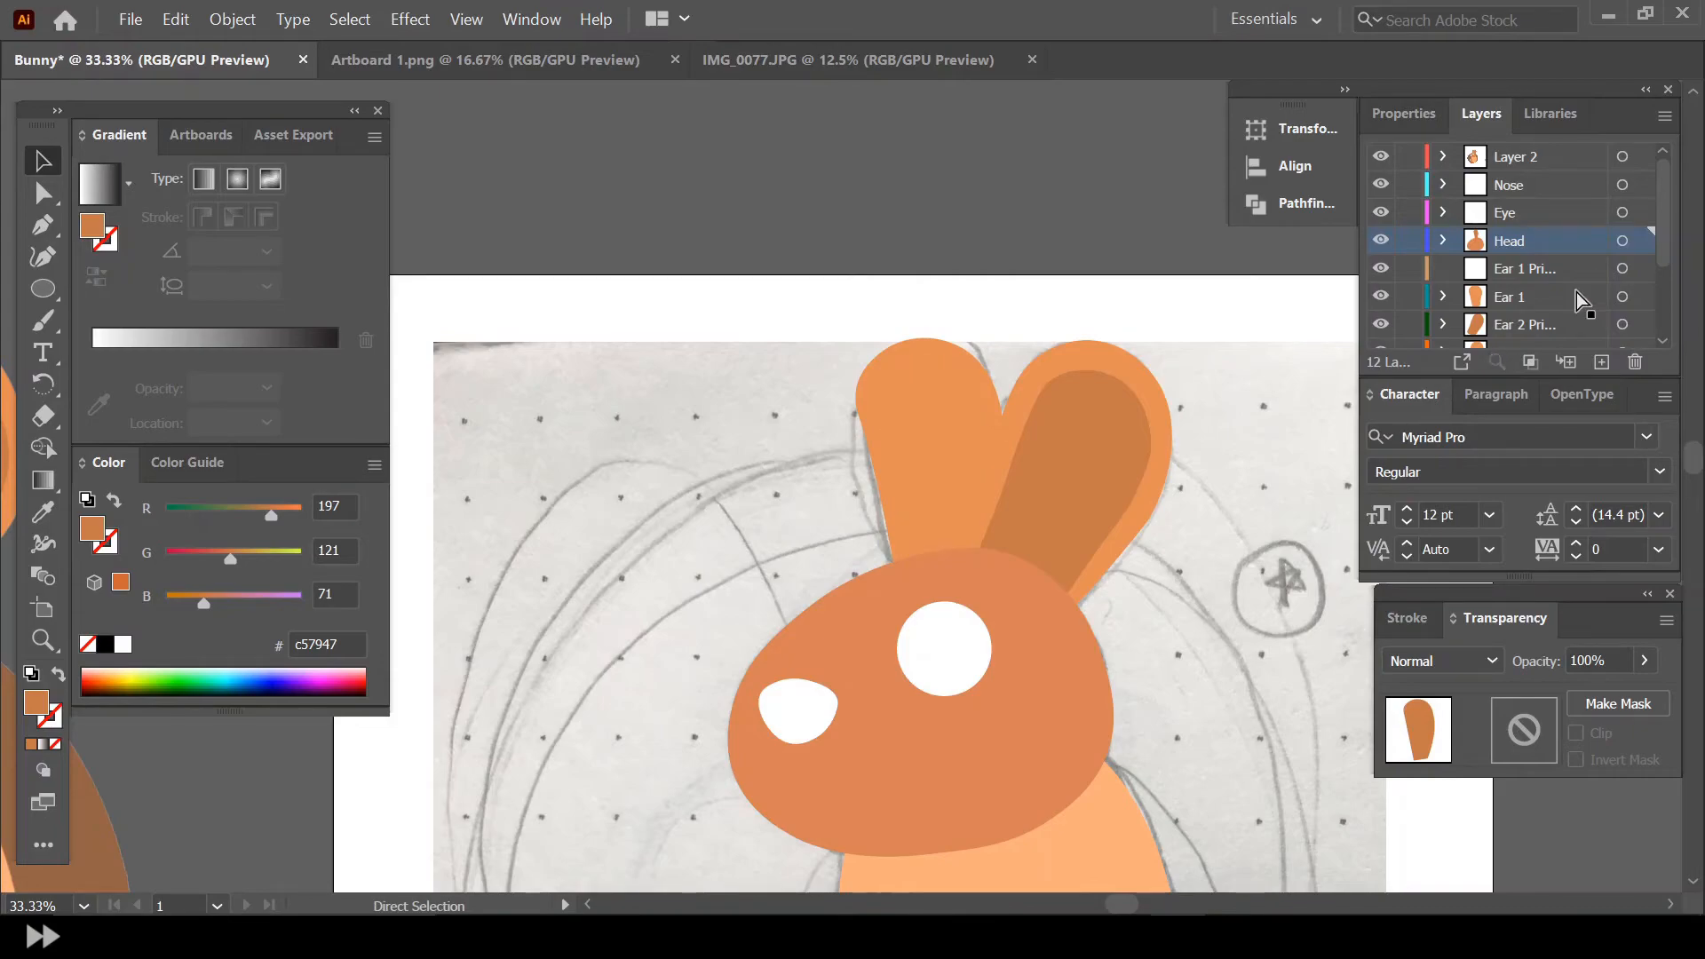
{"action": "left_click", "coordinate": [1554, 272]}
{"action": "key", "text": "ctrl+v"}
{"action": "left_click_drag", "start_coordinate": [866, 476], "coordinate": [947, 469]}
{"action": "key", "text": "ctrl+shift+a"}
{"action": "scroll", "coordinate": [1014, 327], "scroll_direction": "down", "scroll_amount": 3}
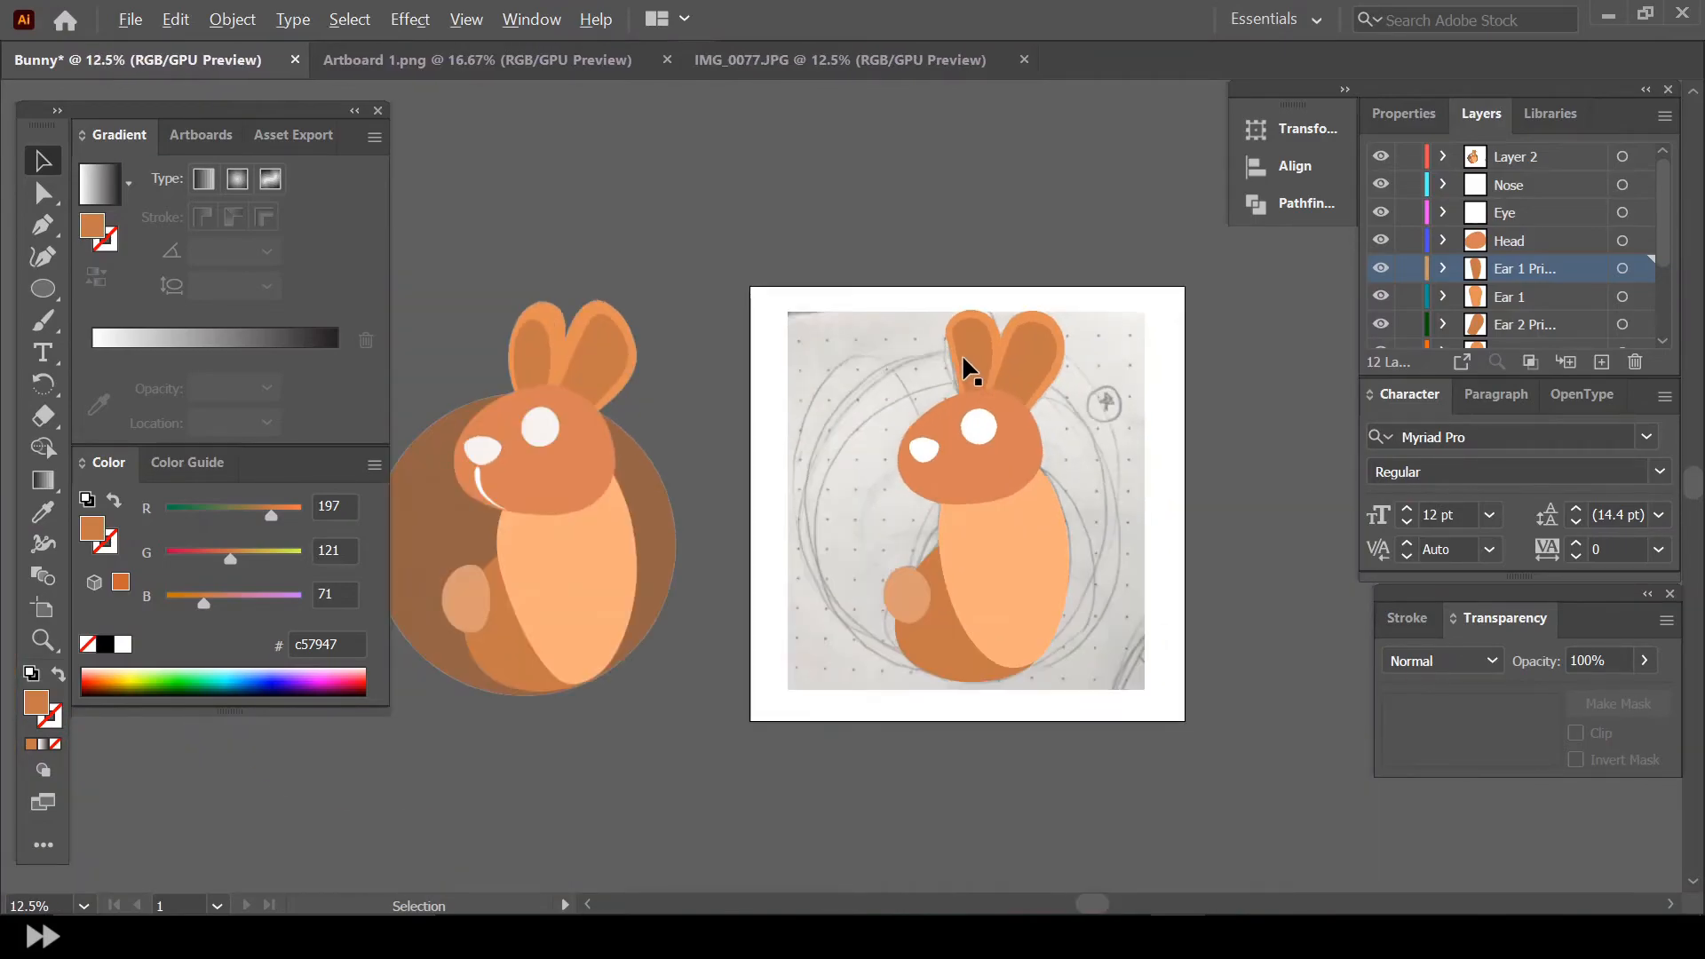
Round out the left edge of the left outer ear with the Curvature tool and delete its extra upper anchor point
{"action": "scroll", "coordinate": [977, 327], "scroll_direction": "up", "scroll_amount": 4}
{"action": "scroll", "coordinate": [977, 327], "scroll_direction": "up", "scroll_amount": 1}
{"action": "left_click", "coordinate": [871, 392]}
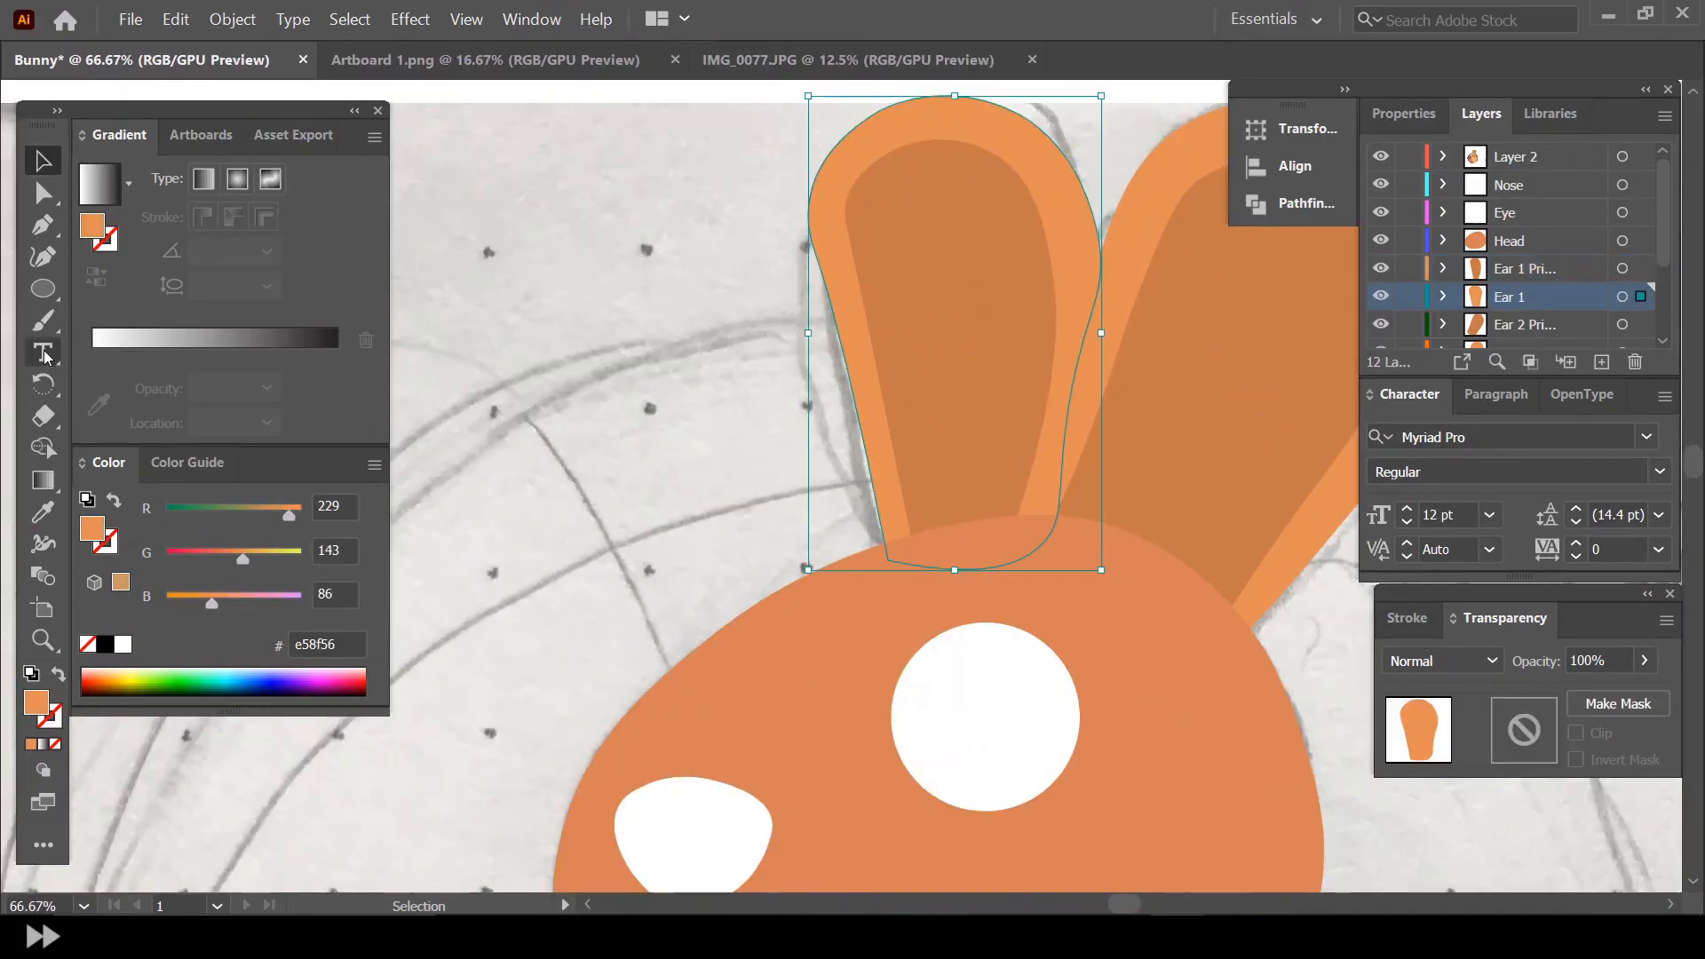
{"action": "key", "text": "shift+grave"}
{"action": "left_click_drag", "start_coordinate": [859, 428], "coordinate": [827, 437]}
{"action": "left_click", "coordinate": [815, 254]}
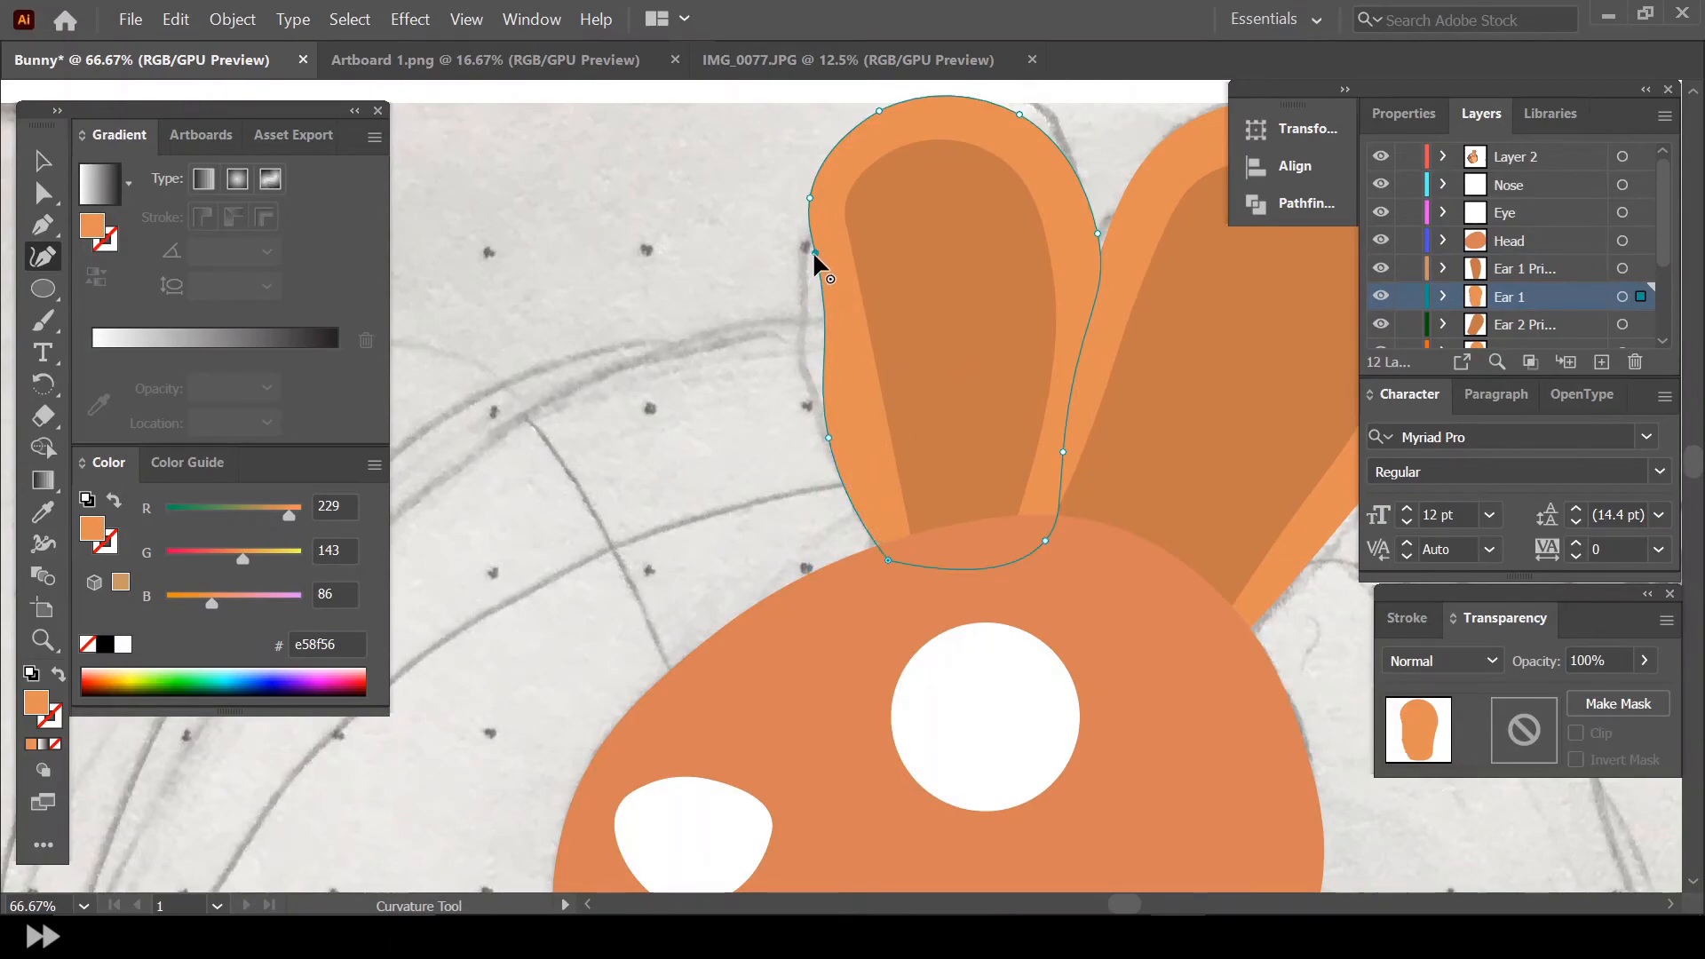
{"action": "key", "text": "Delete"}
Bow the left edge of the left inner-ear shape outward with the Curvature tool, delete its extra upper-left anchor, and deselect it
{"action": "left_click", "coordinate": [42, 164]}
{"action": "left_click", "coordinate": [977, 317]}
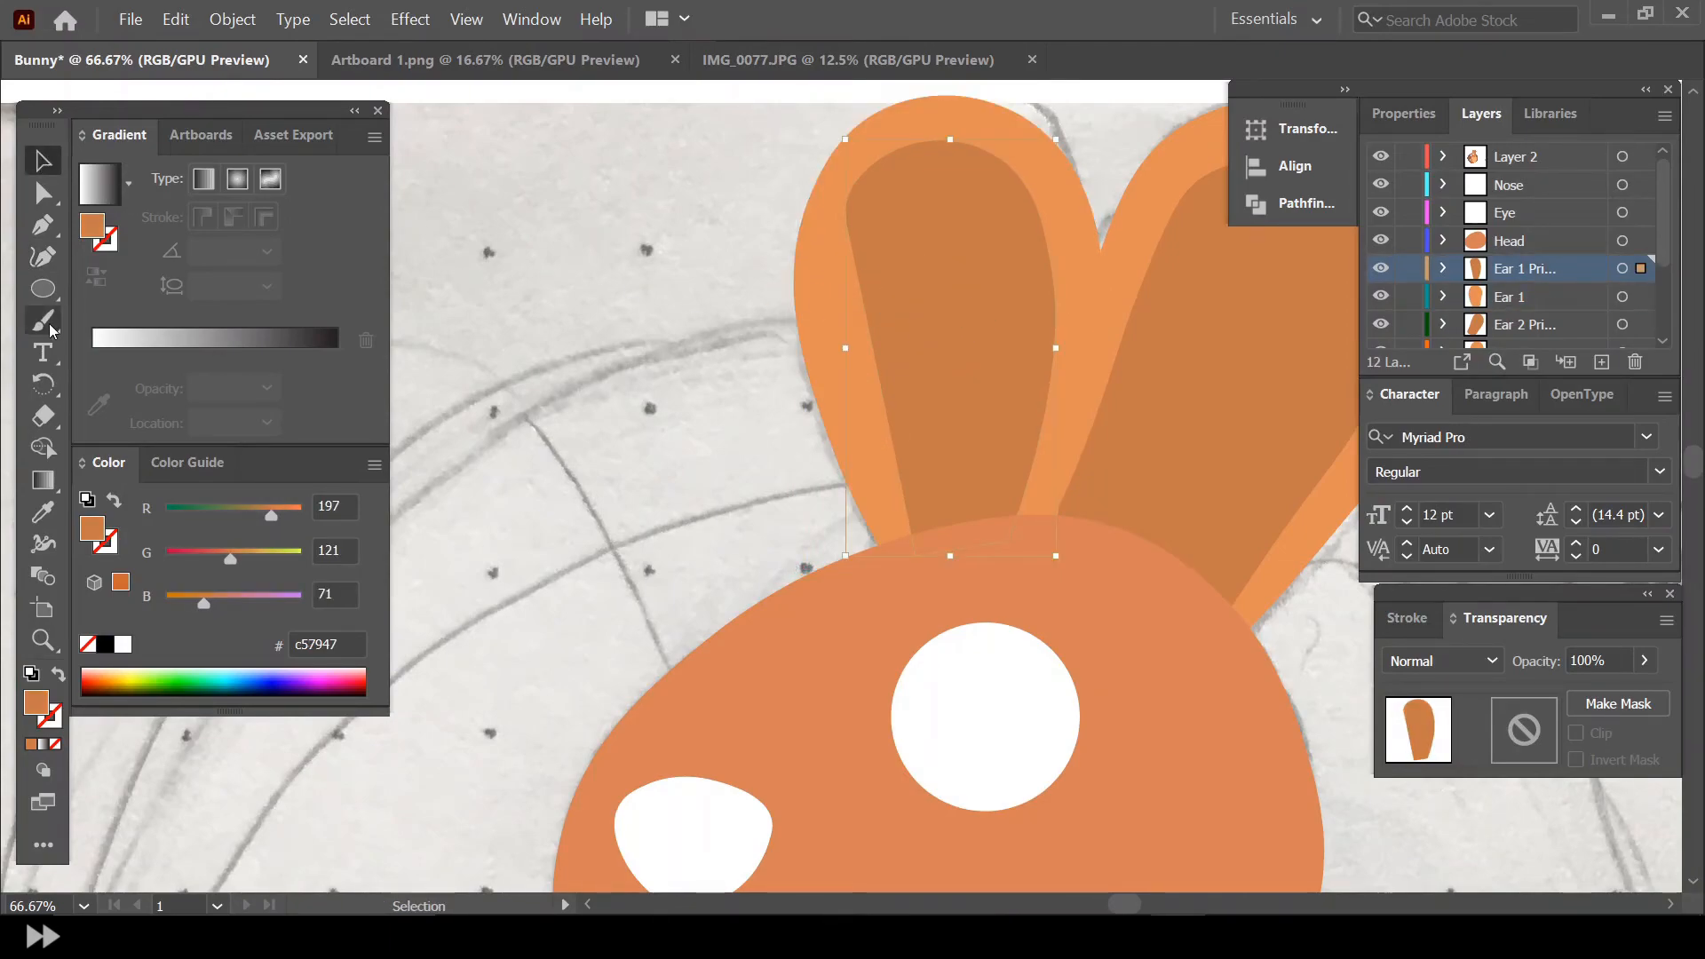
{"action": "left_click", "coordinate": [43, 257]}
{"action": "left_click_drag", "start_coordinate": [888, 400], "coordinate": [850, 390]}
{"action": "left_click", "coordinate": [845, 225]}
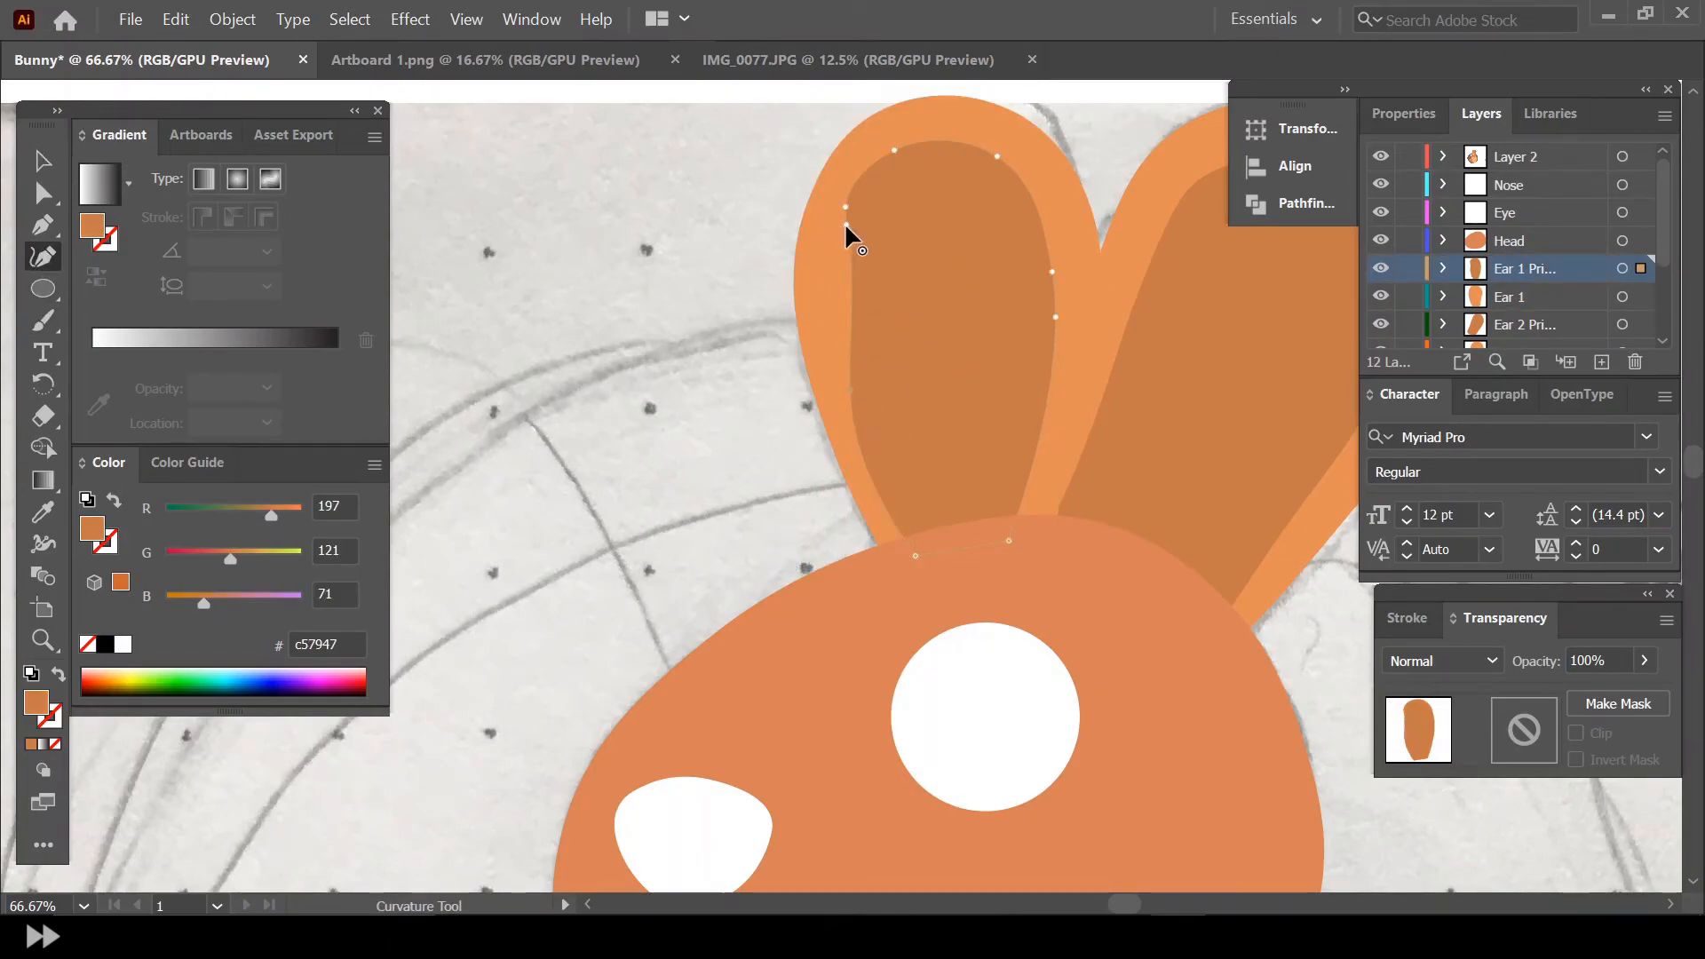
{"action": "key", "text": "Delete"}
{"action": "left_click", "coordinate": [39, 167]}
{"action": "scroll", "coordinate": [881, 318], "scroll_direction": "down", "scroll_amount": 4}
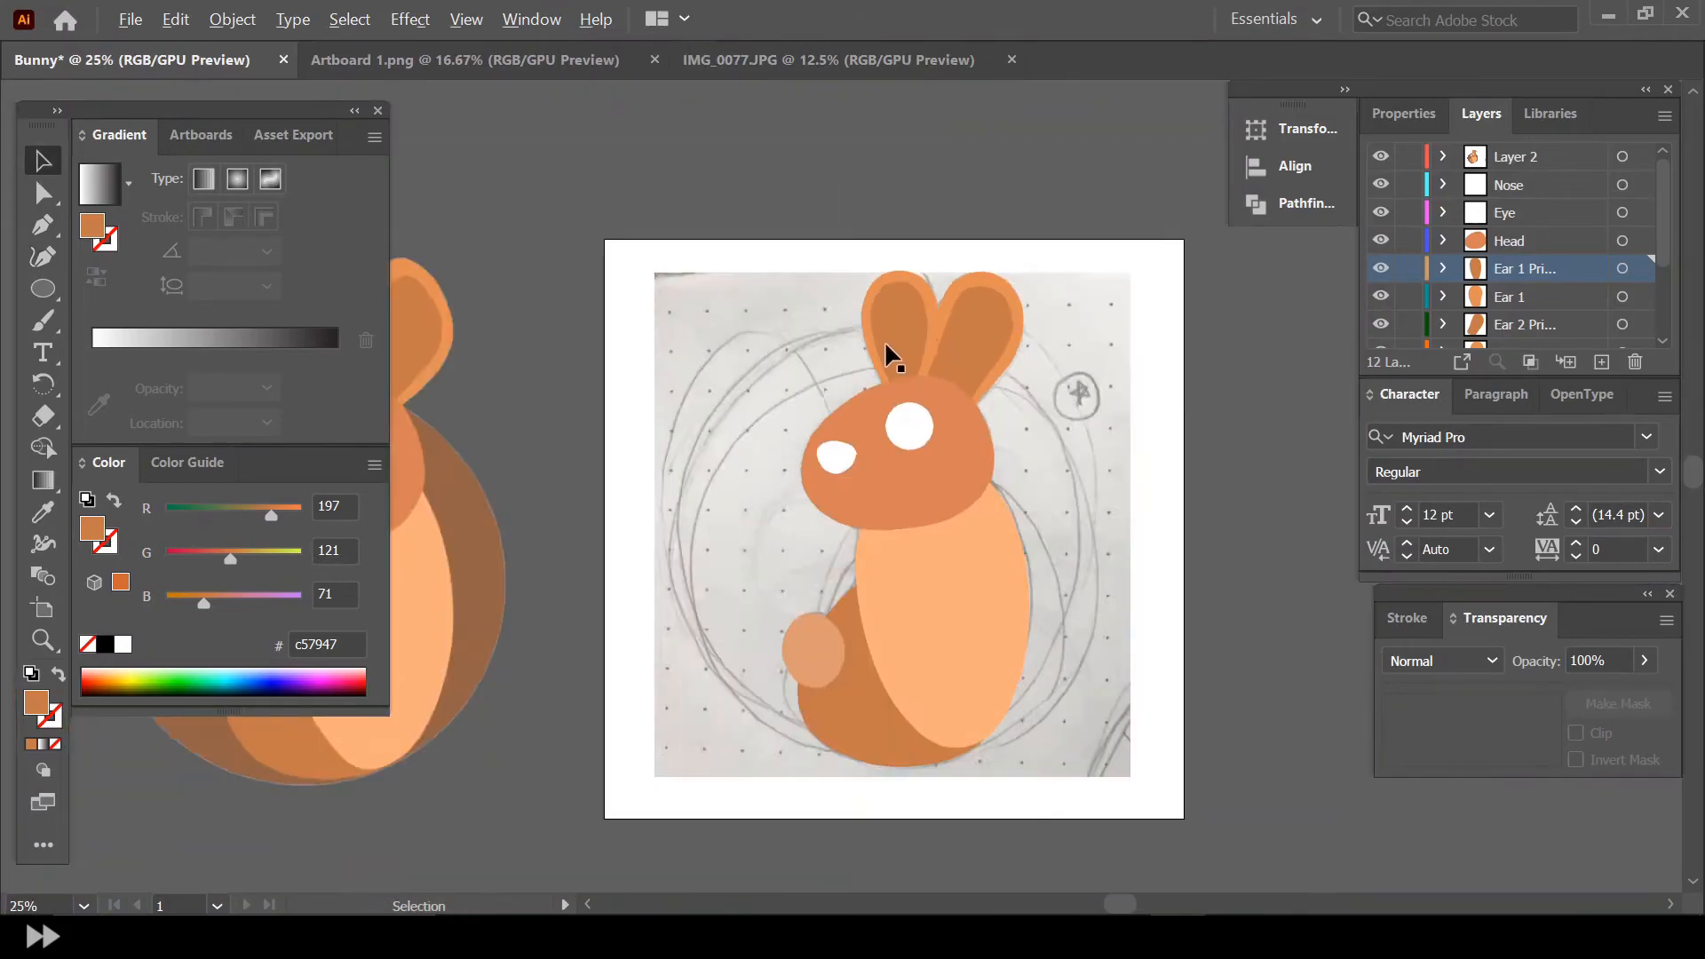
Scale down and slightly tilt the left inner-ear shape so it sits evenly inside the left ear
{"action": "scroll", "coordinate": [913, 284], "scroll_direction": "up", "scroll_amount": 5}
{"action": "left_click", "coordinate": [966, 343]}
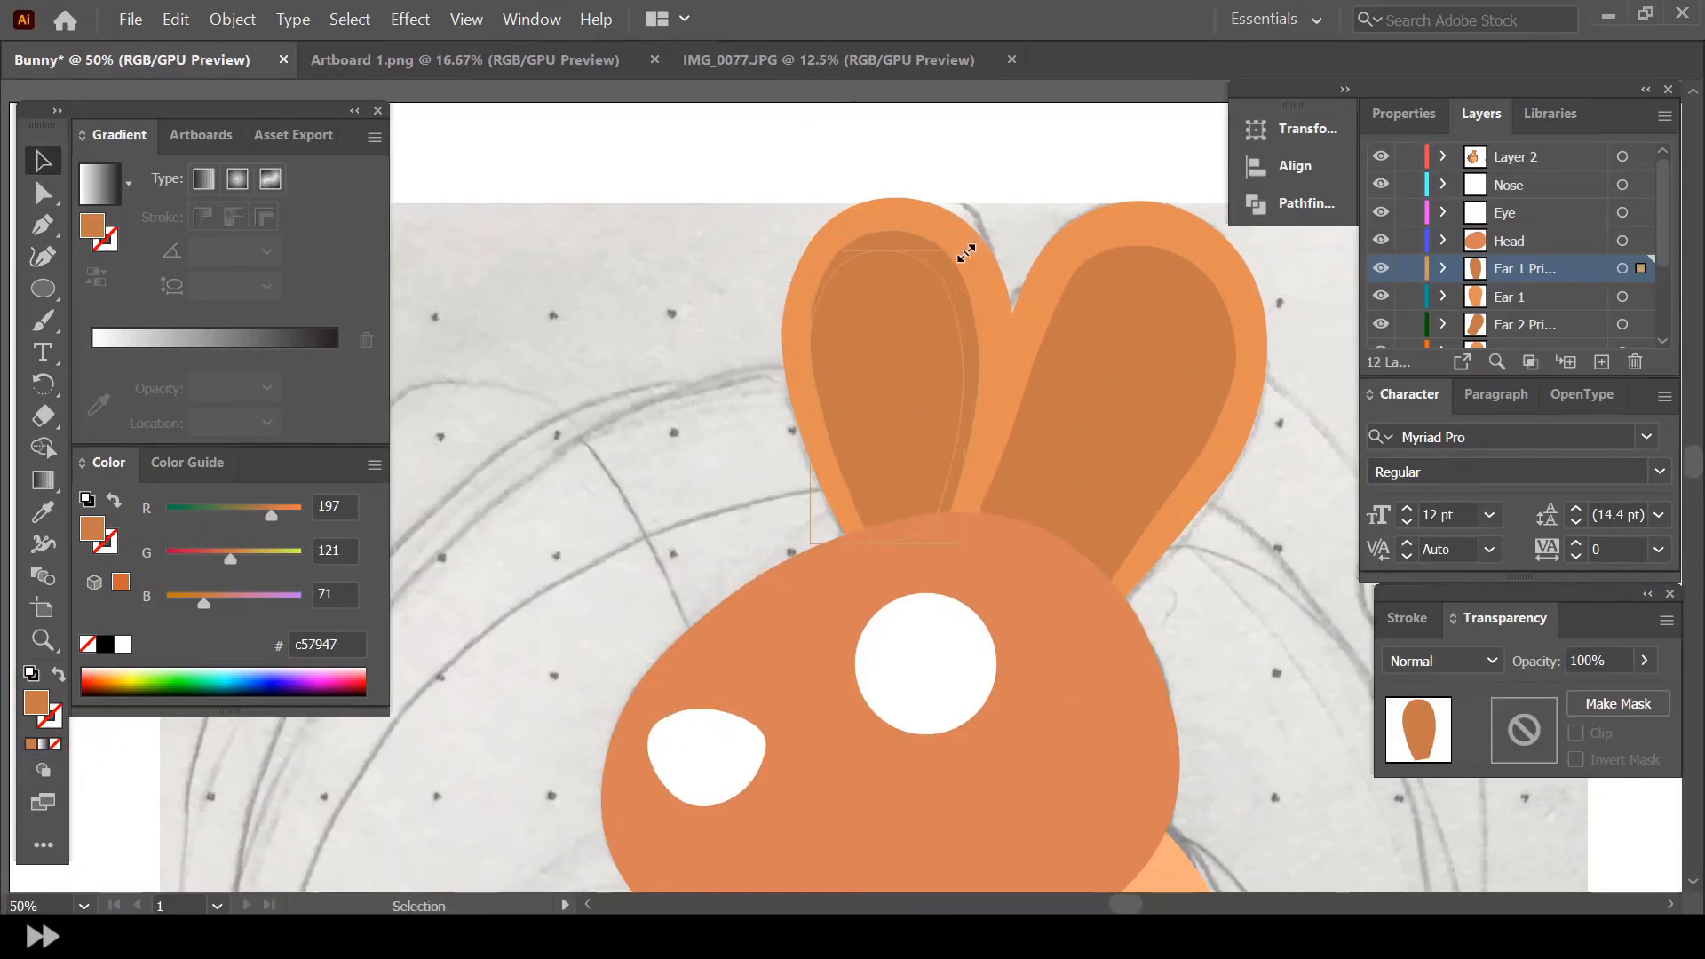
{"action": "key", "text": "ctrl+z"}
{"action": "left_click_drag", "start_coordinate": [963, 236], "coordinate": [946, 269]}
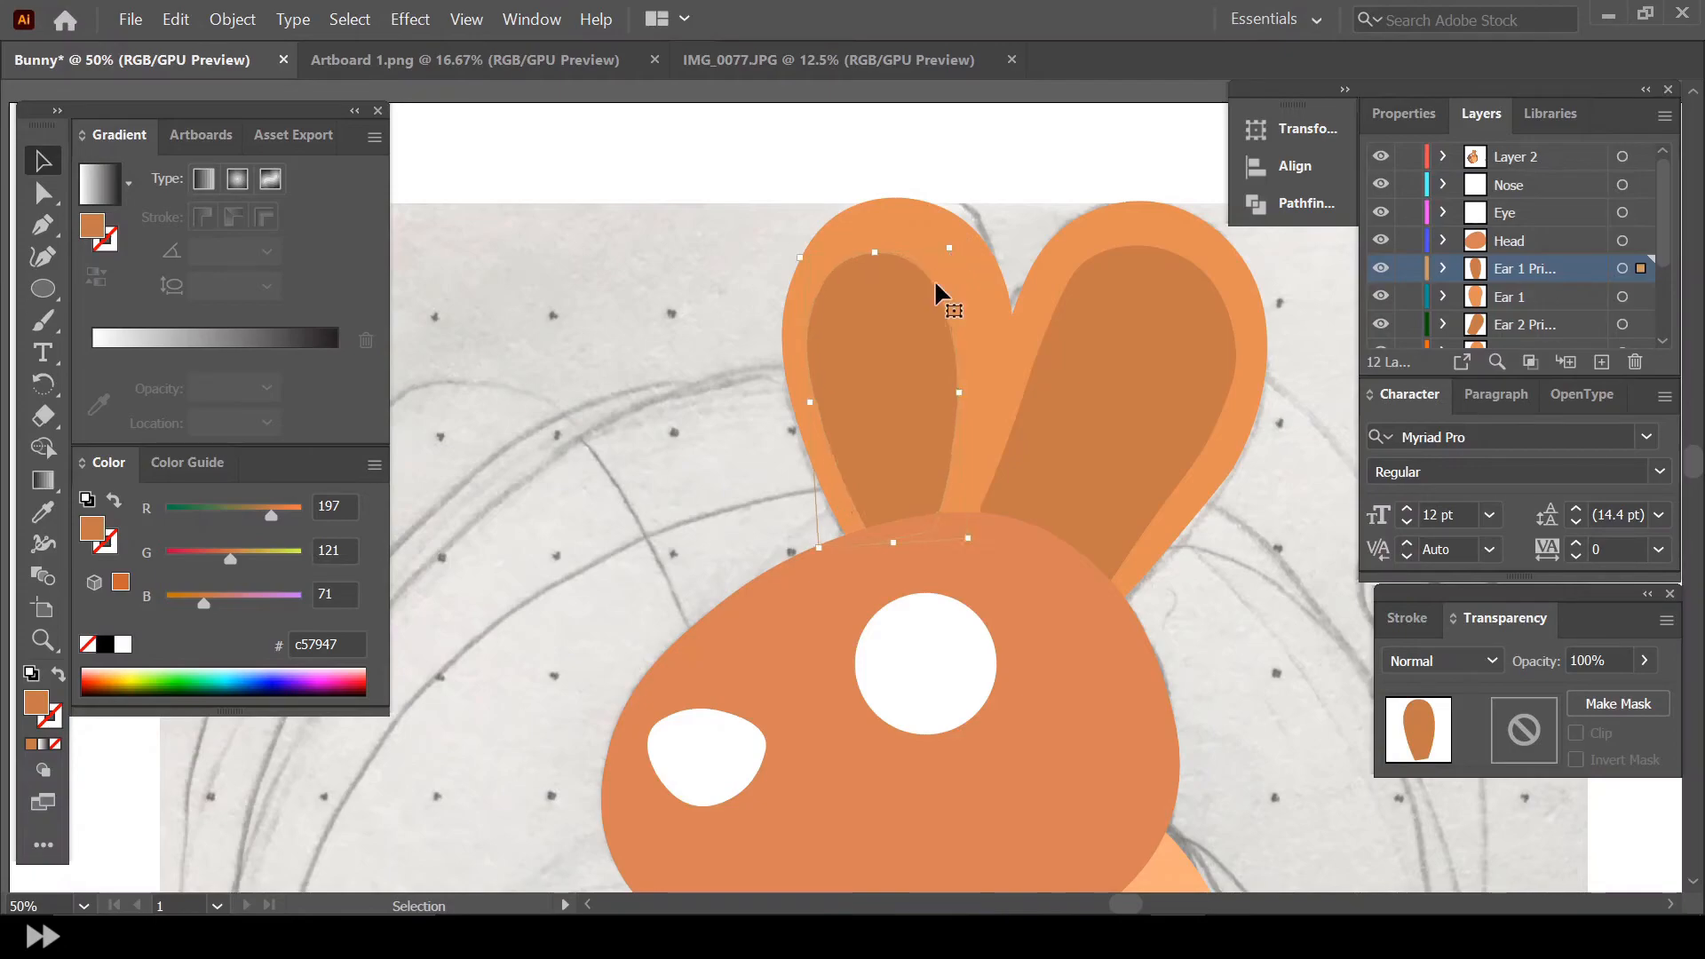
{"action": "scroll", "coordinate": [963, 256], "scroll_direction": "down", "scroll_amount": 4}
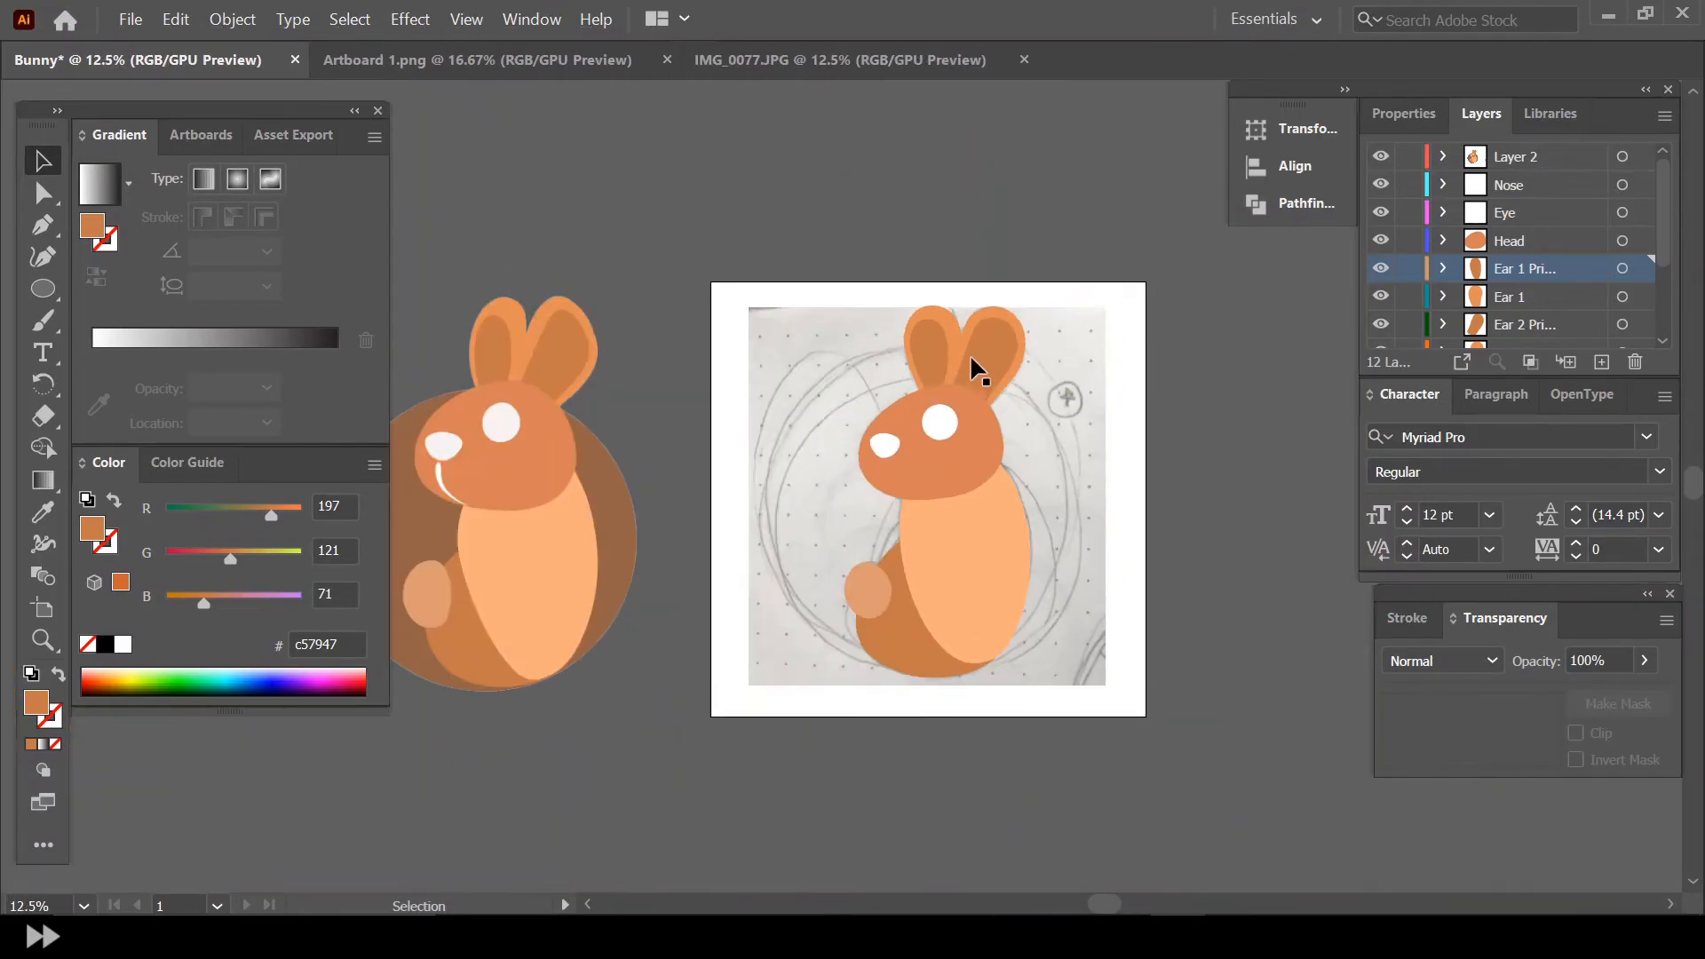
{"action": "scroll", "coordinate": [823, 382], "scroll_direction": "up", "scroll_amount": 1}
{"action": "scroll", "coordinate": [918, 414], "scroll_direction": "down", "scroll_amount": 1}
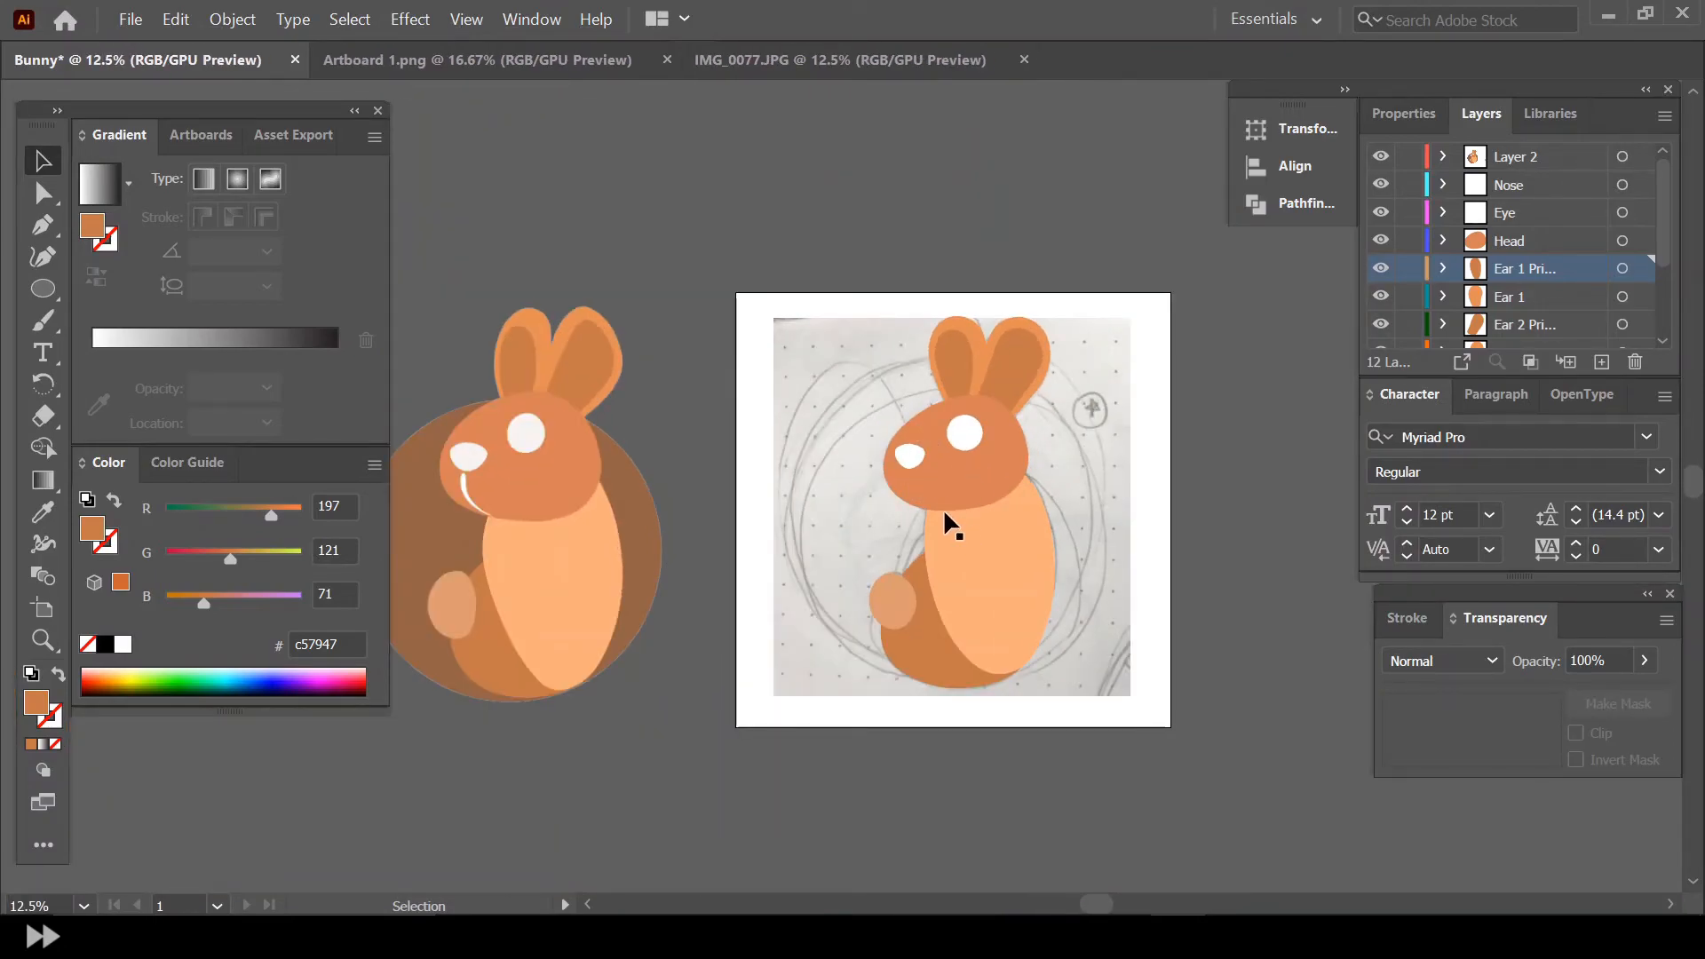
Add a new layer directly above Head, rename it Mouth, and hide the Head layer
{"action": "left_click", "coordinate": [1531, 251]}
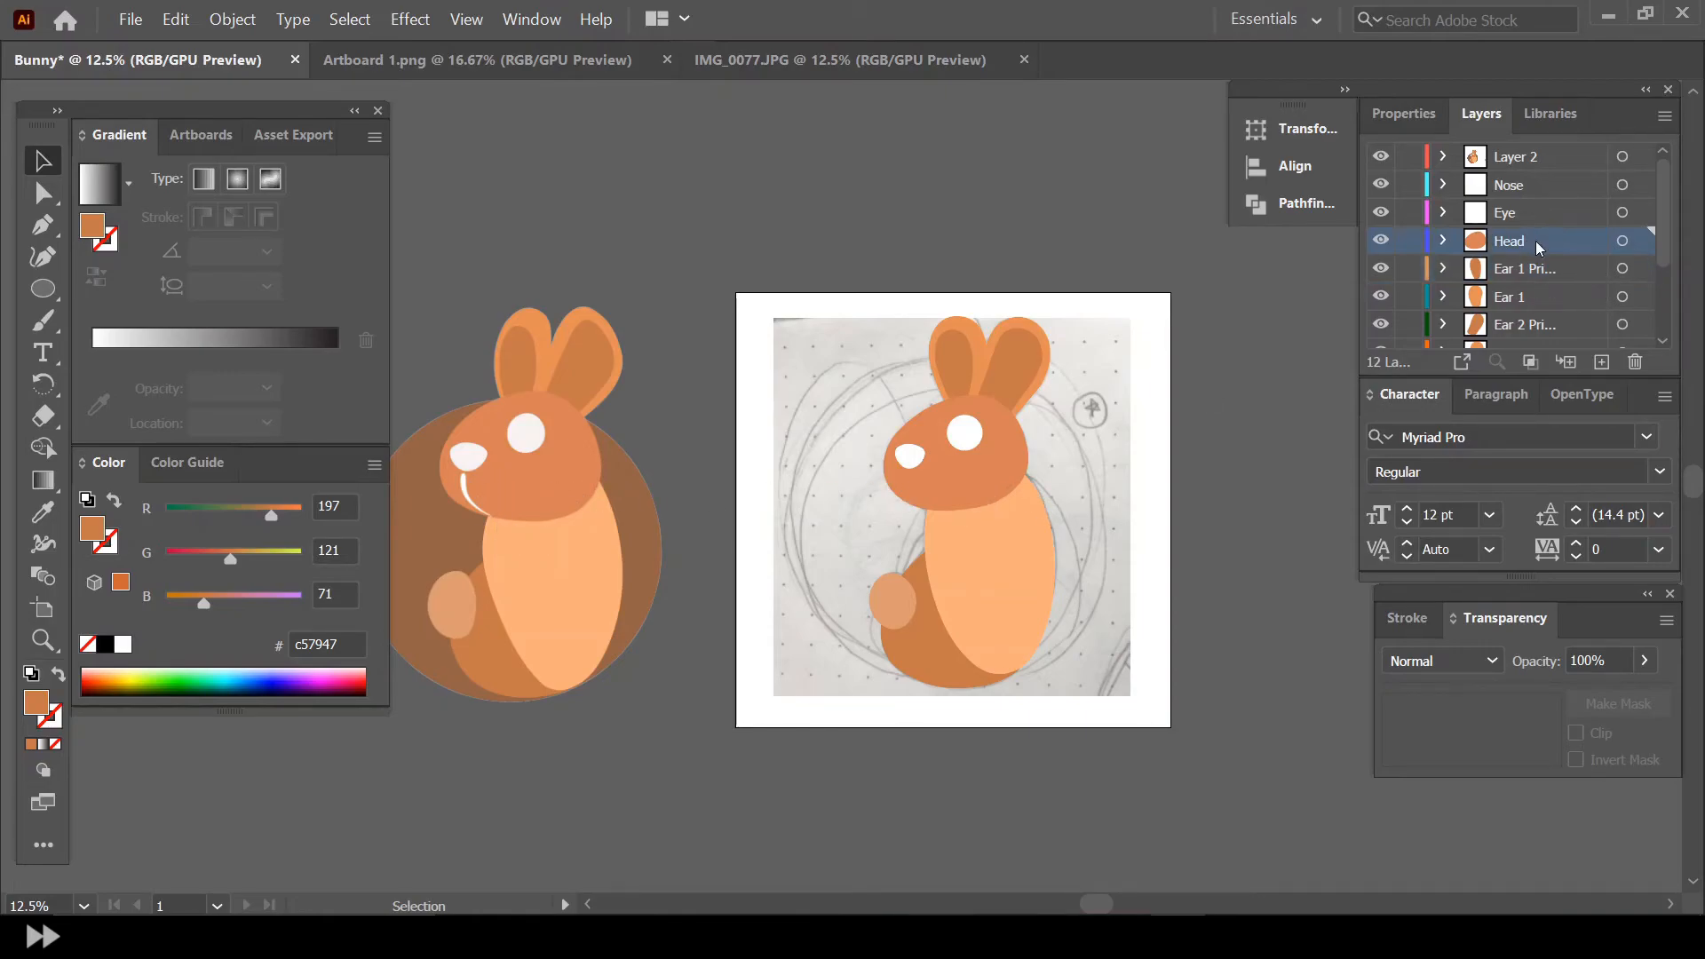
{"action": "left_click", "coordinate": [1603, 363]}
{"action": "double_click", "coordinate": [1526, 242]}
{"action": "type", "text": "Mouth"}
{"action": "key", "text": "Return"}
{"action": "scroll", "coordinate": [912, 402], "scroll_direction": "up", "scroll_amount": 1}
{"action": "scroll", "coordinate": [1510, 284], "scroll_direction": "down", "scroll_amount": 2}
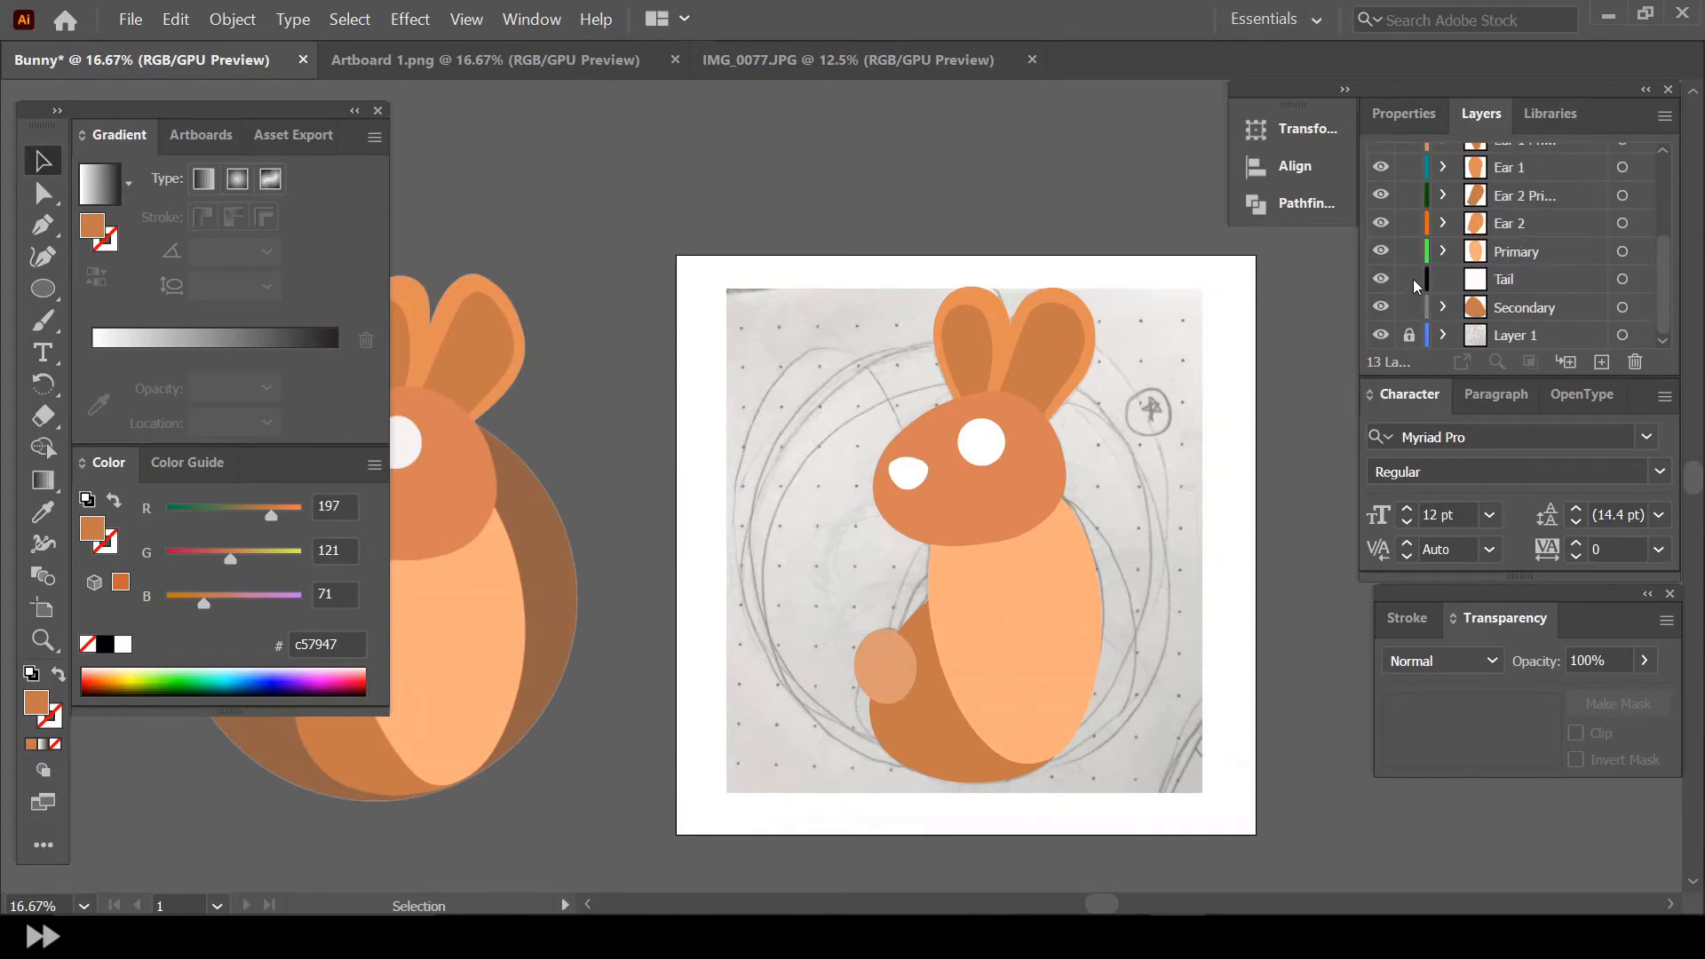
{"action": "left_click", "coordinate": [1381, 196]}
Trace the sketched mouth line below the nose as a thin, closed, tapering shape with the Curvature tool
{"action": "scroll", "coordinate": [942, 534], "scroll_direction": "up", "scroll_amount": 1}
{"action": "scroll", "coordinate": [941, 535], "scroll_direction": "up", "scroll_amount": 1}
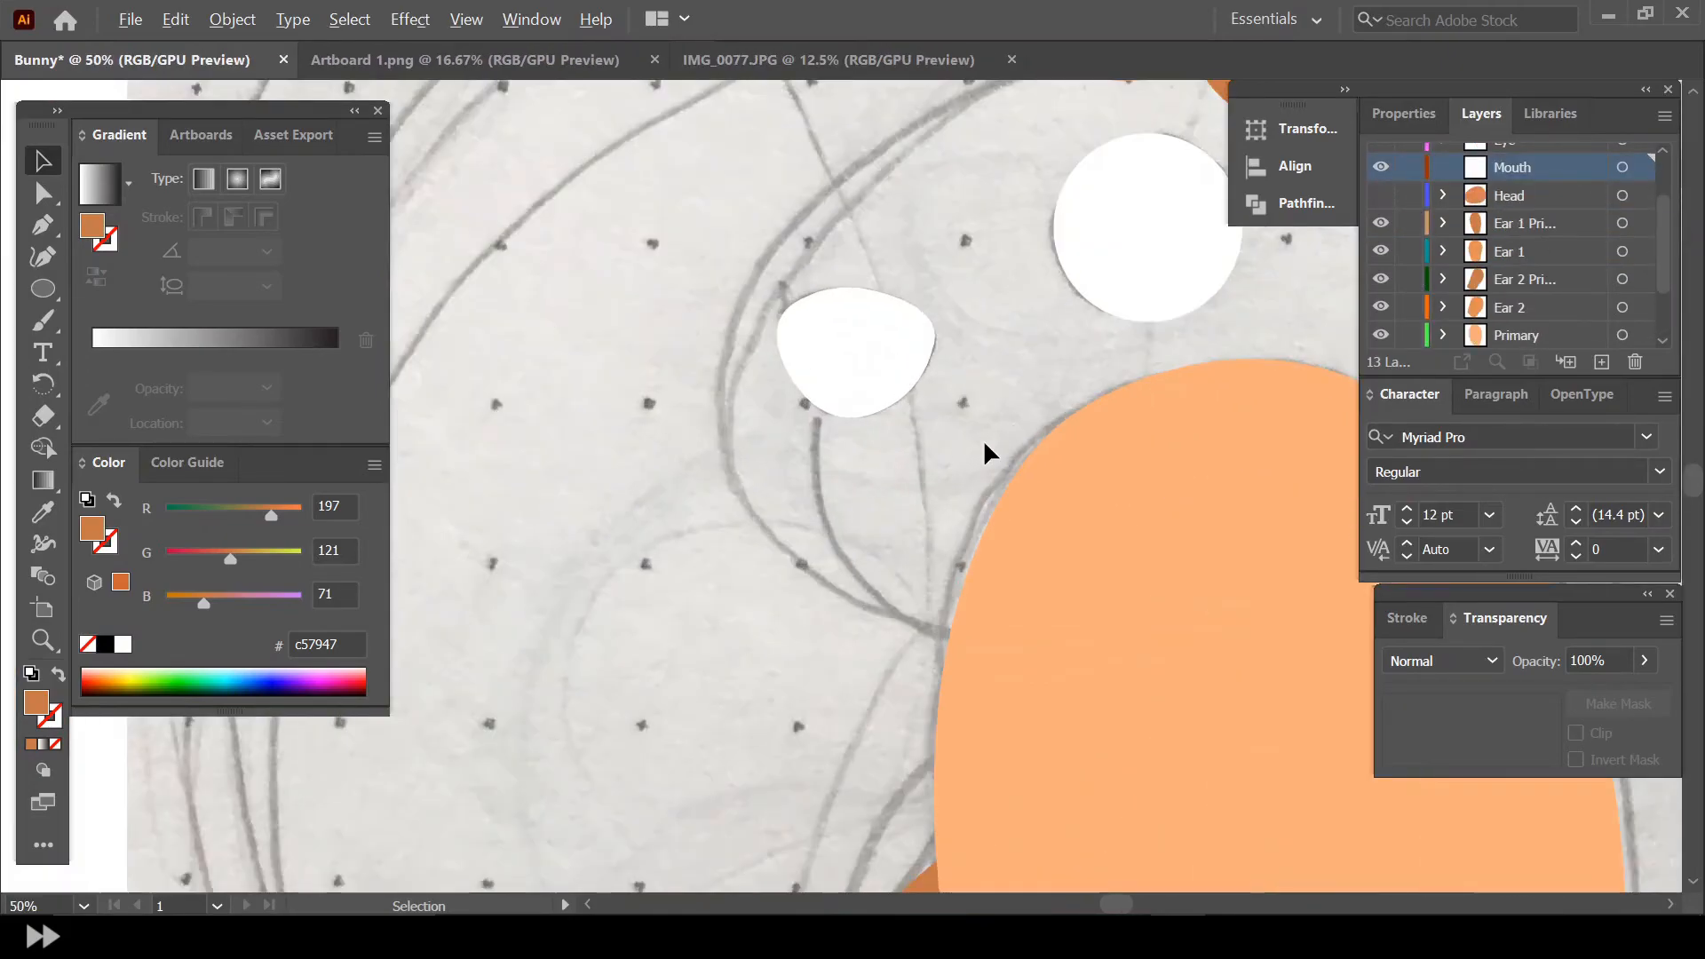
{"action": "scroll", "coordinate": [1454, 229], "scroll_direction": "up", "scroll_amount": 2}
{"action": "key", "text": "shift+grave"}
{"action": "left_click", "coordinate": [817, 421]}
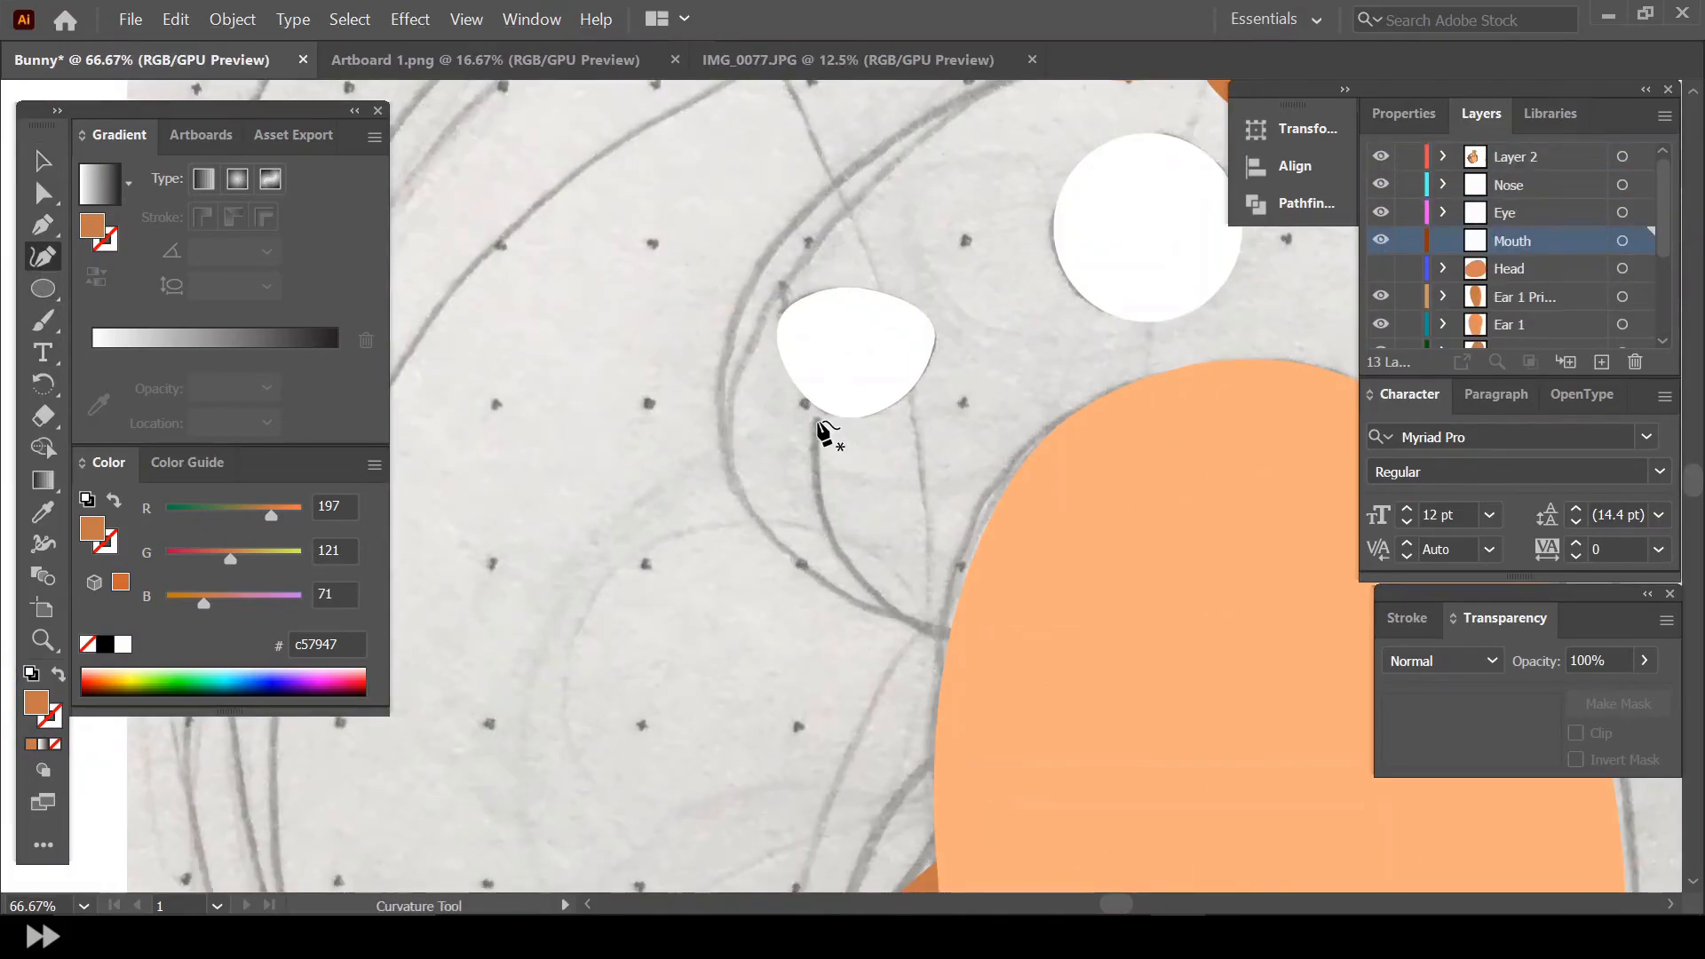
{"action": "left_click", "coordinate": [880, 606]}
{"action": "left_click", "coordinate": [943, 632]}
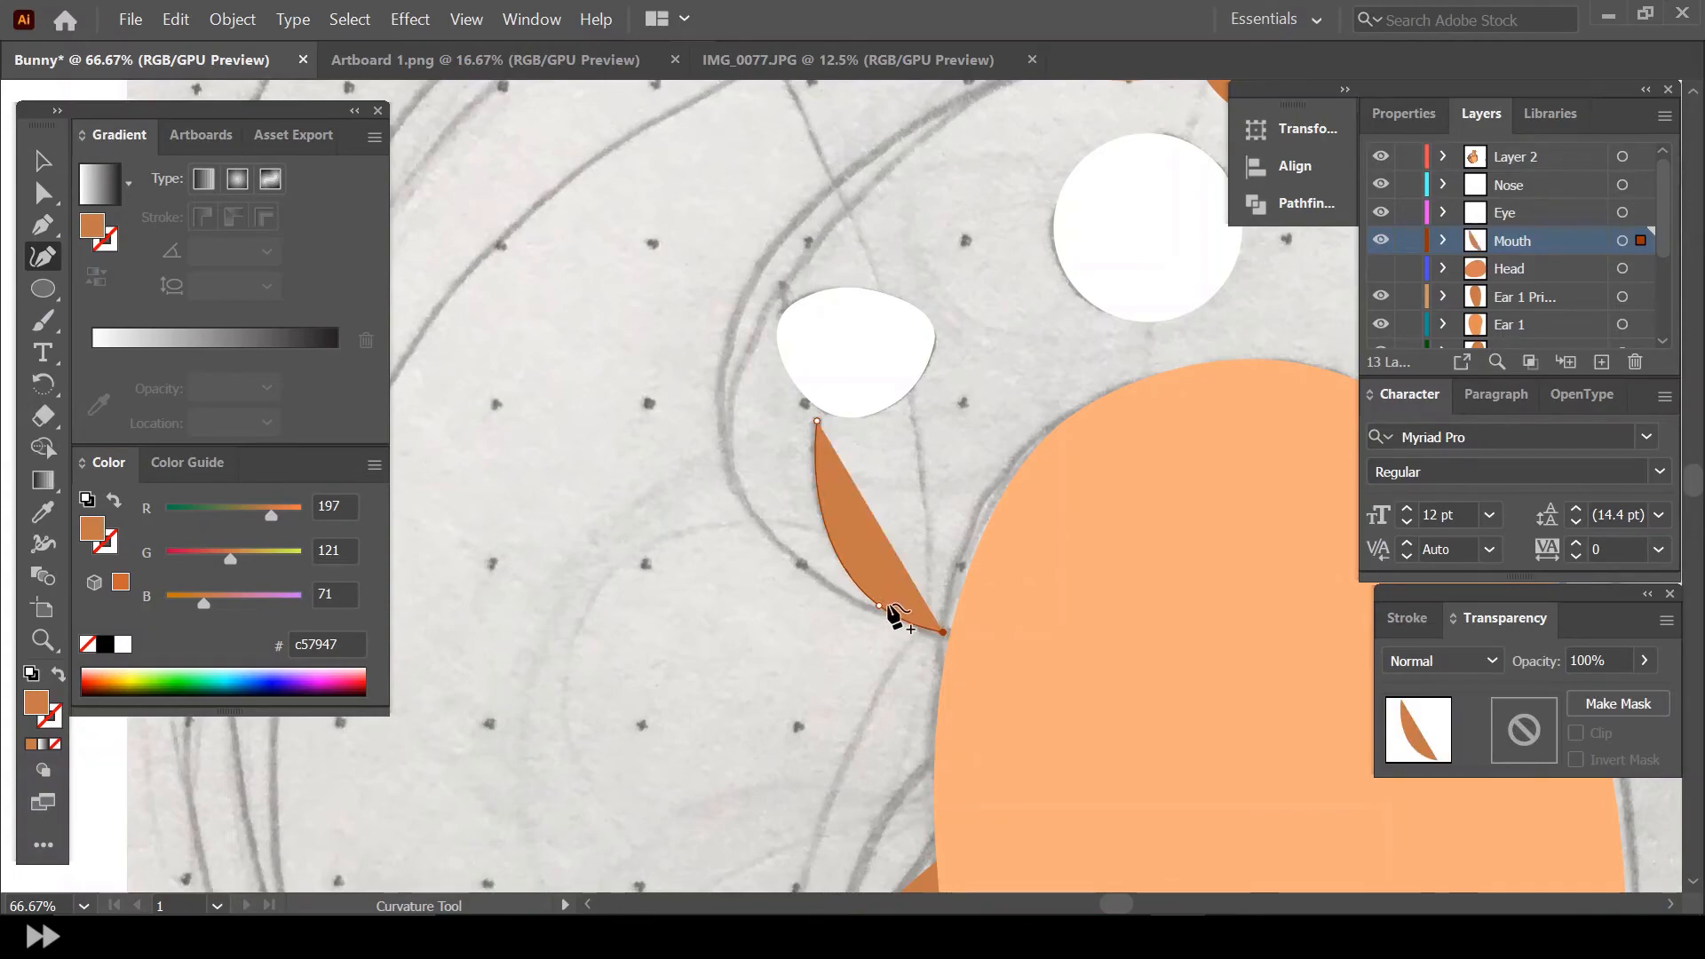
{"action": "left_click", "coordinate": [837, 493]}
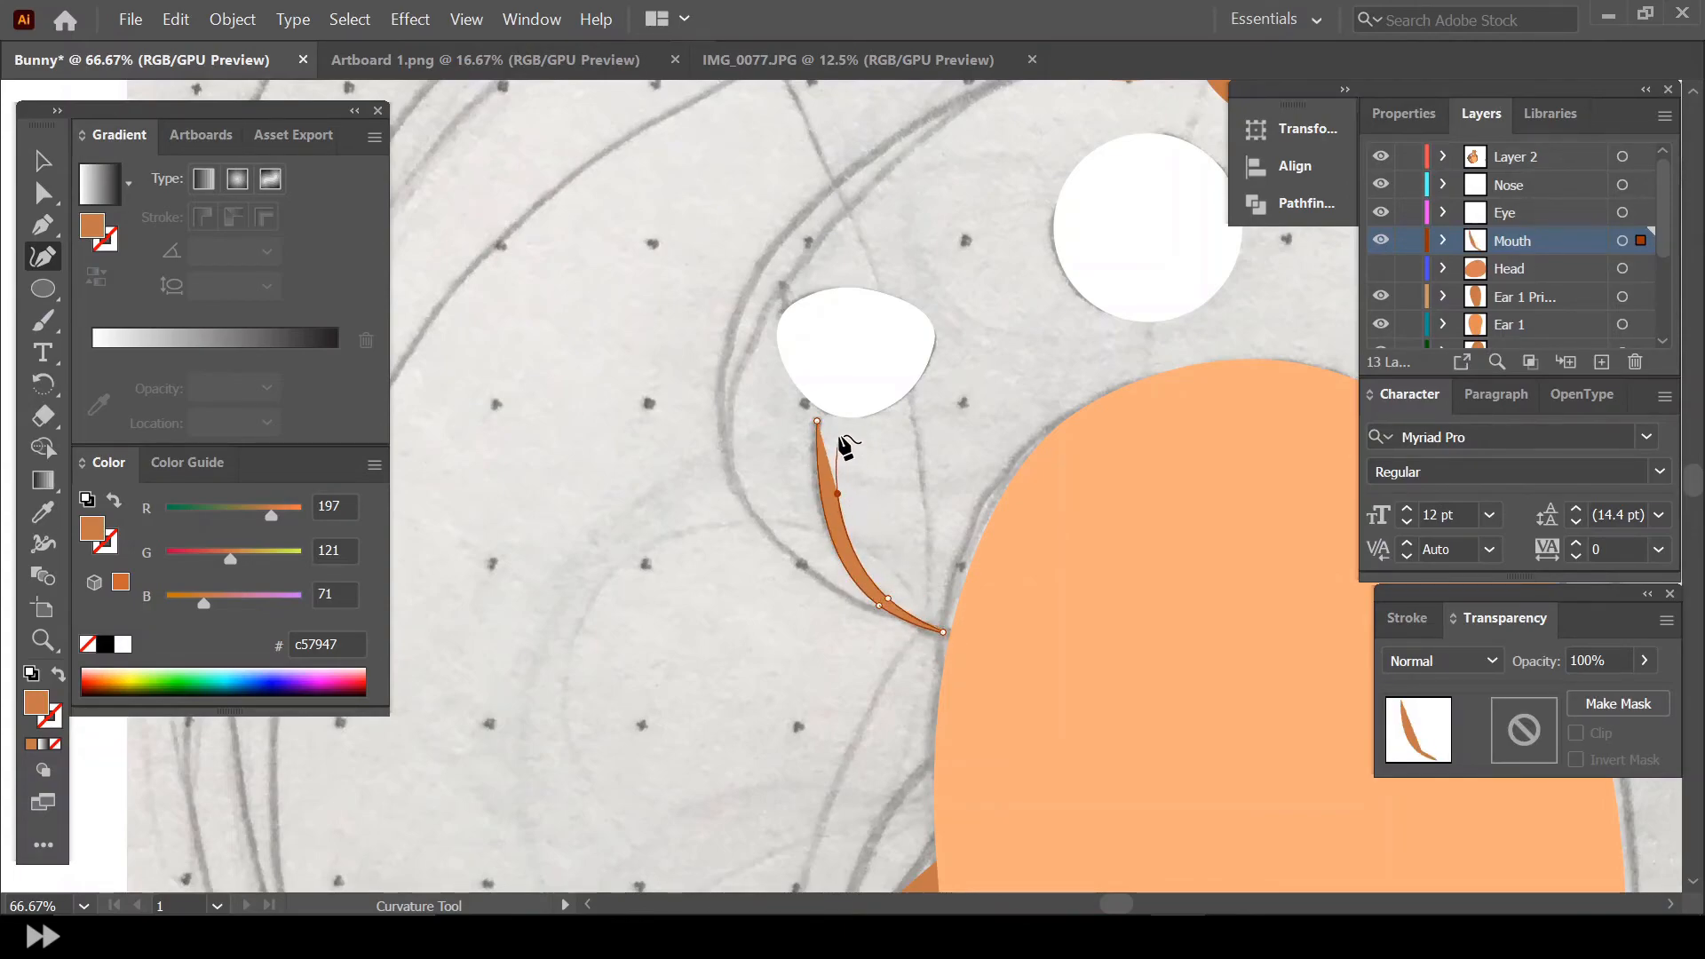
{"action": "left_click", "coordinate": [838, 428]}
{"action": "left_click", "coordinate": [818, 421]}
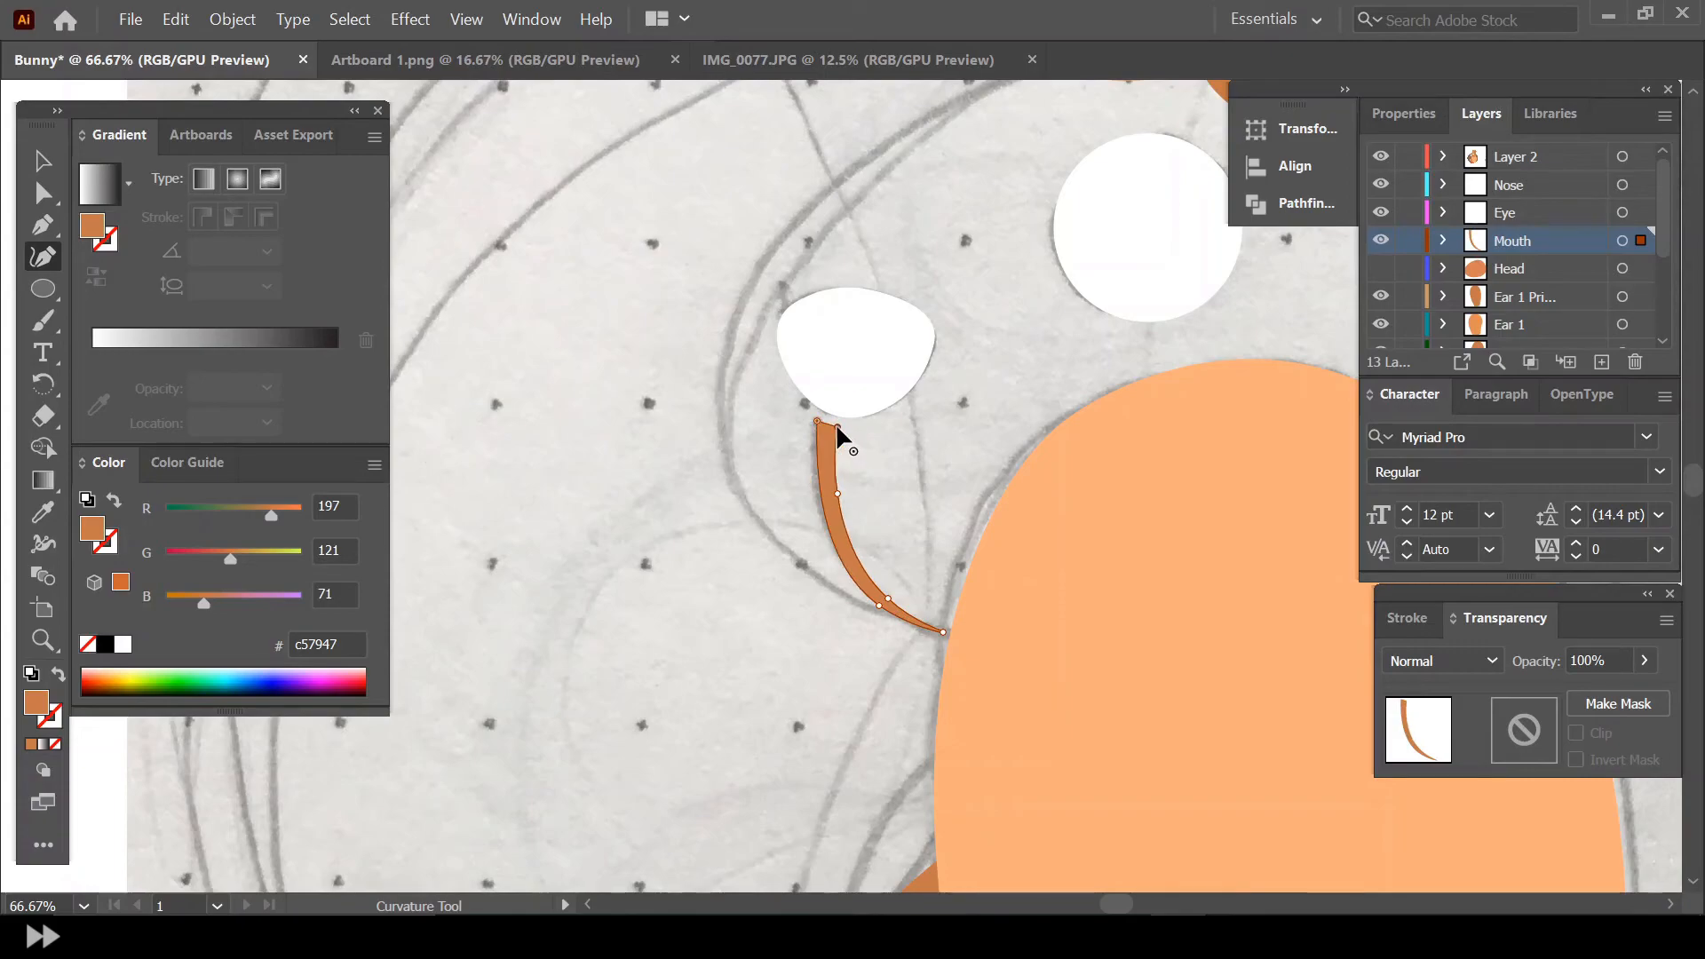
Curve the top end of the mouth shape slightly upward to follow the underside of the nose
{"action": "scroll", "coordinate": [839, 429], "scroll_direction": "up", "scroll_amount": 5}
{"action": "left_click_drag", "start_coordinate": [754, 384], "coordinate": [763, 380]}
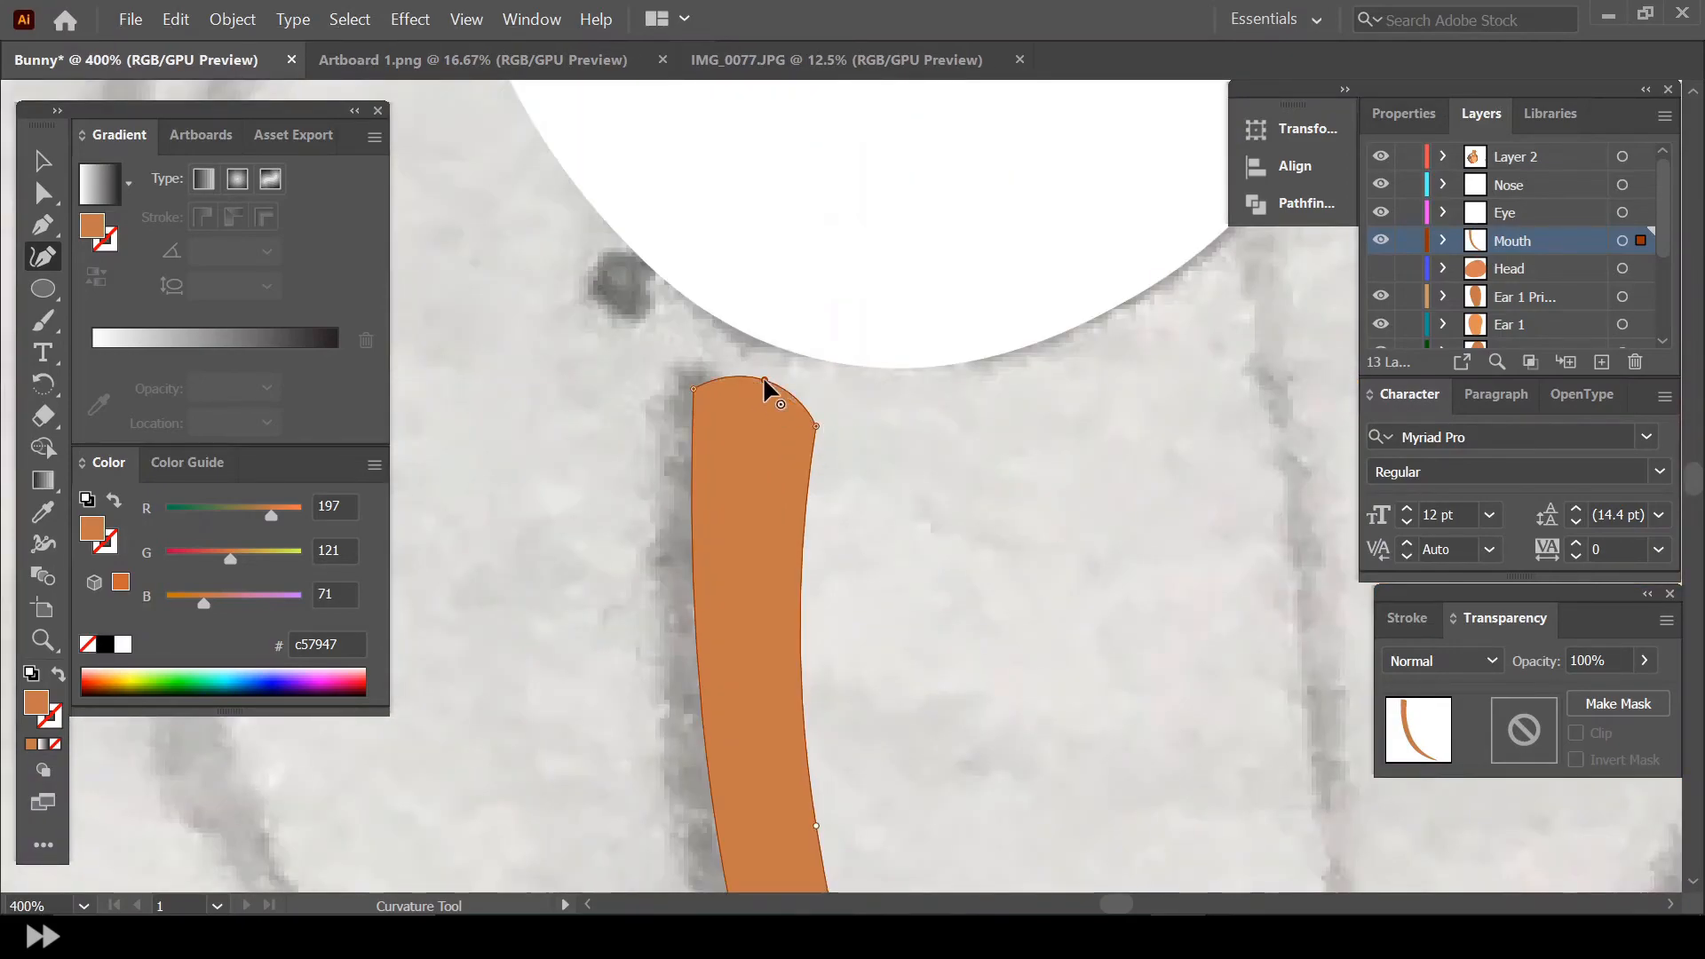
{"action": "scroll", "coordinate": [796, 432], "scroll_direction": "down", "scroll_amount": 5}
Fill the mouth shape with white and deselect it
{"action": "left_click", "coordinate": [42, 160]}
{"action": "left_click", "coordinate": [712, 190]}
{"action": "left_click", "coordinate": [790, 484]}
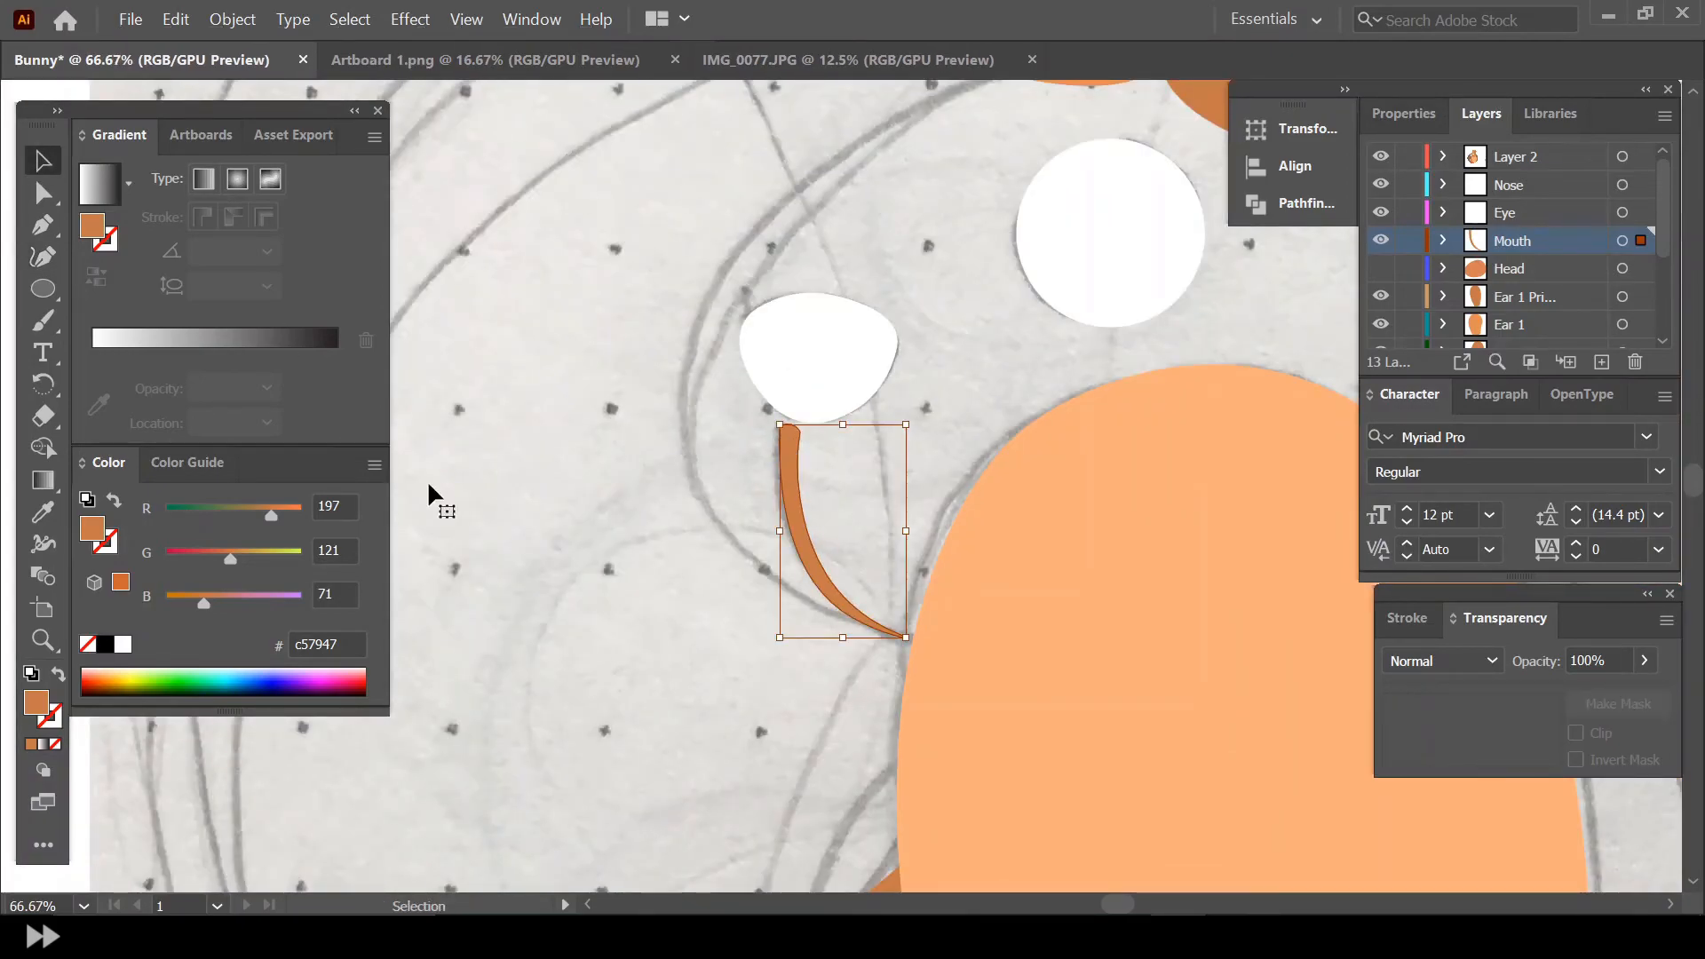
{"action": "left_click", "coordinate": [123, 646]}
{"action": "left_click", "coordinate": [621, 438]}
{"action": "scroll", "coordinate": [921, 335], "scroll_direction": "down", "scroll_amount": 2}
{"action": "scroll", "coordinate": [957, 323], "scroll_direction": "up", "scroll_amount": 1}
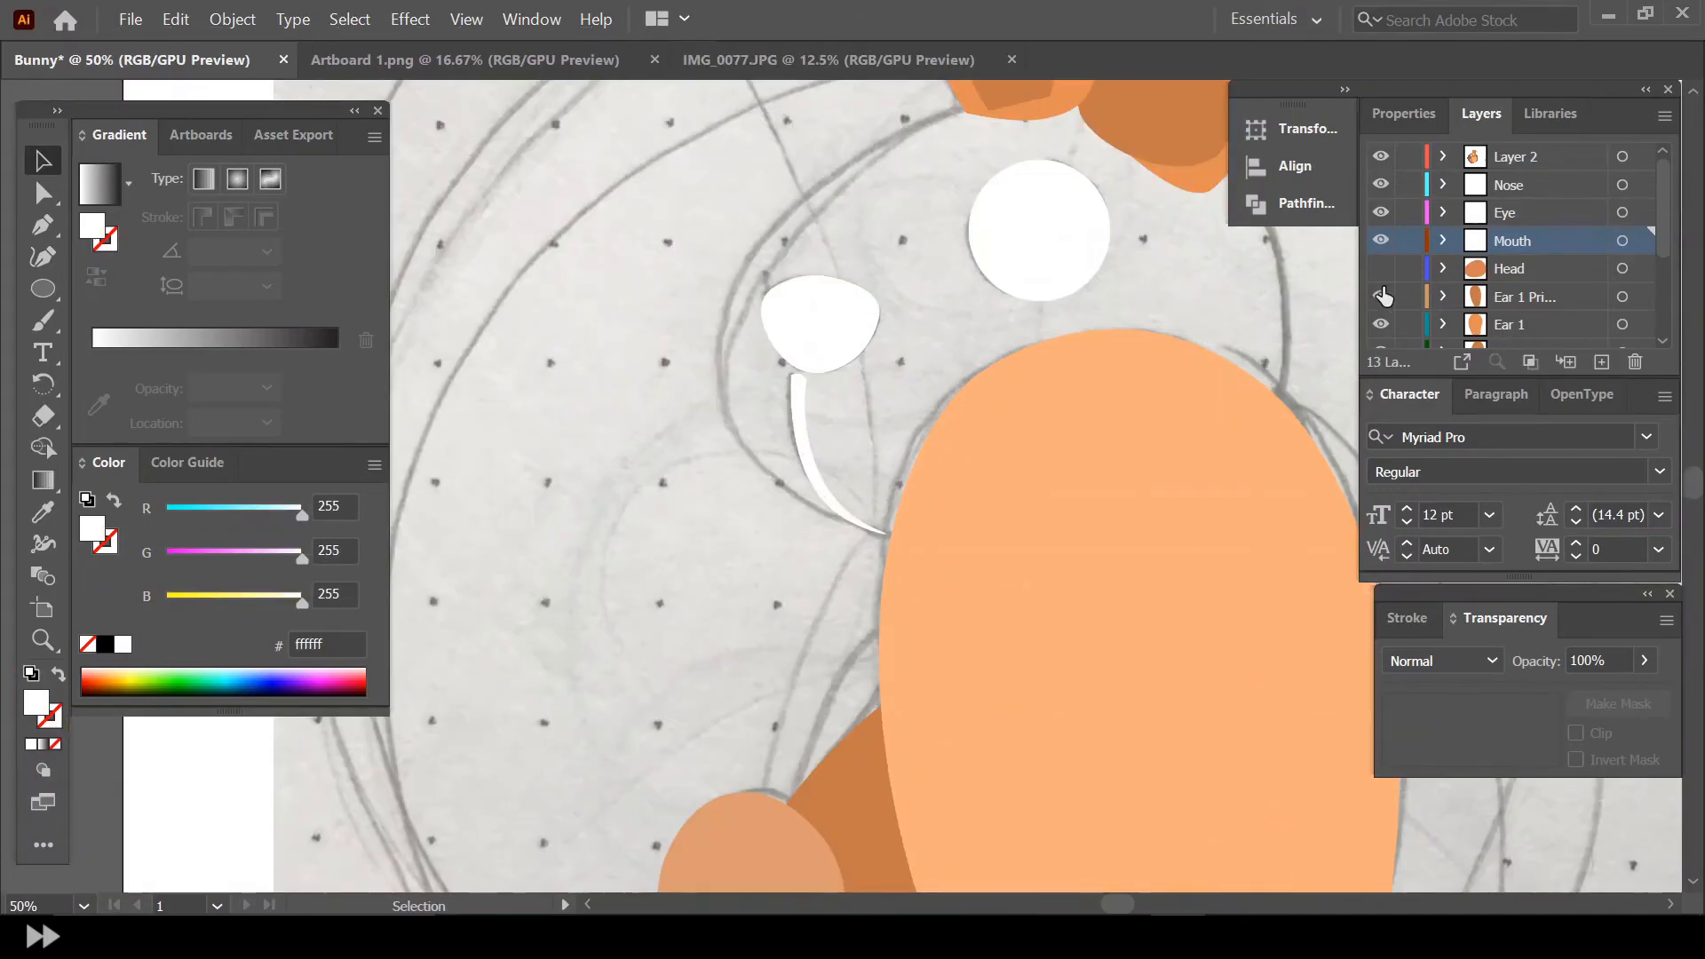
Show the Head layer again and compare the mouth with the reference rabbit
{"action": "left_click", "coordinate": [1383, 269]}
{"action": "scroll", "coordinate": [692, 254], "scroll_direction": "down", "scroll_amount": 3}
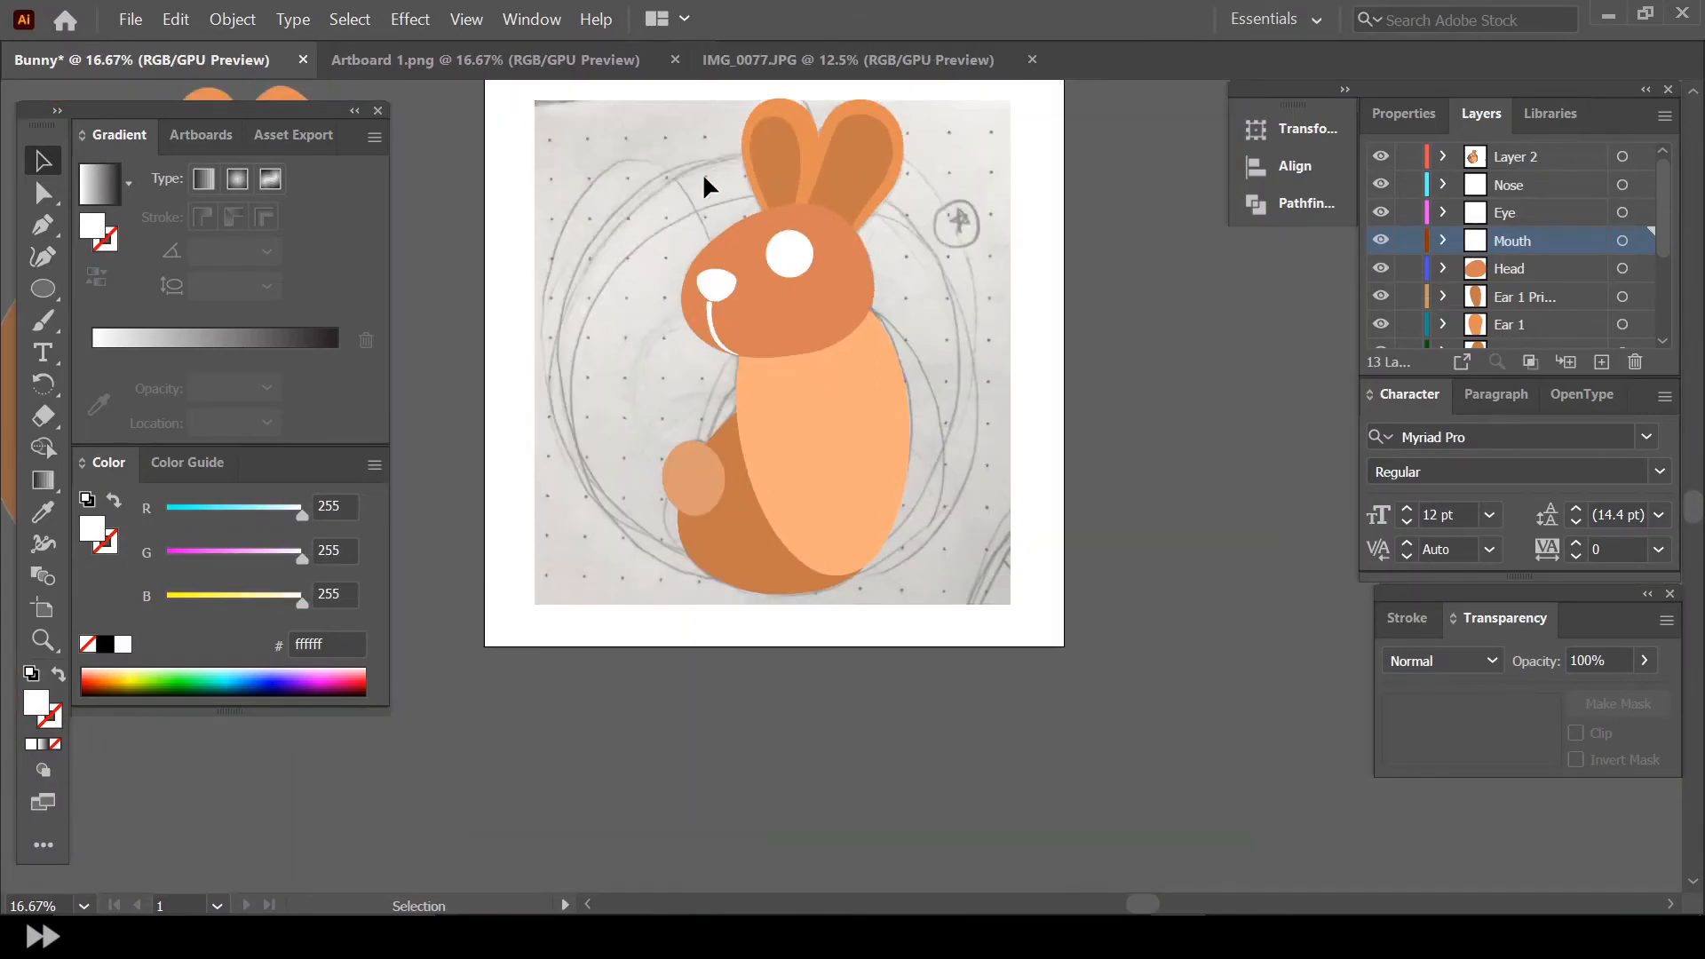
{"action": "scroll", "coordinate": [710, 223], "scroll_direction": "up", "scroll_amount": 1}
{"action": "scroll", "coordinate": [734, 545], "scroll_direction": "down", "scroll_amount": 2}
{"action": "scroll", "coordinate": [609, 495], "scroll_direction": "up", "scroll_amount": 3}
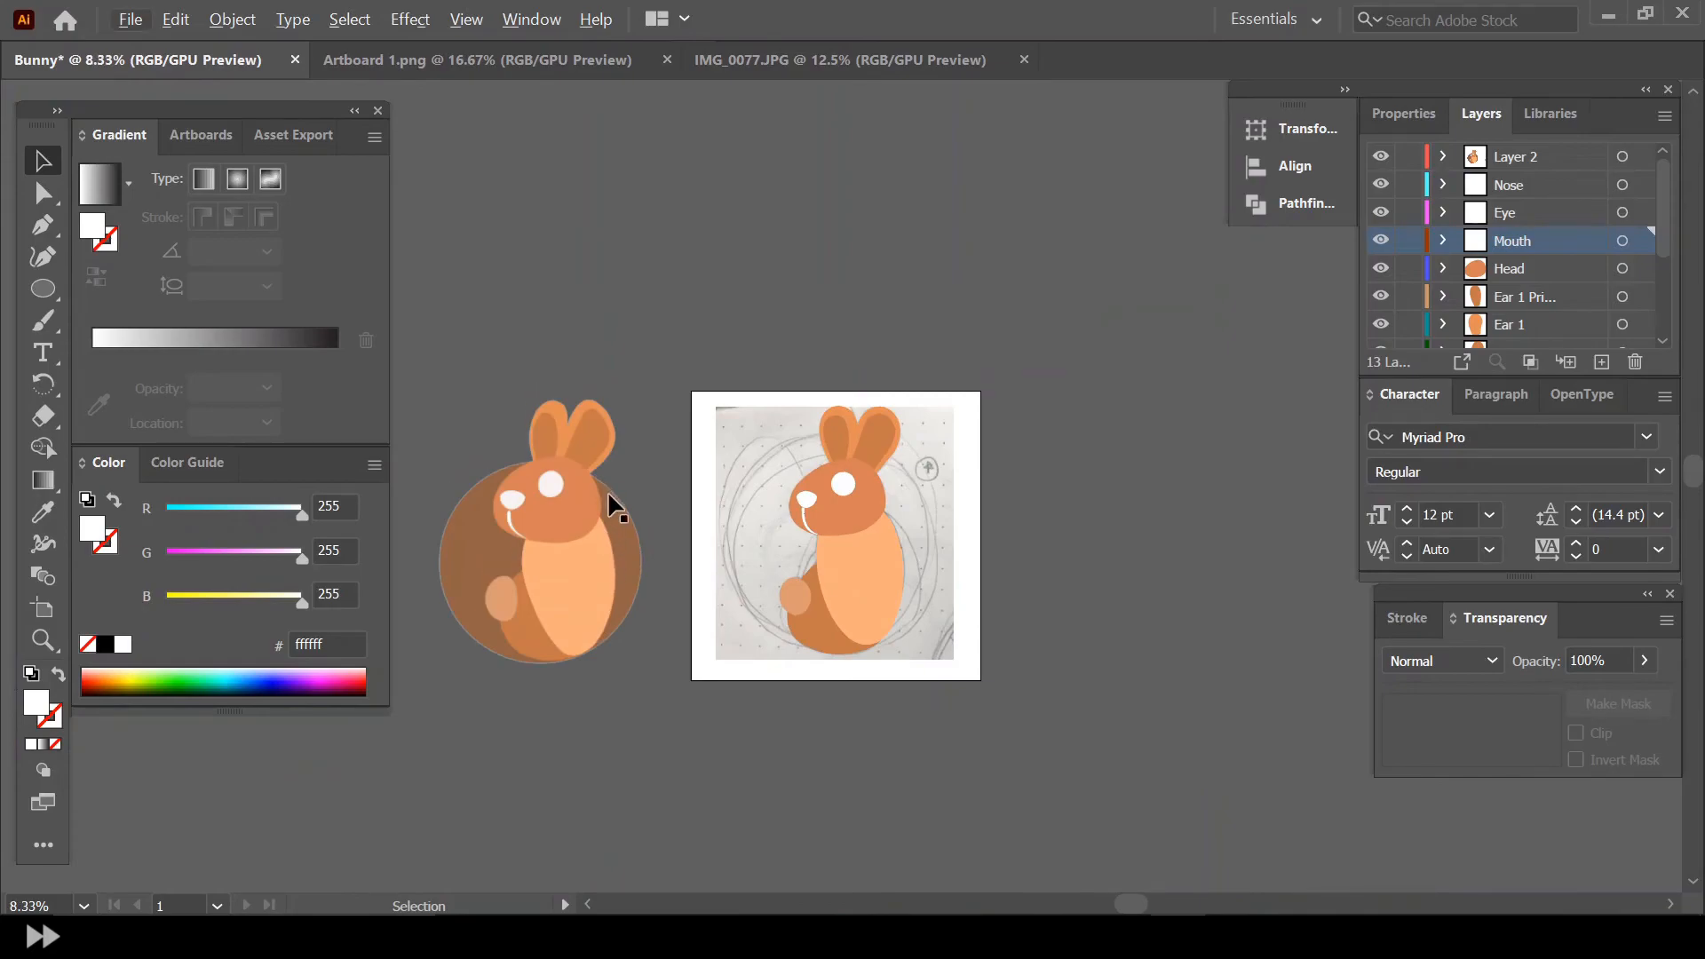
{"action": "scroll", "coordinate": [785, 588], "scroll_direction": "down", "scroll_amount": 2}
{"action": "scroll", "coordinate": [892, 715], "scroll_direction": "up", "scroll_amount": 1}
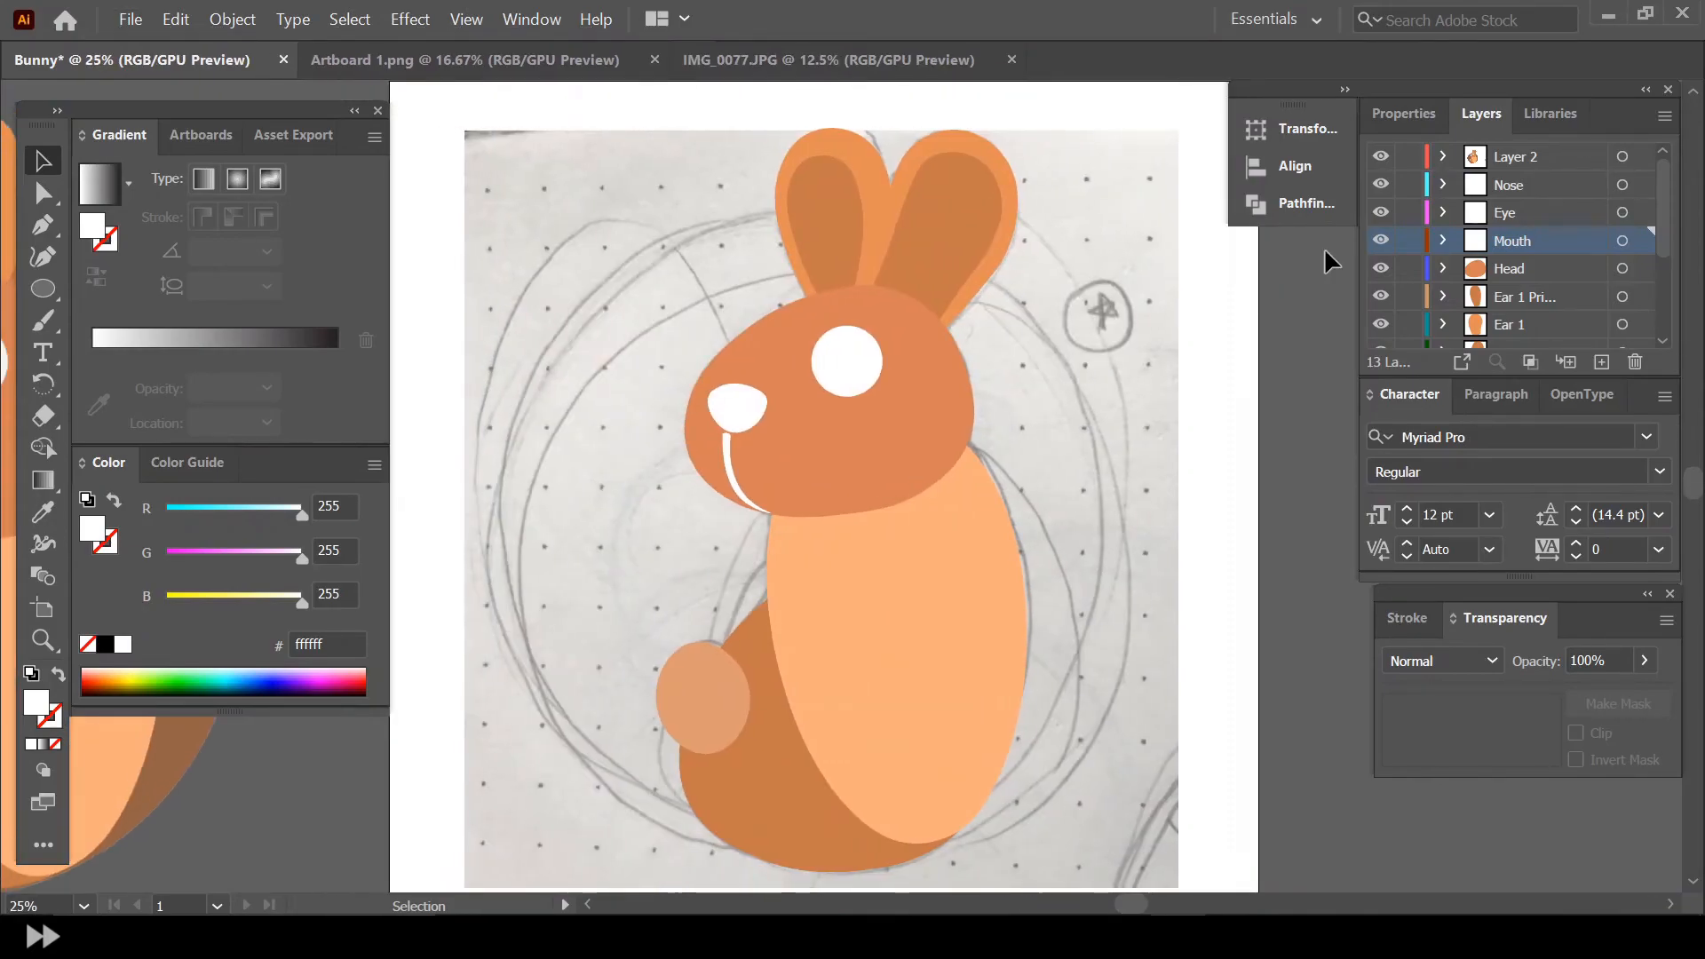
Add a new layer, place it between Secondary and Layer 1, and rename it bg
{"action": "scroll", "coordinate": [1577, 326], "scroll_direction": "down", "scroll_amount": 3}
{"action": "left_click", "coordinate": [1553, 311]}
{"action": "left_click", "coordinate": [1600, 361]}
{"action": "scroll", "coordinate": [1530, 311], "scroll_direction": "down", "scroll_amount": 1}
{"action": "left_click_drag", "start_coordinate": [1530, 281], "coordinate": [1527, 322]}
{"action": "double_click", "coordinate": [1524, 305]}
{"action": "type", "text": "bg"}
{"action": "key", "text": "Return"}
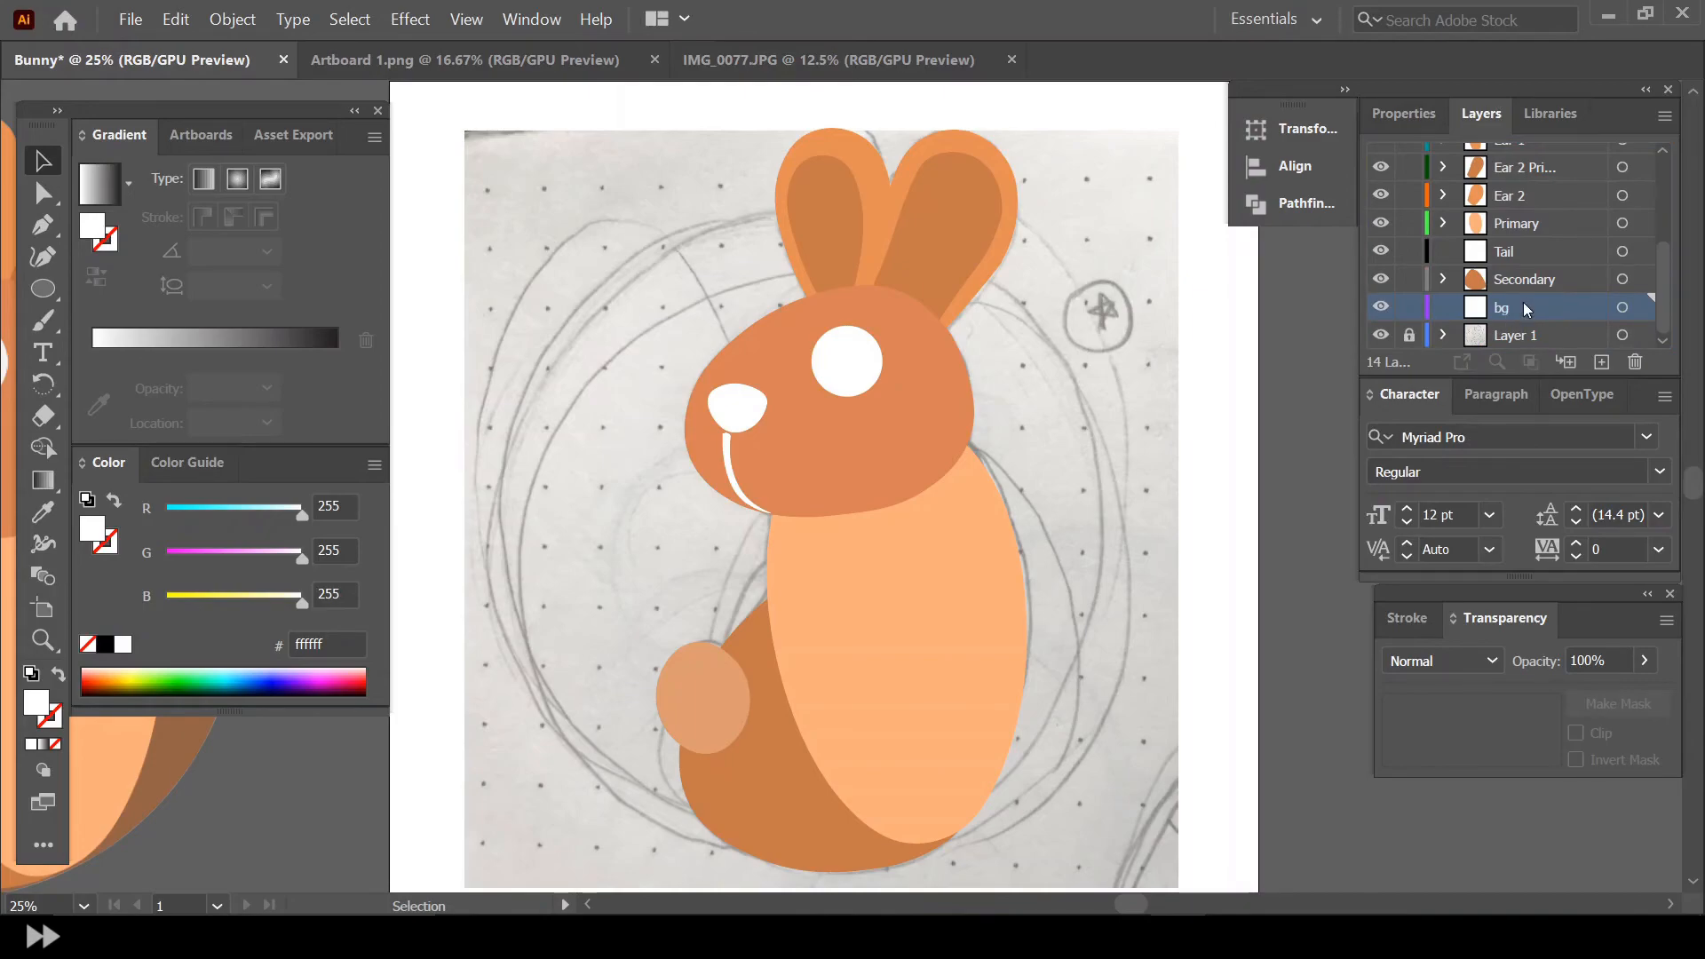
Draw a large circle behind the rabbit on the bg layer, following the sketched circle
{"action": "left_click", "coordinate": [32, 282]}
{"action": "left_click_drag", "start_coordinate": [533, 283], "coordinate": [1025, 728]}
{"action": "key", "text": "v"}
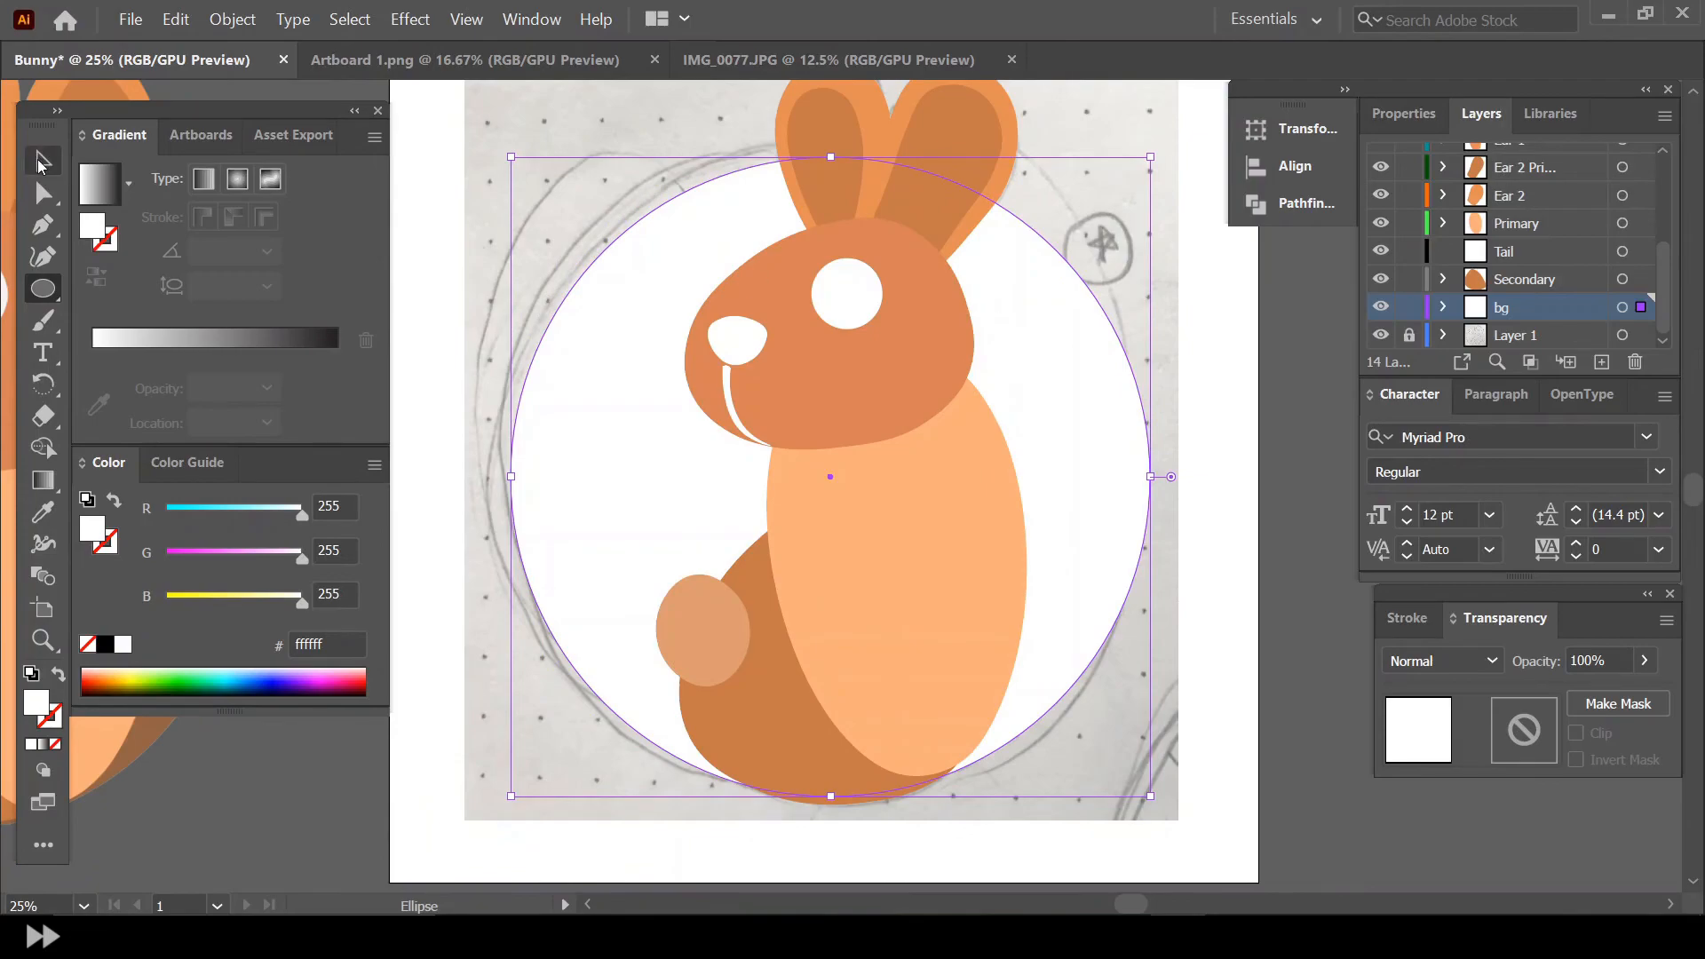
{"action": "key", "text": "ctrl+minus"}
{"action": "key", "text": "ctrl+minus"}
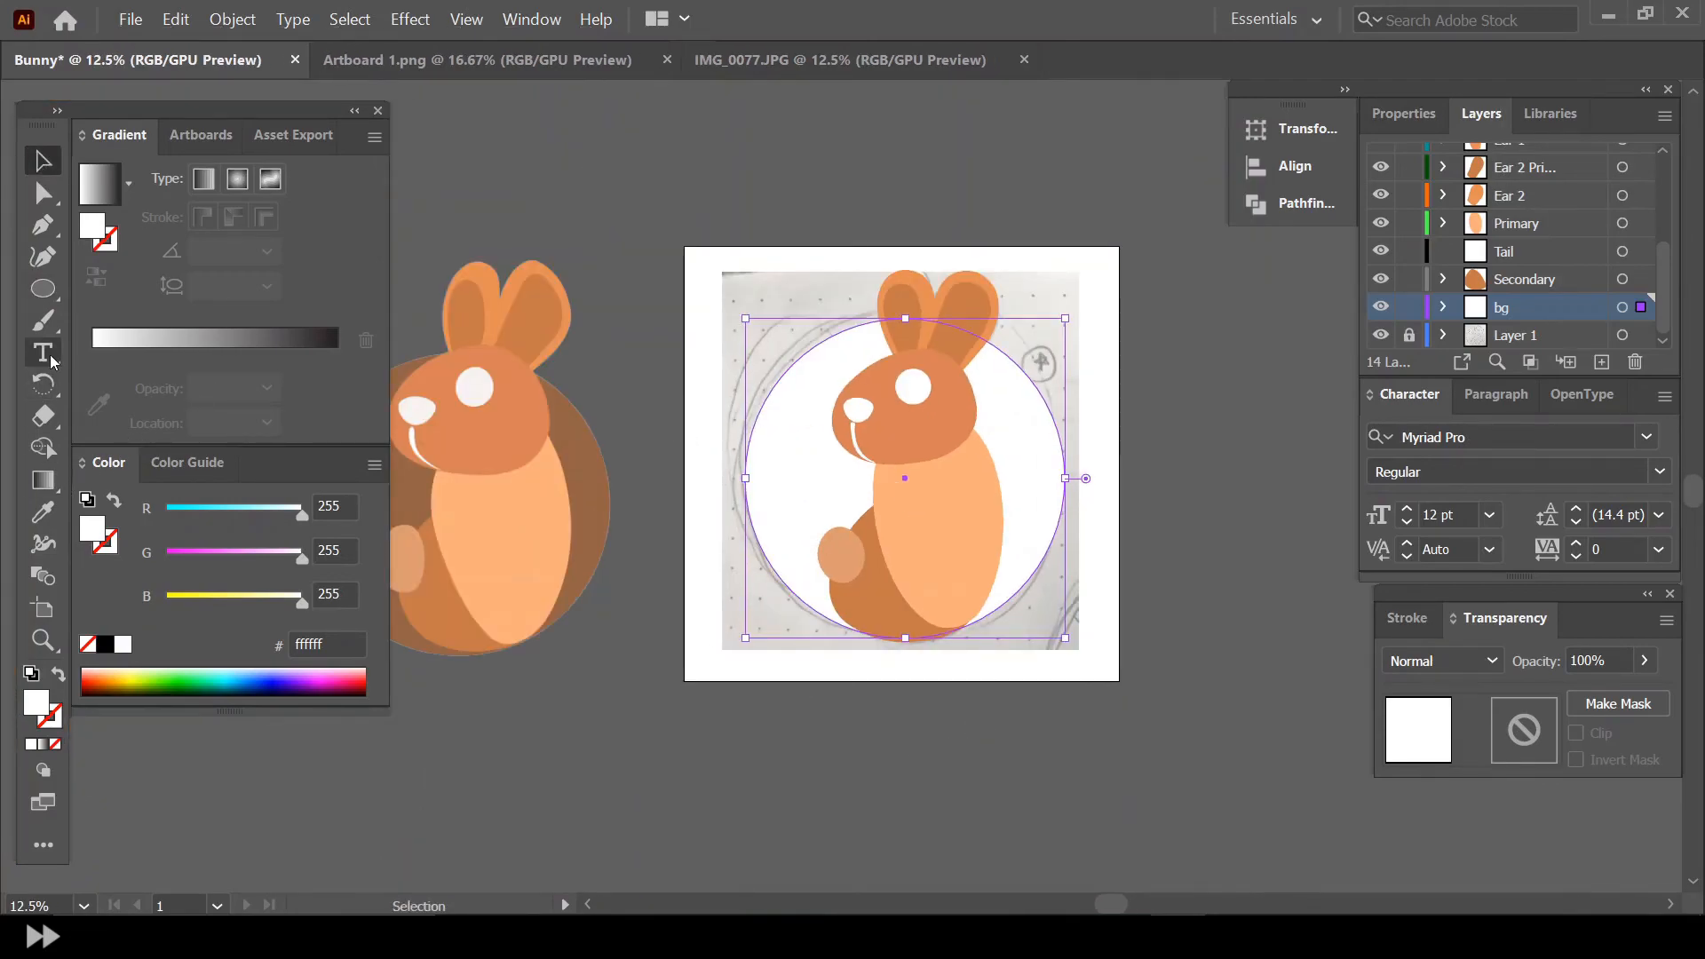
Fill the background circle with the brown 936447 sampled from the reference rabbit's circle and deselect it
{"action": "key", "text": "i"}
{"action": "left_click", "coordinate": [576, 415]}
{"action": "key", "text": "v"}
{"action": "left_click", "coordinate": [1295, 165]}
{"action": "left_click", "coordinate": [867, 190]}
{"action": "scroll", "coordinate": [977, 435], "scroll_direction": "up", "scroll_amount": 2}
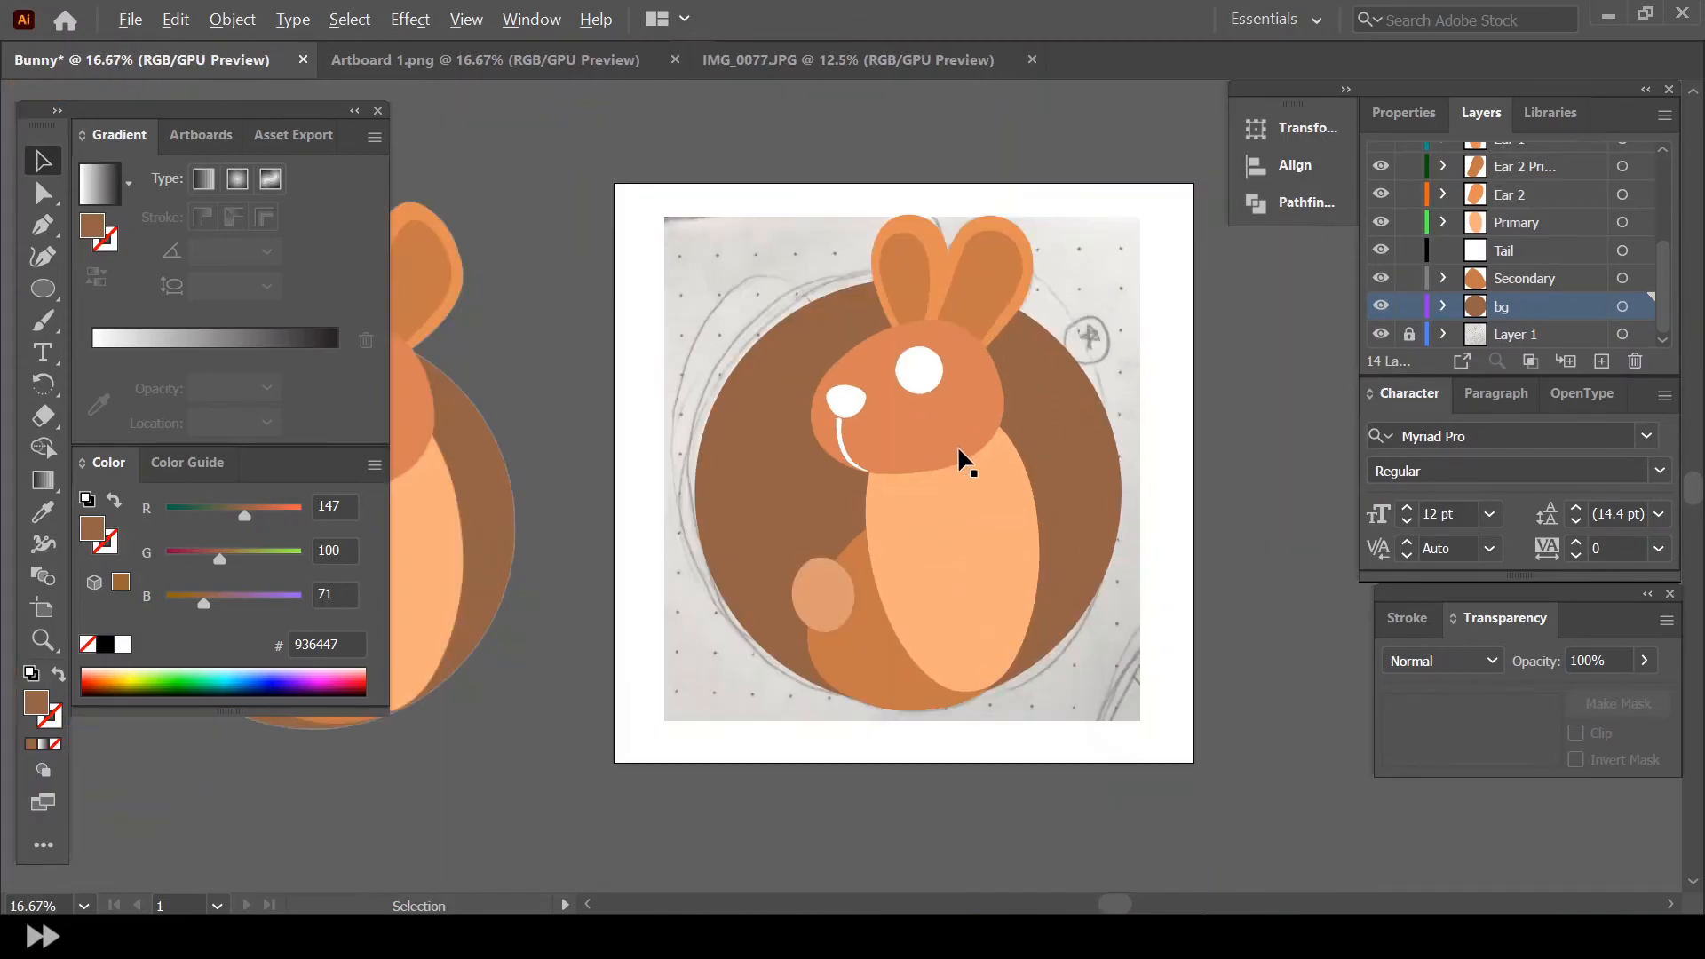
Leave the background circle deselected and hide the sketch layer, Layer 1
{"action": "scroll", "coordinate": [1022, 524], "scroll_direction": "down", "scroll_amount": 1}
{"action": "scroll", "coordinate": [1021, 537], "scroll_direction": "up", "scroll_amount": 1}
{"action": "left_click", "coordinate": [1067, 451]}
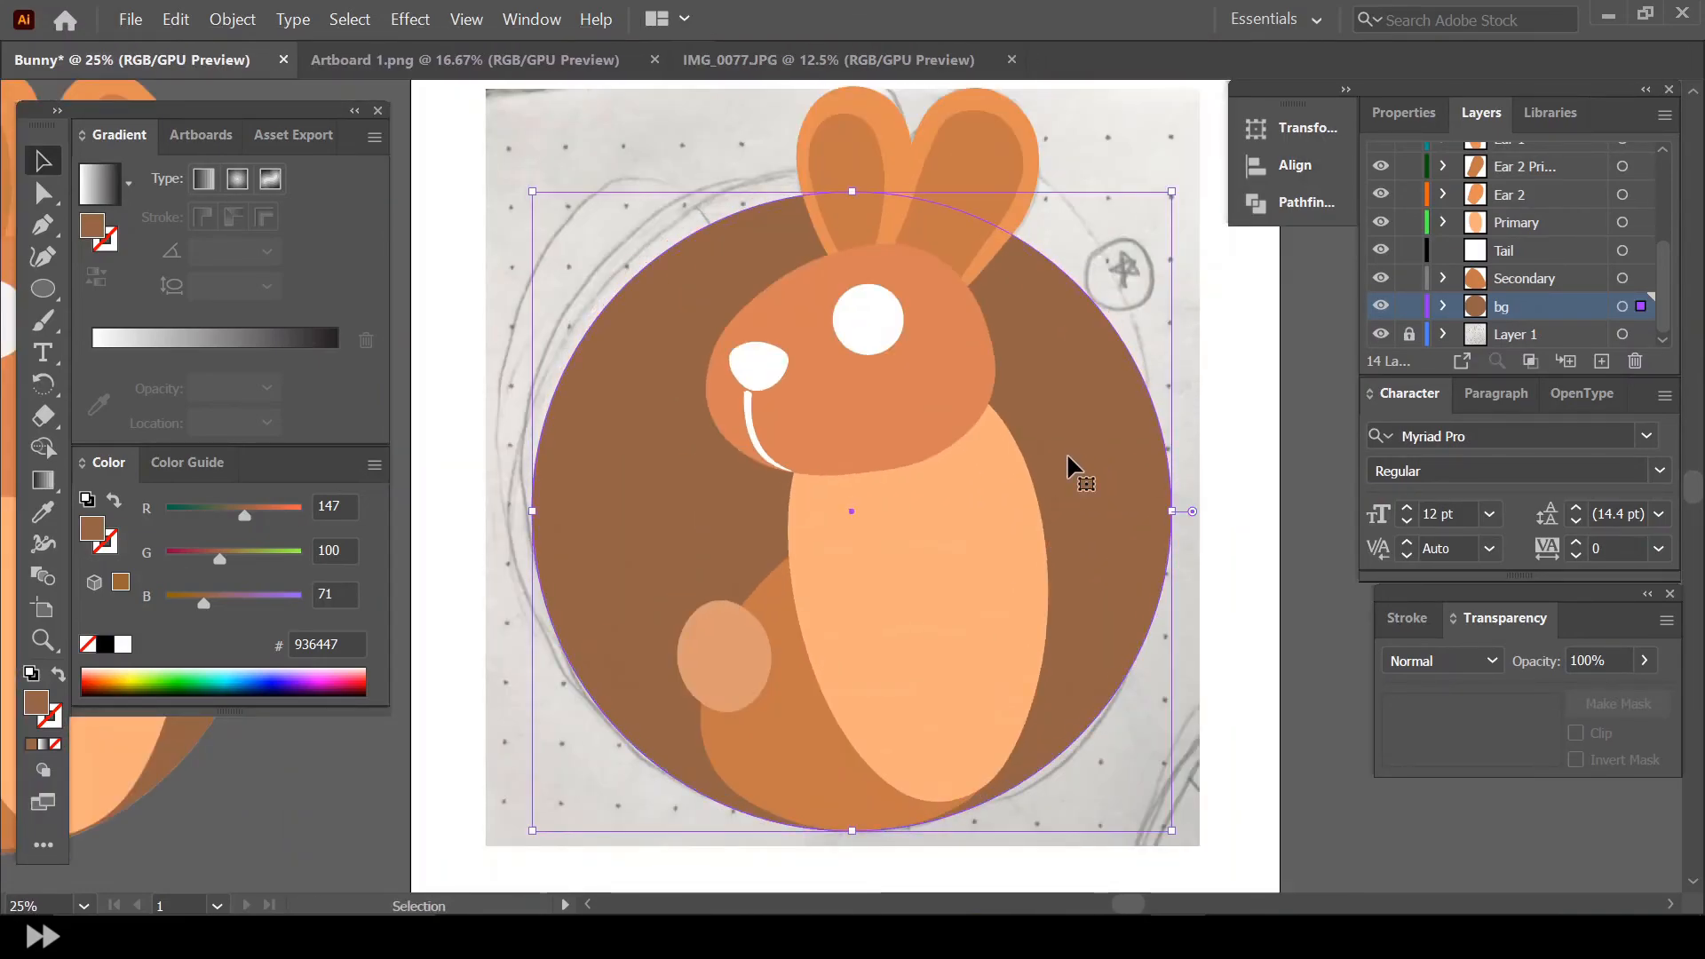
{"action": "key", "text": "ctrl+shift+a"}
{"action": "scroll", "coordinate": [813, 581], "scroll_direction": "down", "scroll_amount": 1}
{"action": "scroll", "coordinate": [780, 462], "scroll_direction": "up", "scroll_amount": 1}
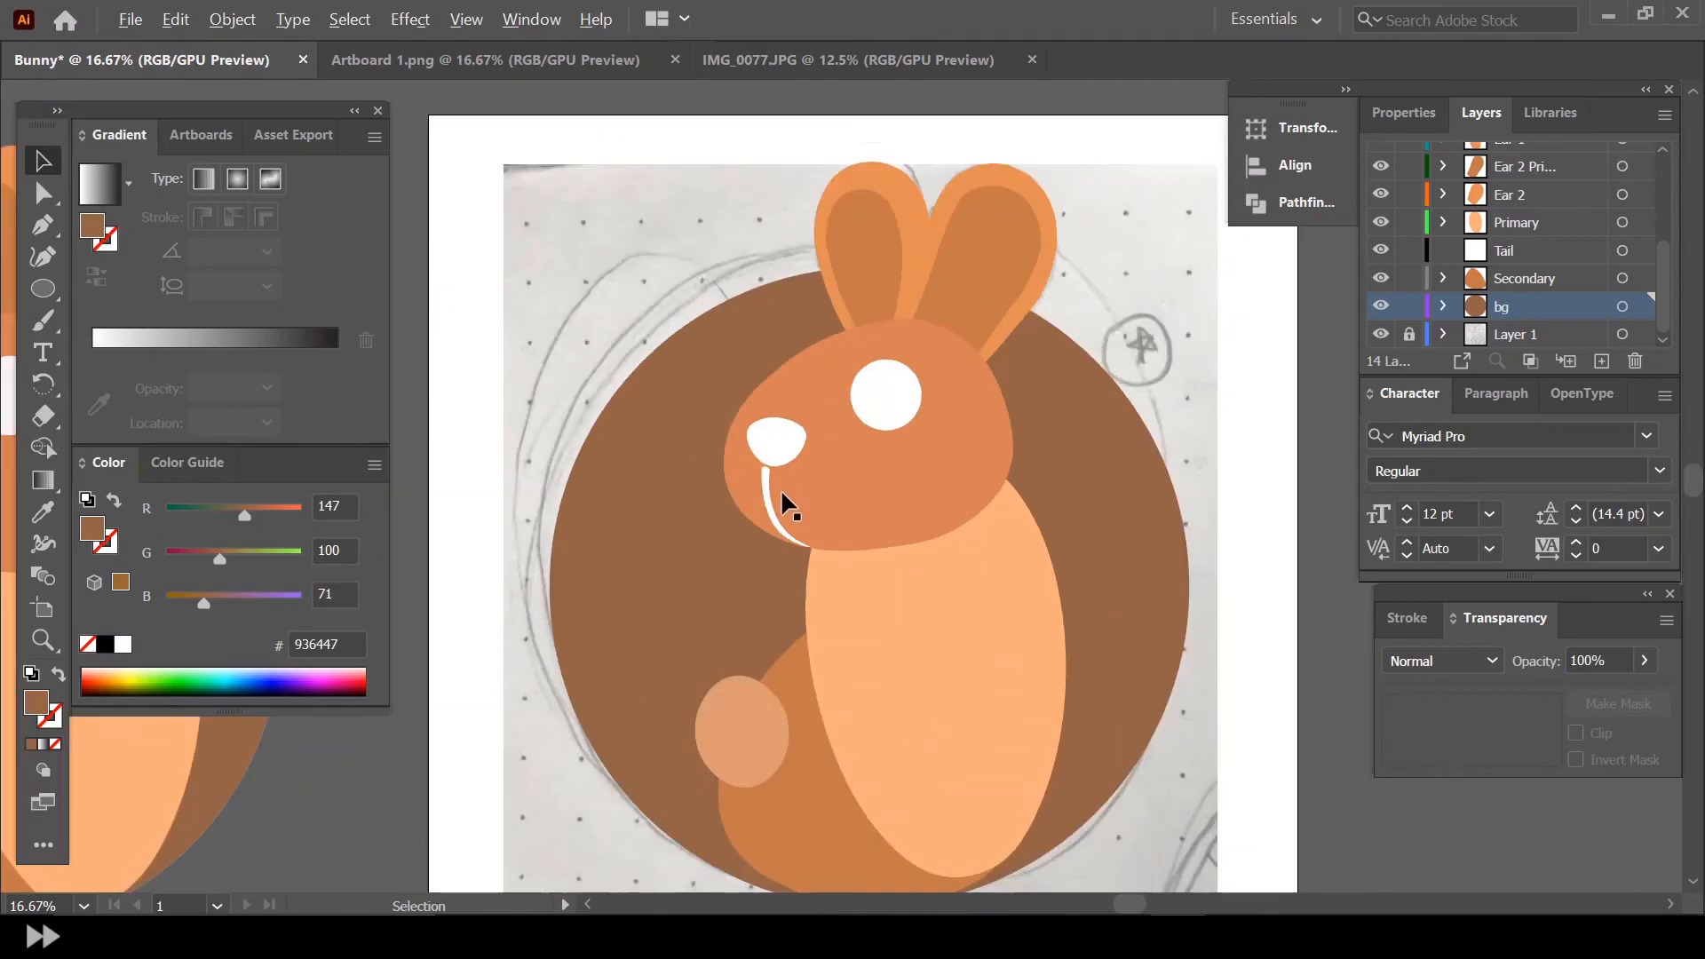
{"action": "left_click", "coordinate": [1381, 335]}
{"action": "scroll", "coordinate": [925, 435], "scroll_direction": "down", "scroll_amount": 2}
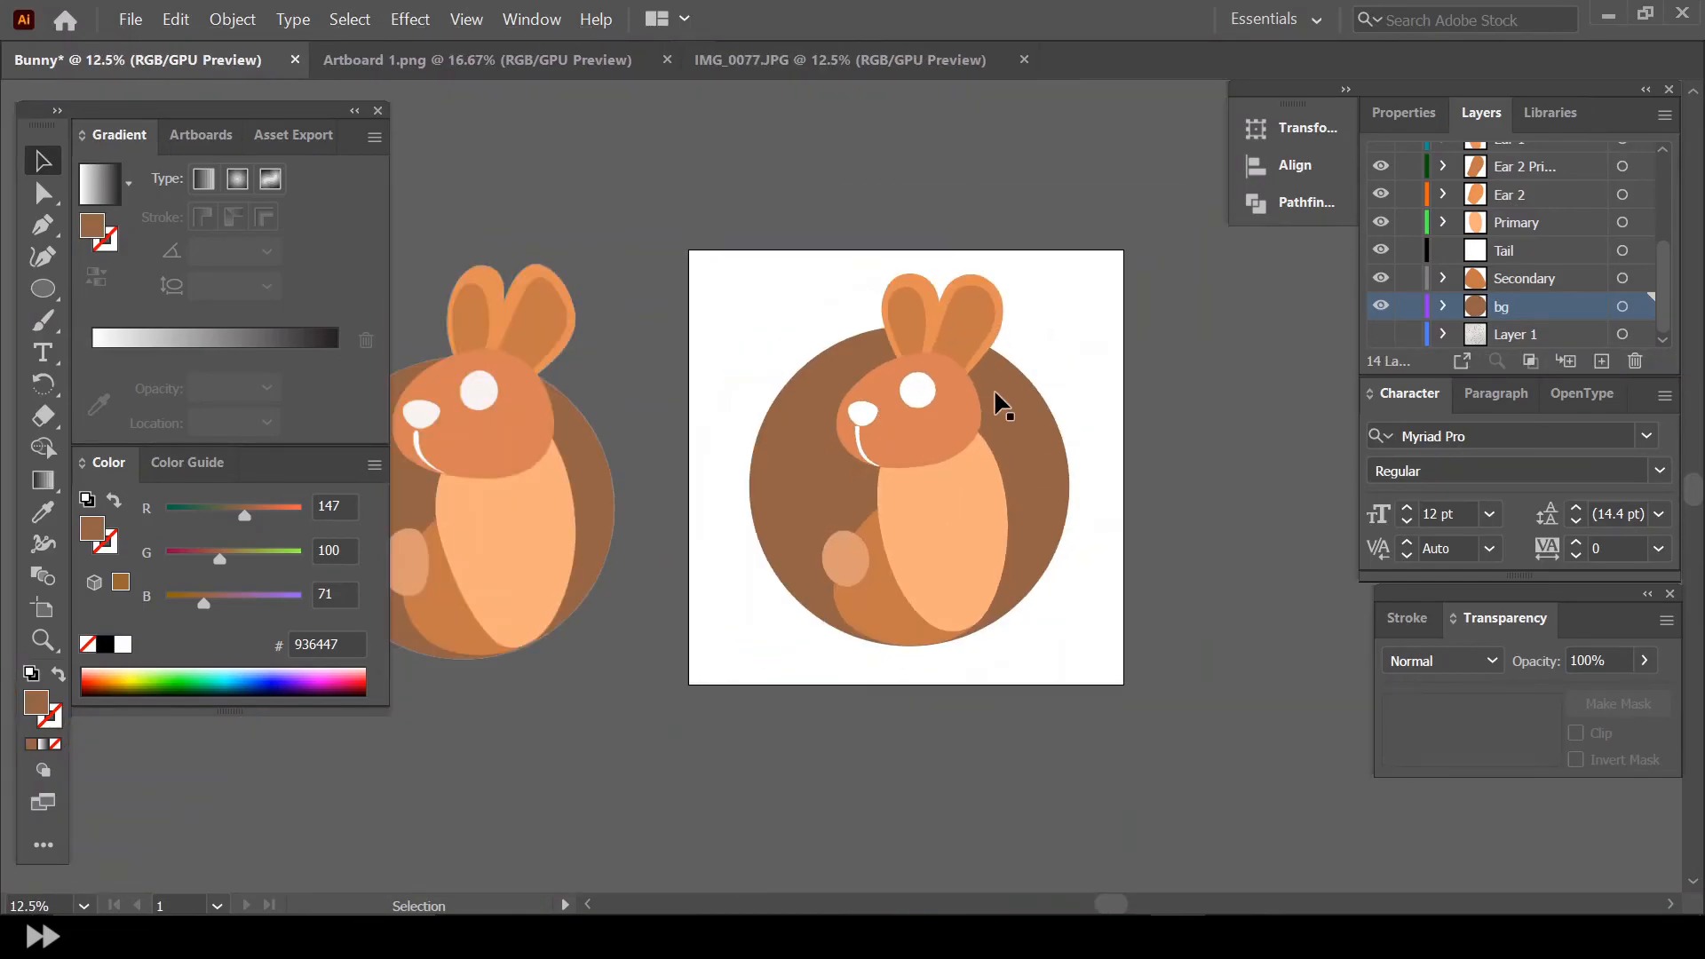
Refine the right inner-ear shape by adjusting its left edge, deleting the extra upper-left anchor, and smoothing its top curve
{"action": "scroll", "coordinate": [944, 388], "scroll_direction": "up", "scroll_amount": 1}
{"action": "scroll", "coordinate": [933, 355], "scroll_direction": "up", "scroll_amount": 3}
{"action": "scroll", "coordinate": [989, 297], "scroll_direction": "up", "scroll_amount": 1}
{"action": "left_click", "coordinate": [874, 380]}
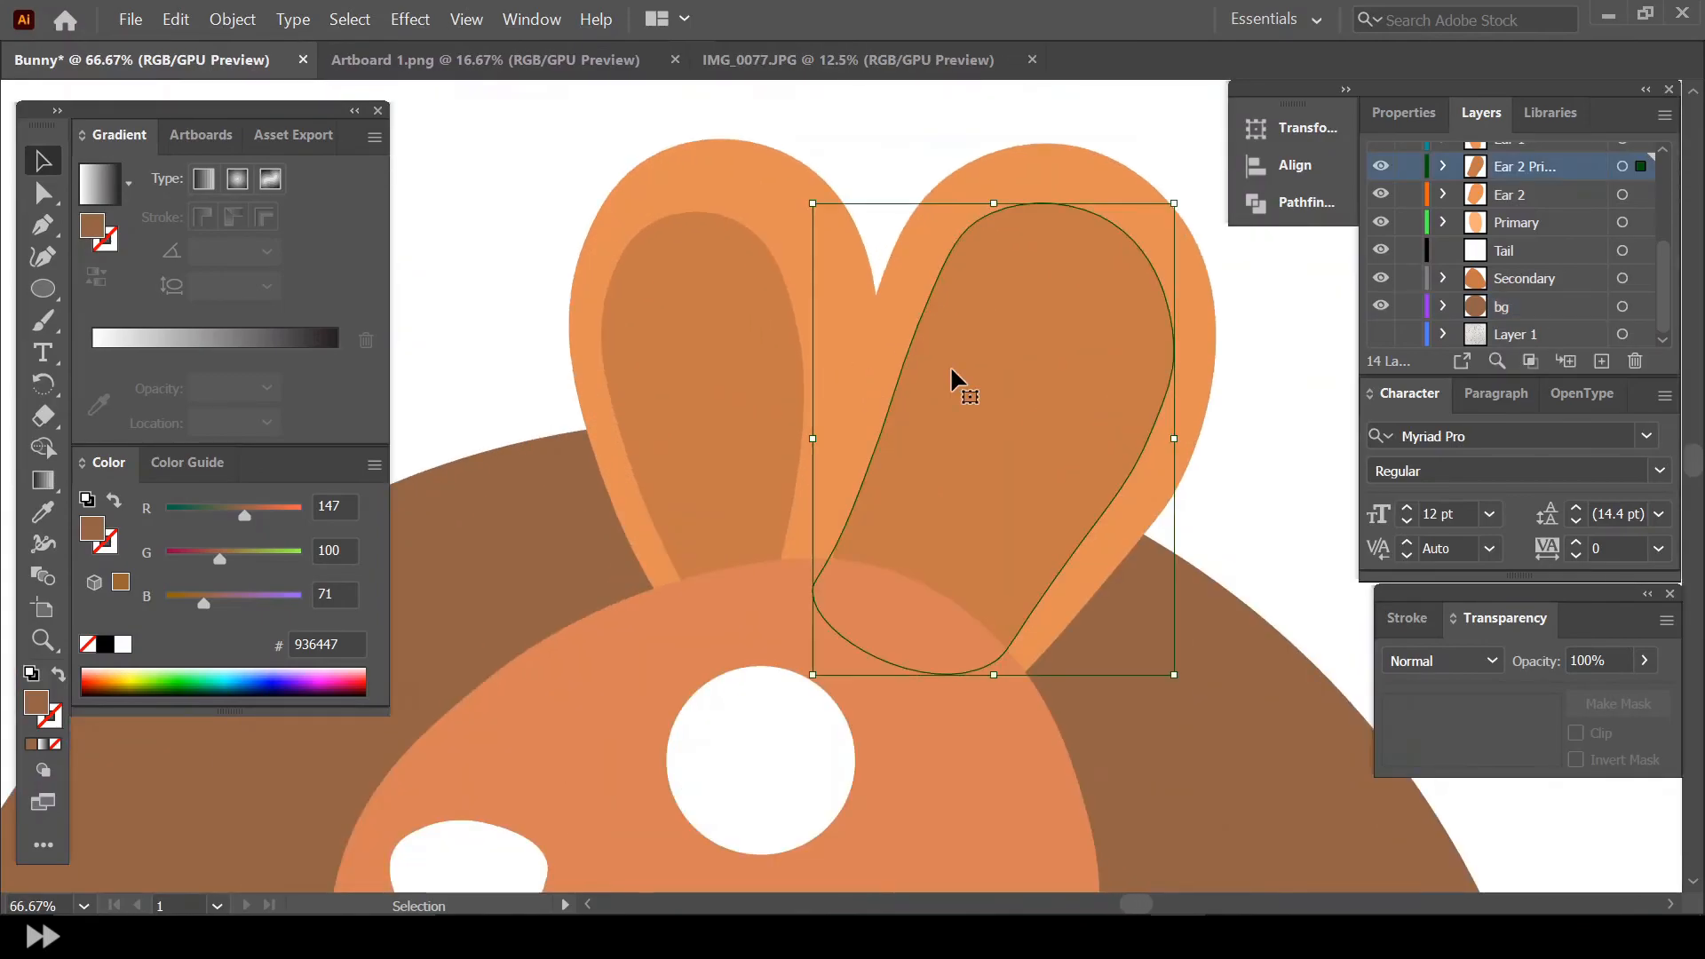
{"action": "key", "text": "shift+grave"}
{"action": "left_click_drag", "start_coordinate": [850, 474], "coordinate": [865, 468]}
{"action": "left_click", "coordinate": [918, 324]}
{"action": "key", "text": "Delete"}
{"action": "left_click_drag", "start_coordinate": [977, 221], "coordinate": [977, 206]}
{"action": "left_click_drag", "start_coordinate": [1100, 216], "coordinate": [1080, 212]}
Reshape the right outer ear with the Curvature tool, raising its upper-left curve and deleting the extra anchor along its top
{"action": "left_click", "coordinate": [43, 160]}
{"action": "left_click", "coordinate": [1085, 163]}
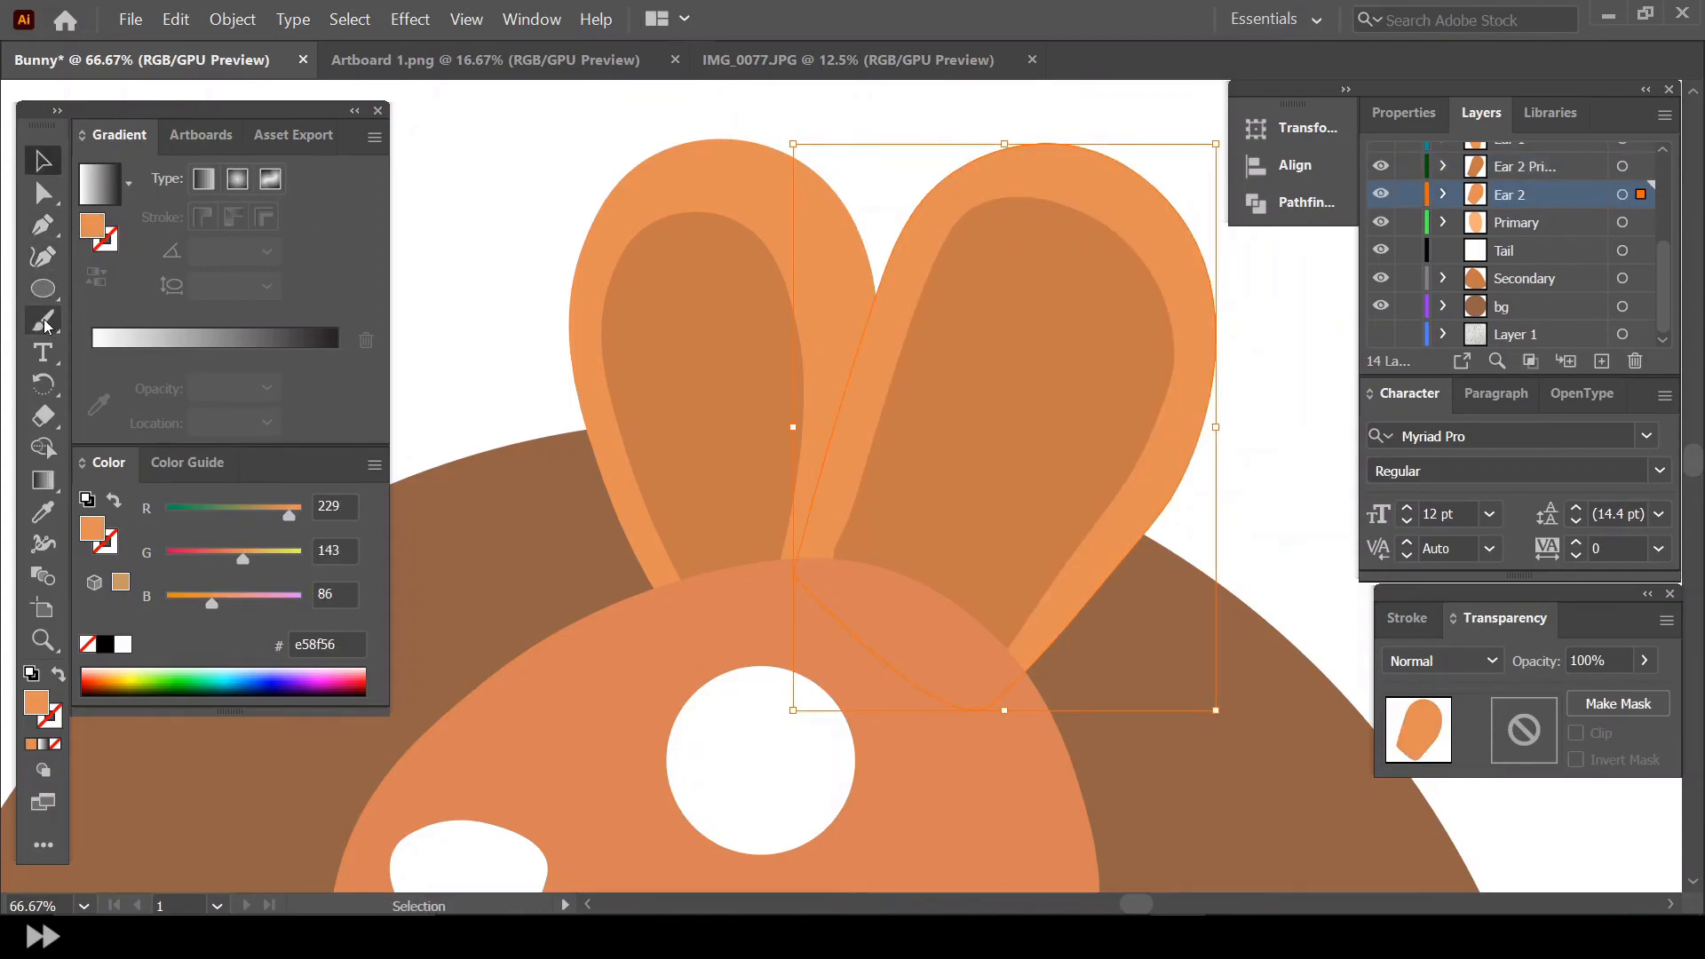
{"action": "left_click", "coordinate": [44, 260]}
{"action": "left_click_drag", "start_coordinate": [951, 167], "coordinate": [940, 150]}
{"action": "left_click_drag", "start_coordinate": [873, 300], "coordinate": [879, 303]}
{"action": "left_click_drag", "start_coordinate": [942, 151], "coordinate": [956, 129]}
{"action": "left_click", "coordinate": [1064, 145]}
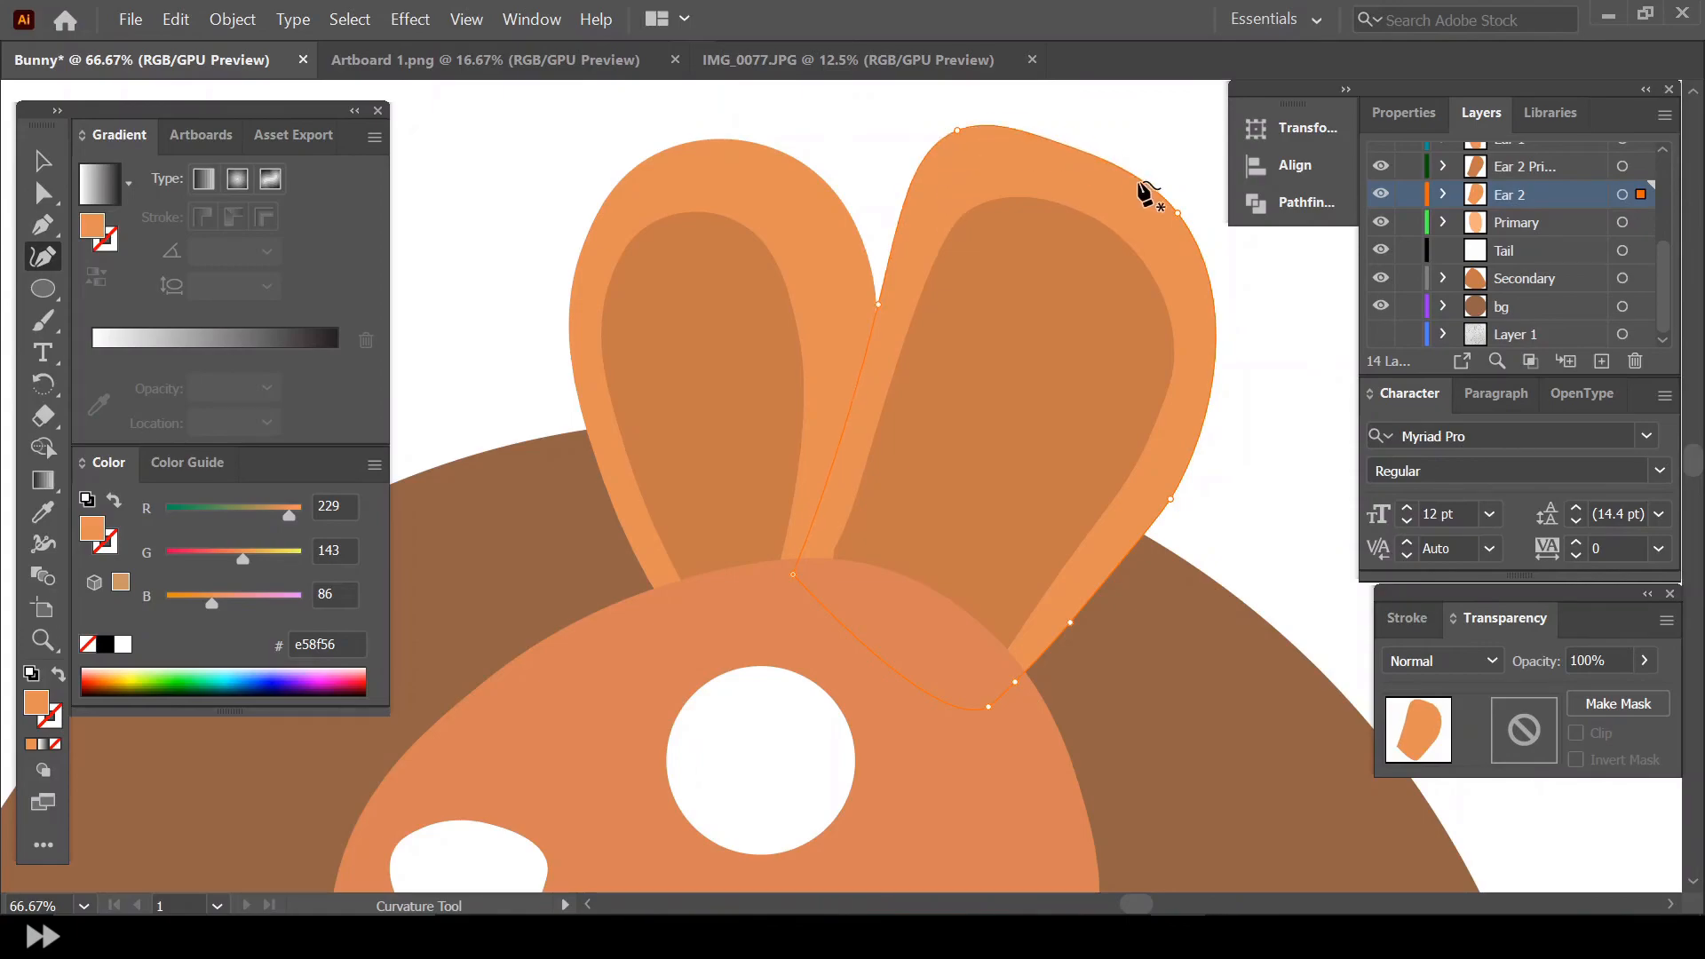
{"action": "key", "text": "Delete"}
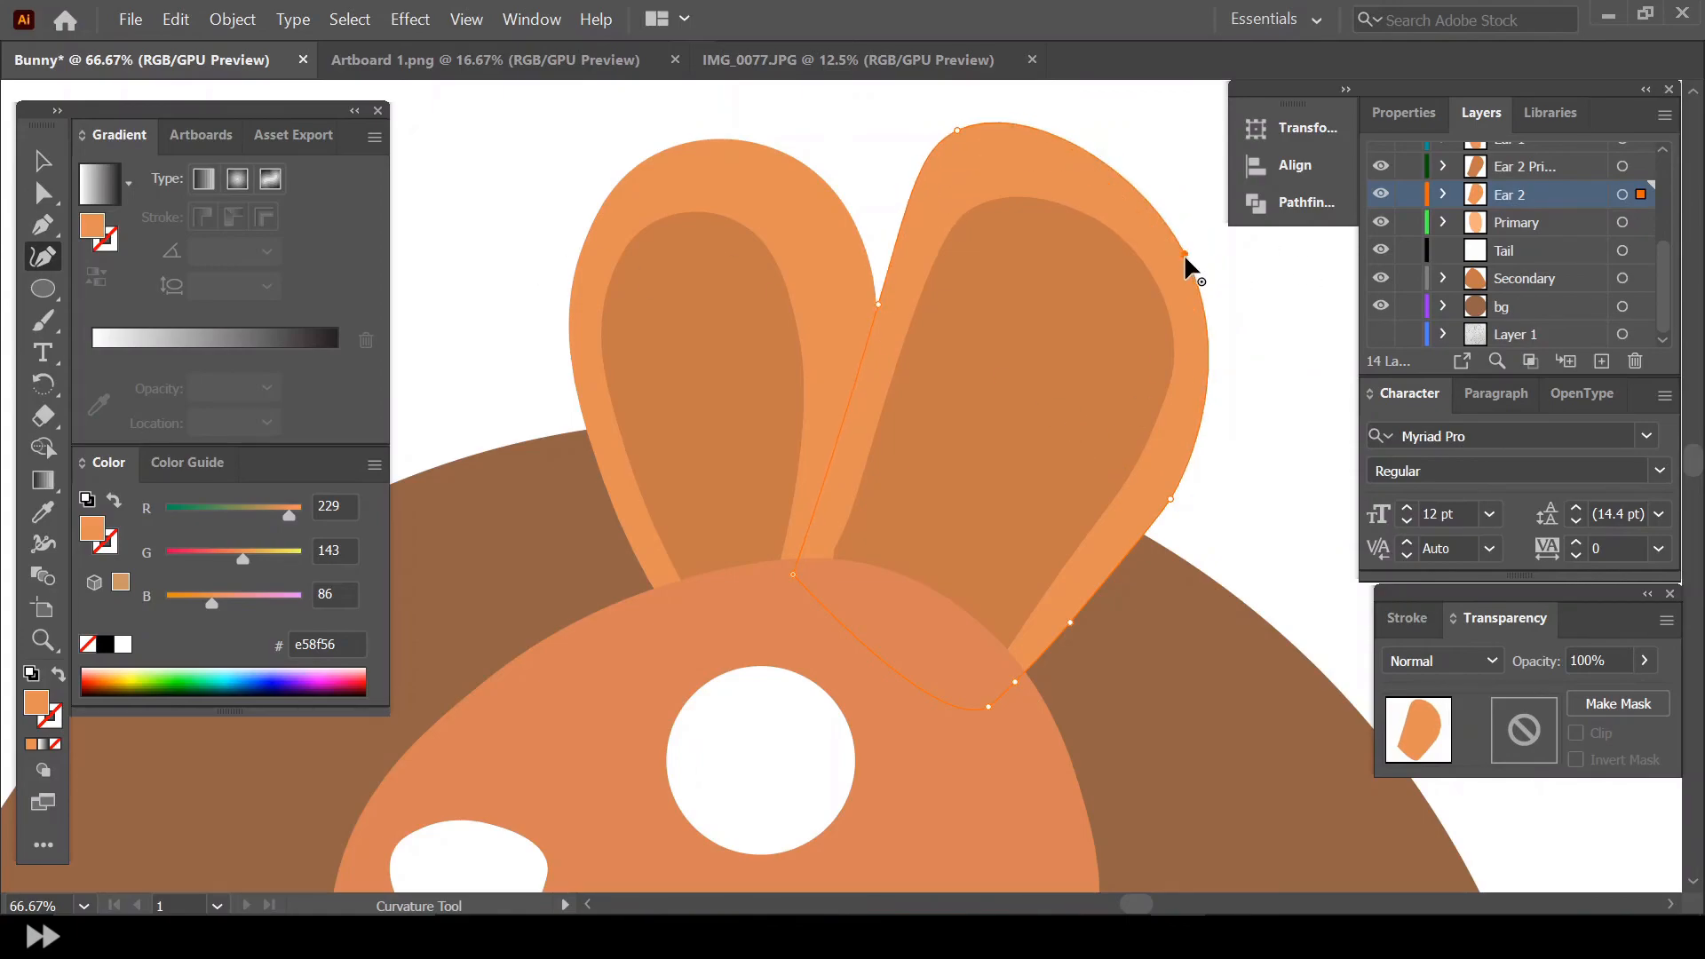
Delete the extra lower-left anchor of the right inner-ear shape, then smooth its bottom-left corner and move it inward
{"action": "key", "text": "v"}
{"action": "left_click", "coordinate": [1132, 335]}
{"action": "key", "text": "shift+grave"}
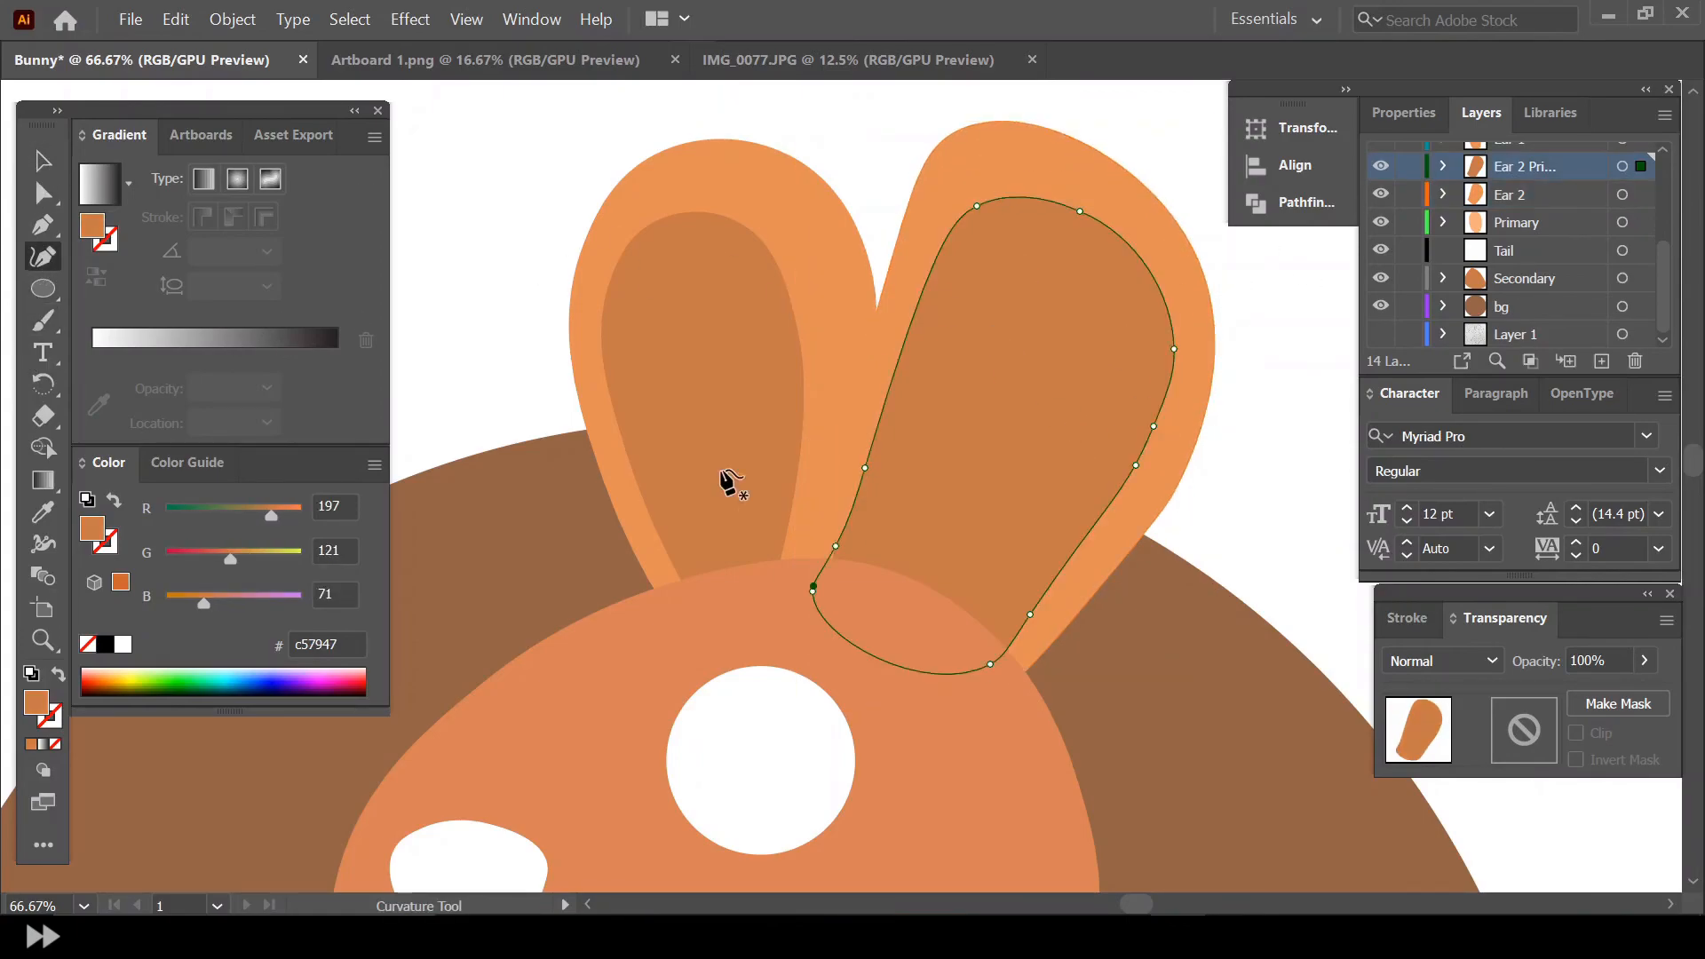
{"action": "left_click", "coordinate": [835, 547]}
{"action": "key", "text": "Delete"}
{"action": "double_click", "coordinate": [812, 591]}
{"action": "mouse_move", "coordinate": [813, 591]}
{"action": "left_mouse_down"}
{"action": "mouse_move", "coordinate": [829, 584]}
{"action": "mouse_move", "coordinate": [837, 605]}
{"action": "left_mouse_up"}
Raise the top curve of the right inner ear, pull its right edge inward with the Curvature tool, and deselect
{"action": "left_click_drag", "start_coordinate": [986, 182], "coordinate": [992, 178]}
{"action": "left_click_drag", "start_coordinate": [1079, 212], "coordinate": [1076, 205]}
{"action": "left_click_drag", "start_coordinate": [1174, 349], "coordinate": [1163, 368]}
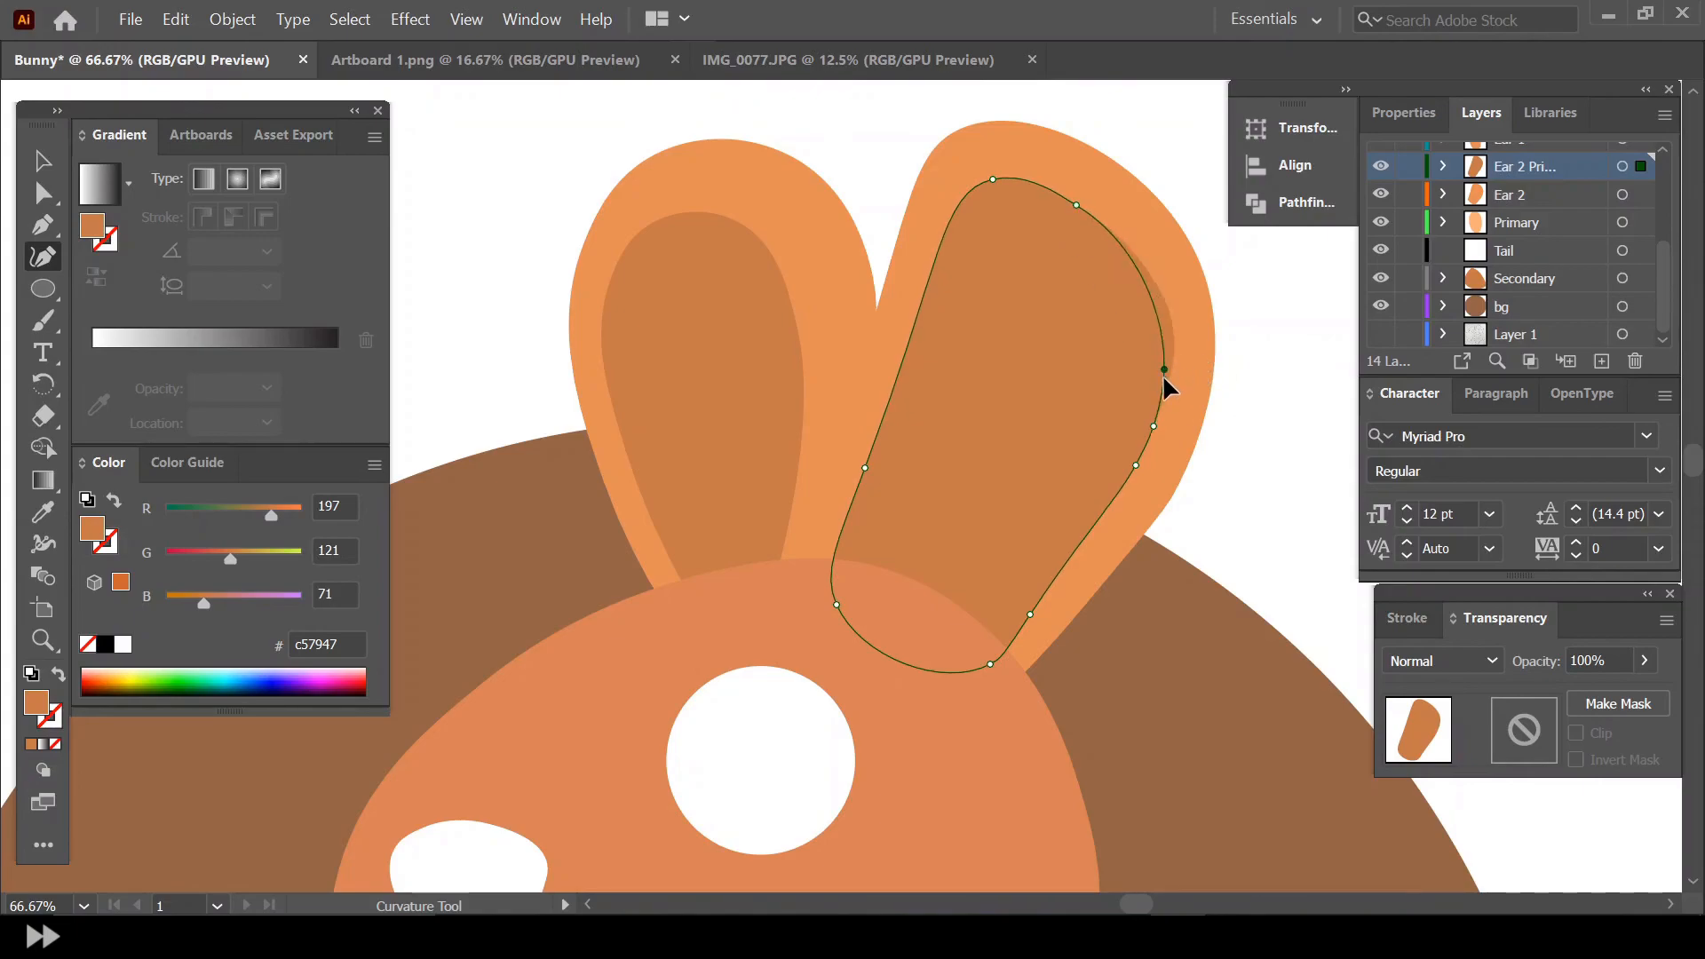
{"action": "left_click_drag", "start_coordinate": [1136, 465], "coordinate": [1113, 503]}
{"action": "left_click", "coordinate": [43, 161]}
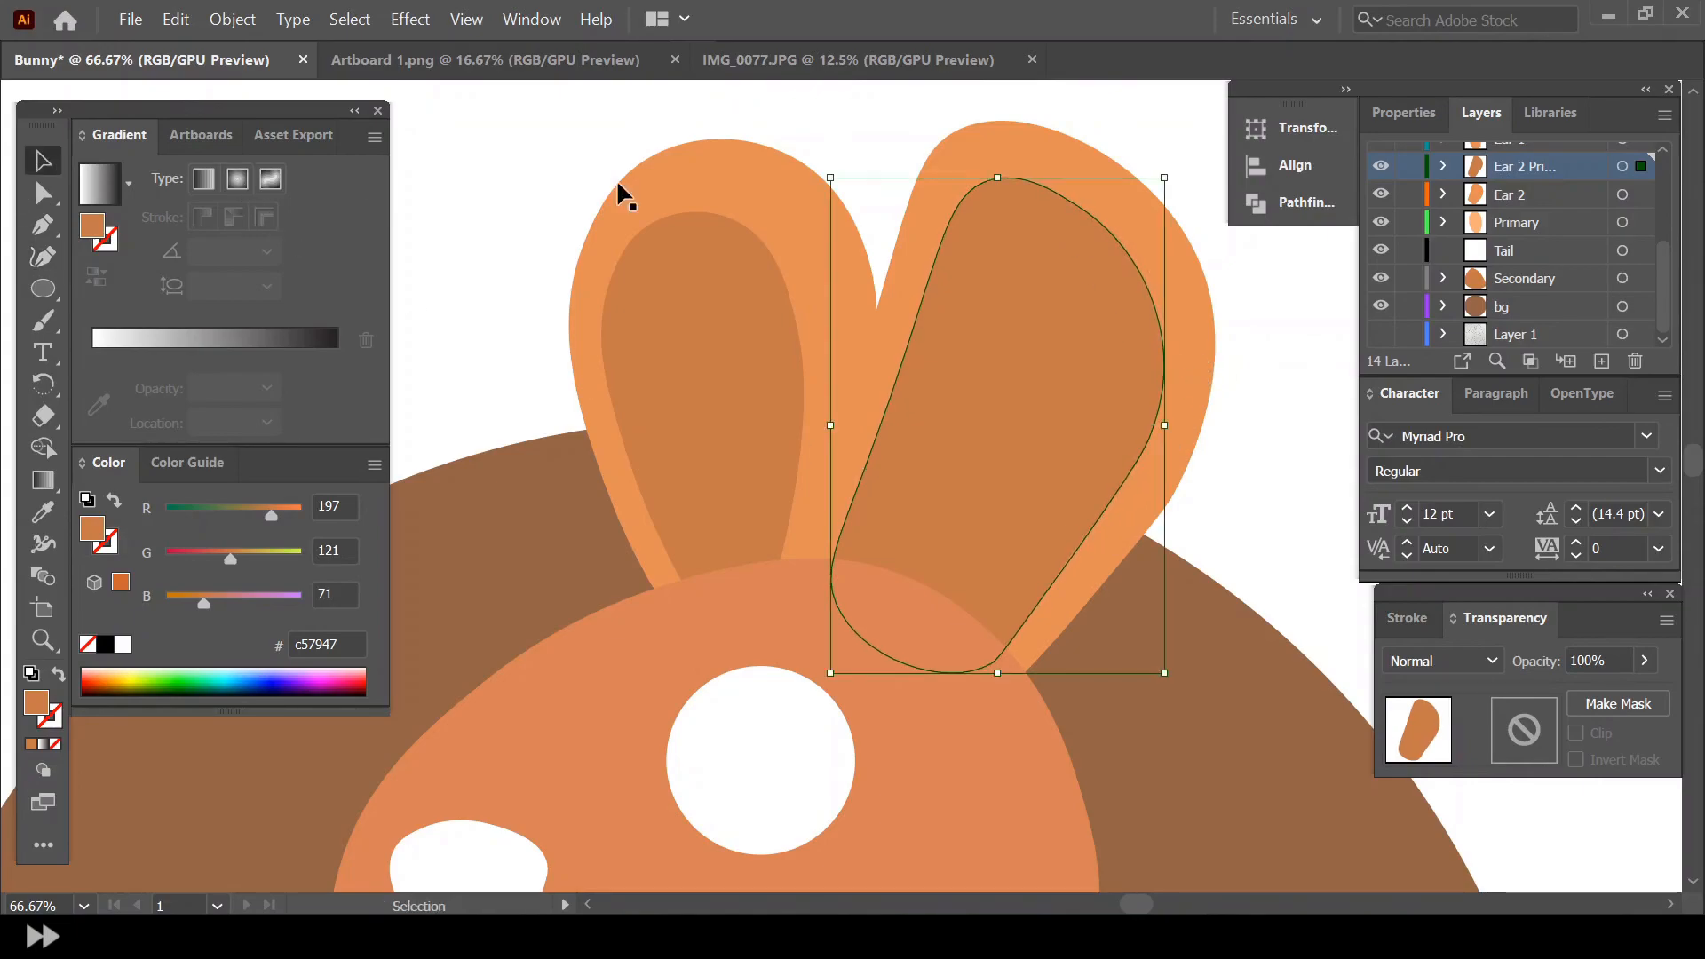
{"action": "left_click", "coordinate": [803, 177]}
{"action": "scroll", "coordinate": [802, 177], "scroll_direction": "down", "scroll_amount": 1}
{"action": "left_click", "coordinate": [865, 163]}
Reshape the head with the Curvature tool, lowering its bottom edge slightly at two anchors, and deselect it
{"action": "scroll", "coordinate": [865, 163], "scroll_direction": "down", "scroll_amount": 3}
{"action": "left_click_drag", "start_coordinate": [1134, 904], "coordinate": [1096, 904]}
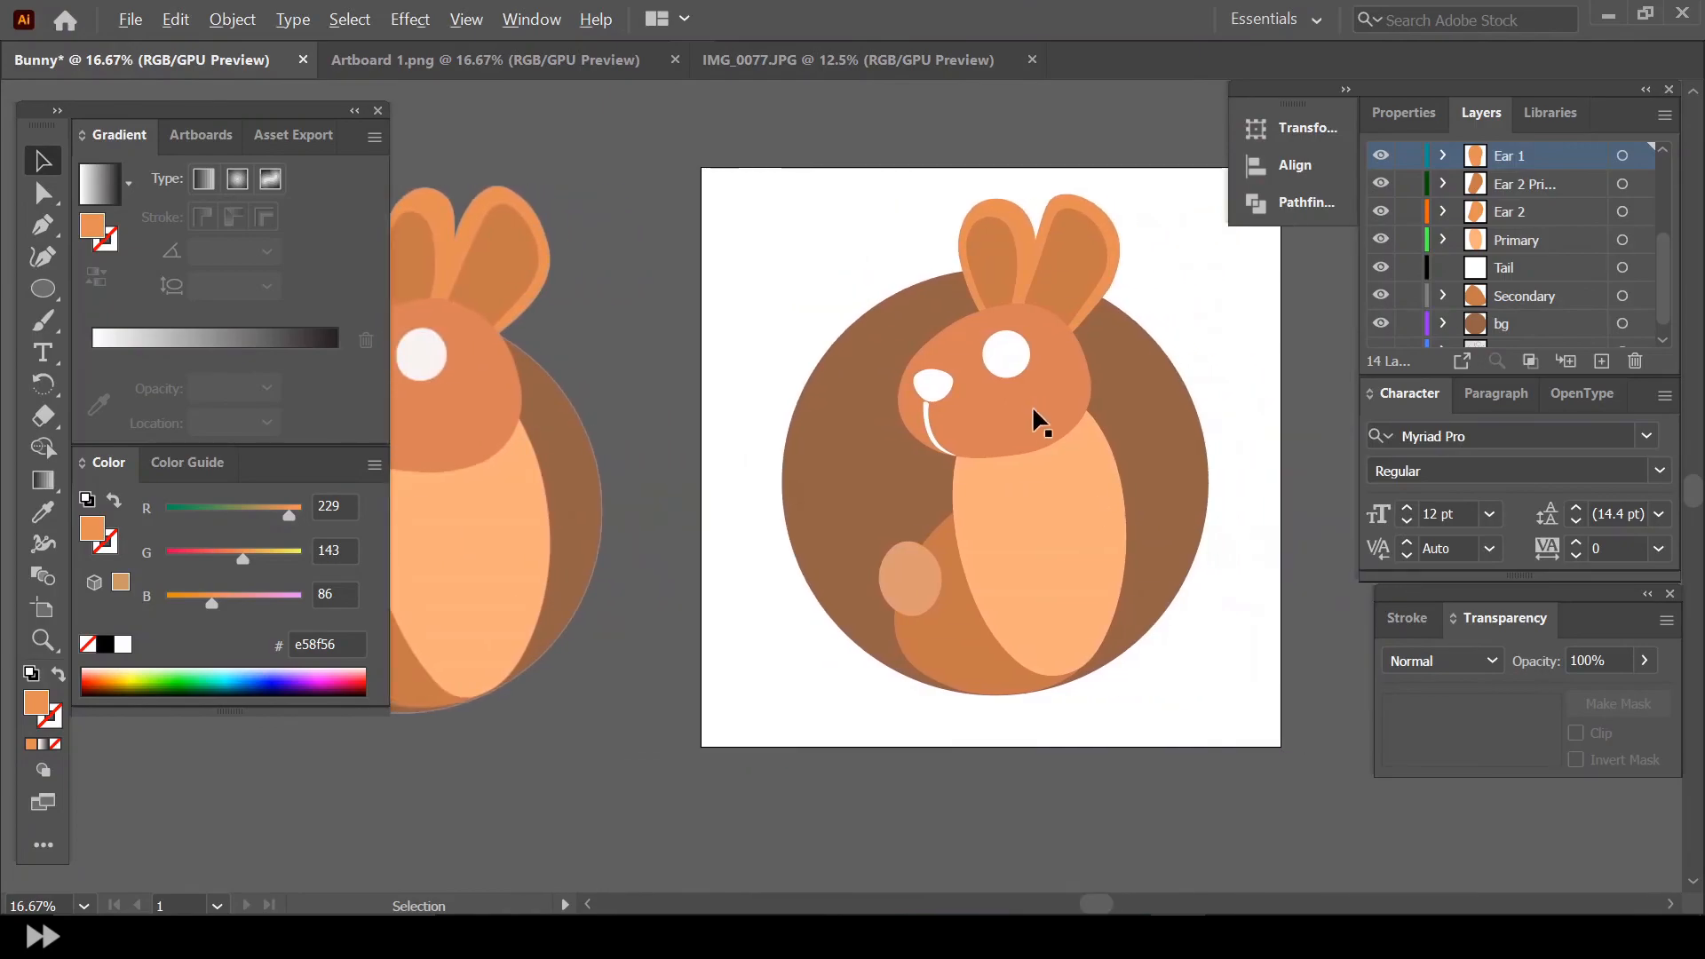
{"action": "scroll", "coordinate": [1031, 404], "scroll_direction": "up", "scroll_amount": 2}
{"action": "scroll", "coordinate": [1057, 419], "scroll_direction": "up", "scroll_amount": 1}
{"action": "left_click", "coordinate": [1062, 434]}
{"action": "scroll", "coordinate": [1062, 434], "scroll_direction": "up", "scroll_amount": 1}
{"action": "left_click", "coordinate": [42, 257]}
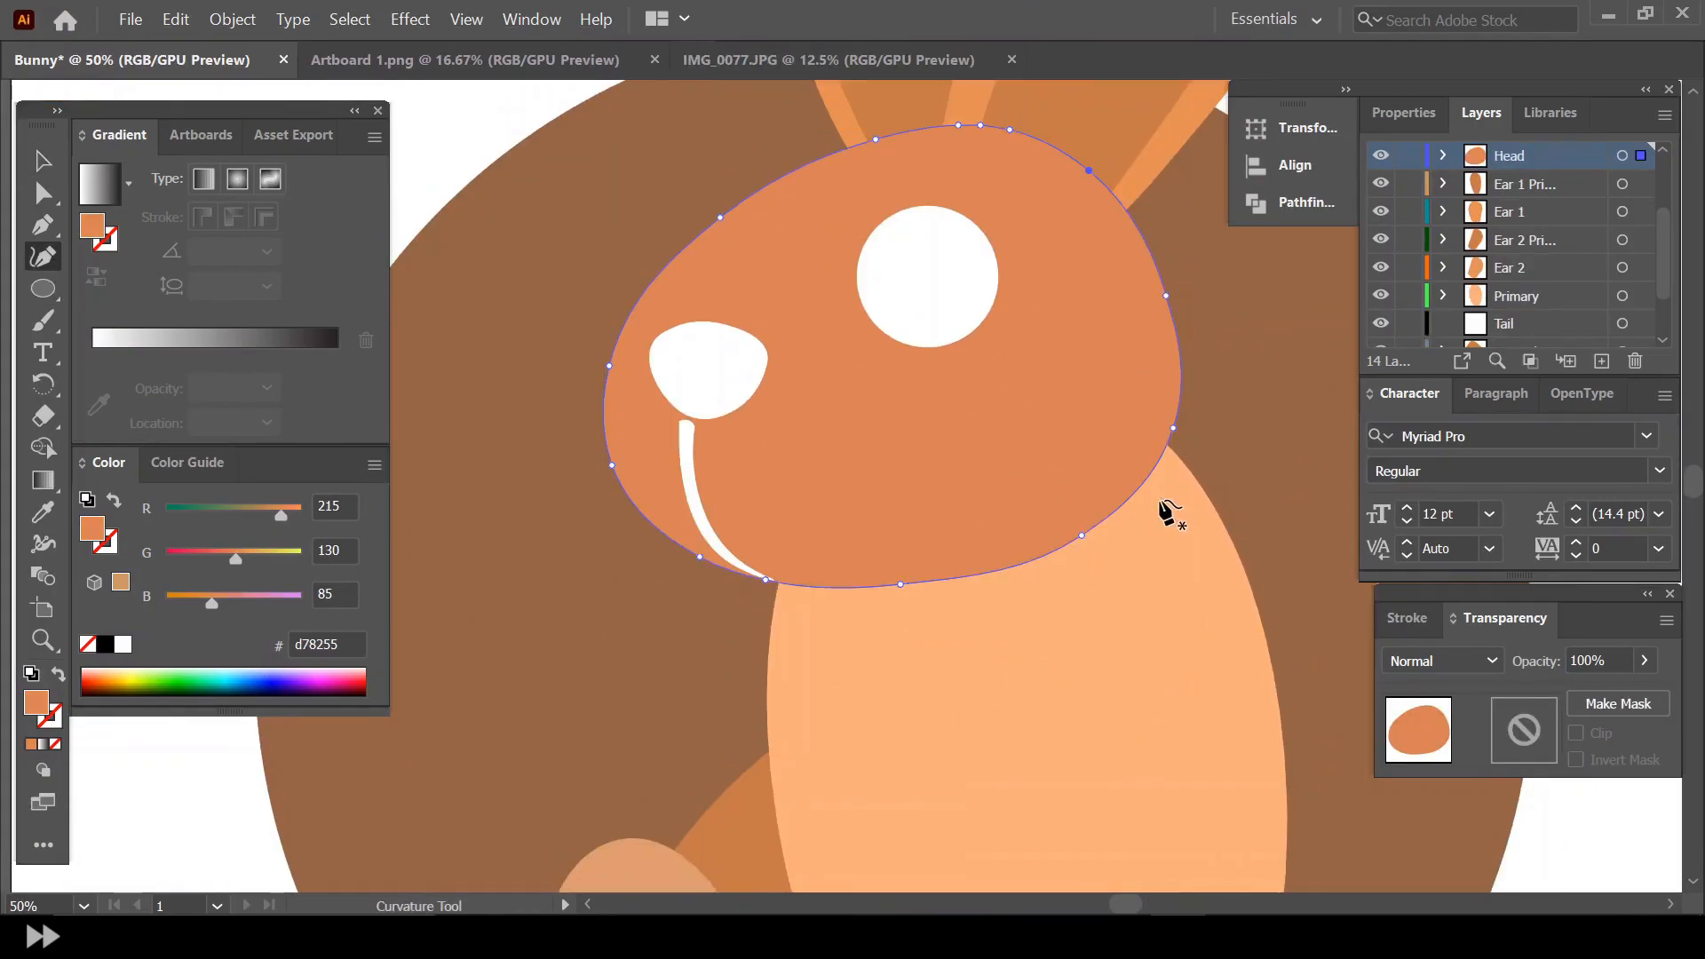
{"action": "left_click_drag", "start_coordinate": [1083, 544], "coordinate": [1087, 549]}
{"action": "left_click_drag", "start_coordinate": [901, 584], "coordinate": [901, 593]}
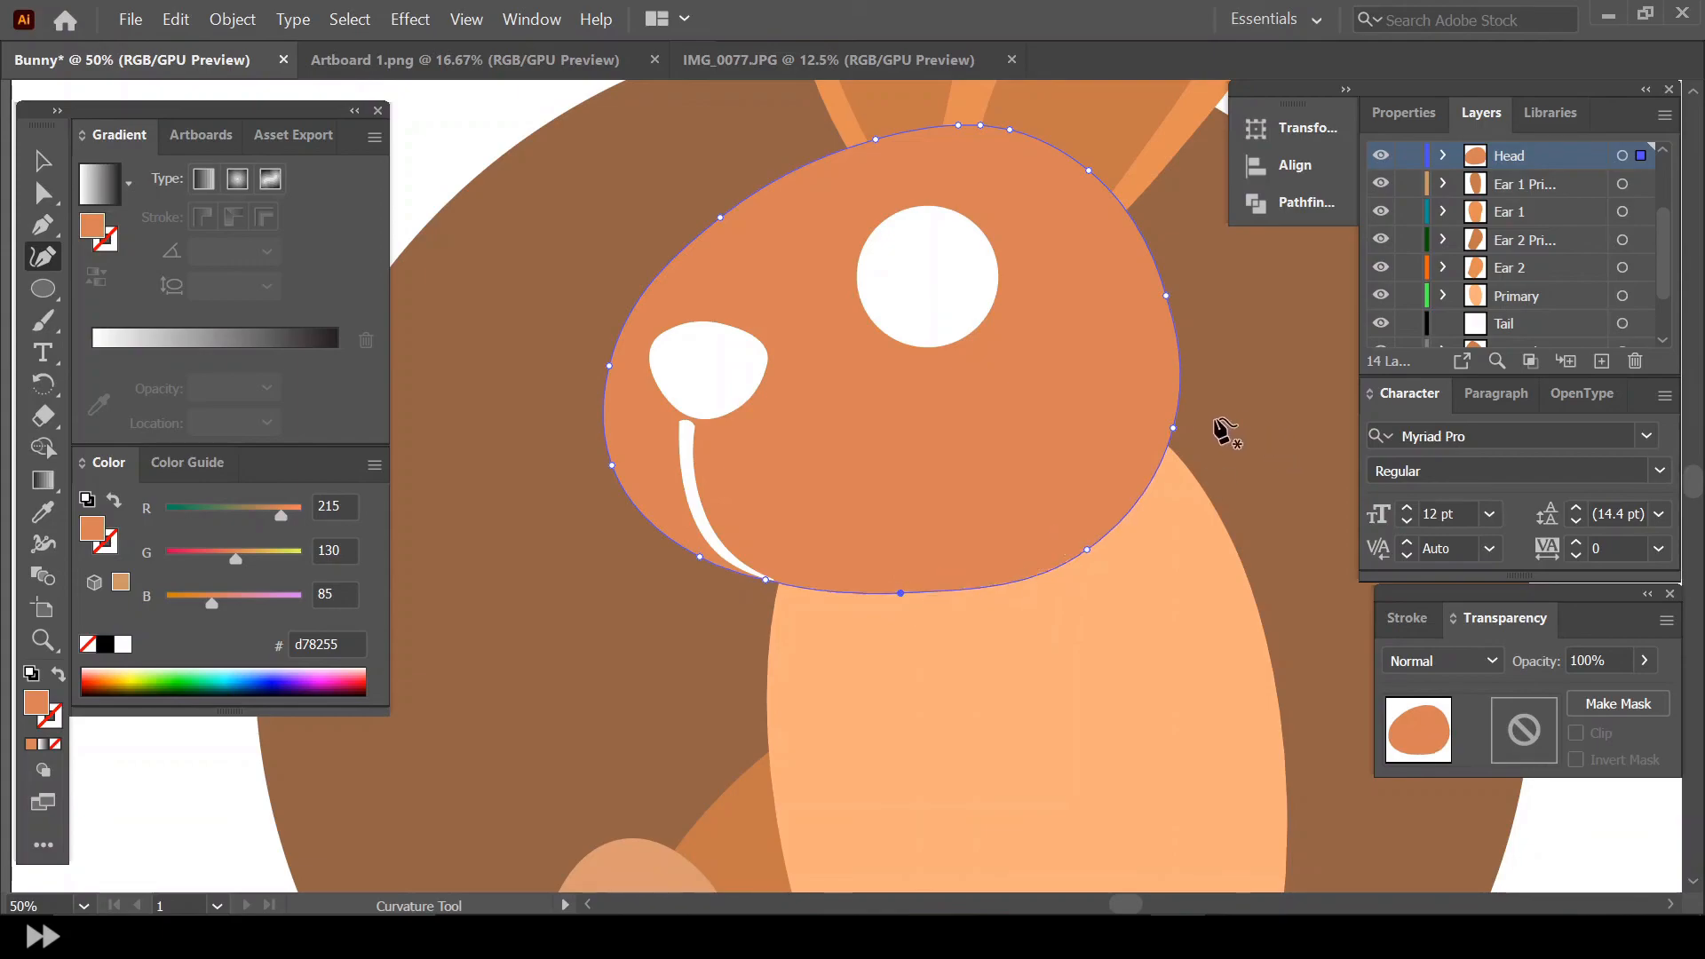
{"action": "left_click", "coordinate": [41, 160]}
{"action": "scroll", "coordinate": [474, 142], "scroll_direction": "down", "scroll_amount": 2}
{"action": "left_click", "coordinate": [957, 658]}
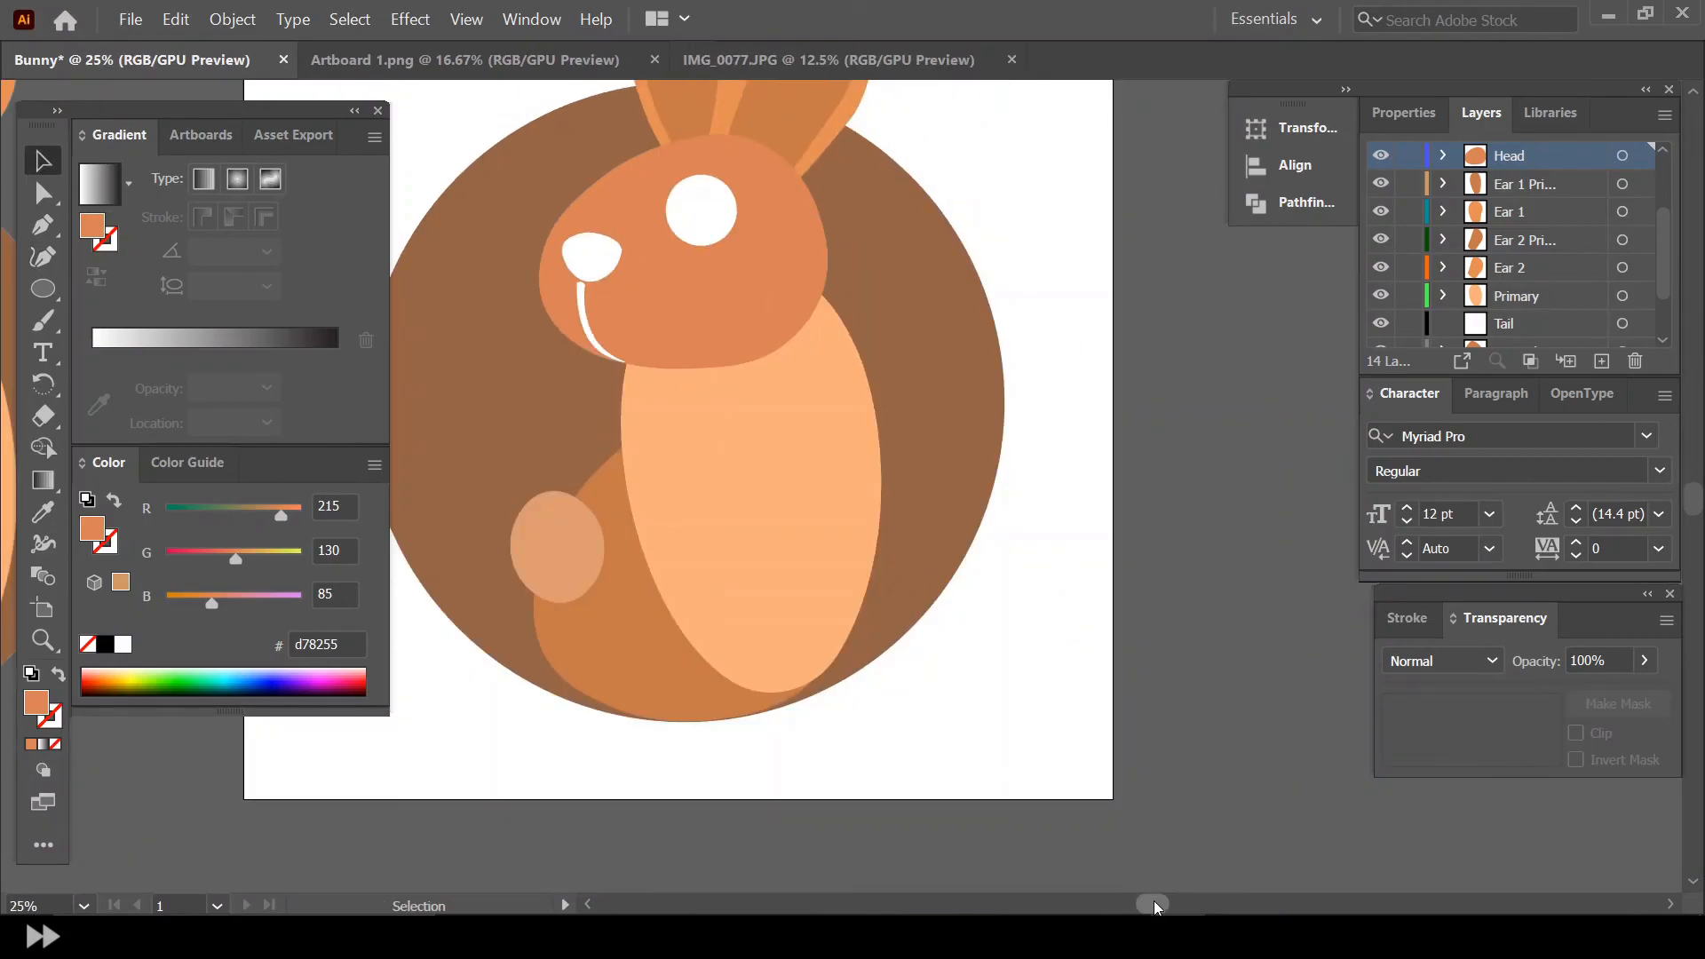
Export Artboard 1 with Export for Screens as a 1x PNG into the Logo Design Tutorial folder
{"action": "left_click_drag", "start_coordinate": [1155, 902], "coordinate": [1125, 902]}
{"action": "scroll", "coordinate": [1063, 408], "scroll_direction": "up", "scroll_amount": 4}
{"action": "scroll", "coordinate": [1063, 392], "scroll_direction": "down", "scroll_amount": 1}
{"action": "scroll", "coordinate": [1063, 393], "scroll_direction": "up", "scroll_amount": 1}
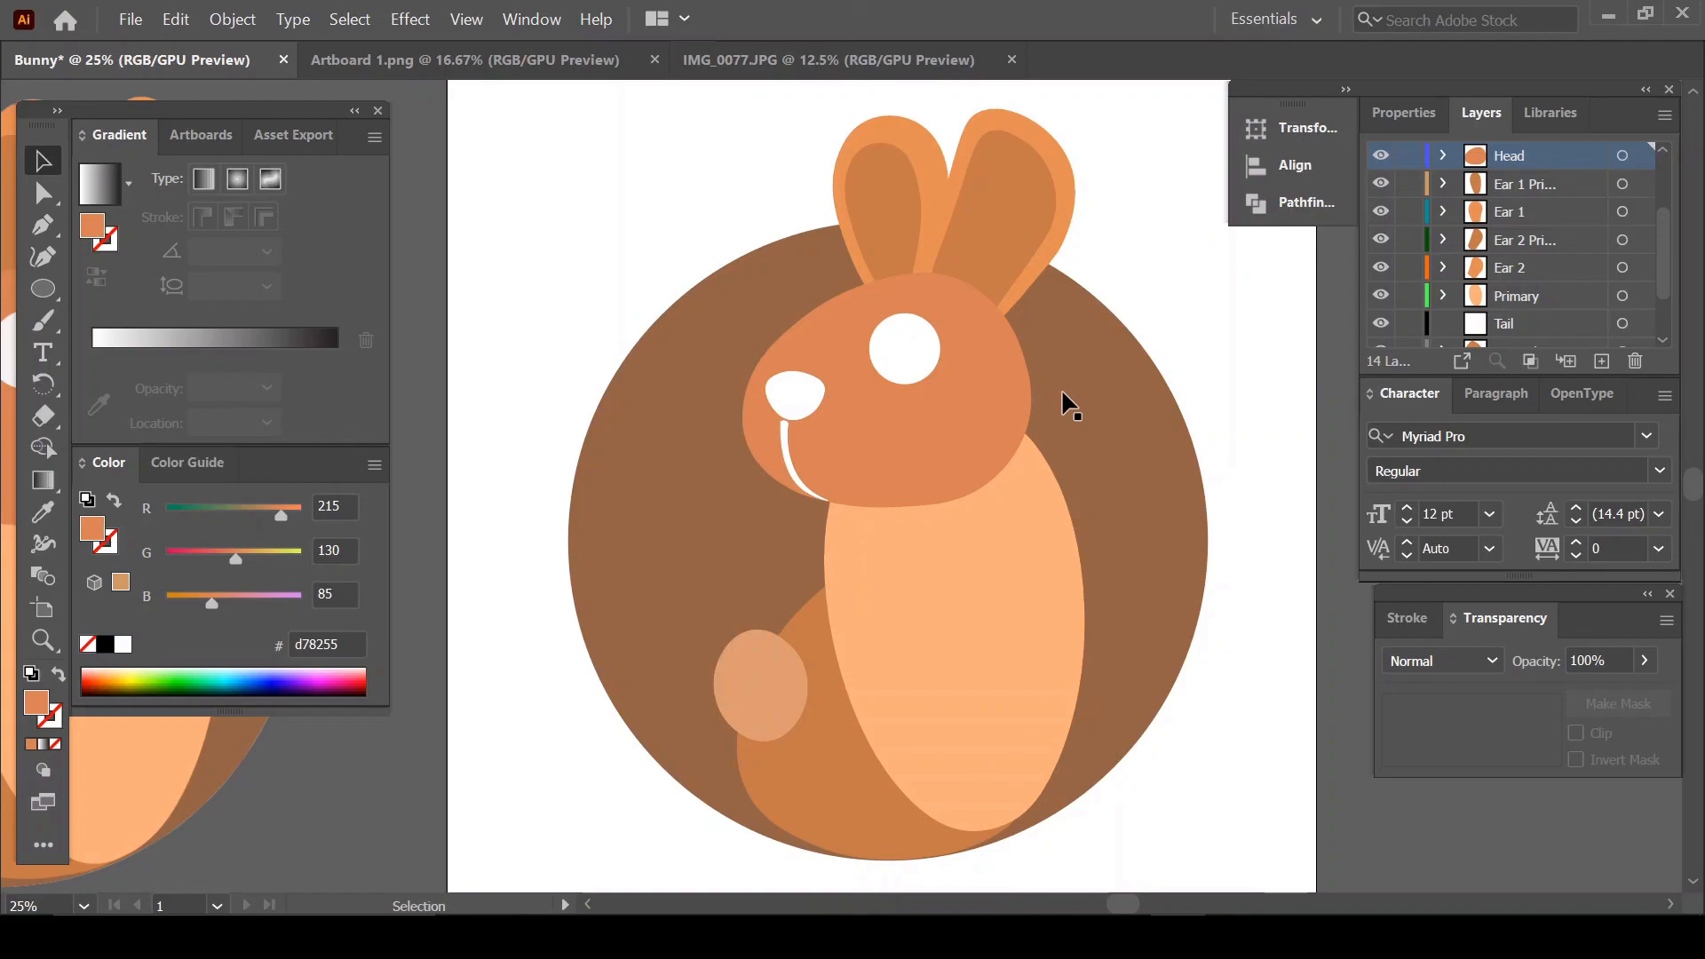
{"action": "left_click", "coordinate": [127, 33]}
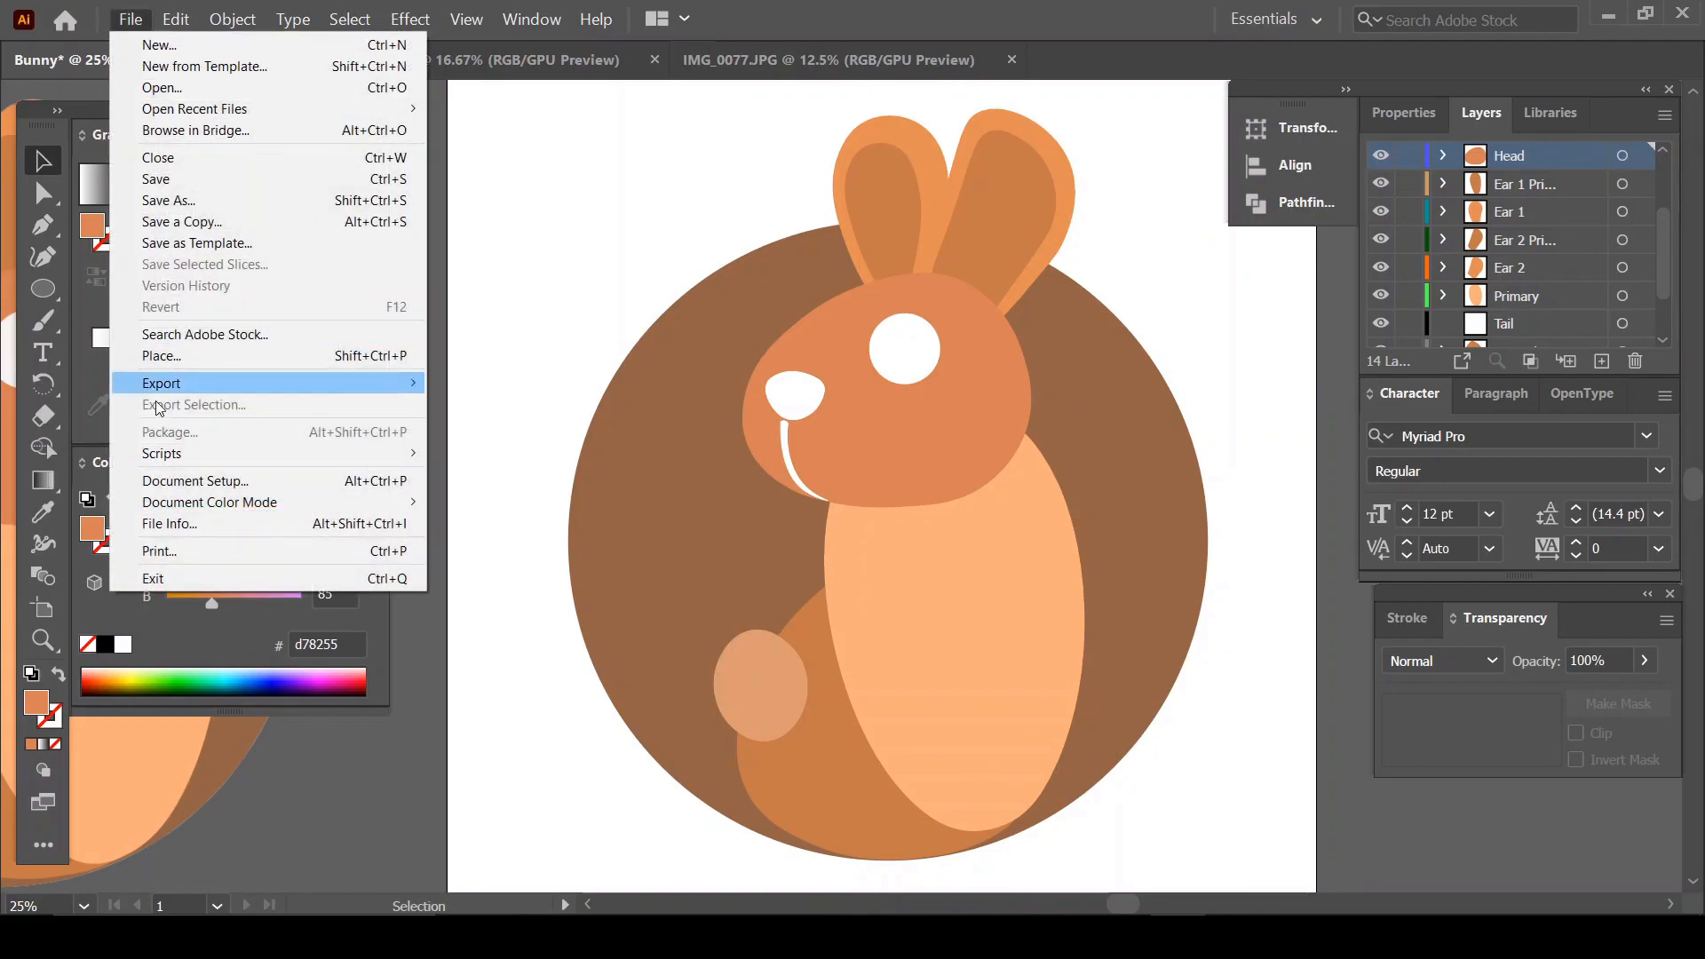
{"action": "mouse_move", "coordinate": [187, 383]}
{"action": "left_click", "coordinate": [477, 388]}
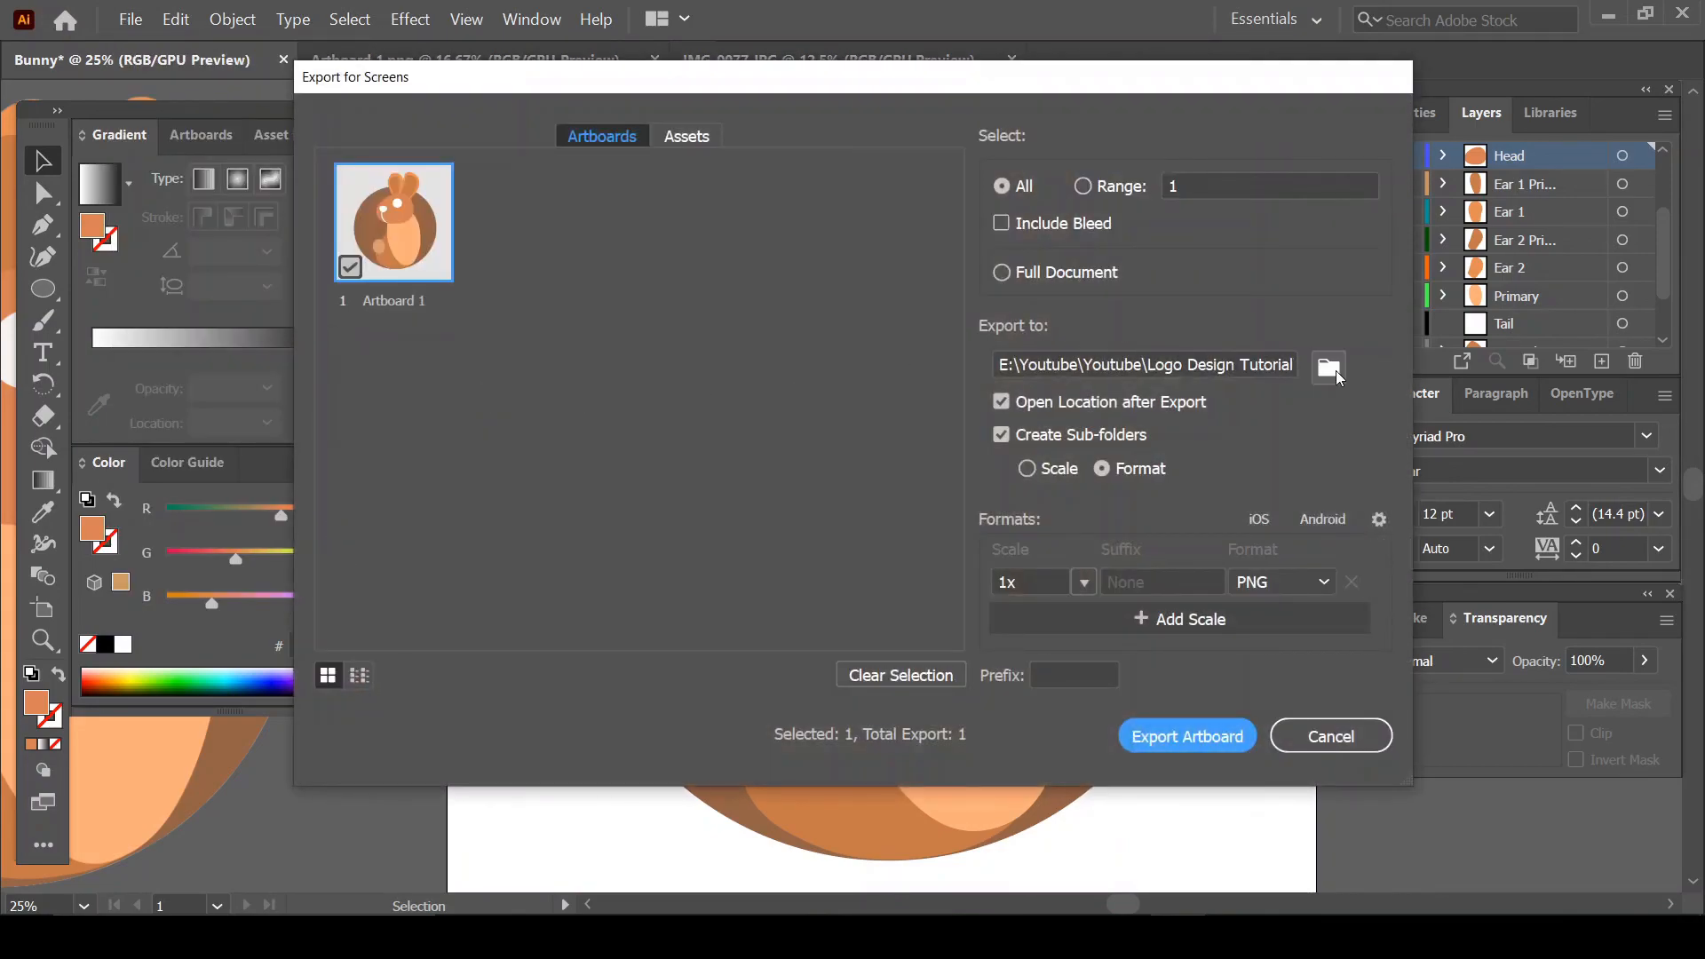
{"action": "left_click", "coordinate": [1194, 737]}
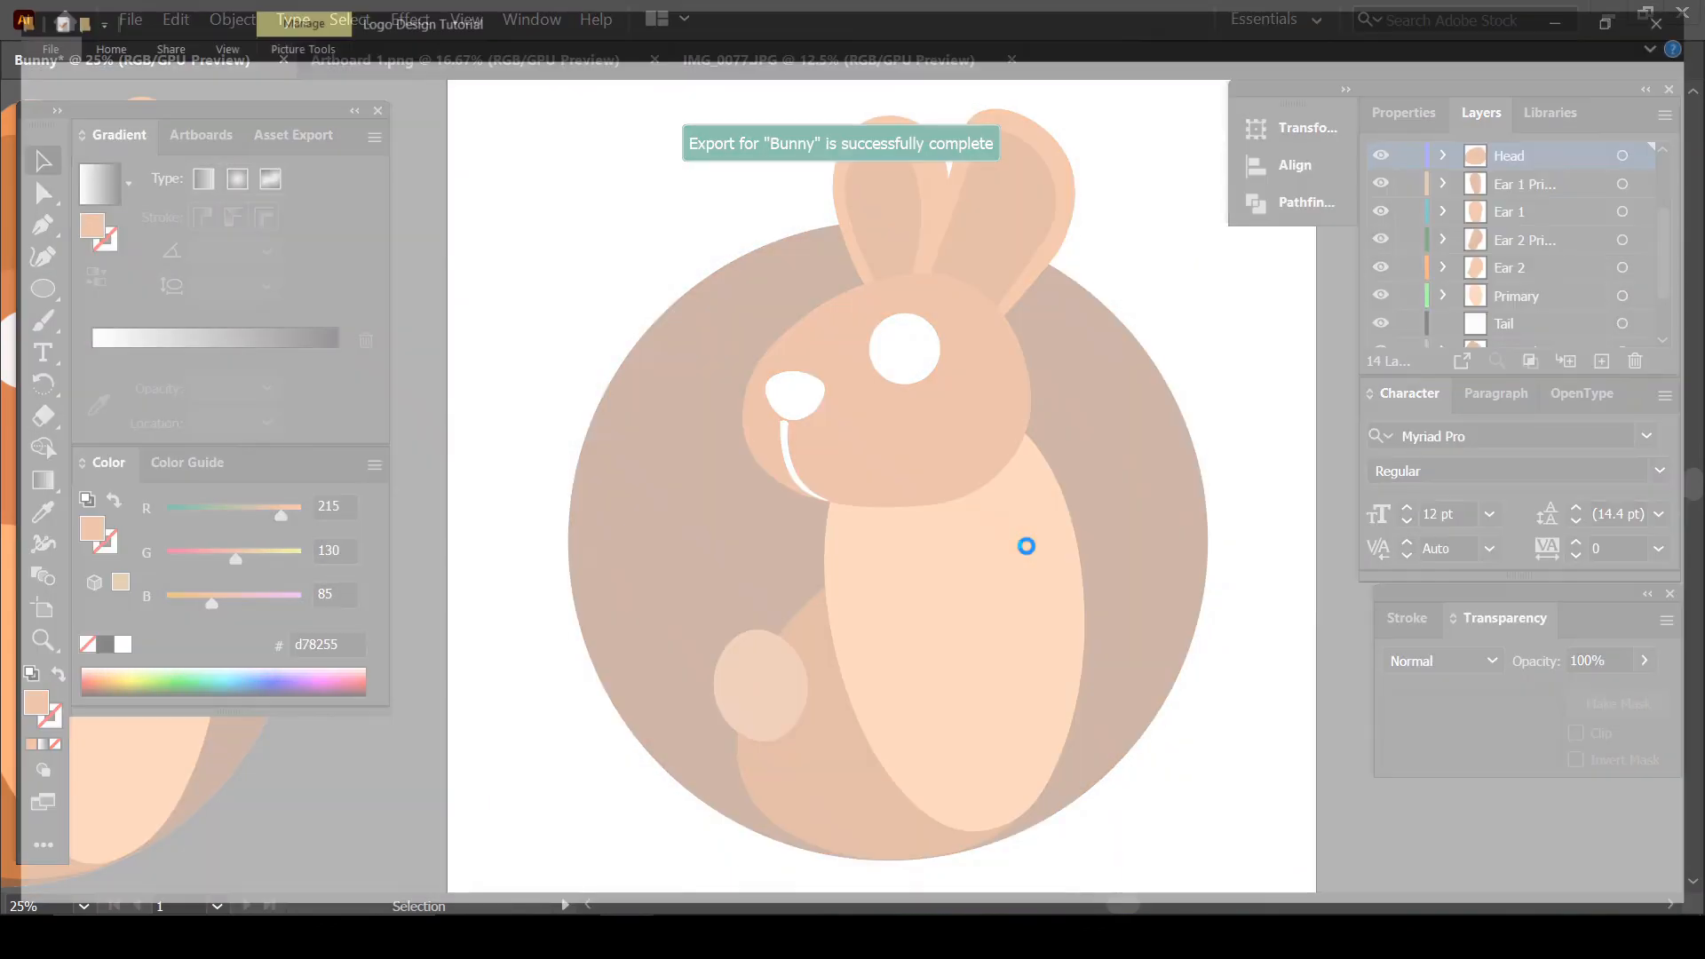
Switch to File Explorer and open the exported Artboard 1 image from the PNG folder to inspect the result
{"action": "double_click", "coordinate": [313, 185]}
{"action": "left_click", "coordinate": [322, 178]}
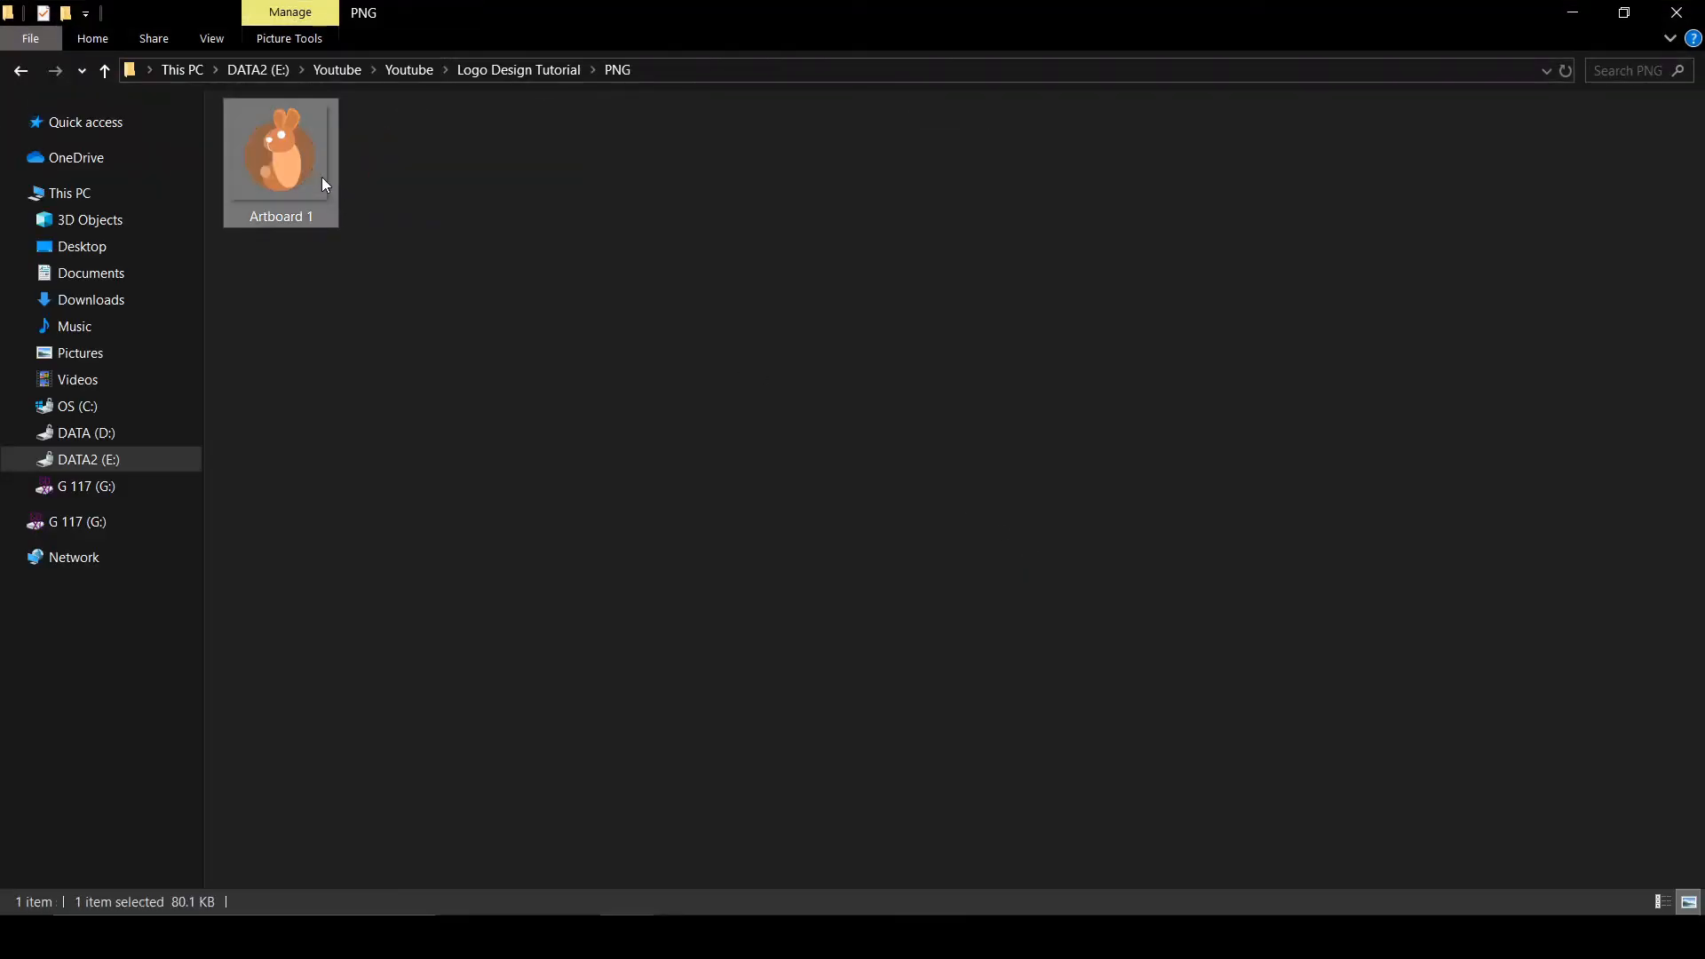
{"action": "double_click", "coordinate": [323, 179]}
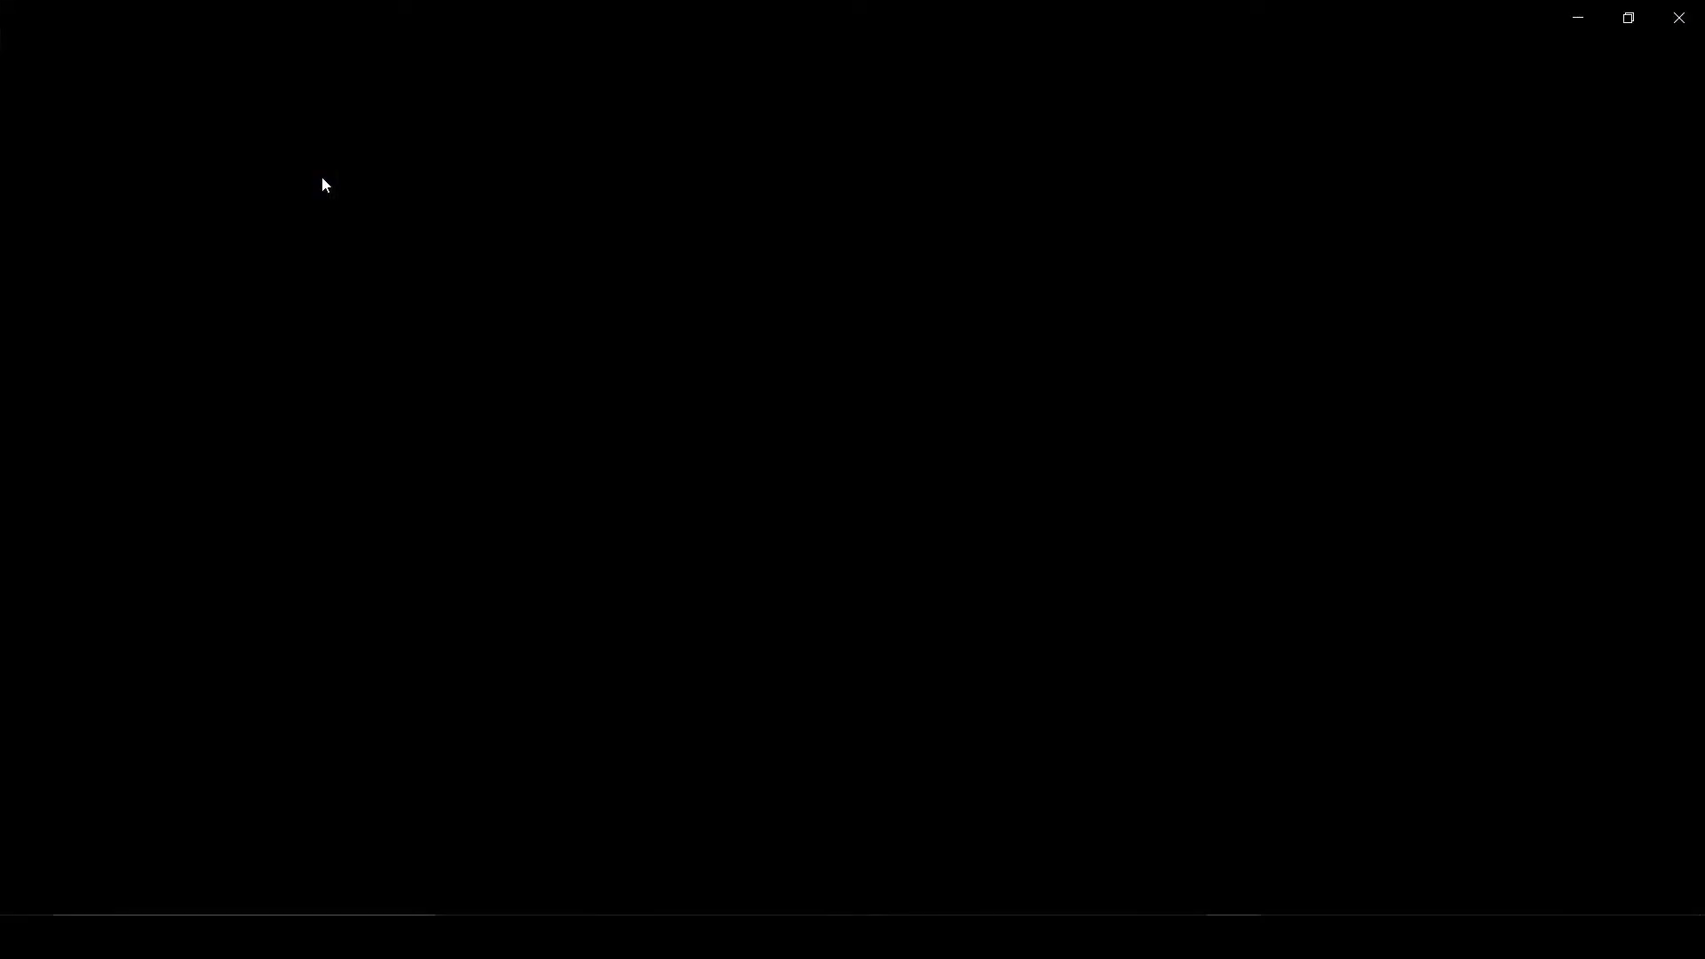